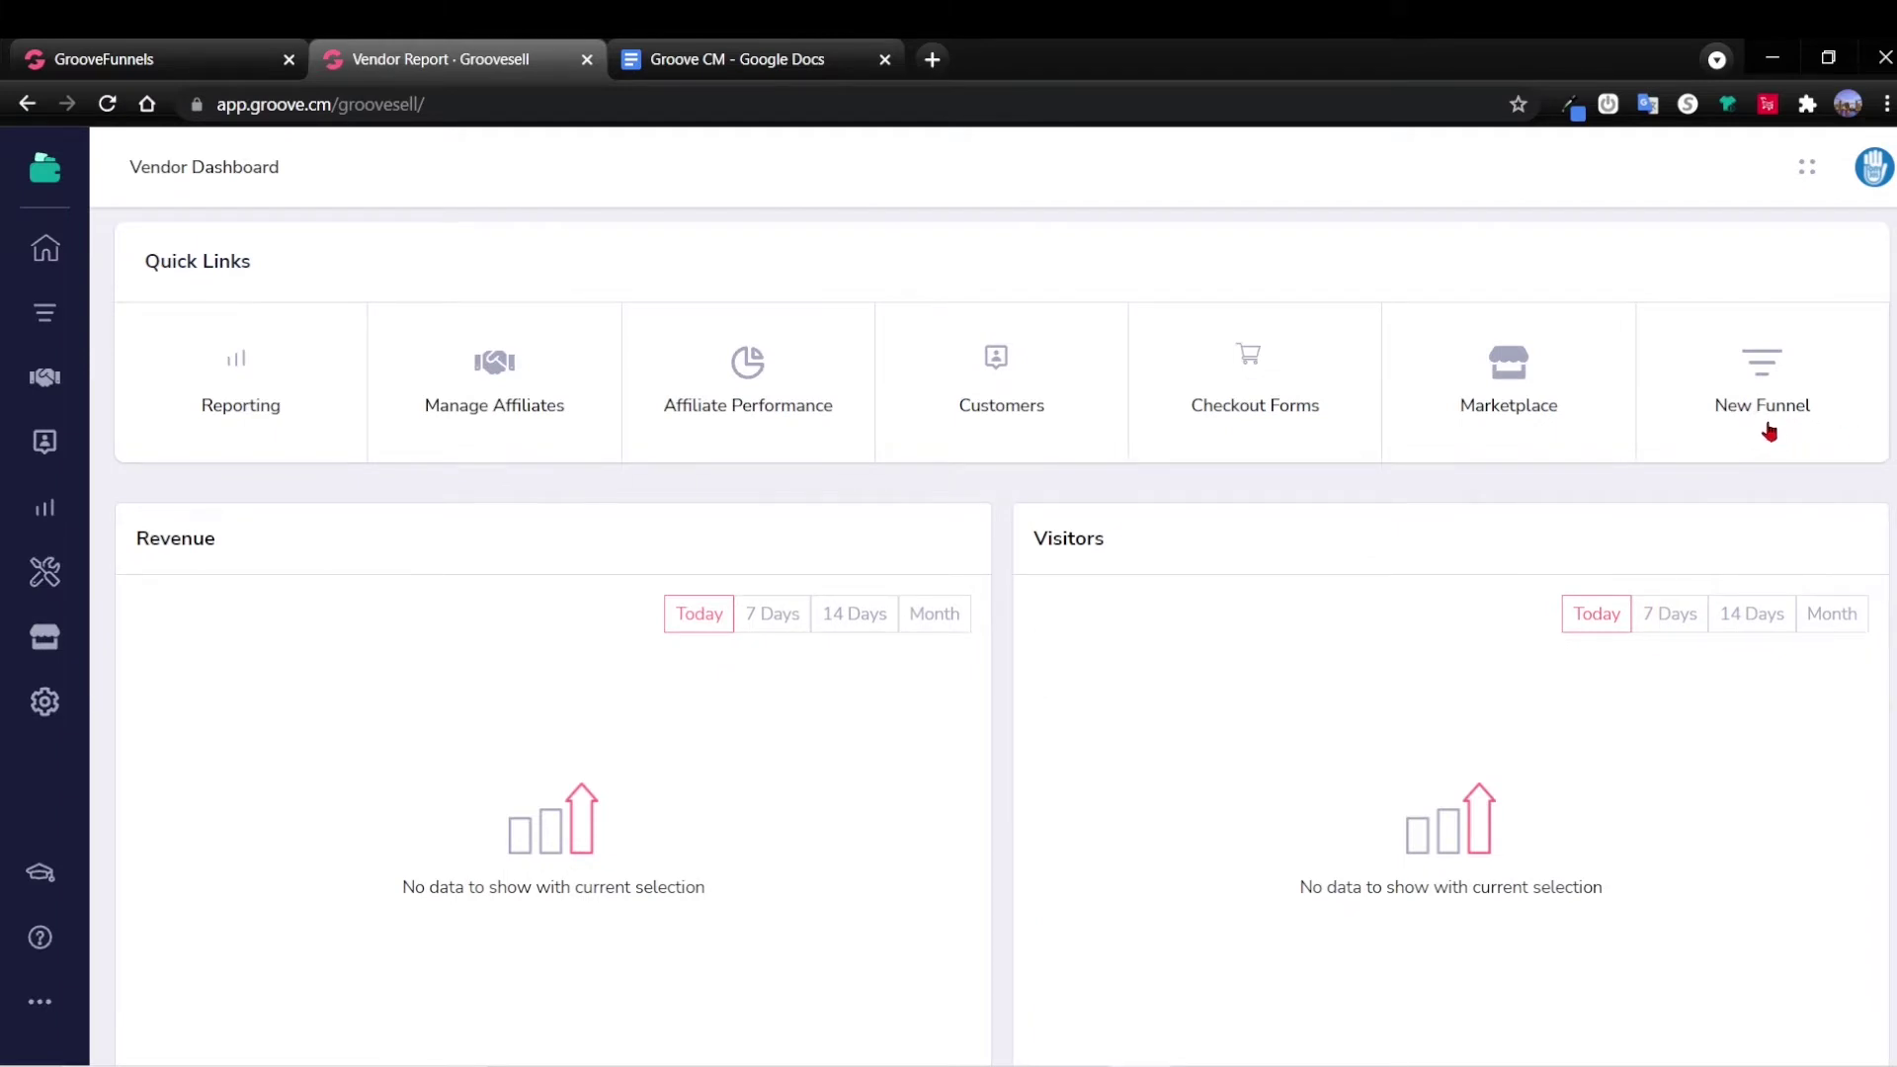
Go to Product Funnels from the Vendor Dashboard and start a new product funnel.
click(1776, 396)
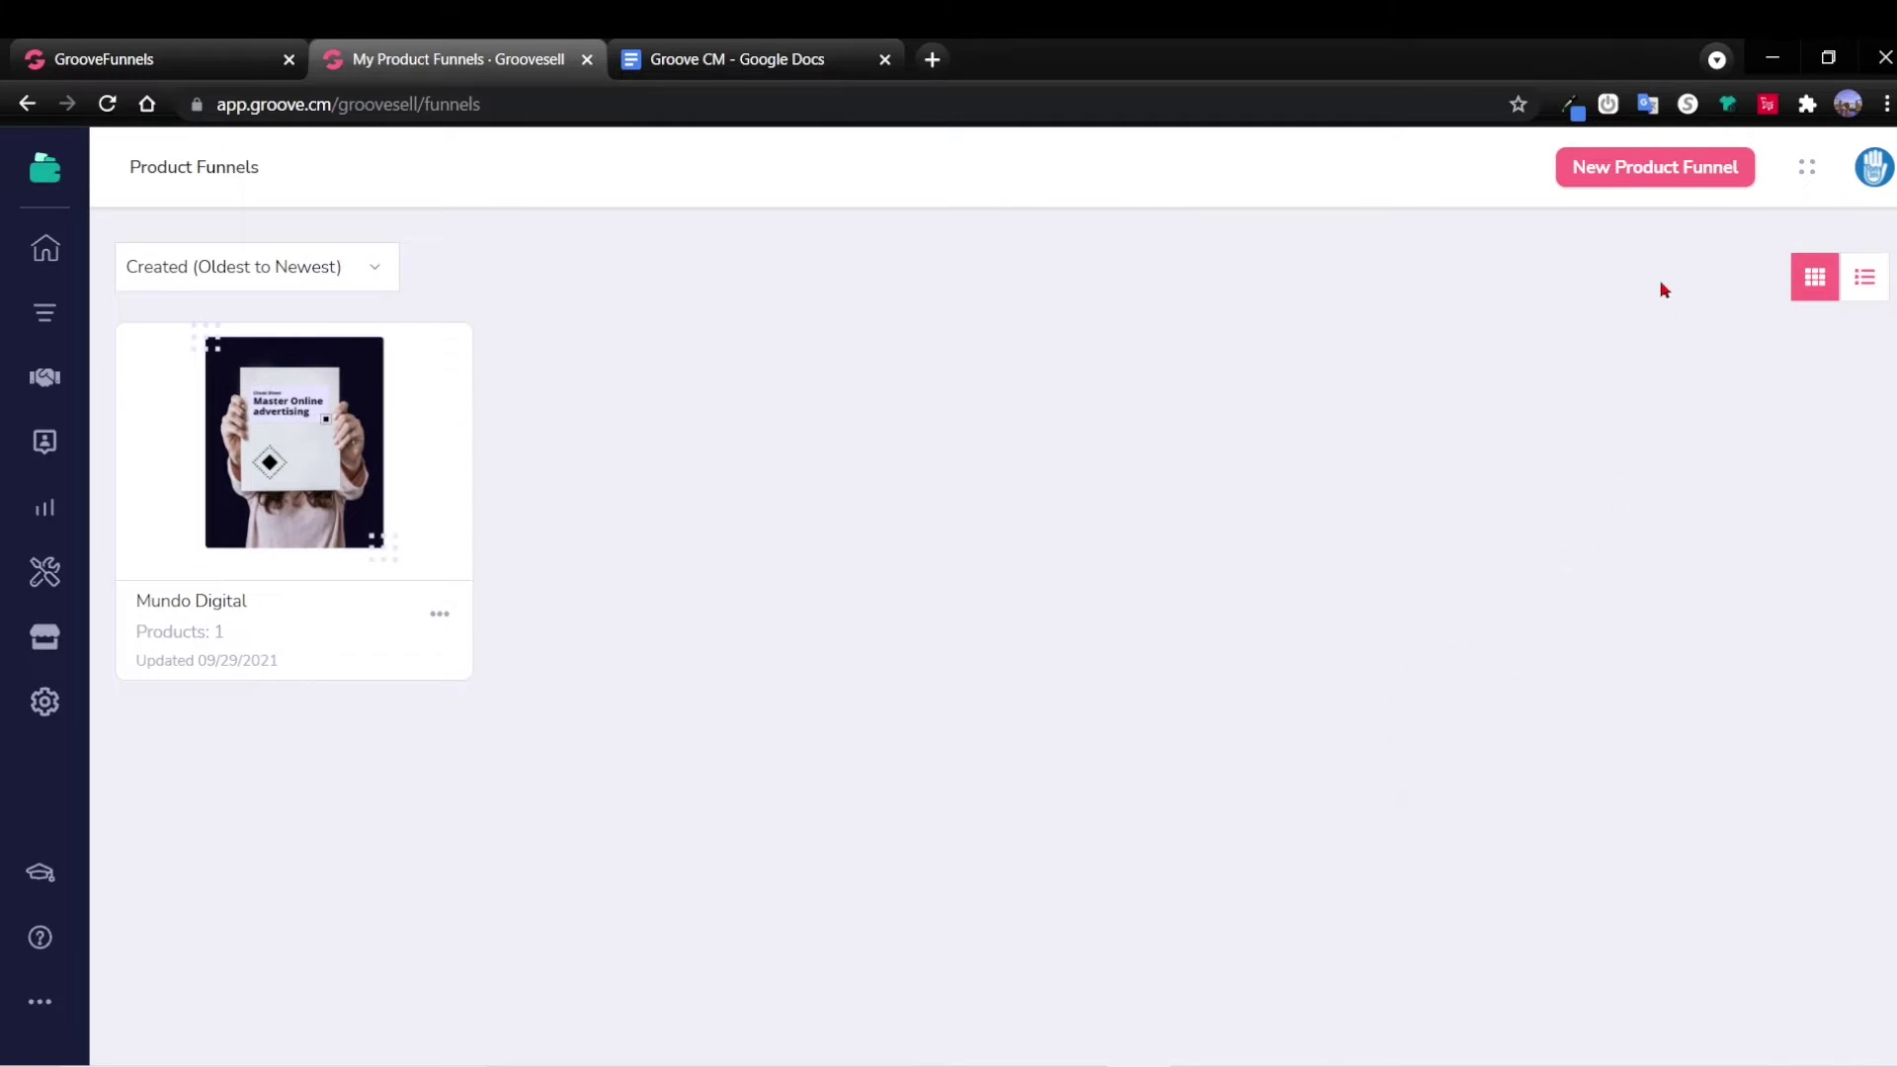
click(1645, 176)
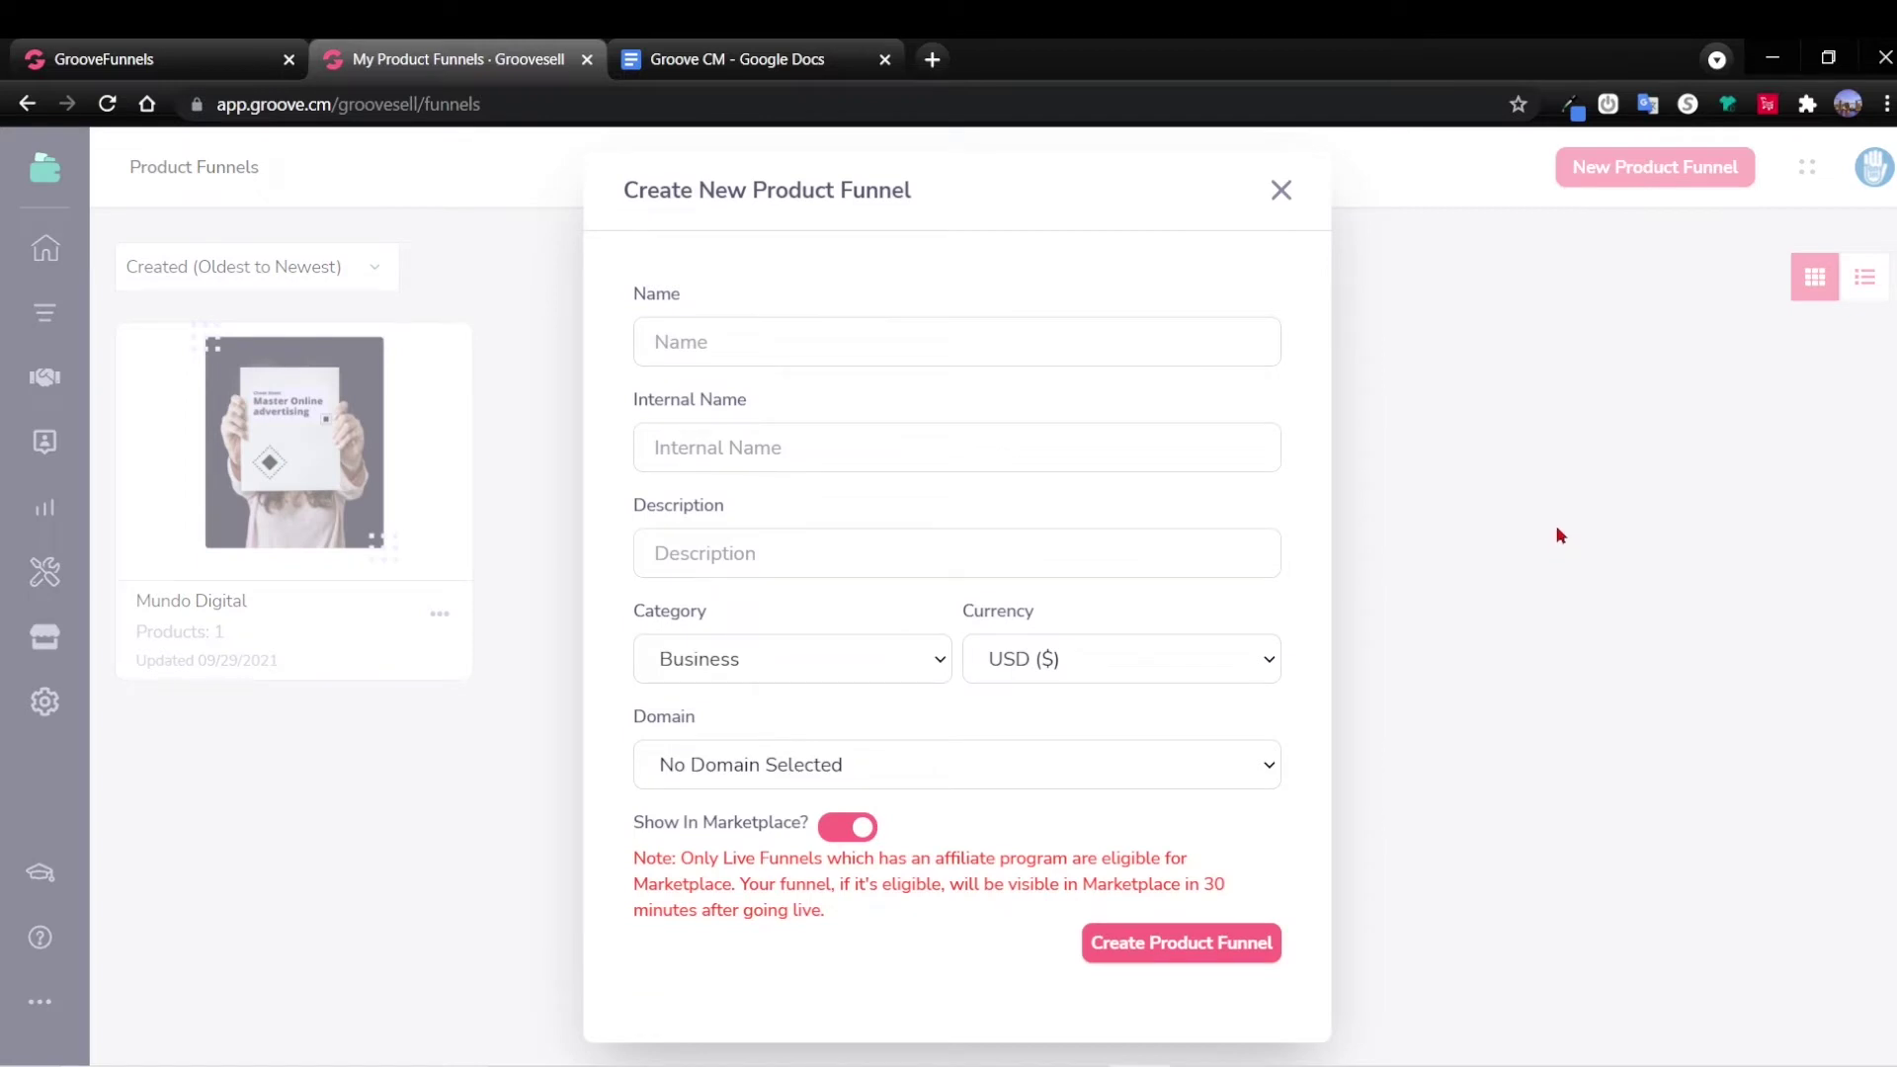
Name the funnel 'Curso Groove CM' and paste that name into Internal Name.
click(798, 343)
text(Curso Groove CM)
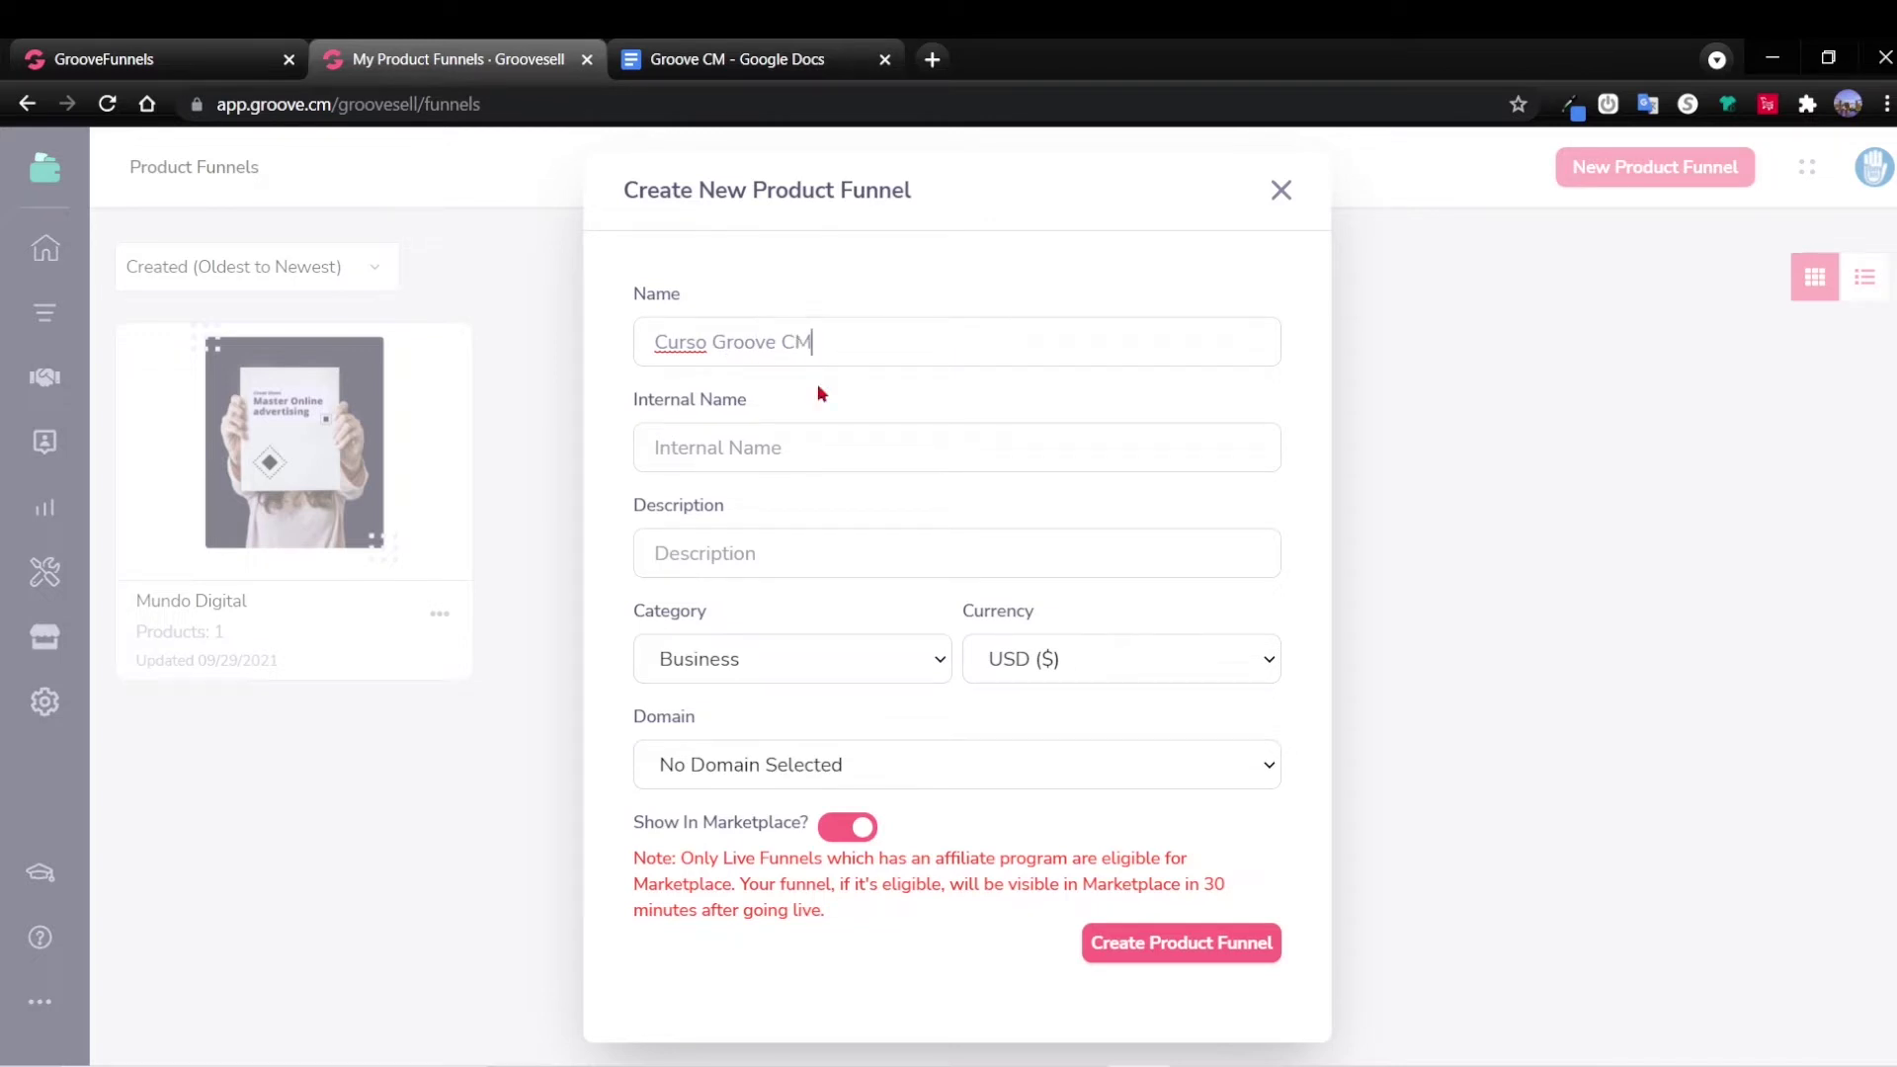
drag(828, 352, 644, 350)
key(ctrl+c)
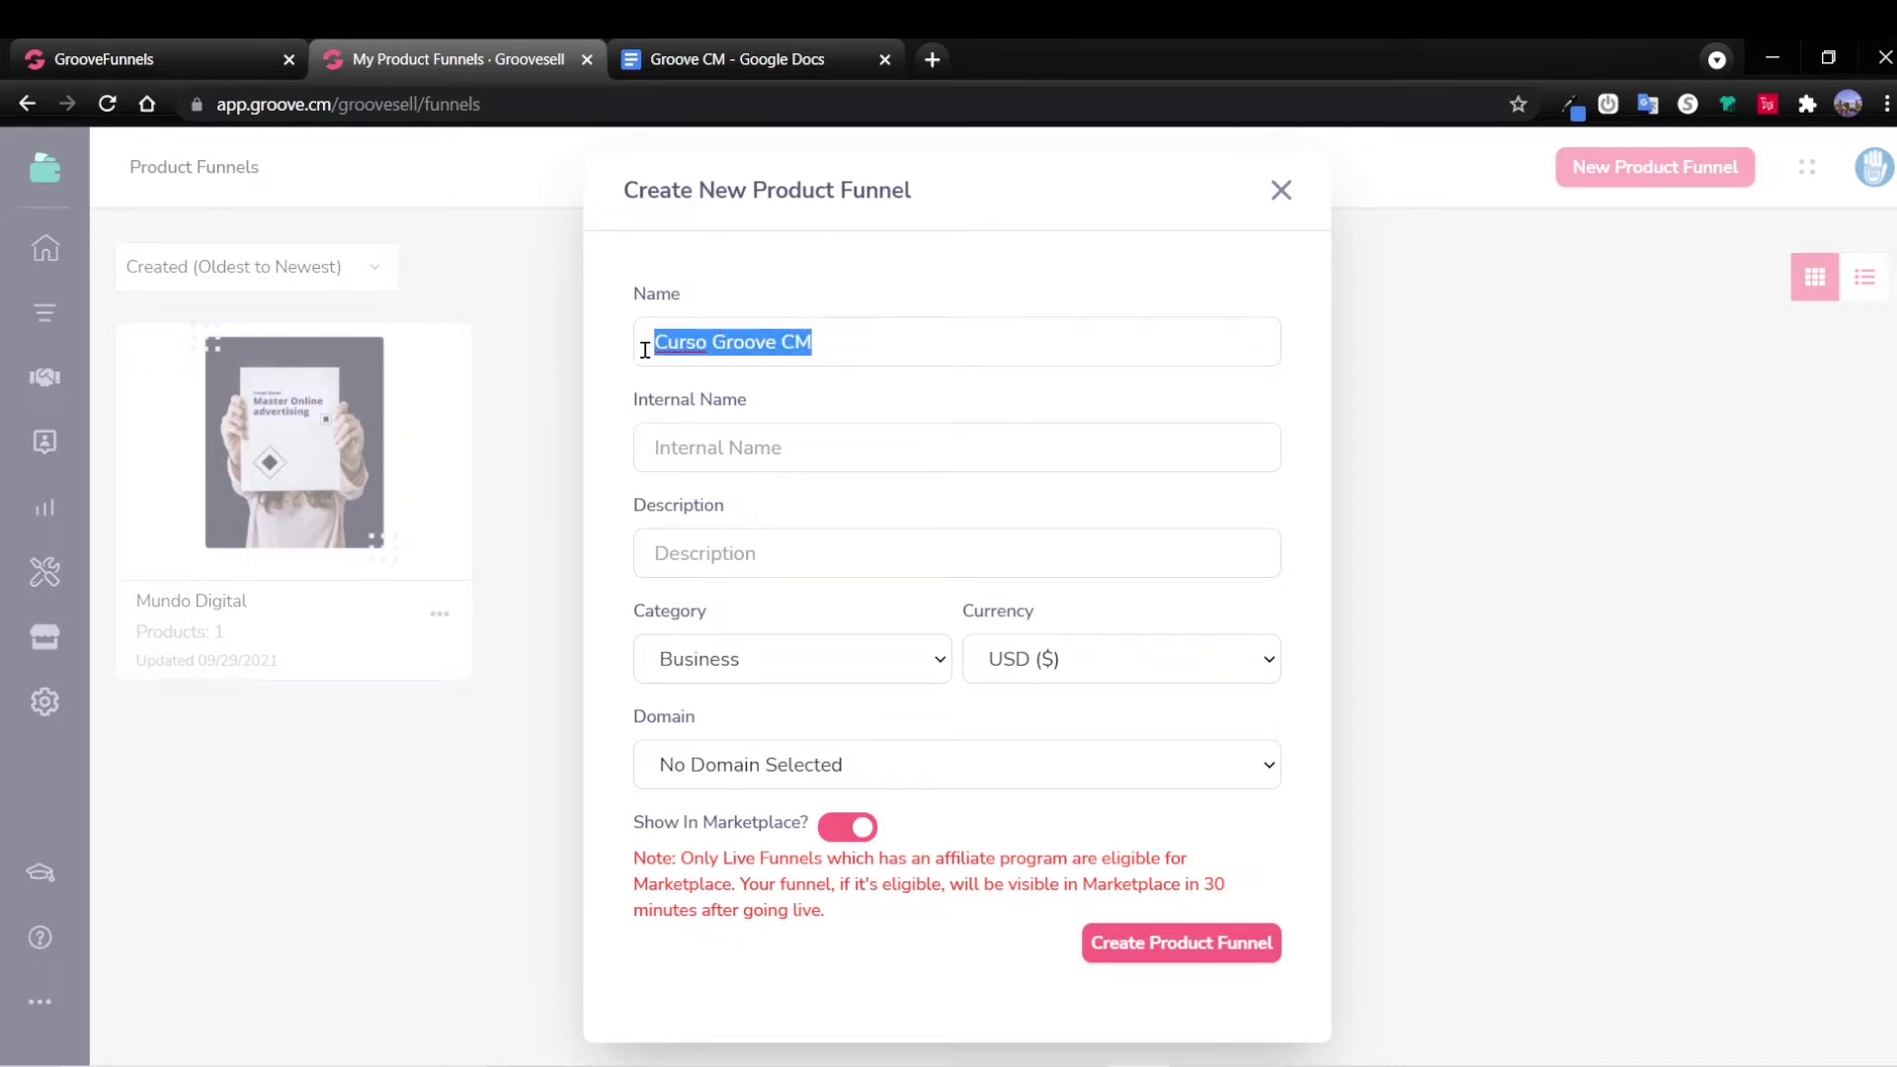
click(750, 427)
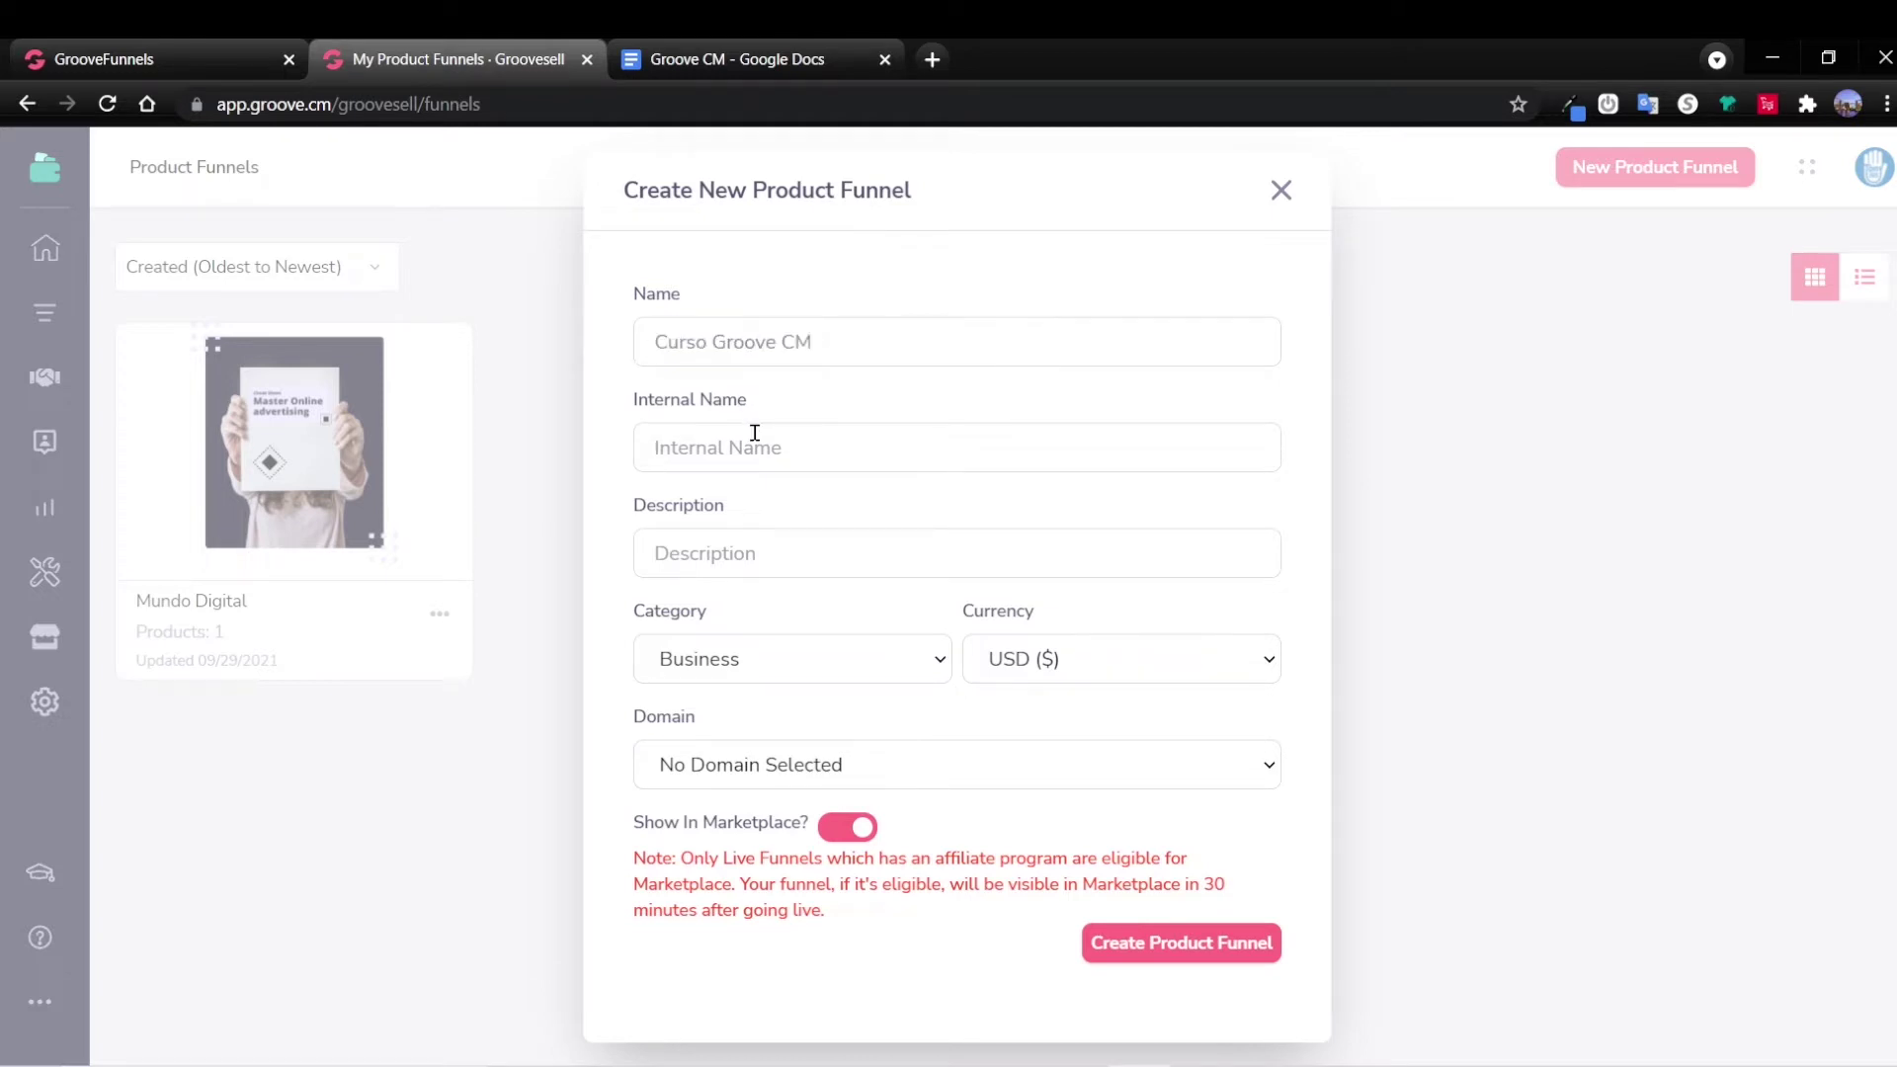
key(ctrl+v)
key(Tab)
Add the course title from the notes as description, turn off Show In Marketplace, create the funnel.
key(alt+Tab)
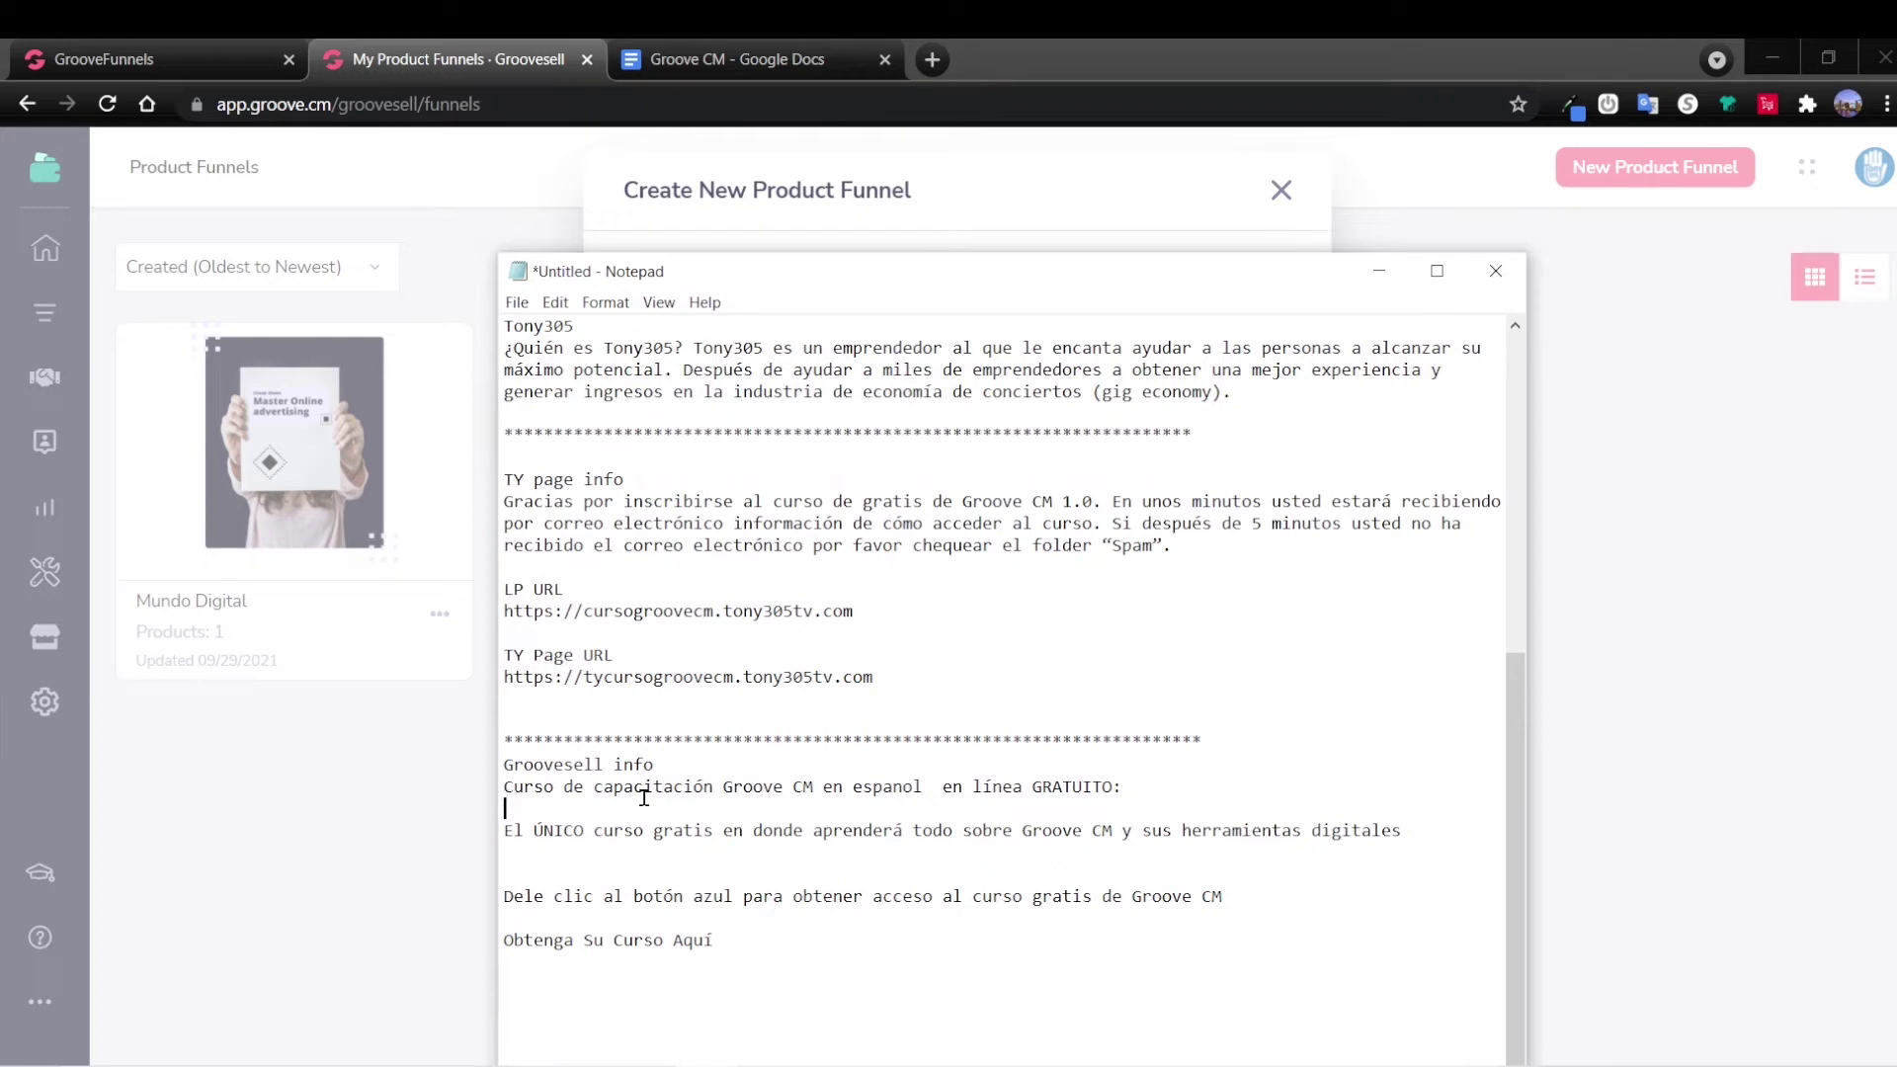
click(820, 790)
drag(1137, 791, 497, 794)
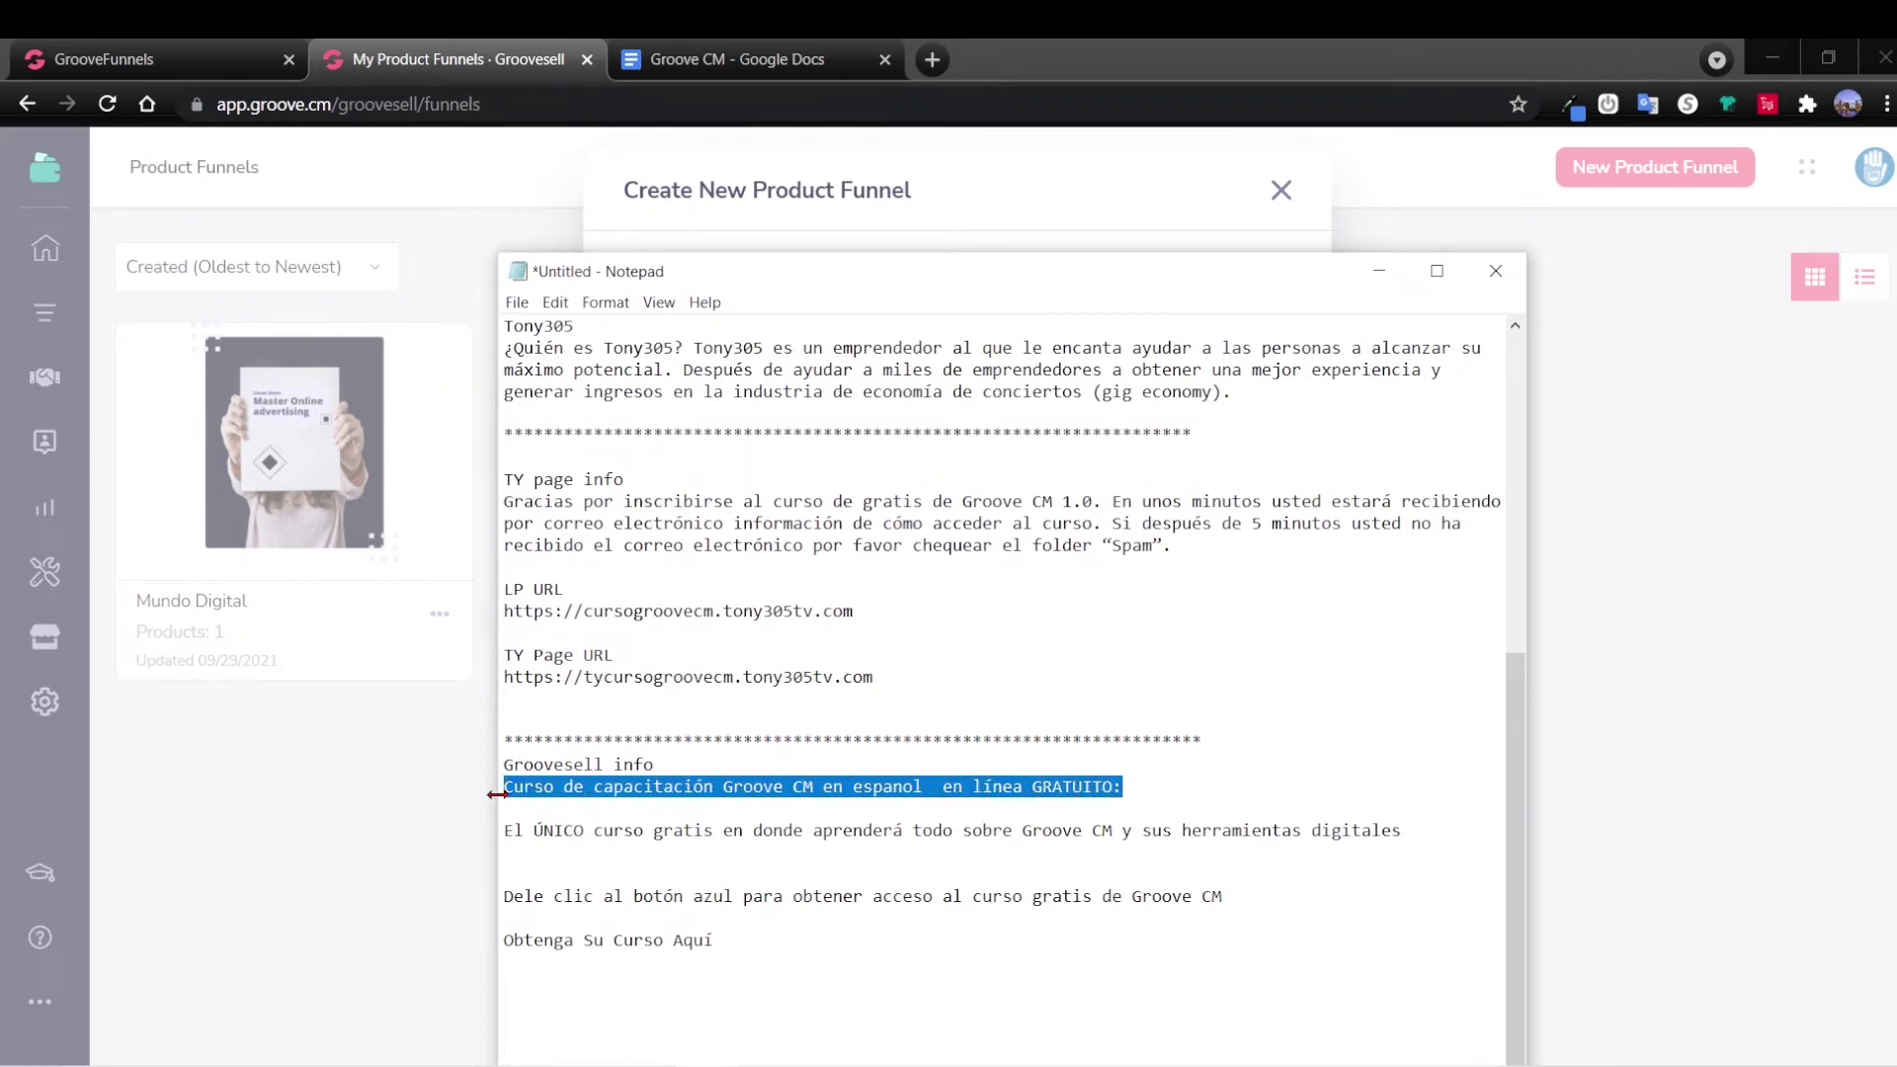
click(1379, 271)
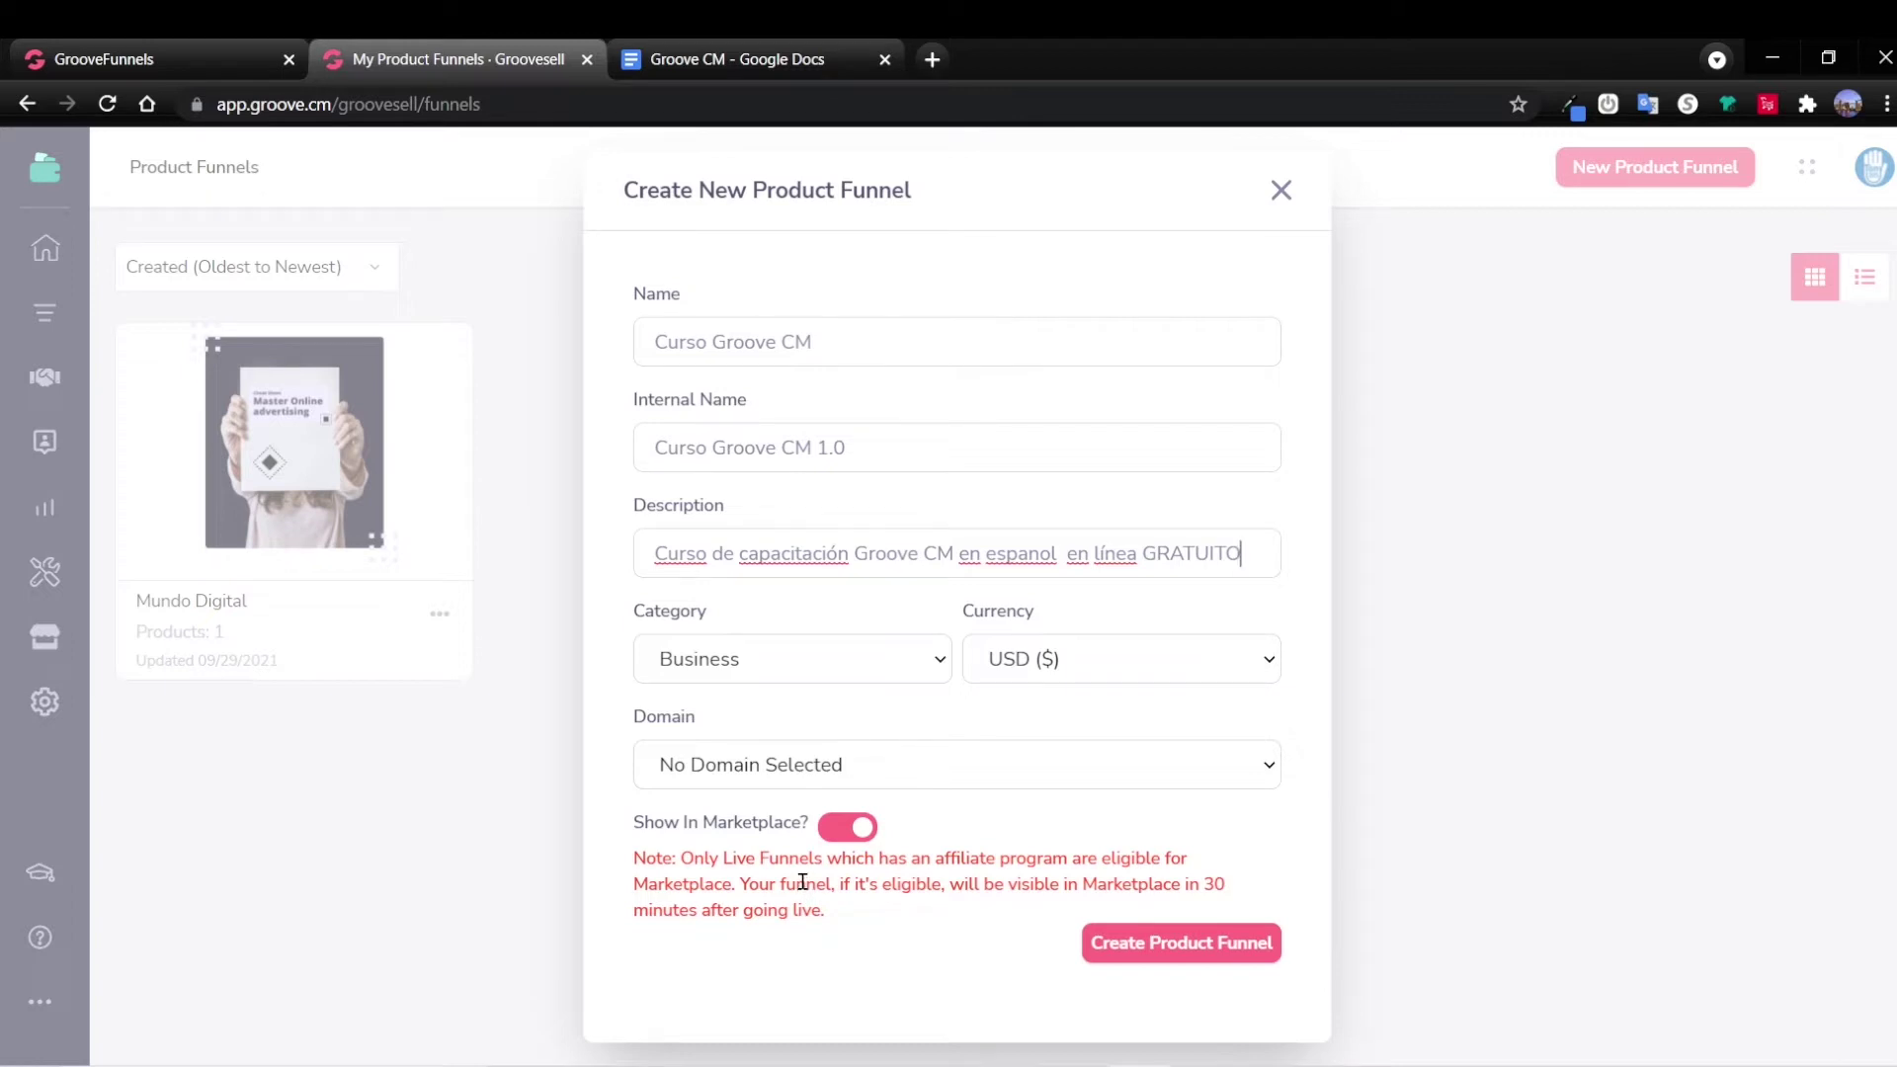
click(842, 829)
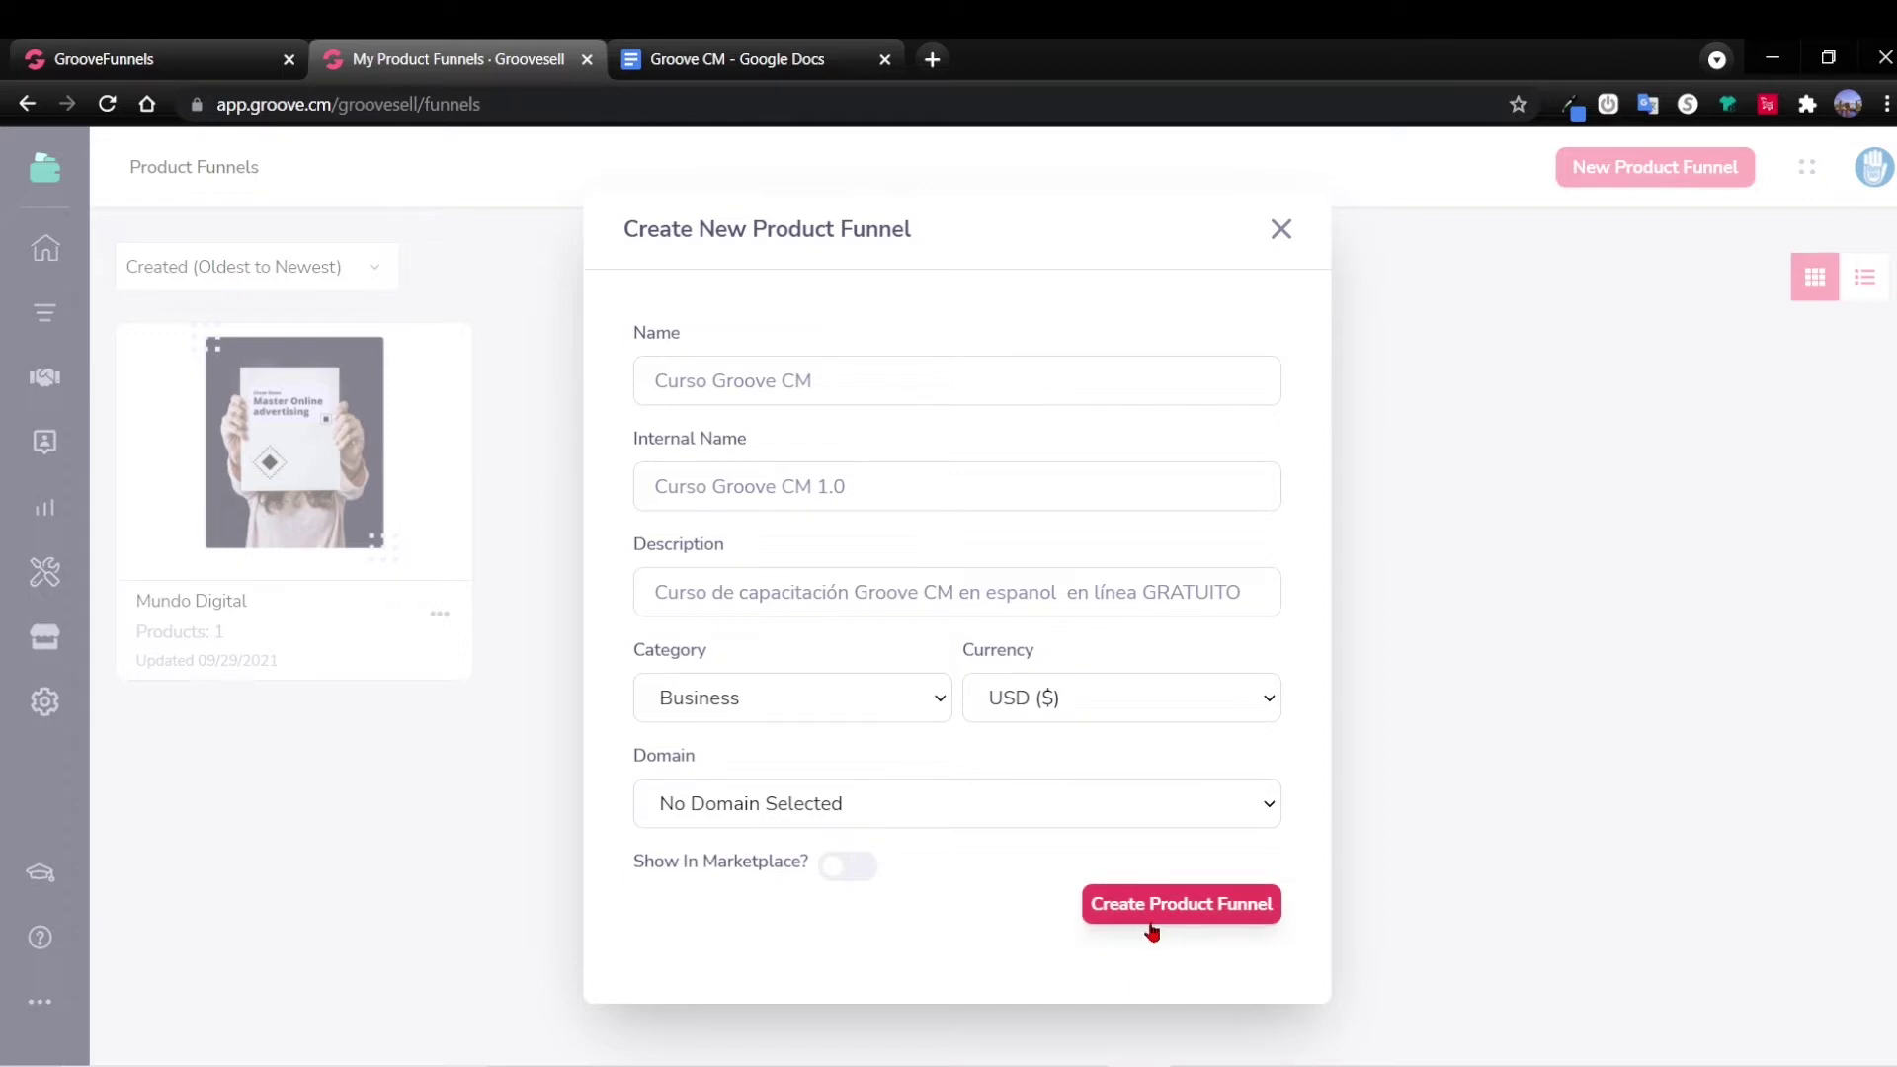
click(1182, 915)
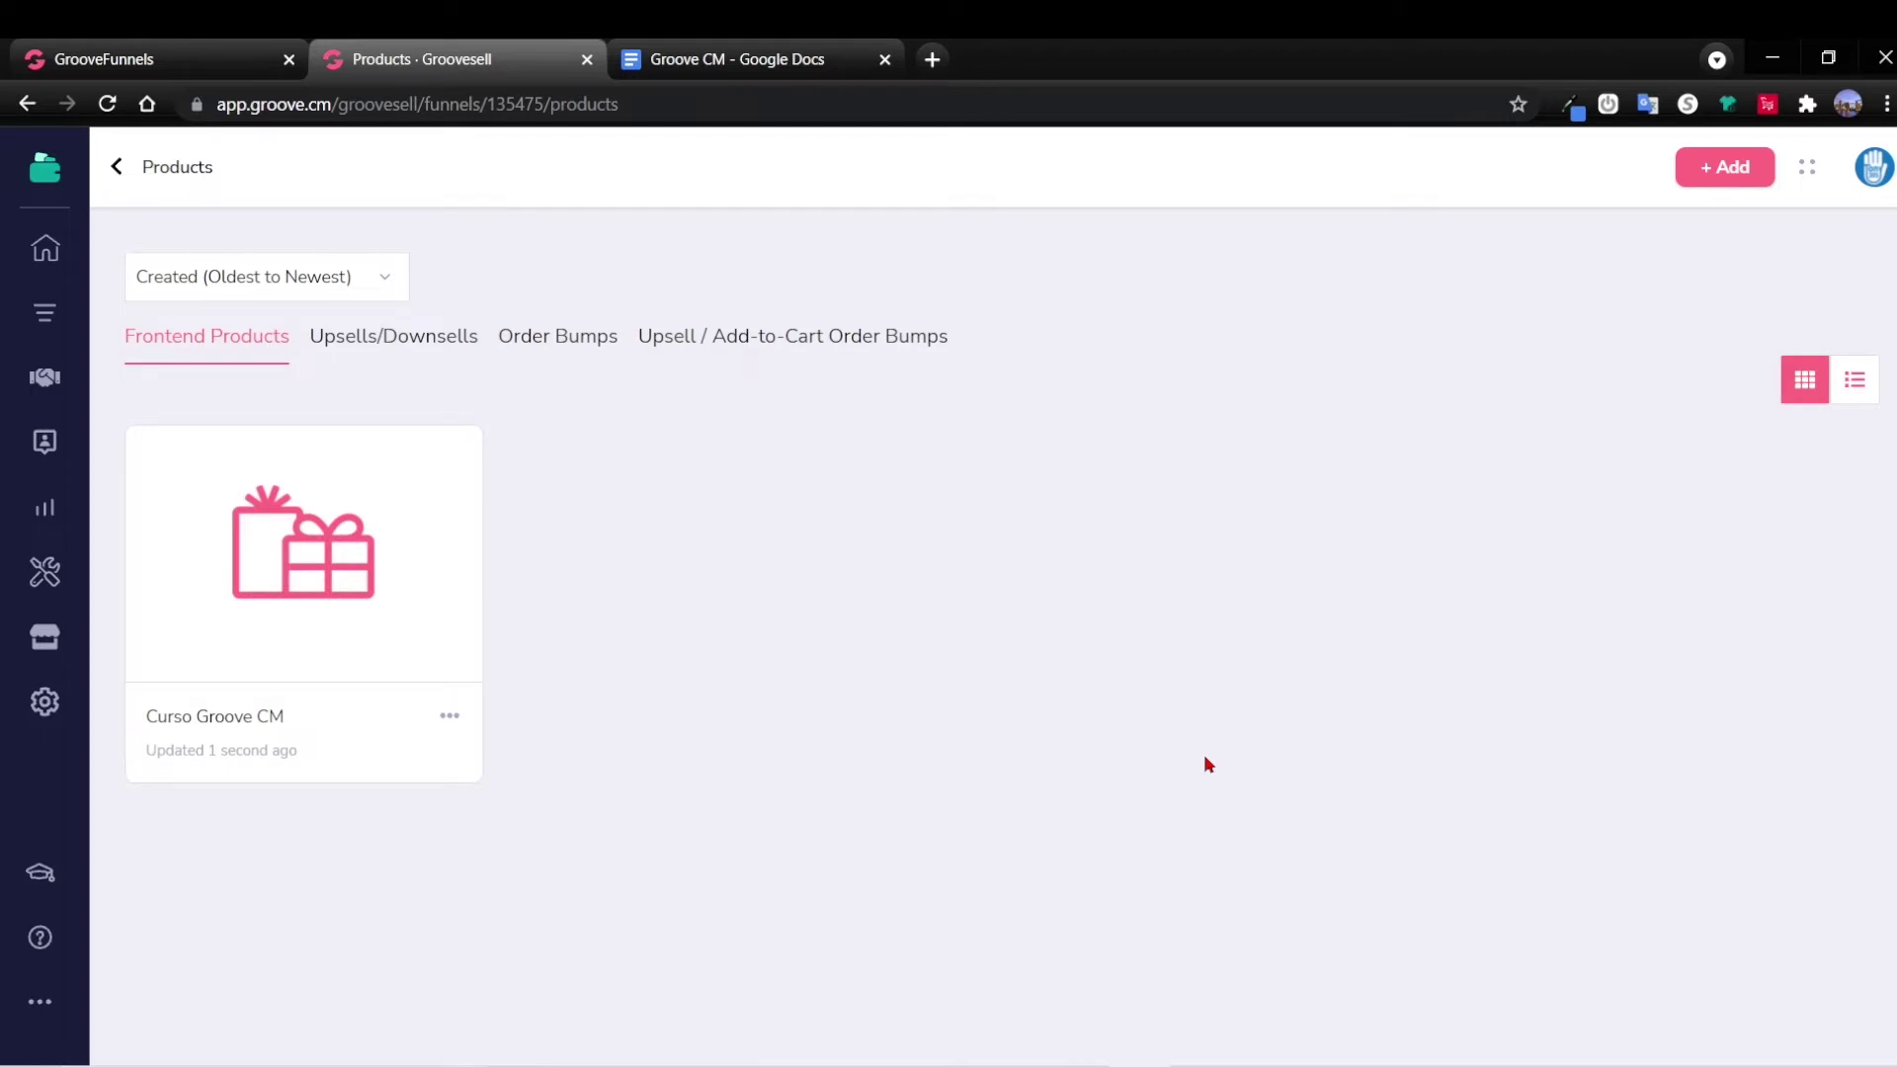
Edit the Curso Groove CM product and copy the price point name into Internal Name.
click(451, 721)
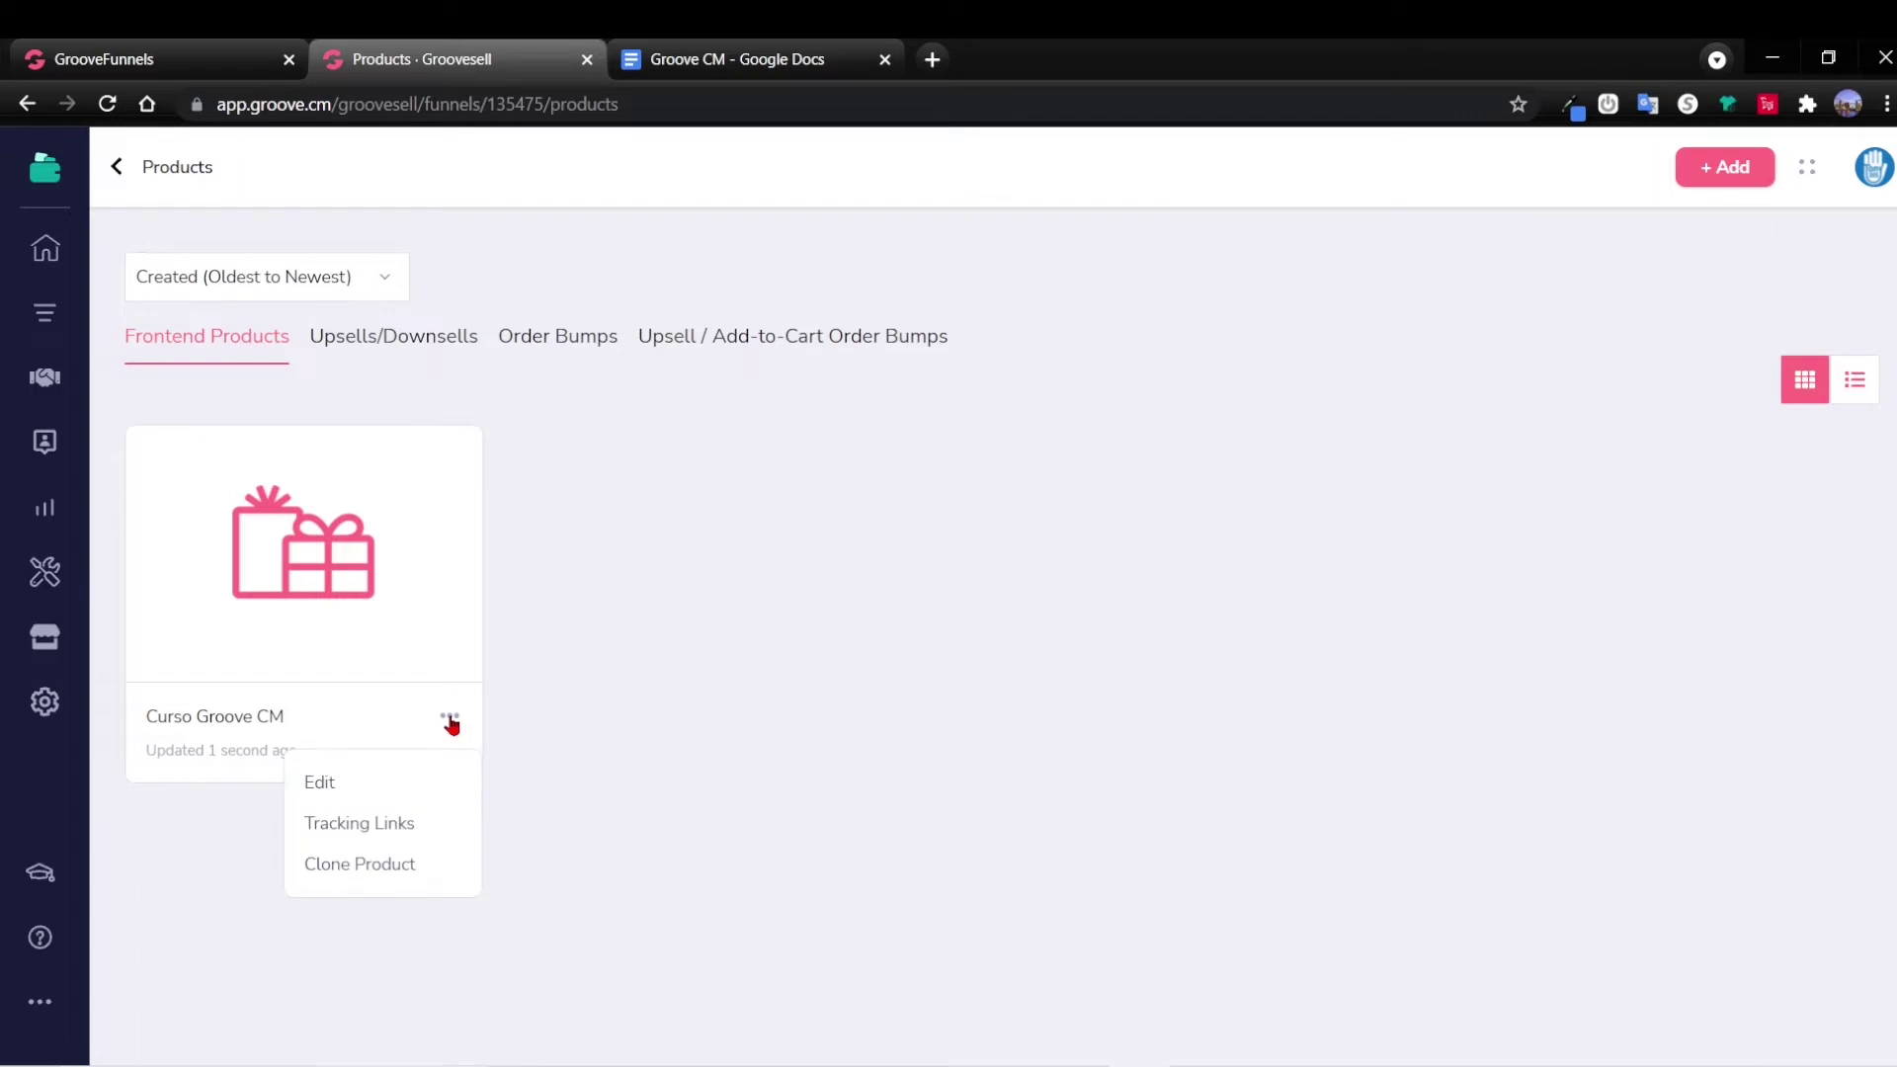
click(326, 788)
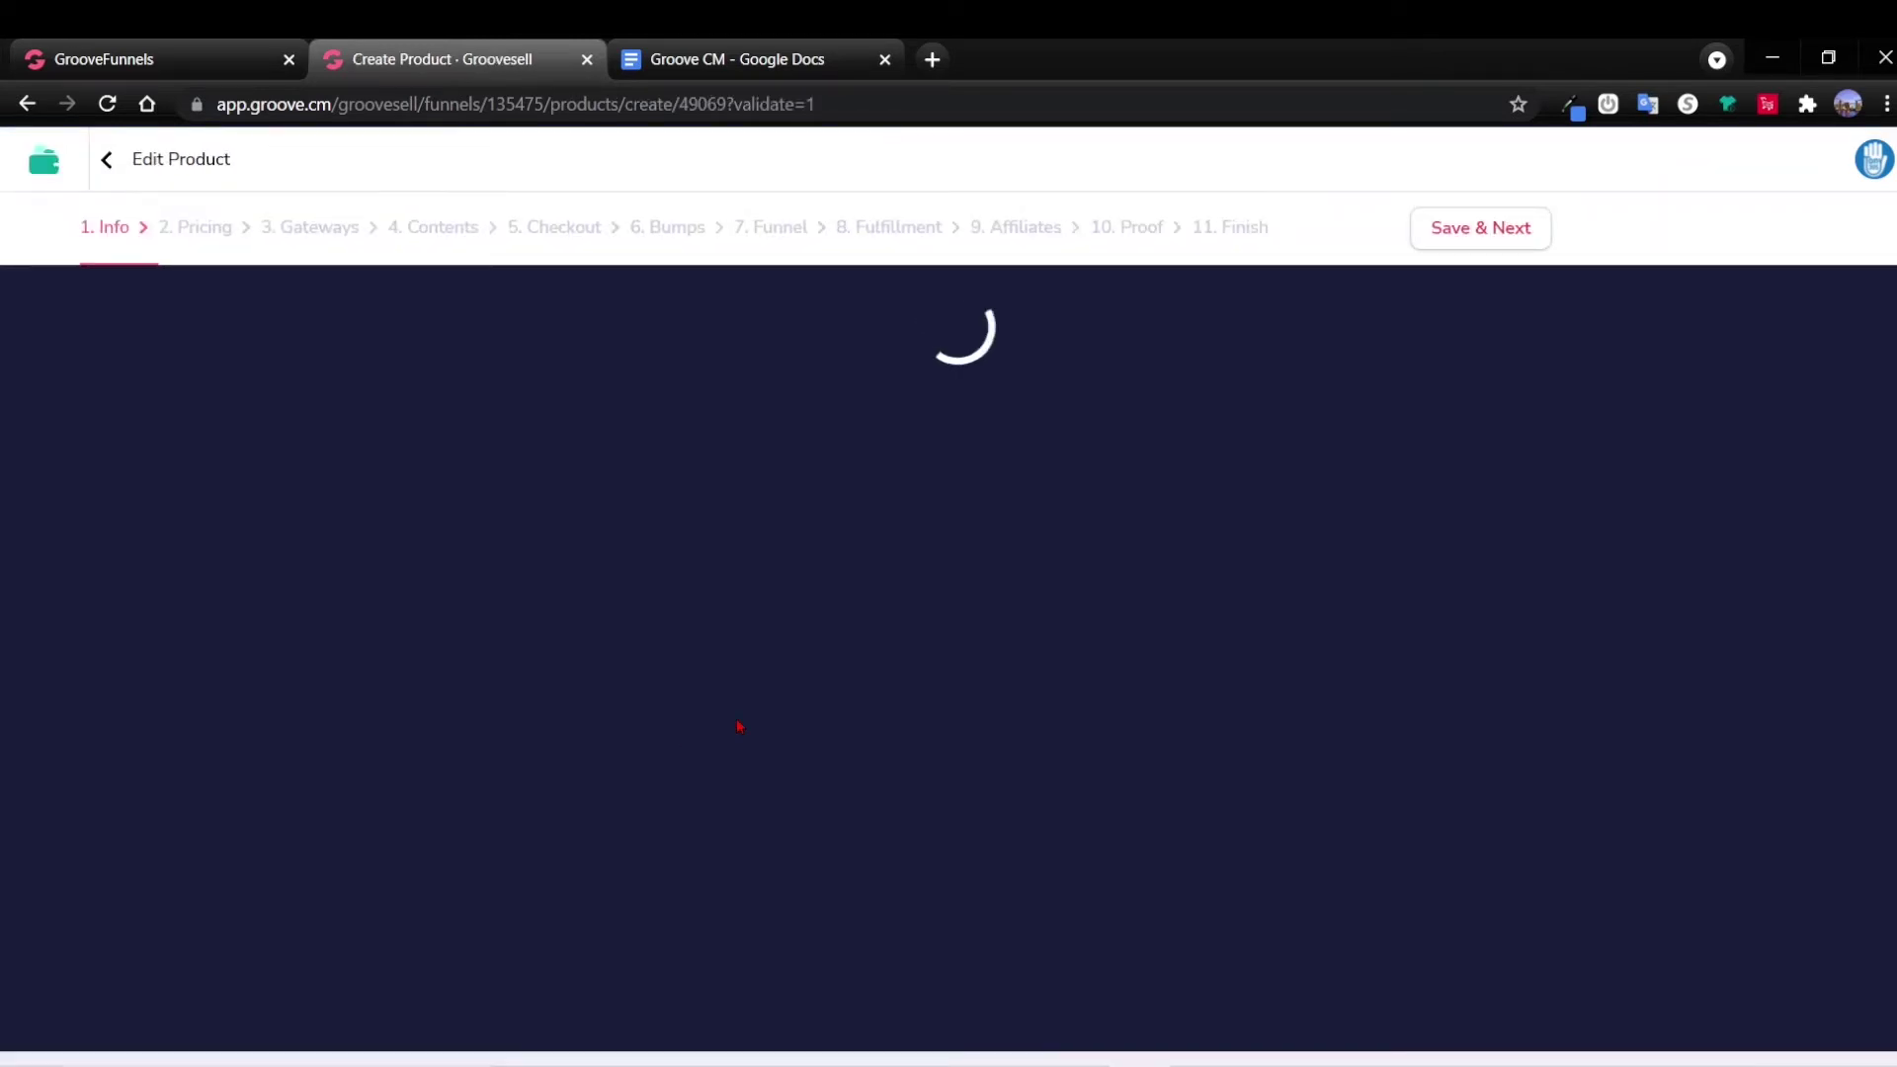
scroll(761, 373, down, 10)
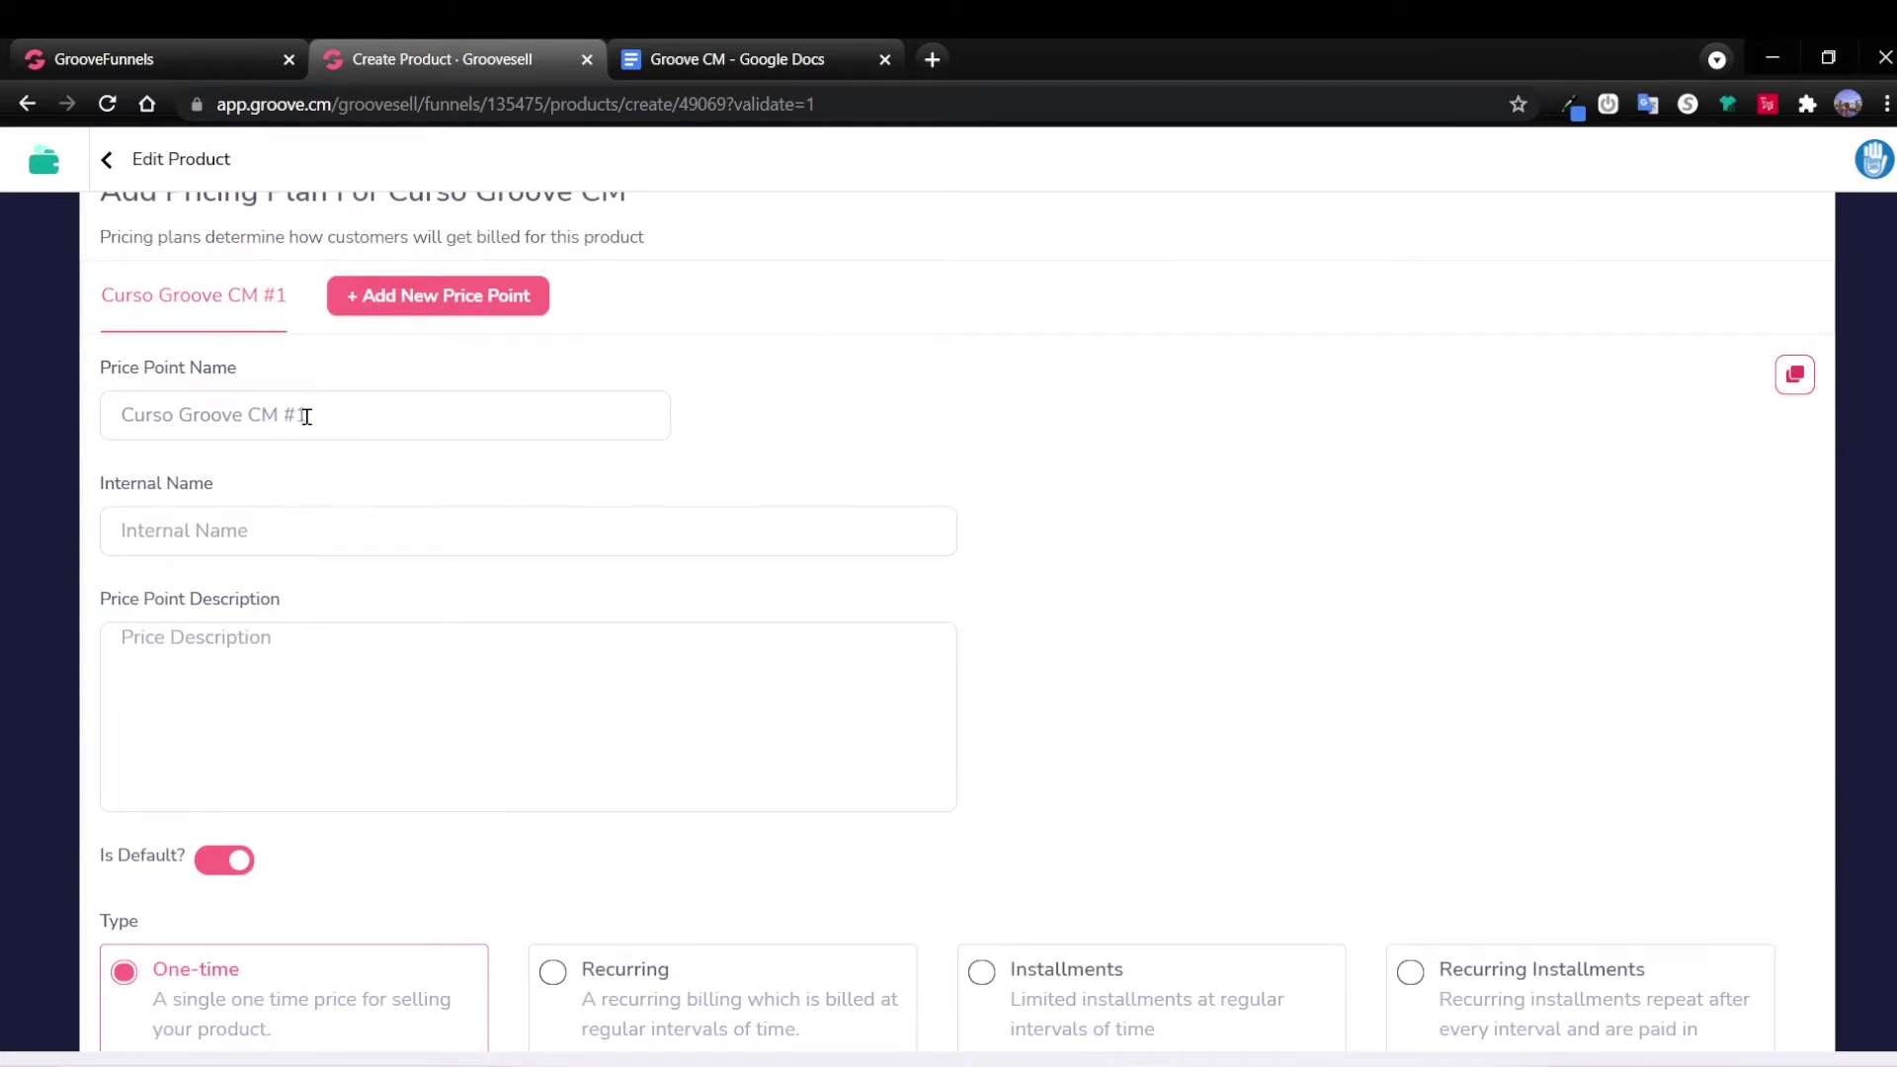
drag(102, 412, 339, 415)
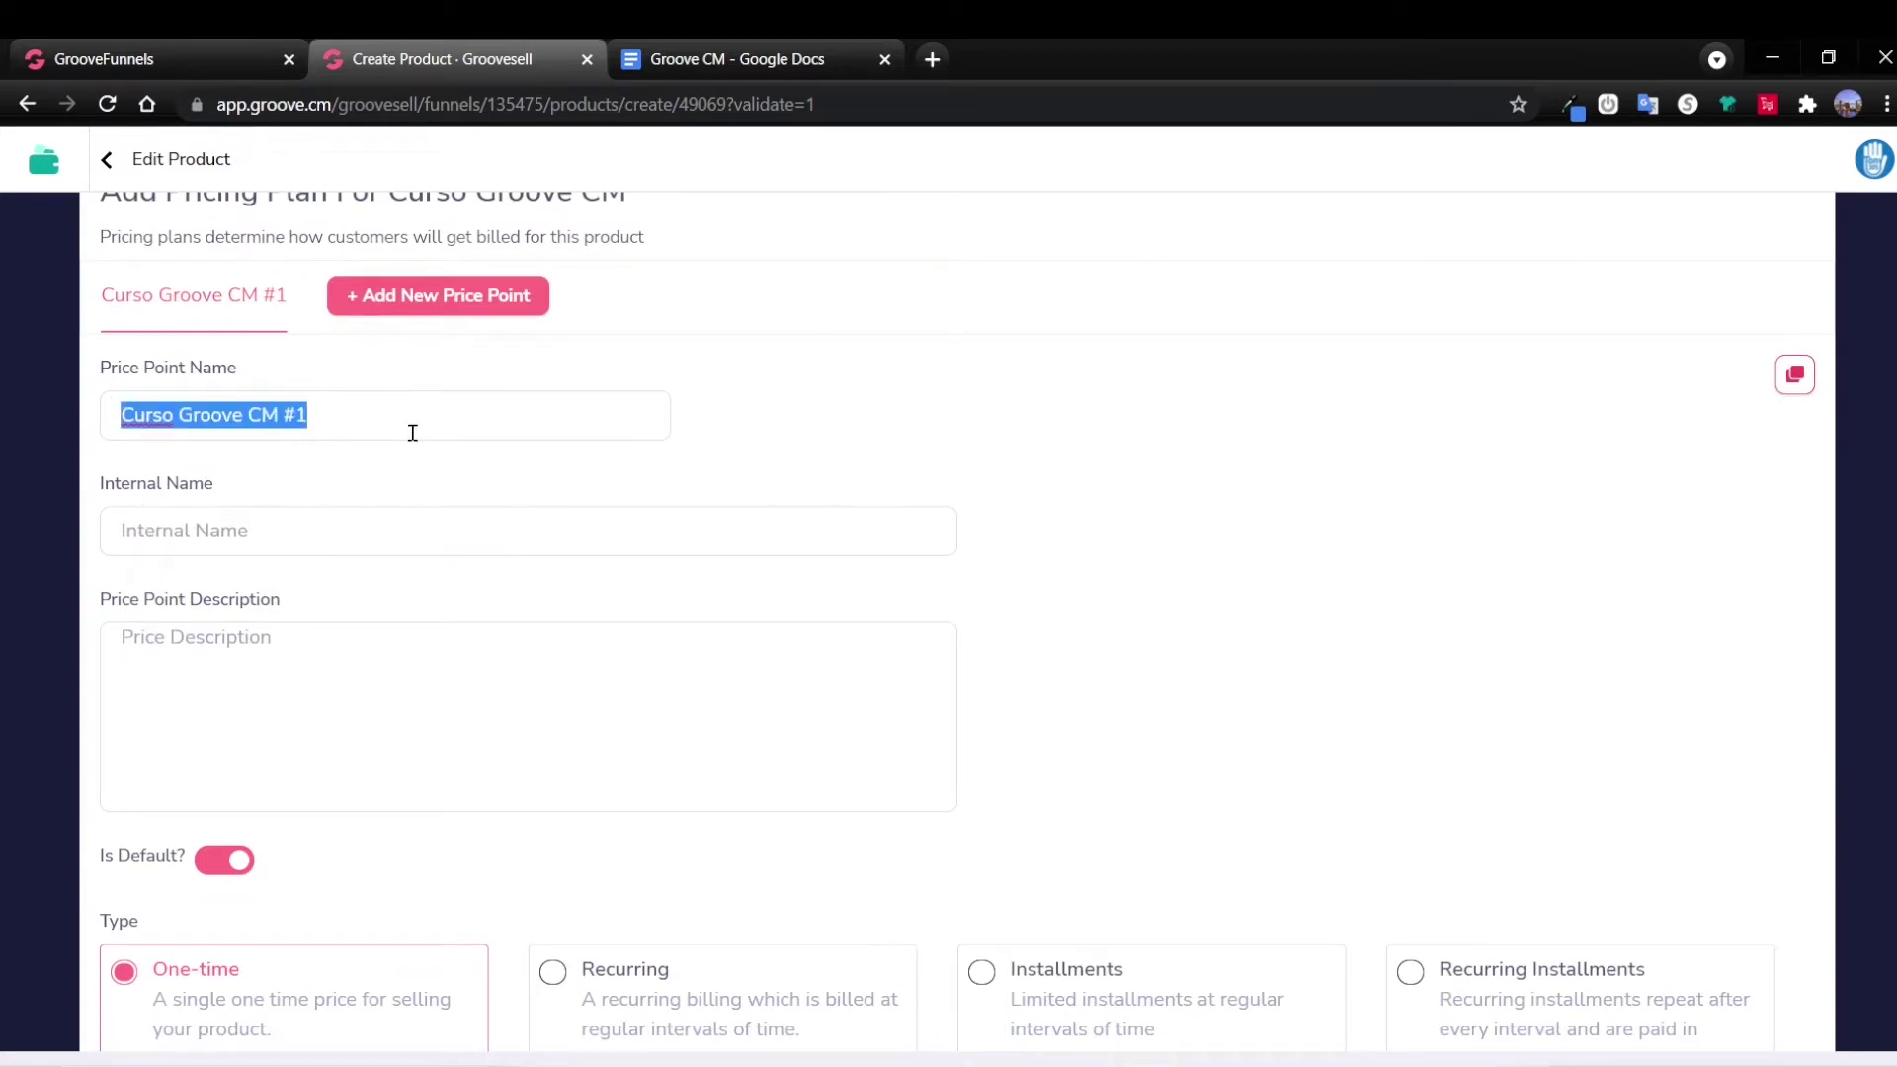
key(ctrl+c)
click(228, 543)
key(ctrl+v)
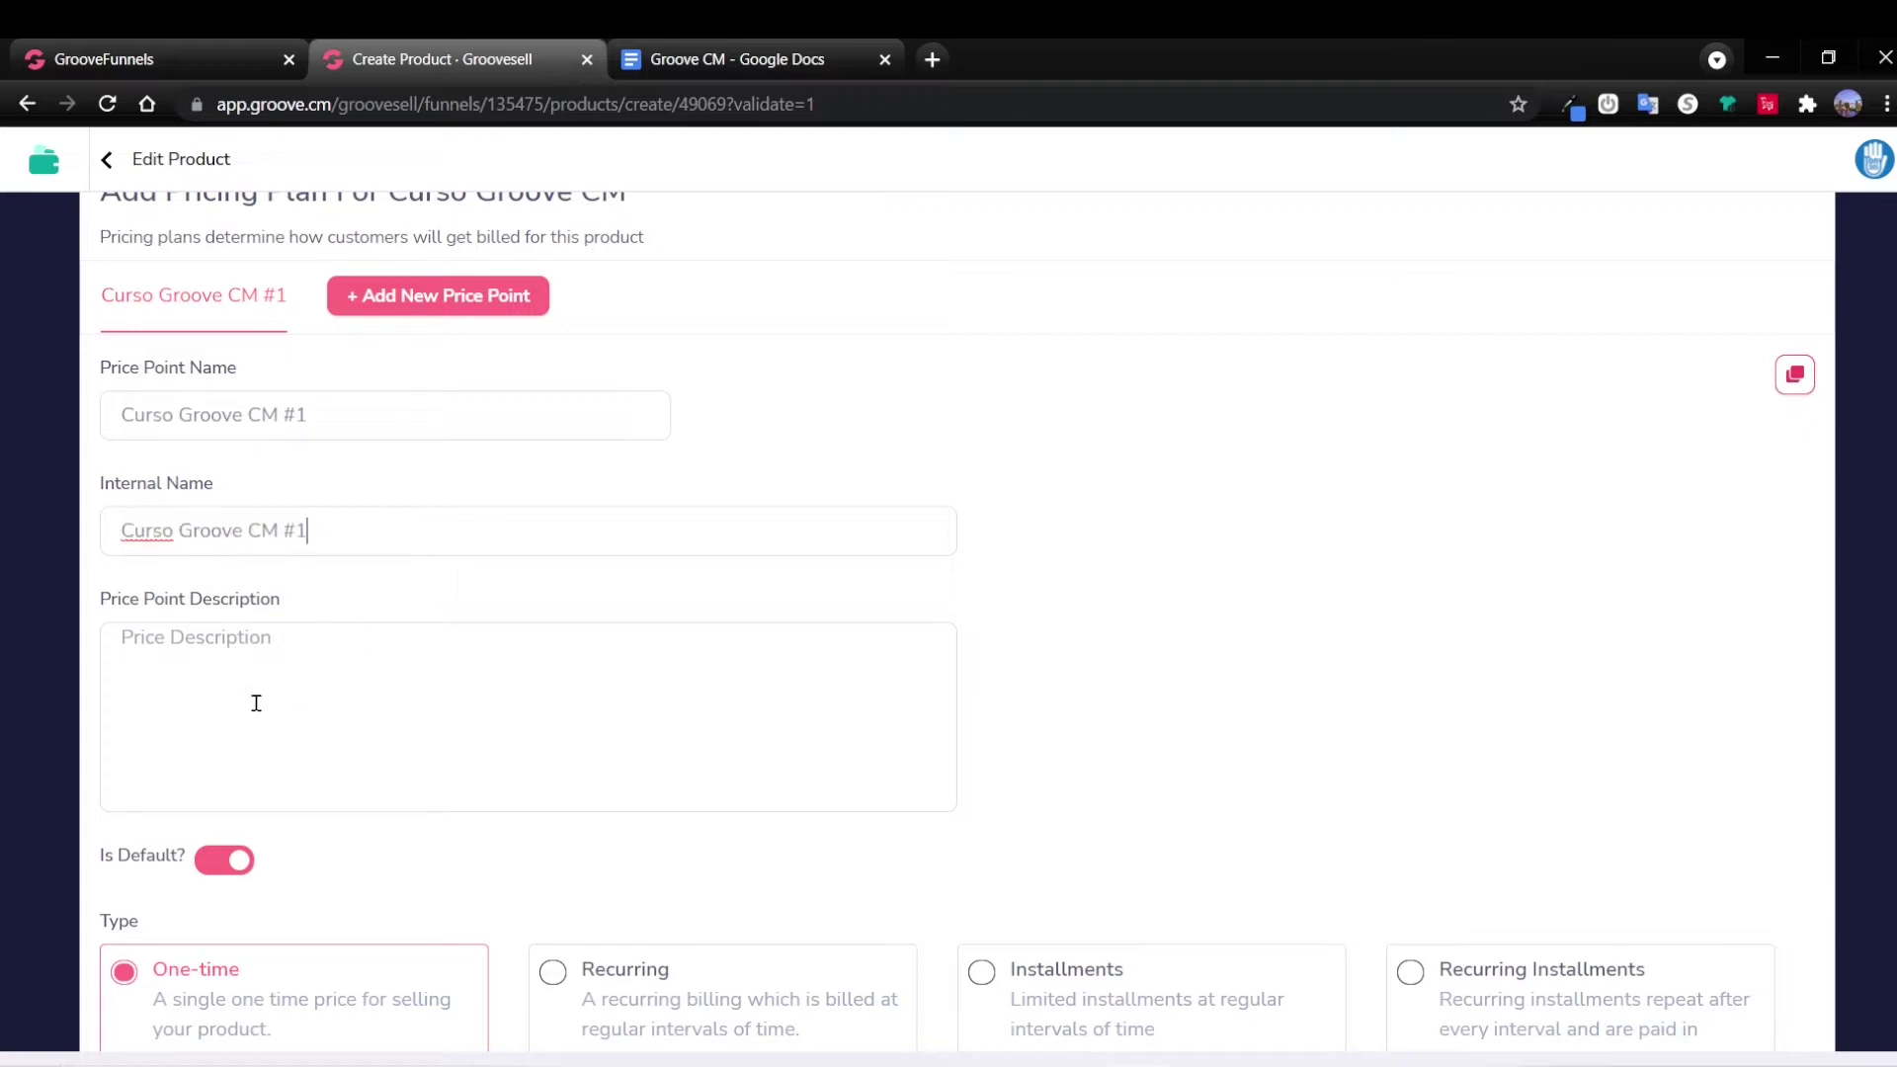
Paste the blue-button sentence from the notes as the price point description.
click(225, 671)
mouse_move(741, 1033)
click(703, 929)
click(731, 865)
drag(503, 896, 759, 896)
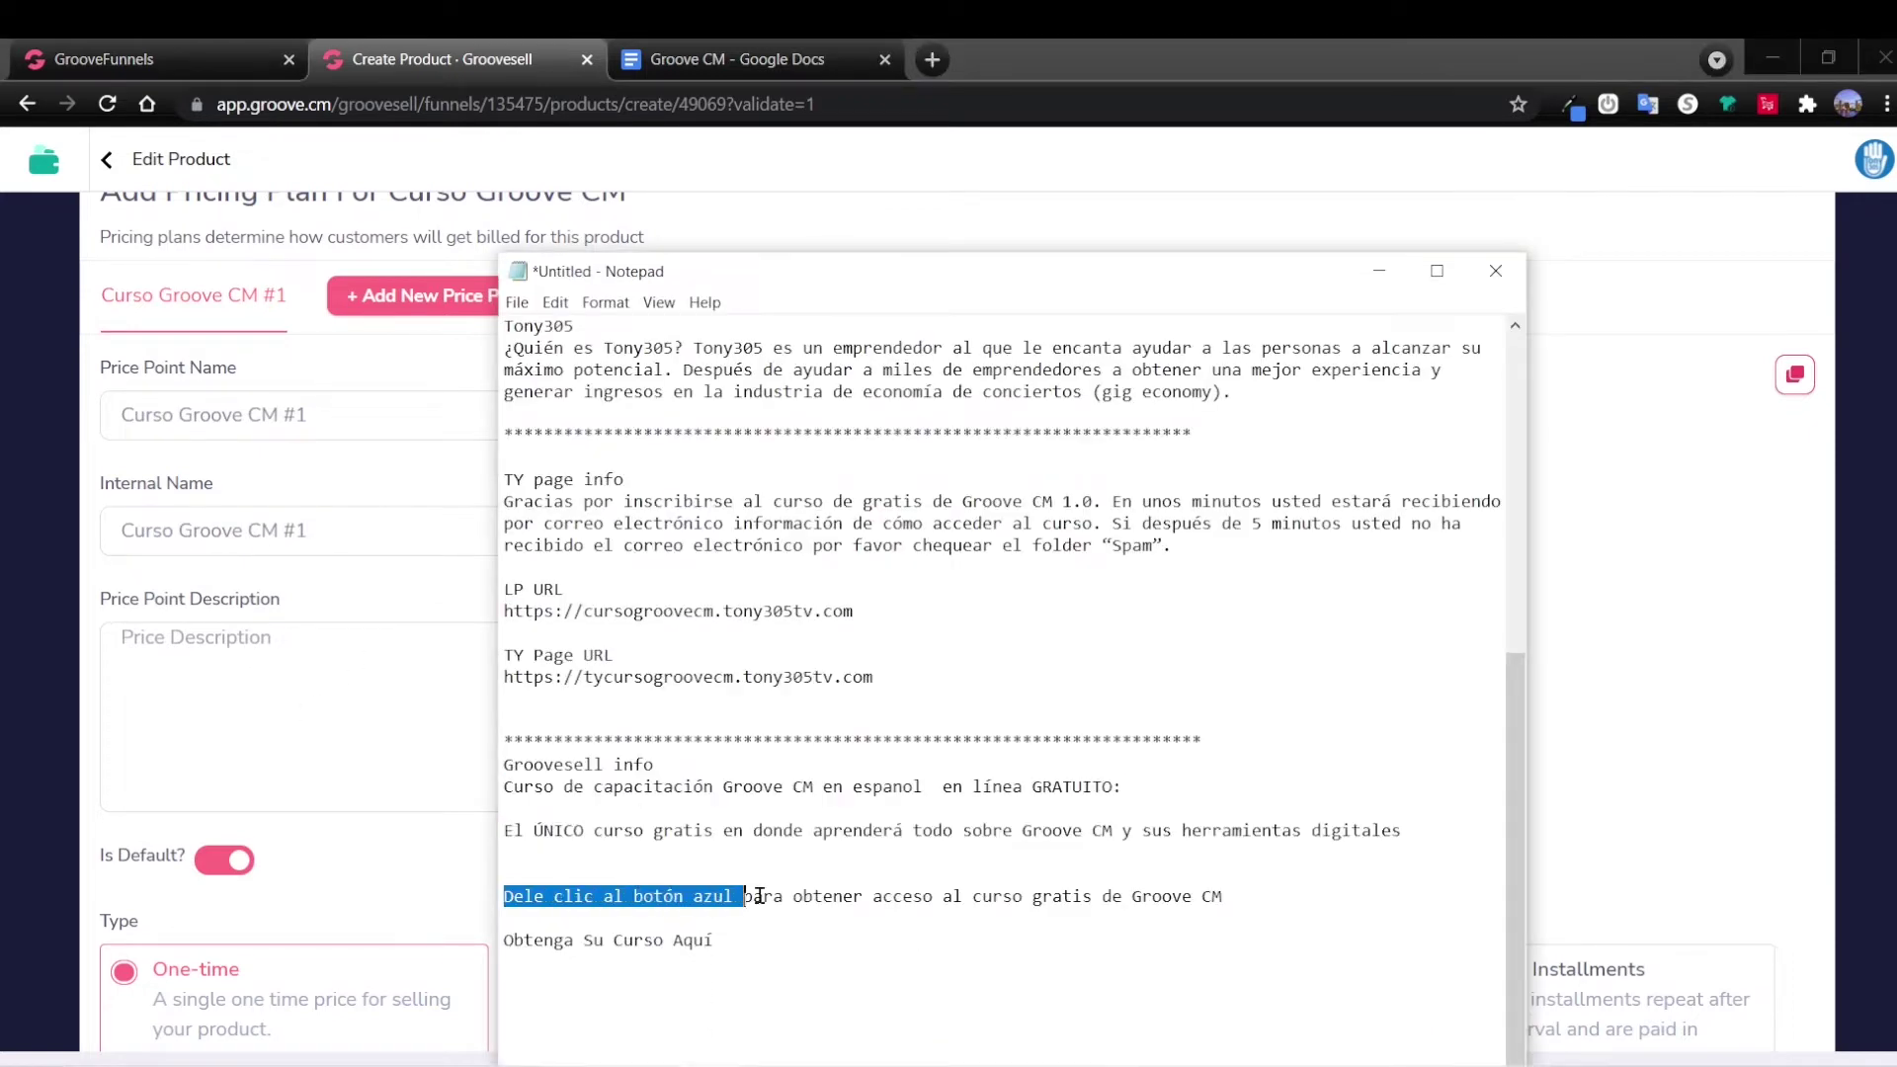
click(1233, 896)
key(shift+Home)
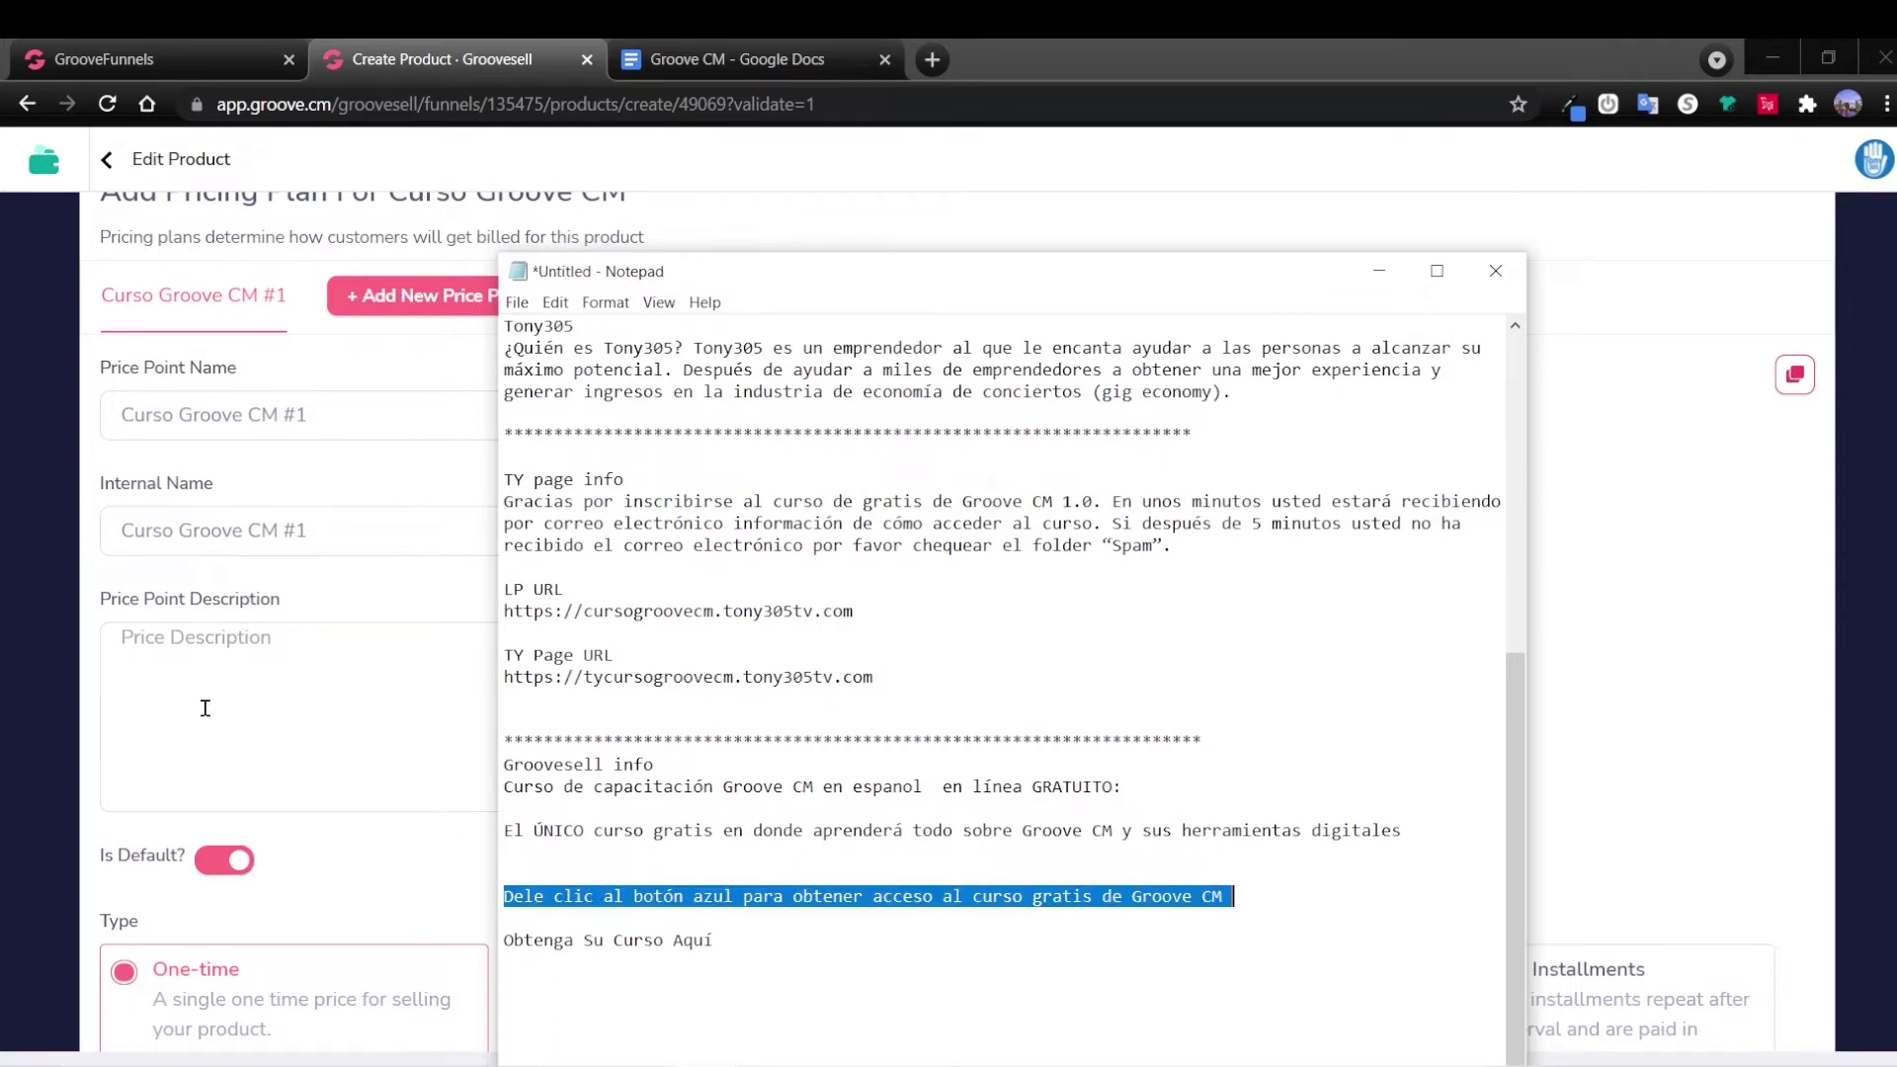
click(205, 708)
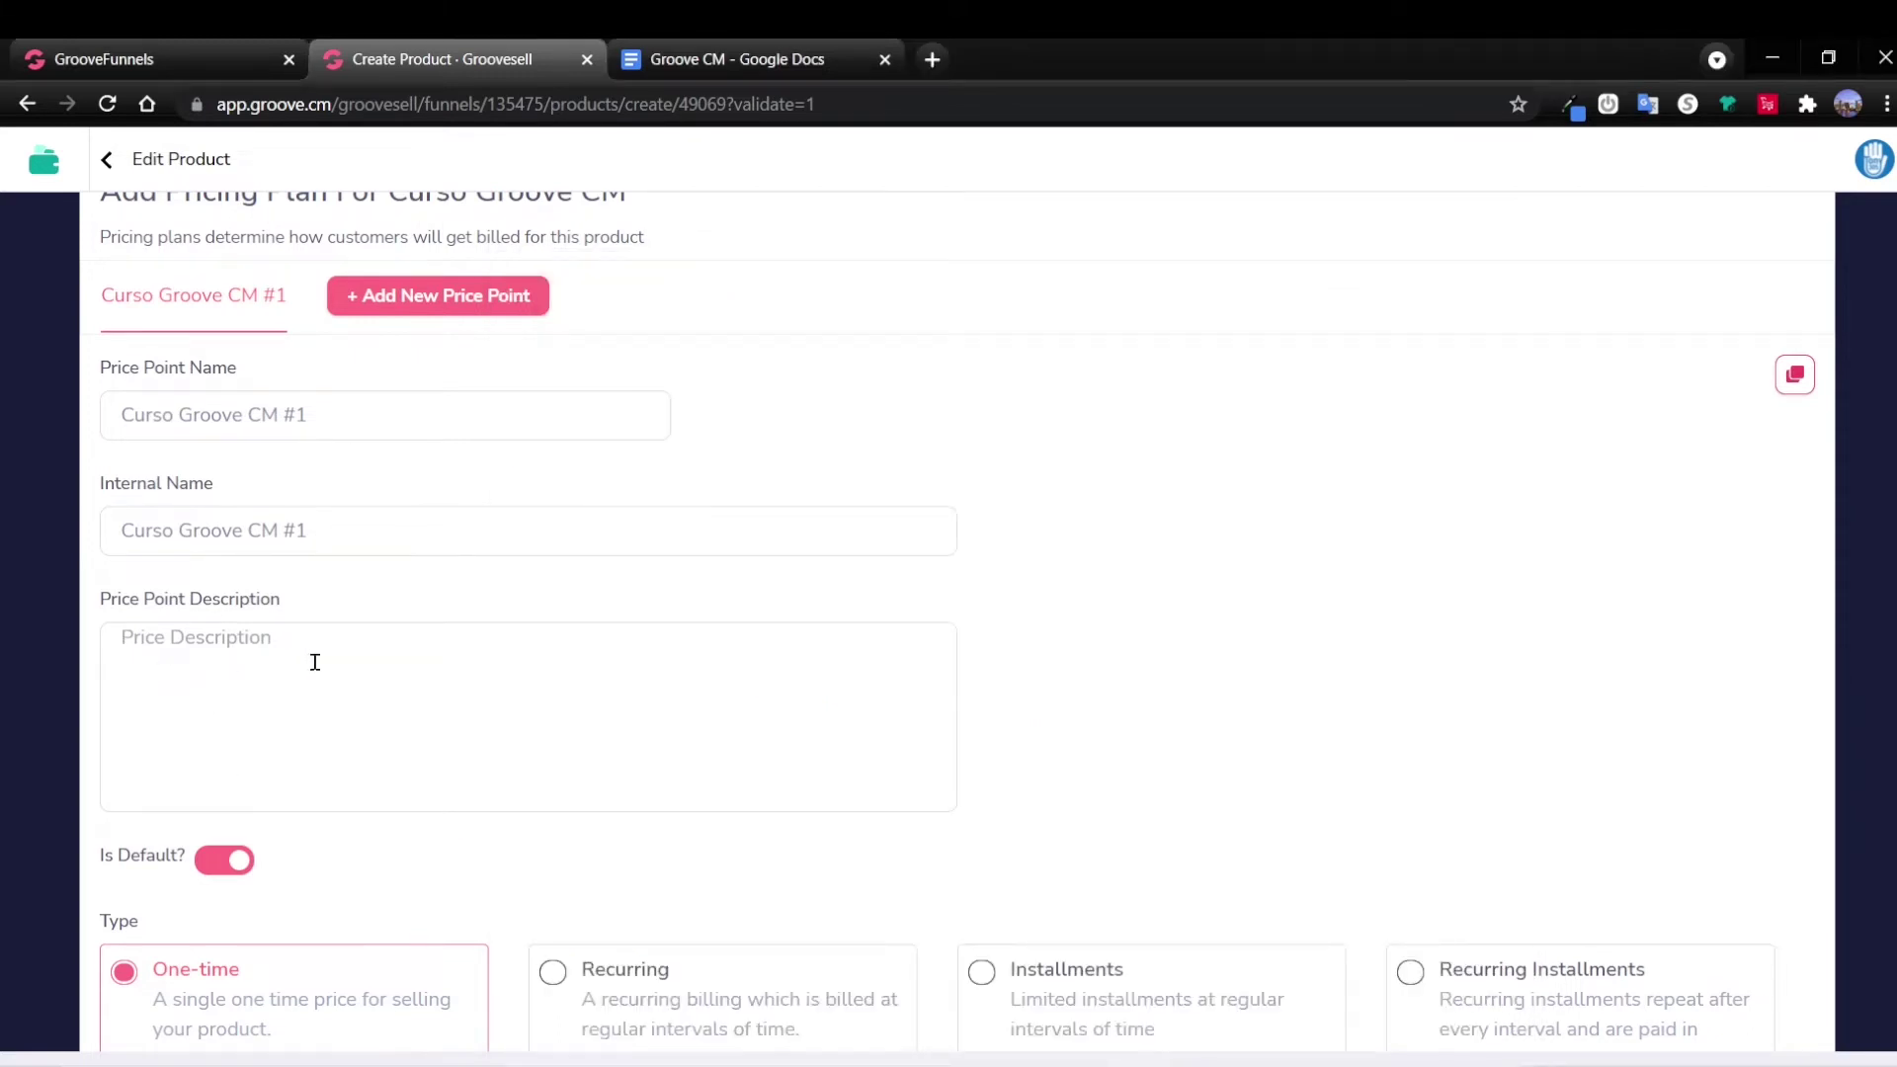
key(ctrl+v)
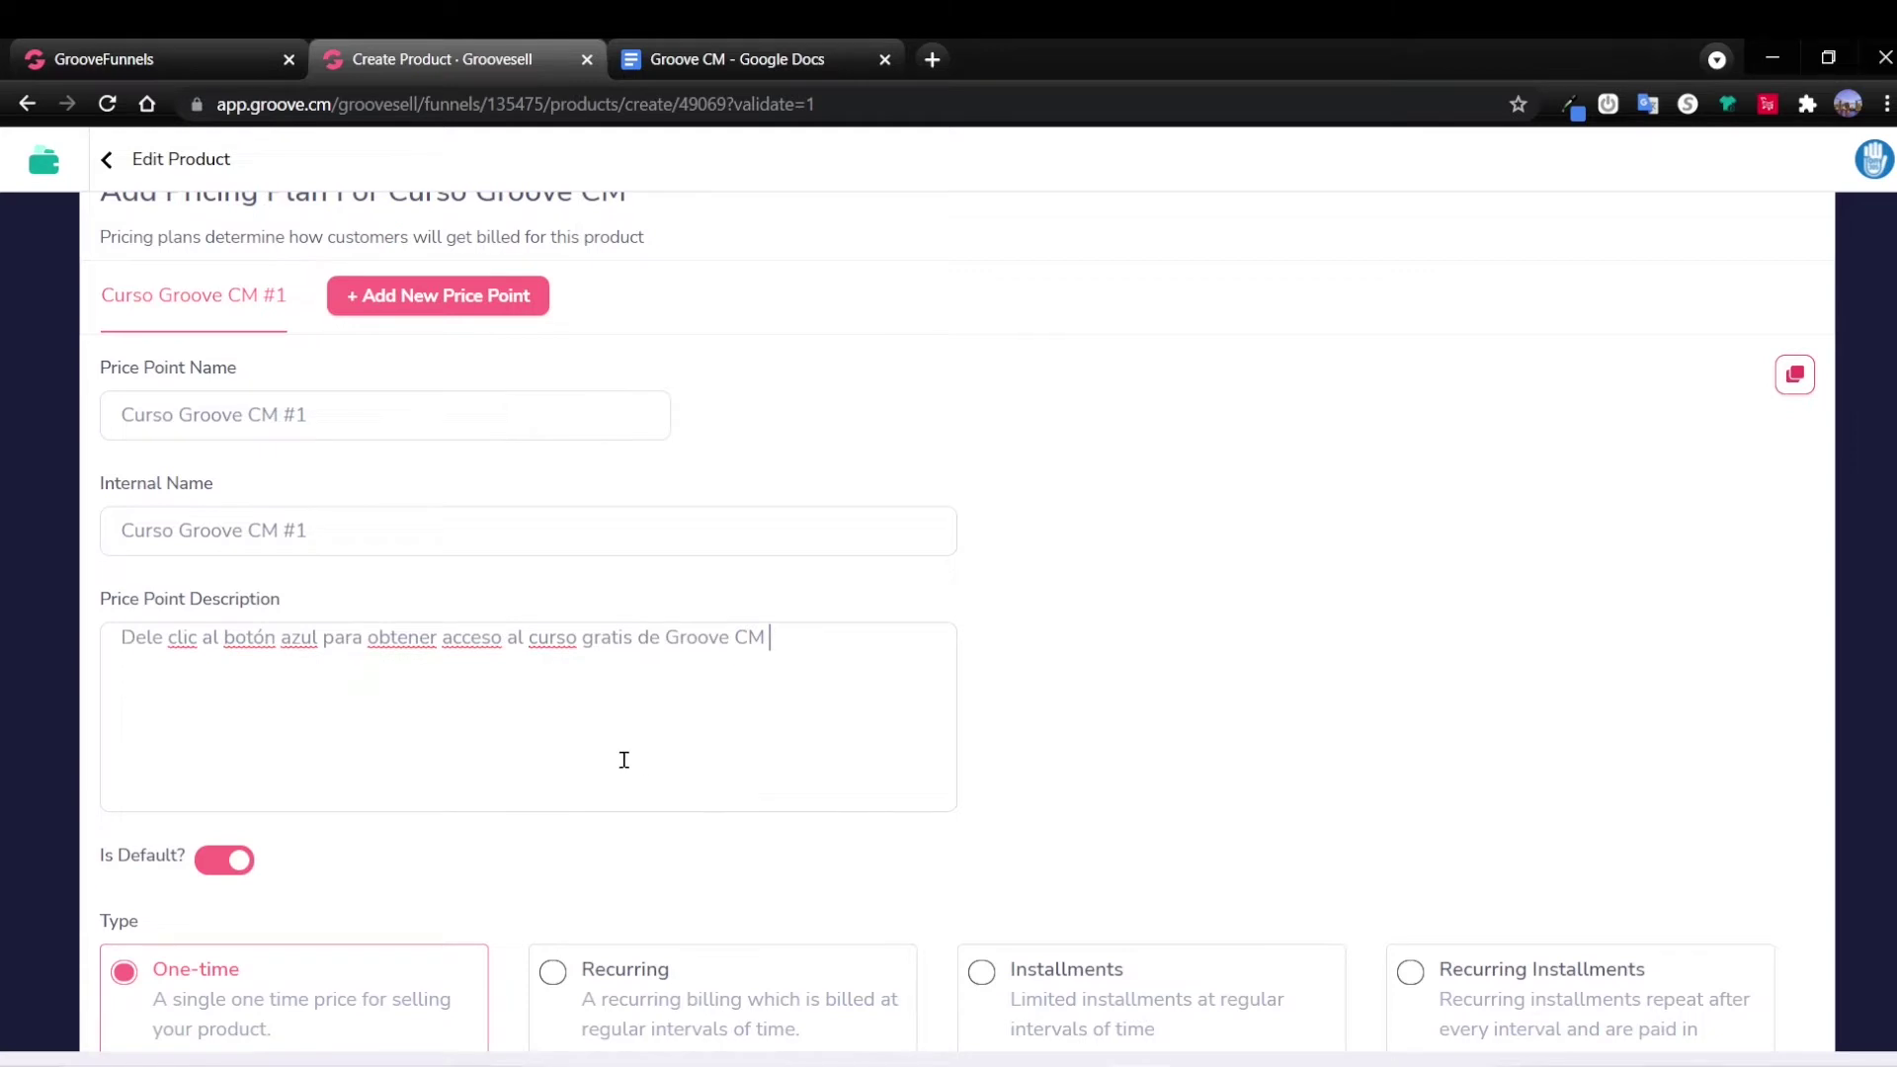
Set the one-time price to 0.0.
scroll(623, 759, down, 3)
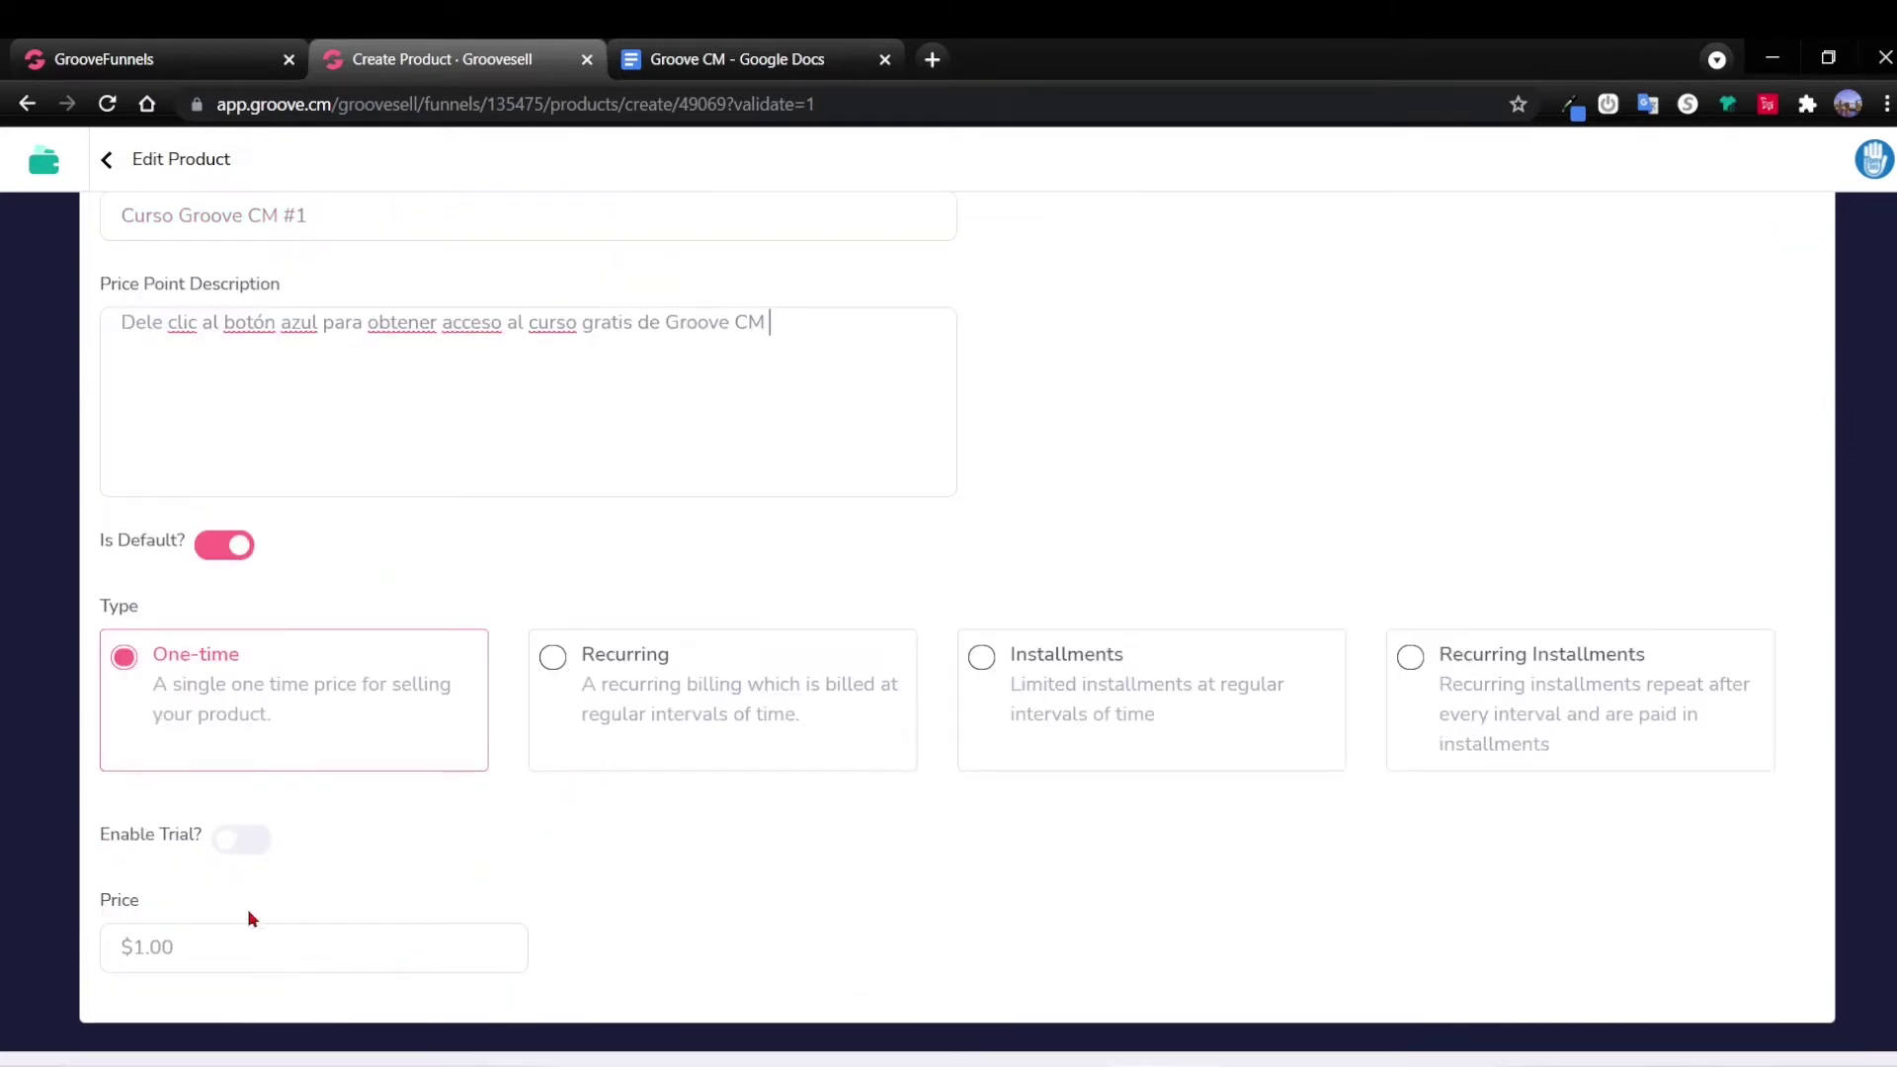
click(190, 934)
text(1)
key(BackSpace)
text(0.0)
scroll(506, 863, up, 2)
scroll(506, 862, down, 2)
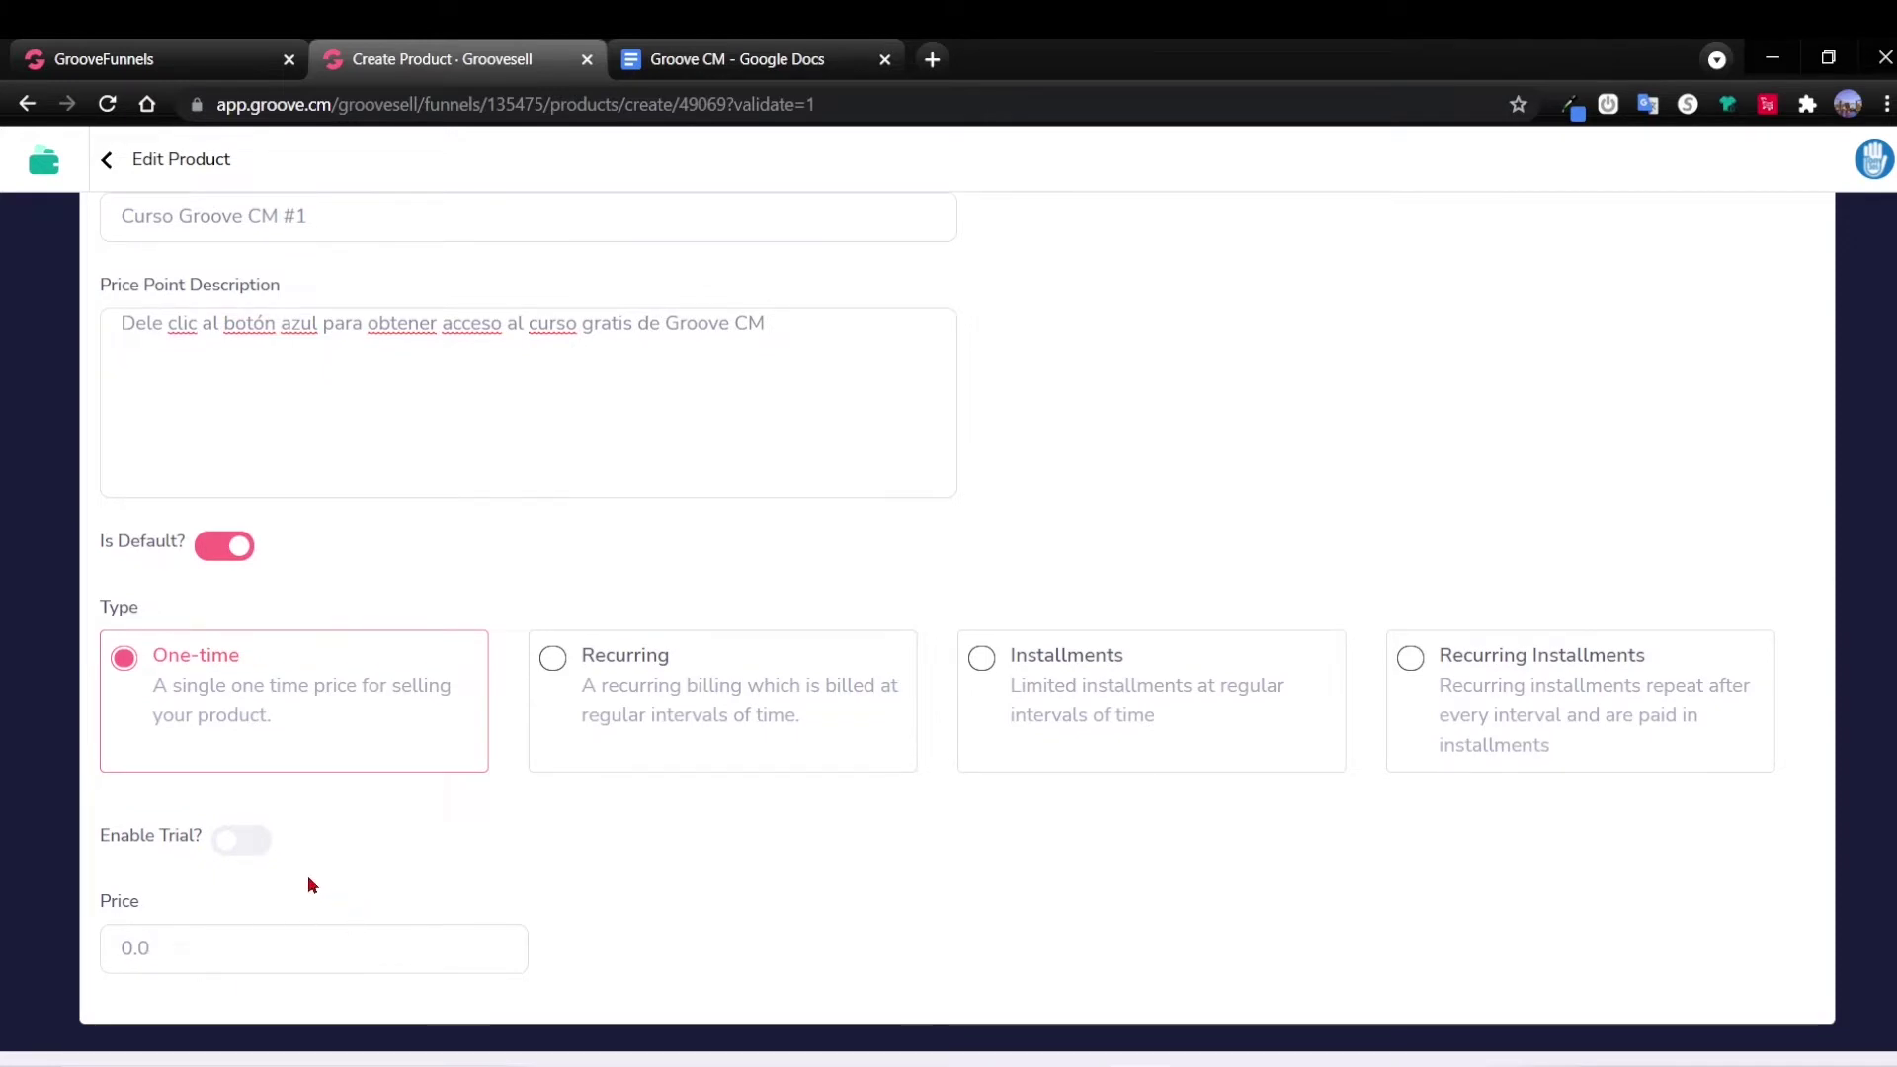
Leave the free trial off and save the $0.00 pricing plan.
click(242, 841)
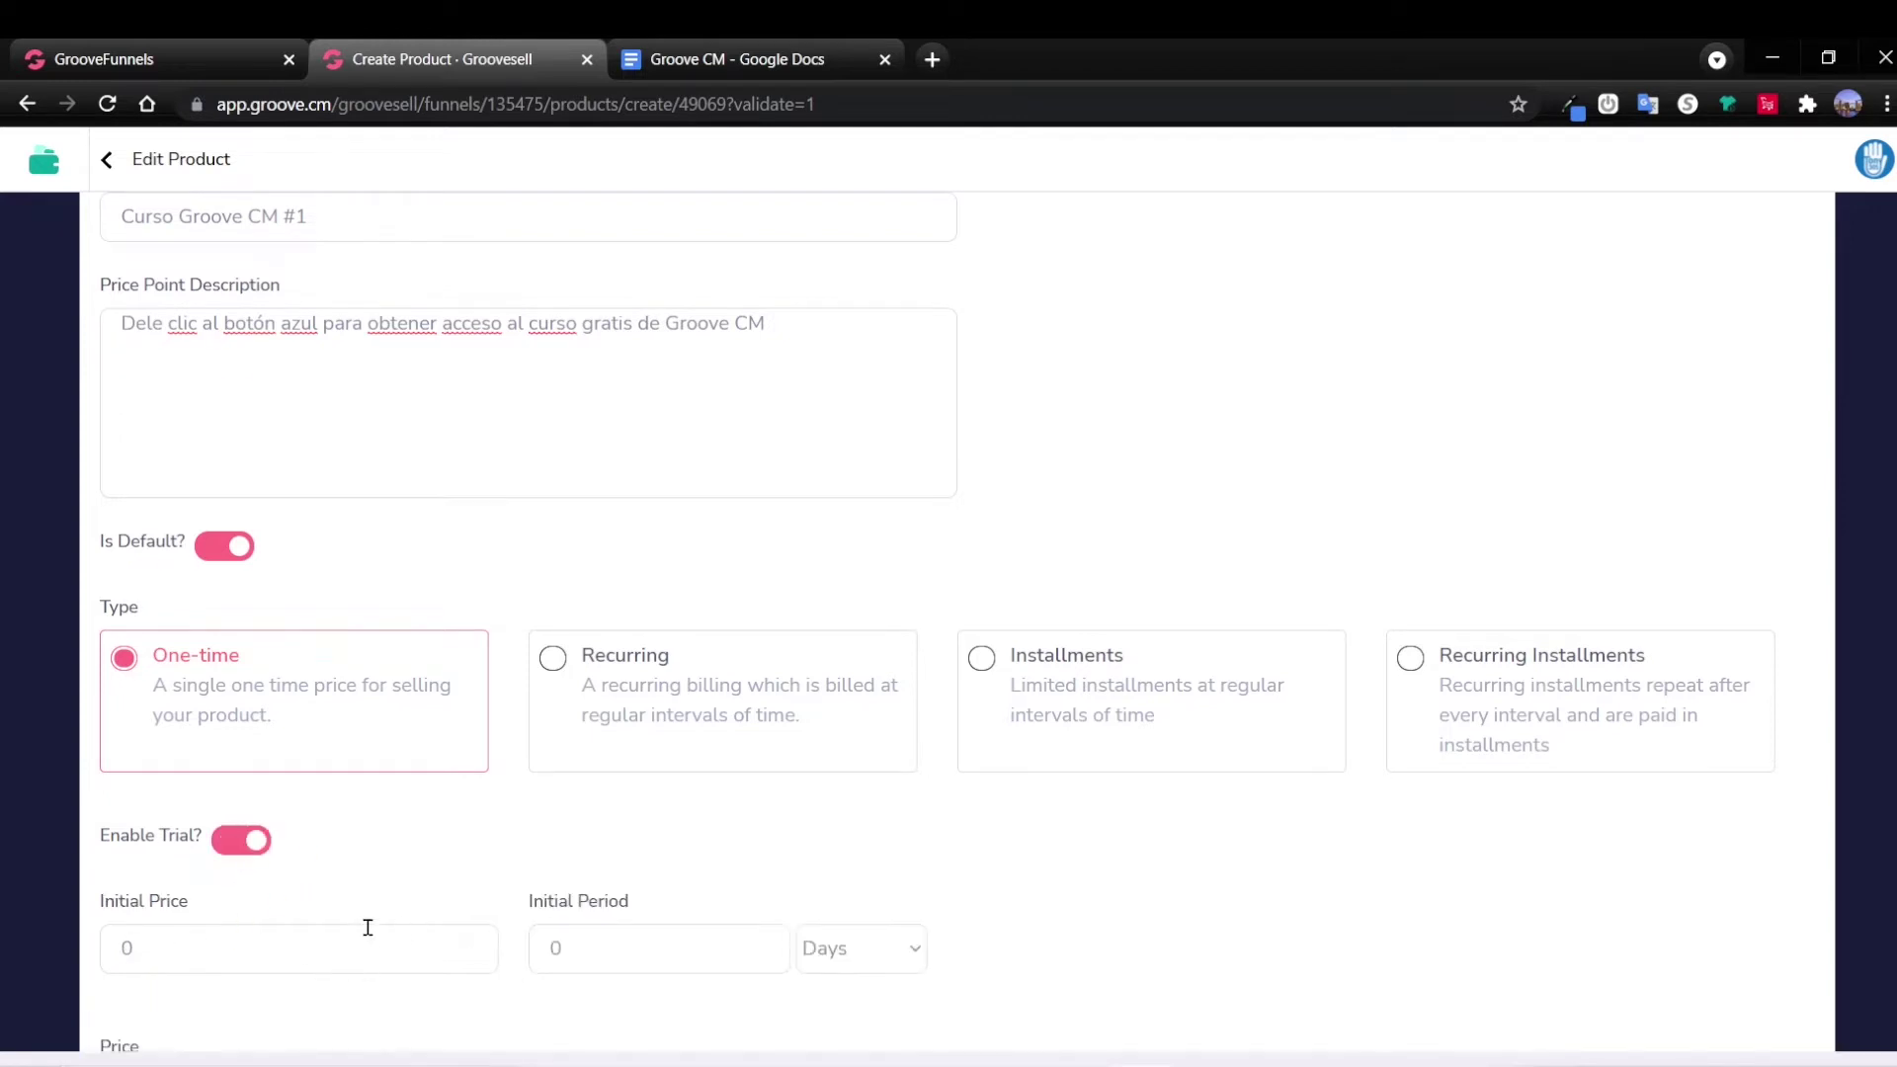
scroll(828, 904, down, 2)
click(238, 695)
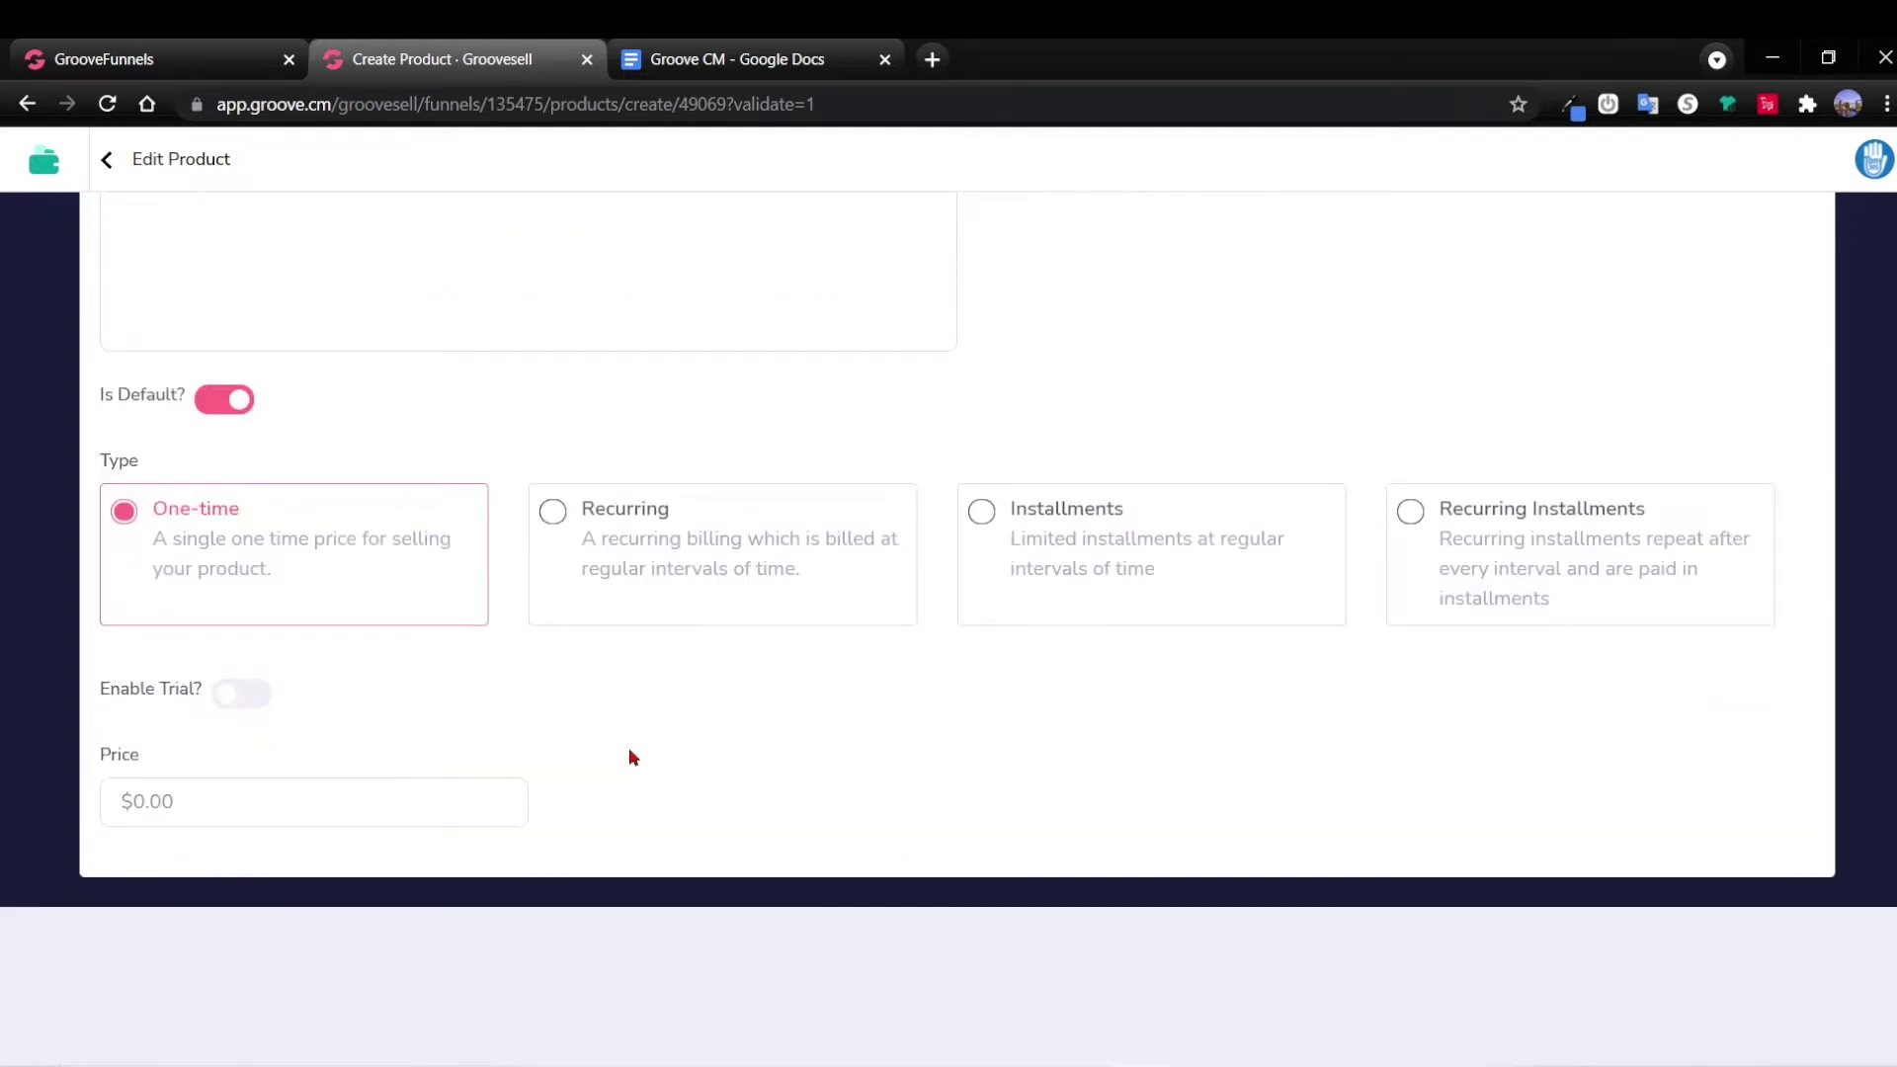
scroll(690, 767, up, 5)
scroll(1087, 637, down, 5)
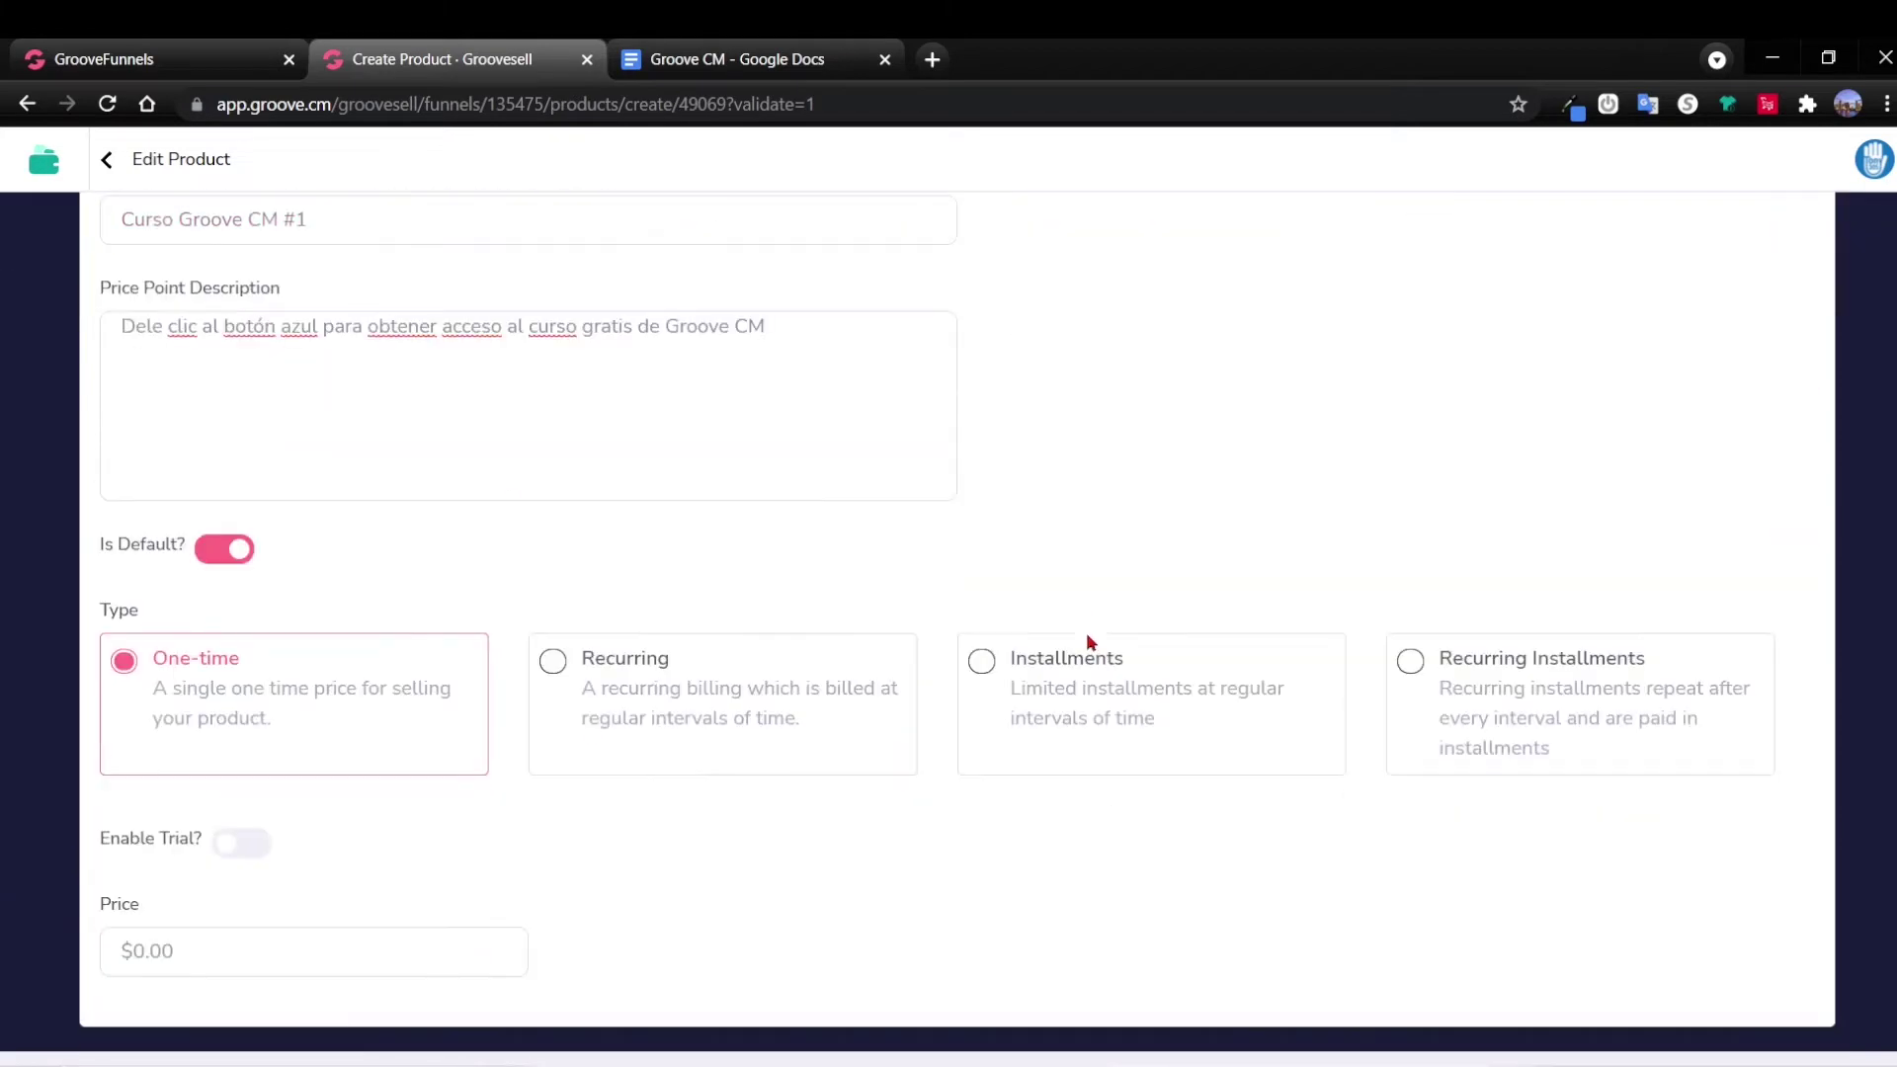
scroll(1035, 676, up, 5)
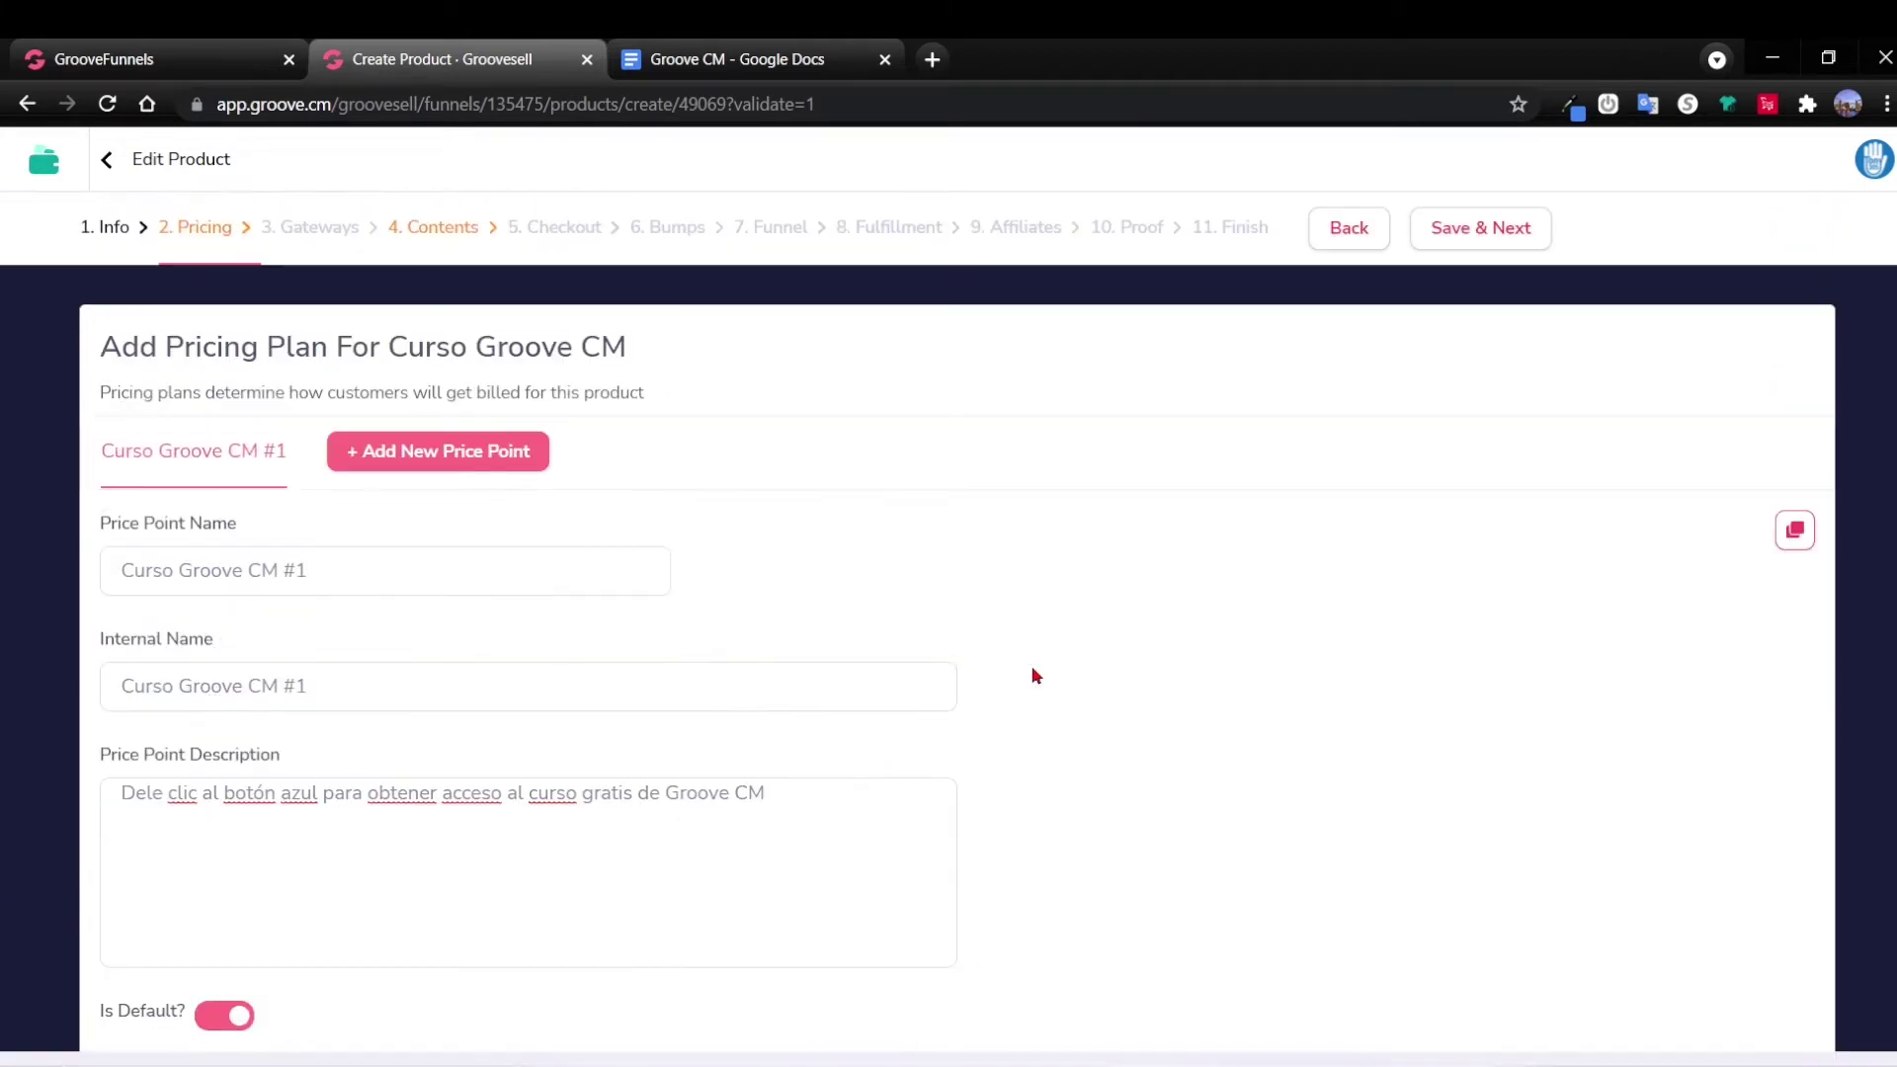
click(1466, 237)
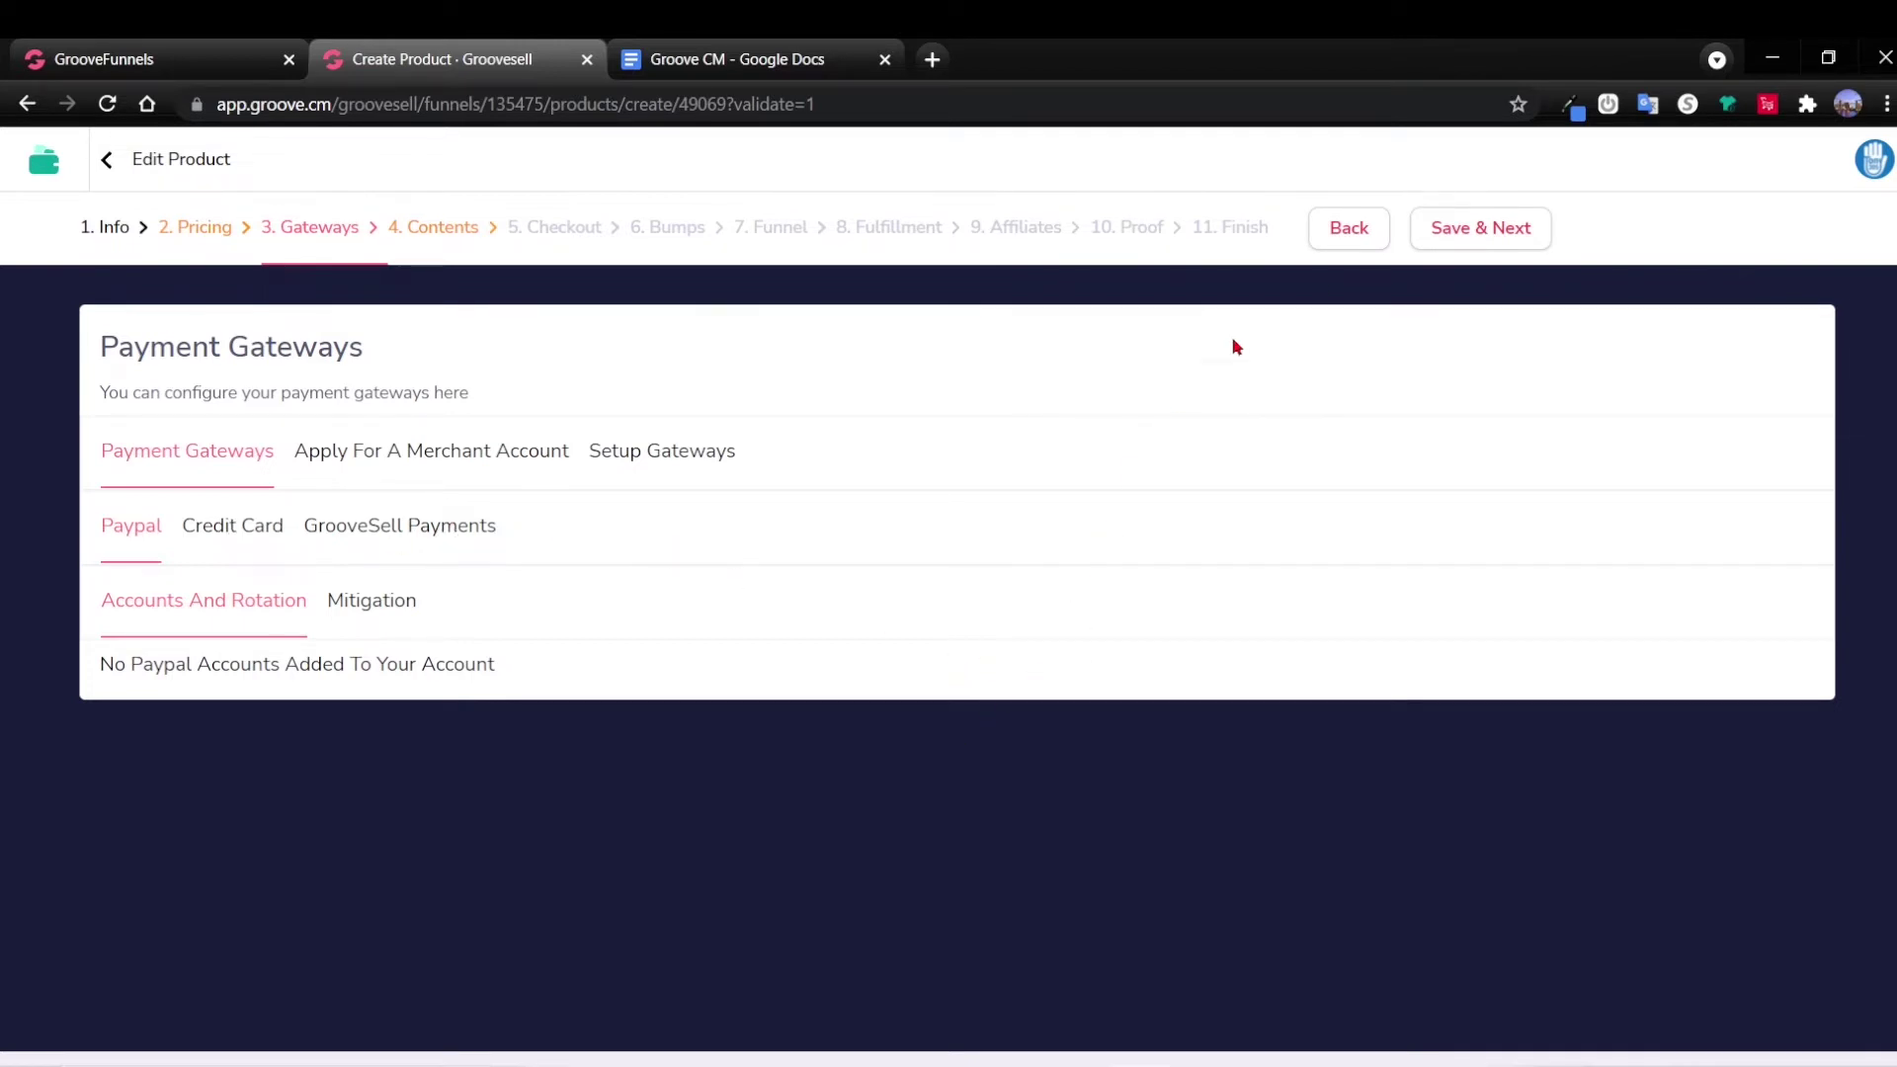
Replace the sales page URL with the landing page URL from the notes.
click(1479, 238)
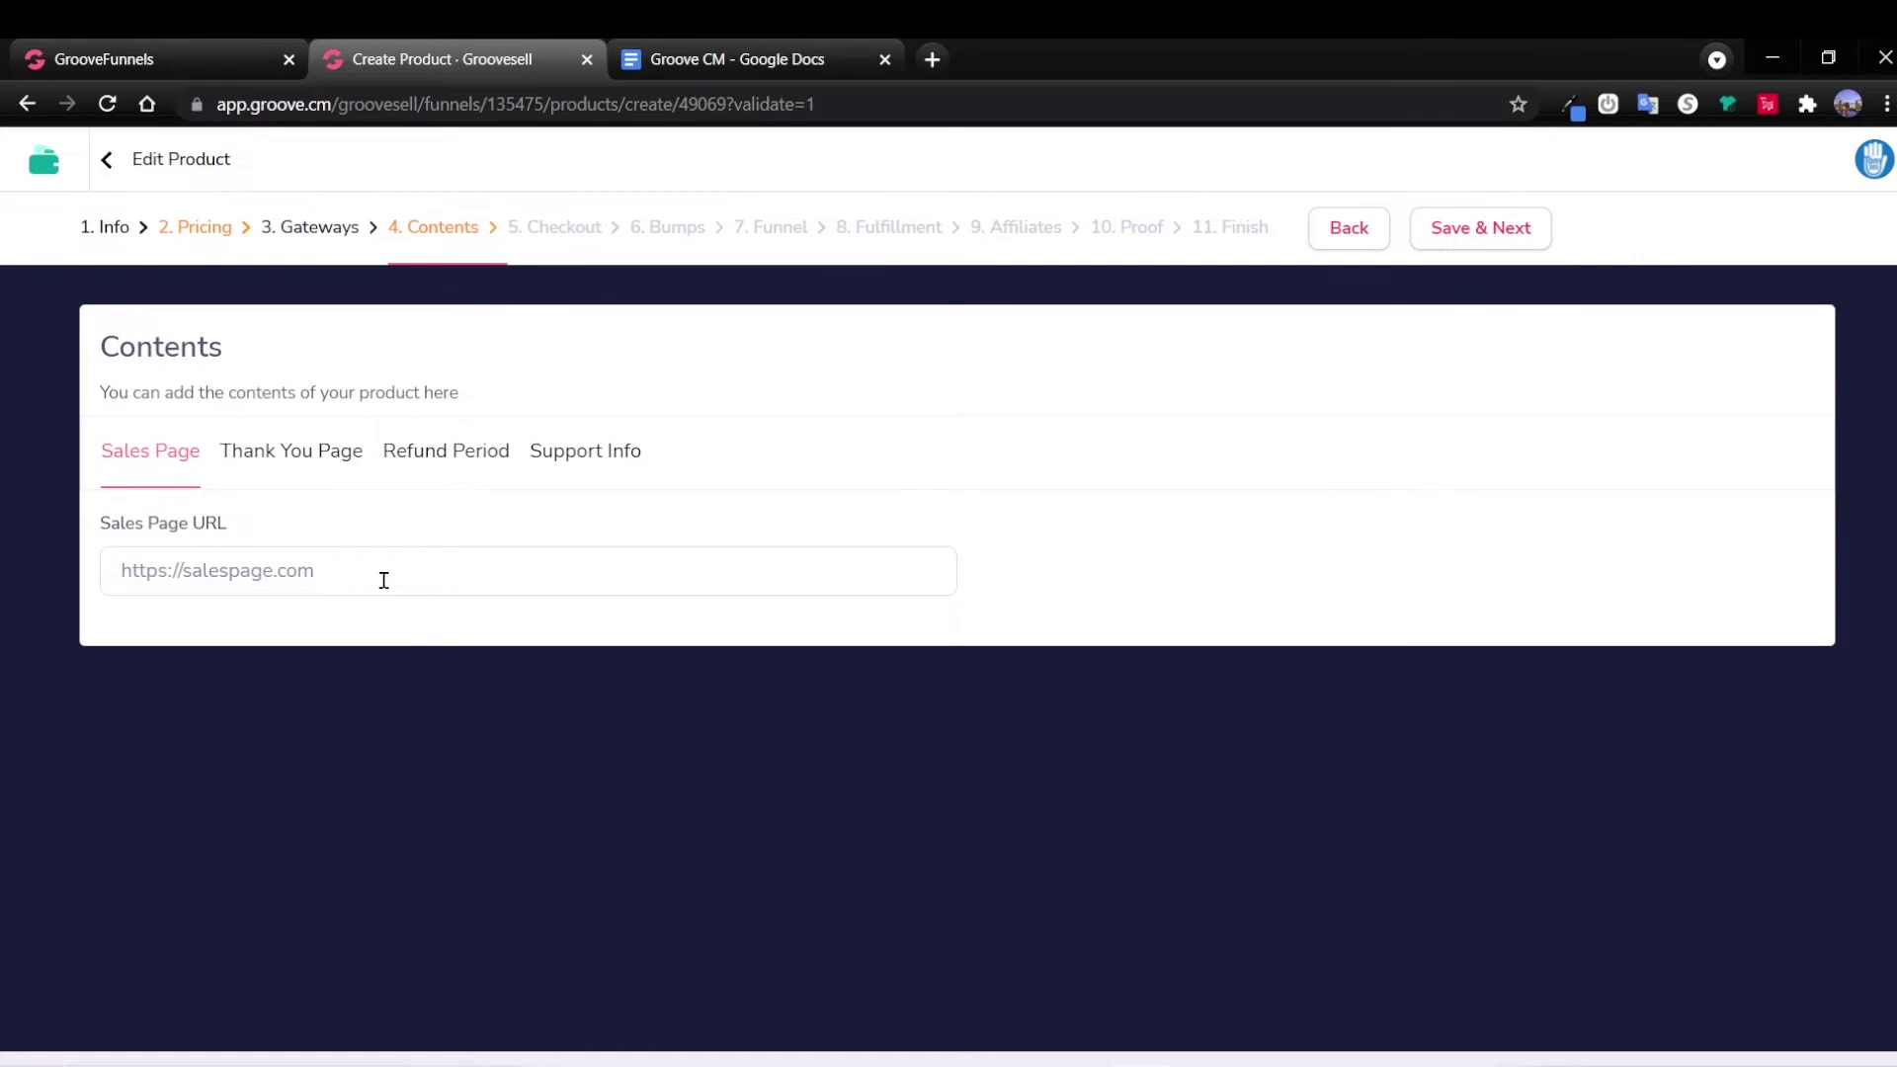
key(alt+Tab)
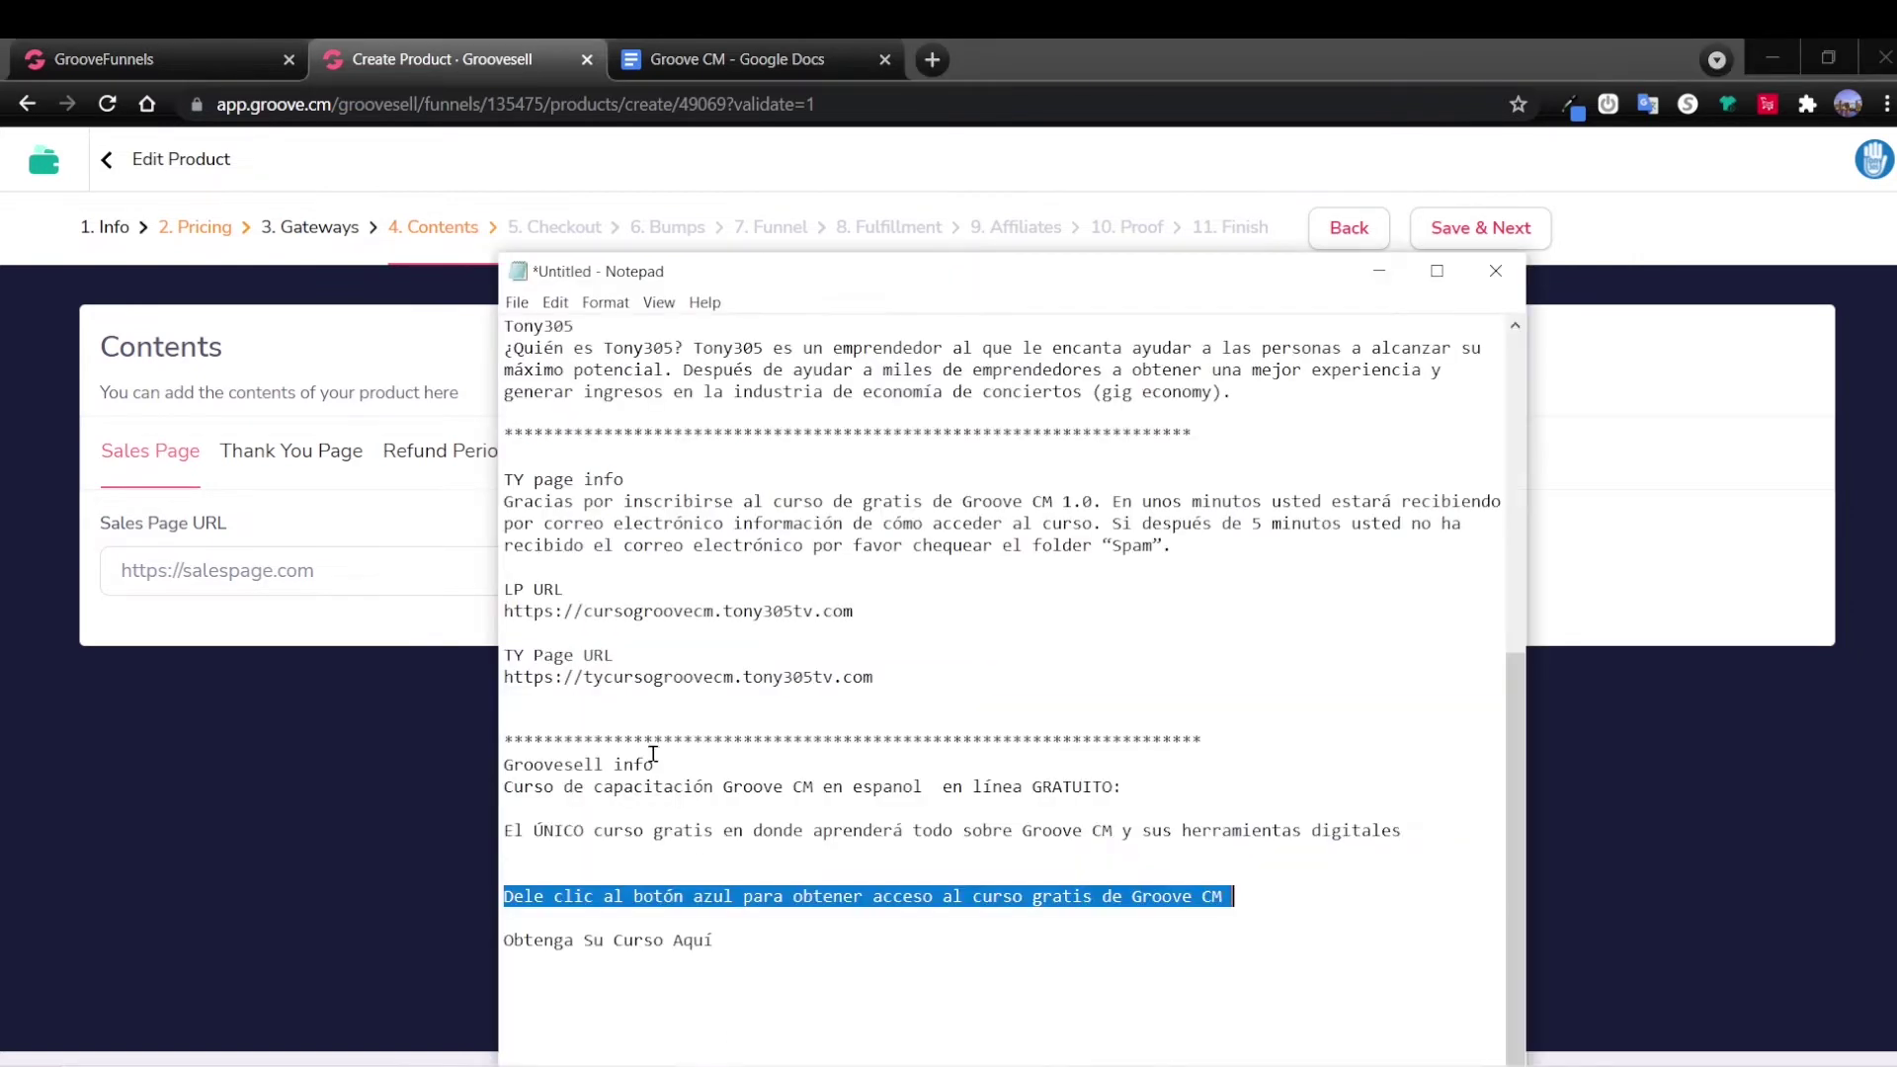
drag(505, 613, 866, 610)
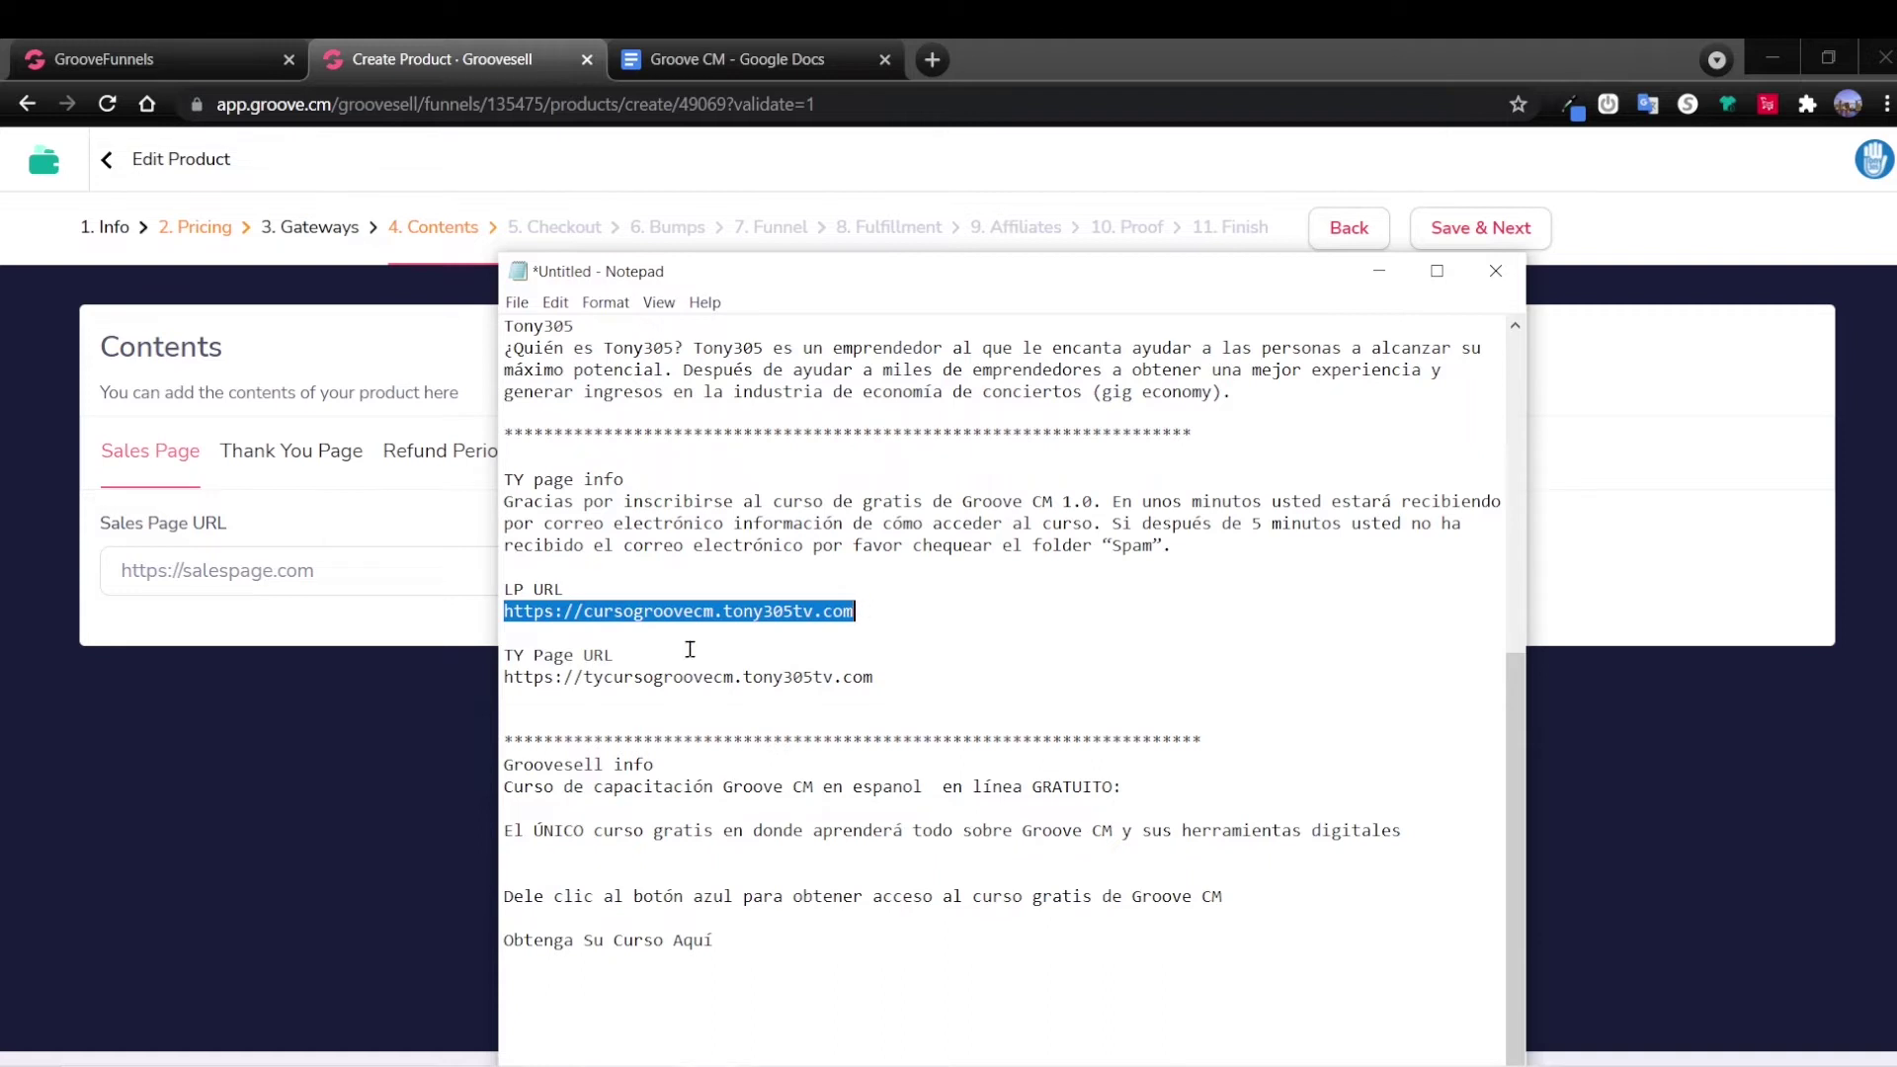
click(316, 579)
key(ctrl+a)
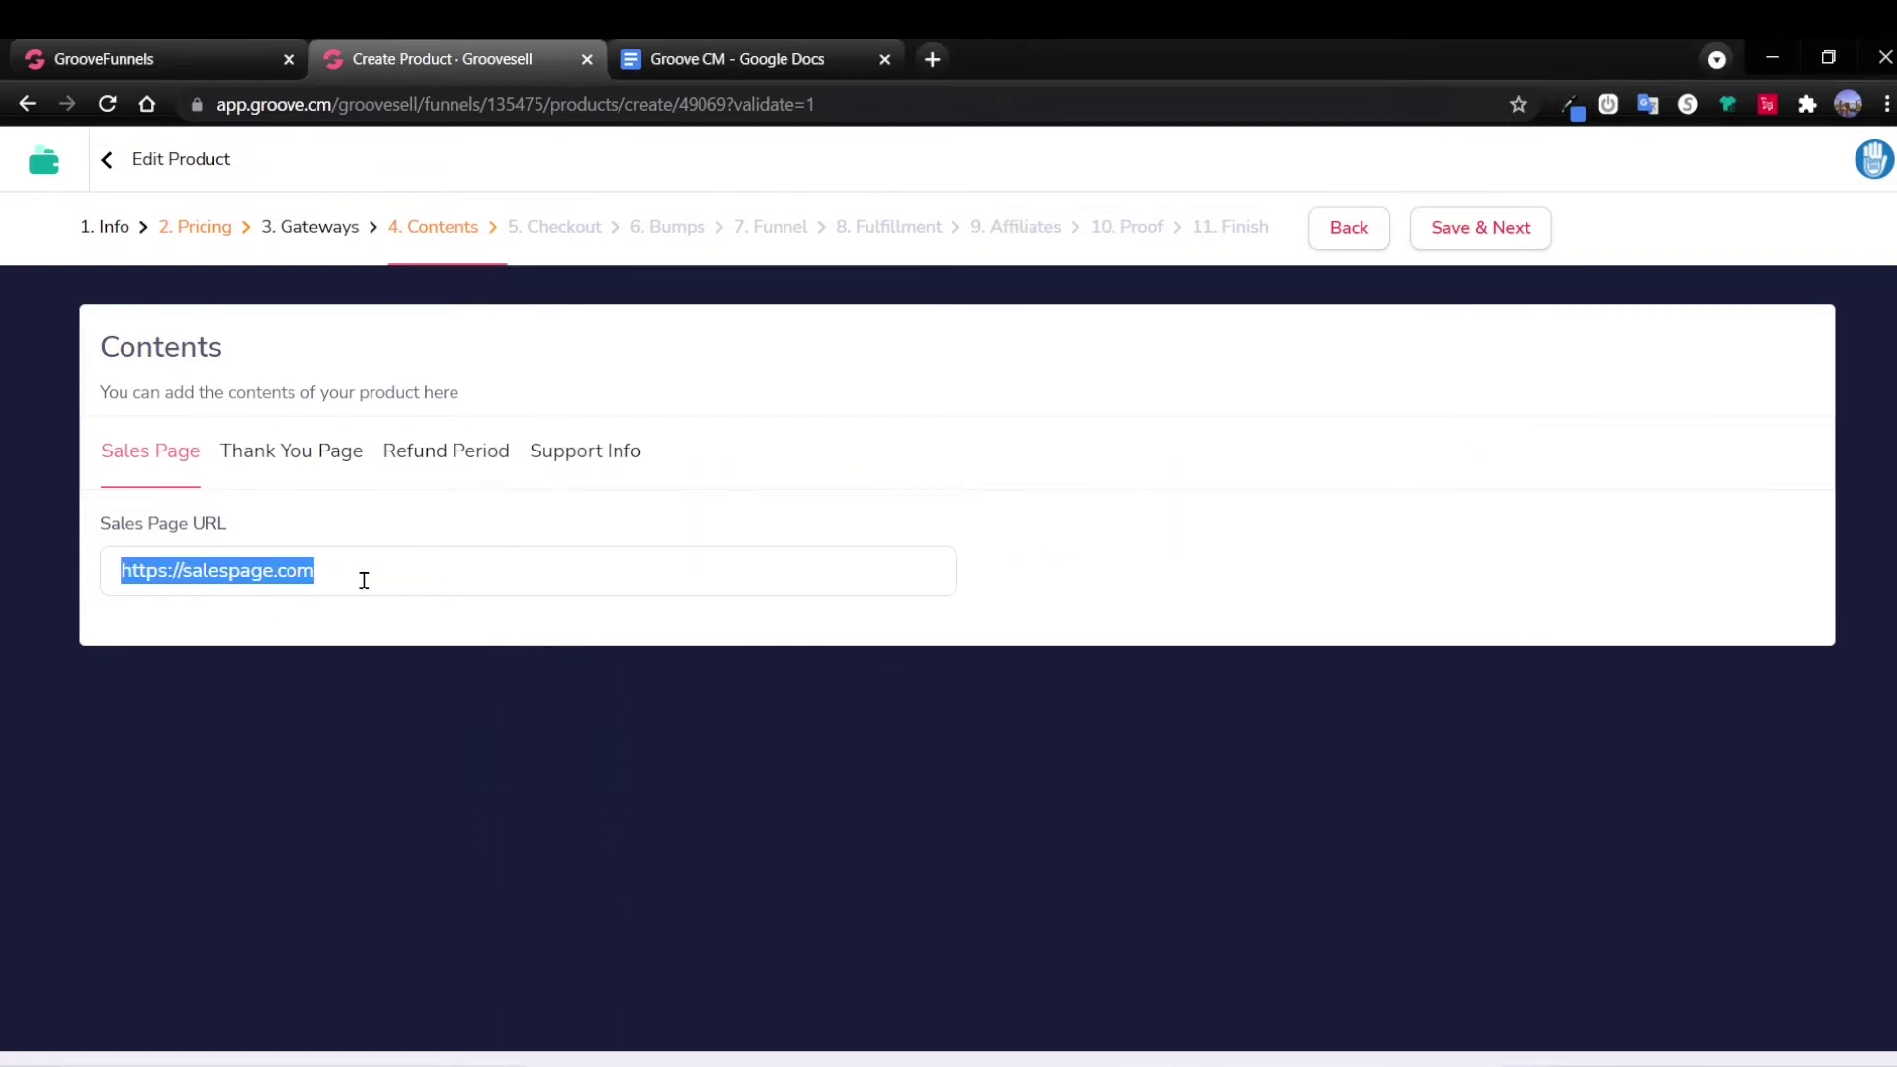
key(ctrl+v)
Paste the course thank-you page address into Thank You Page URL.
click(304, 454)
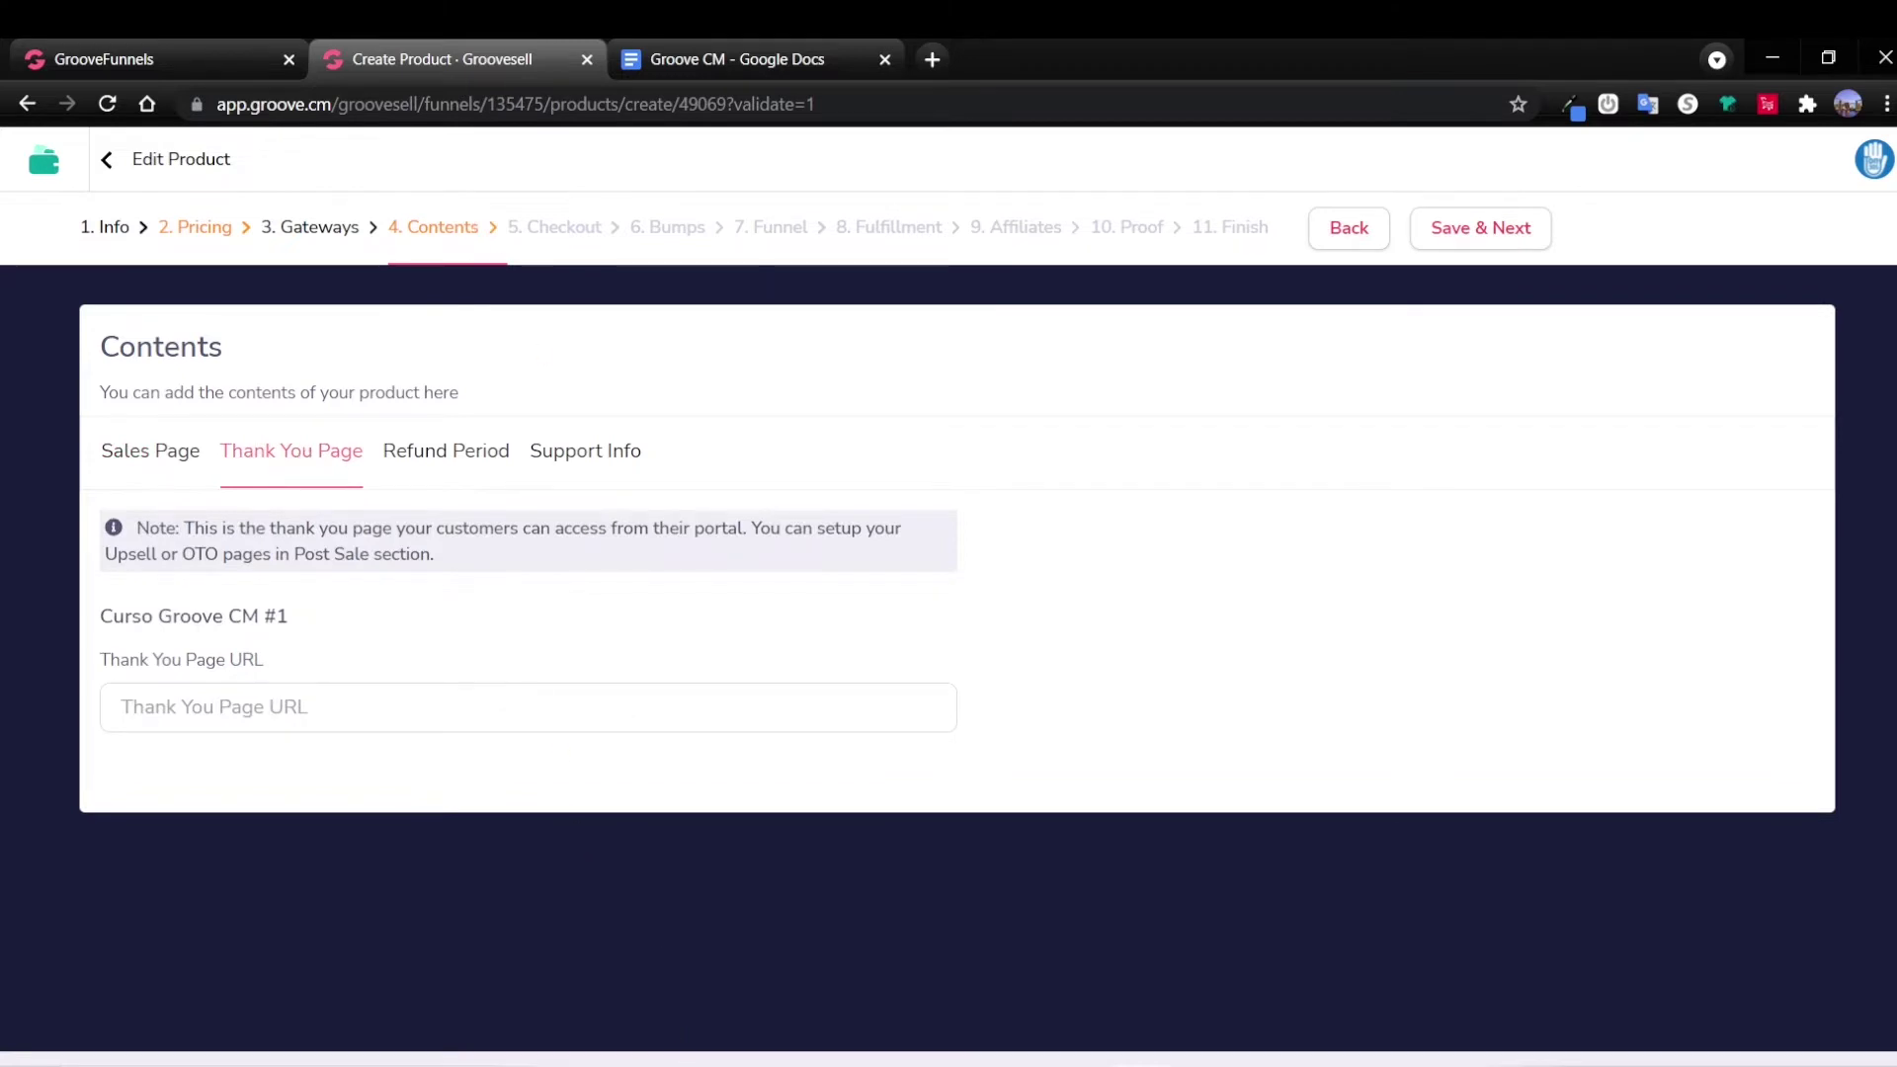
key(alt+Tab)
drag(873, 677, 504, 682)
key(ctrl+c)
key(alt+Tab)
click(354, 720)
key(ctrl+v)
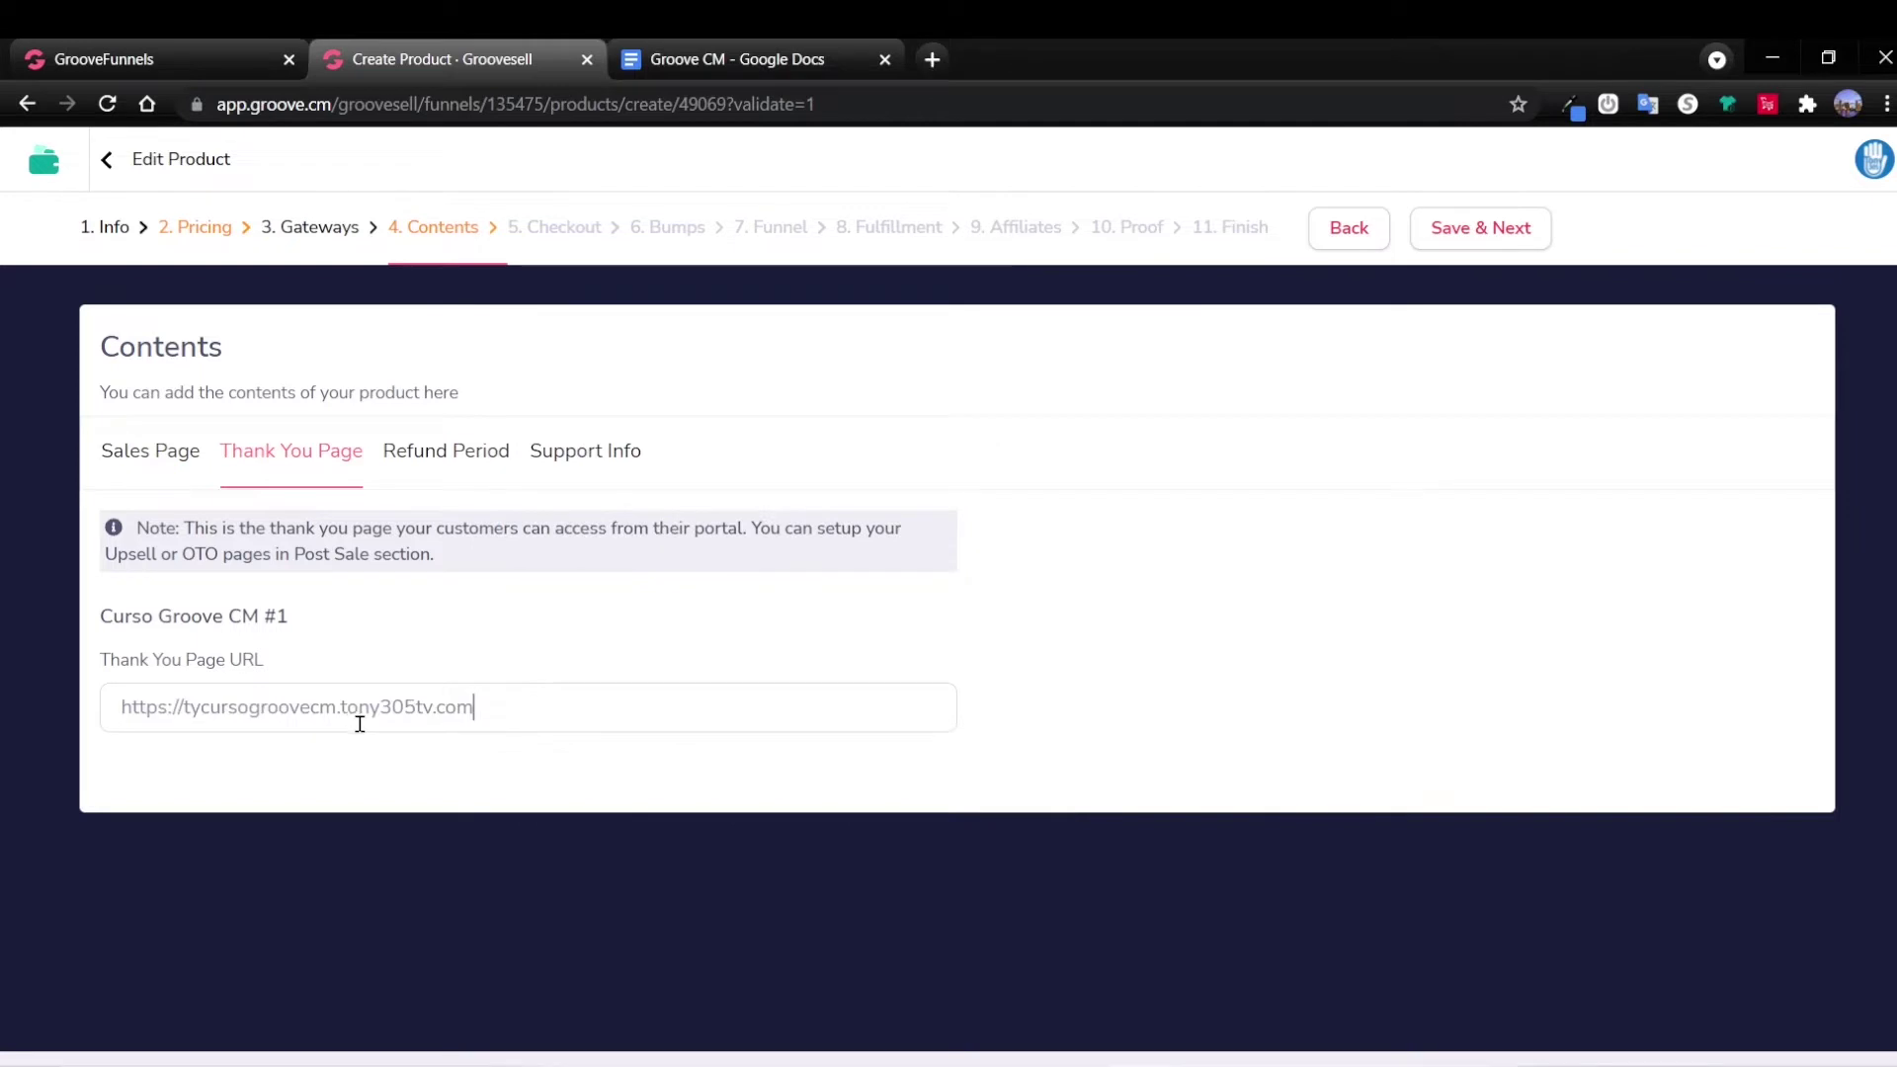
Check the refund period settings and leave support info set to No.
click(470, 456)
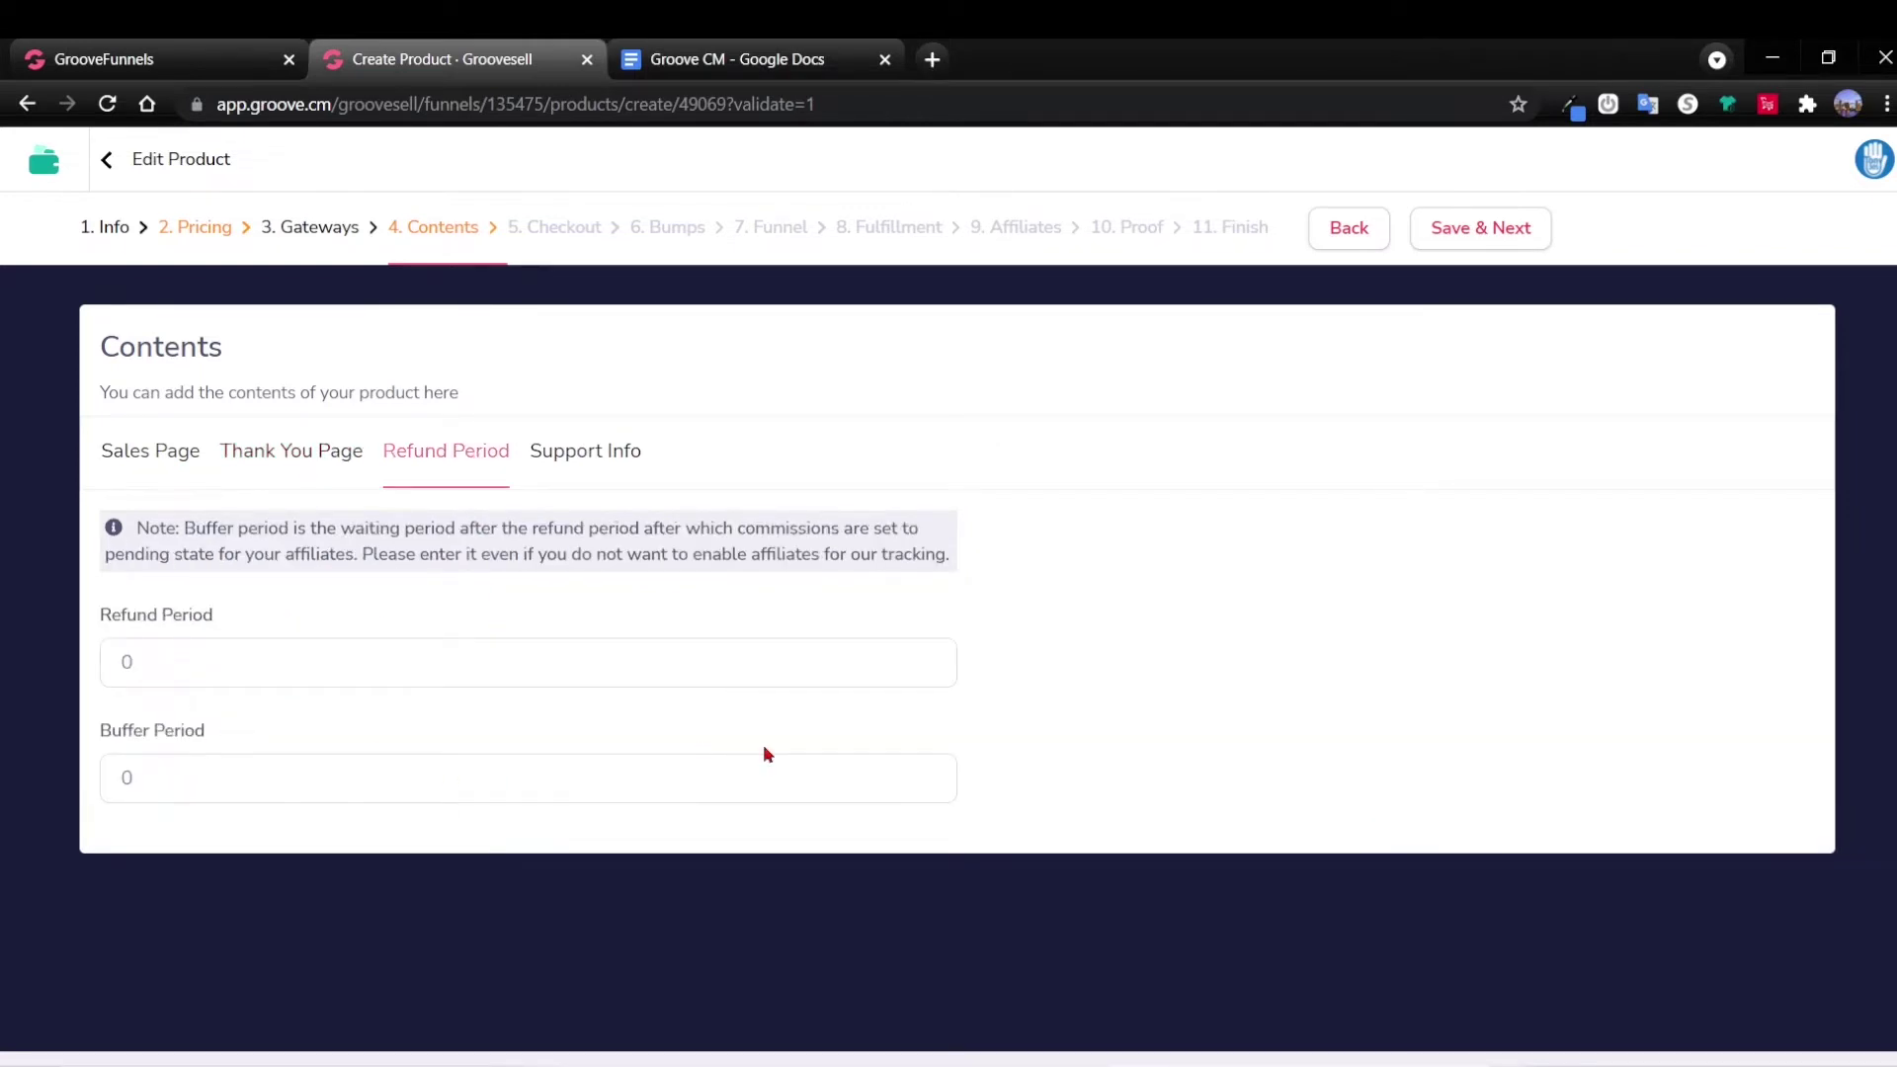
click(598, 449)
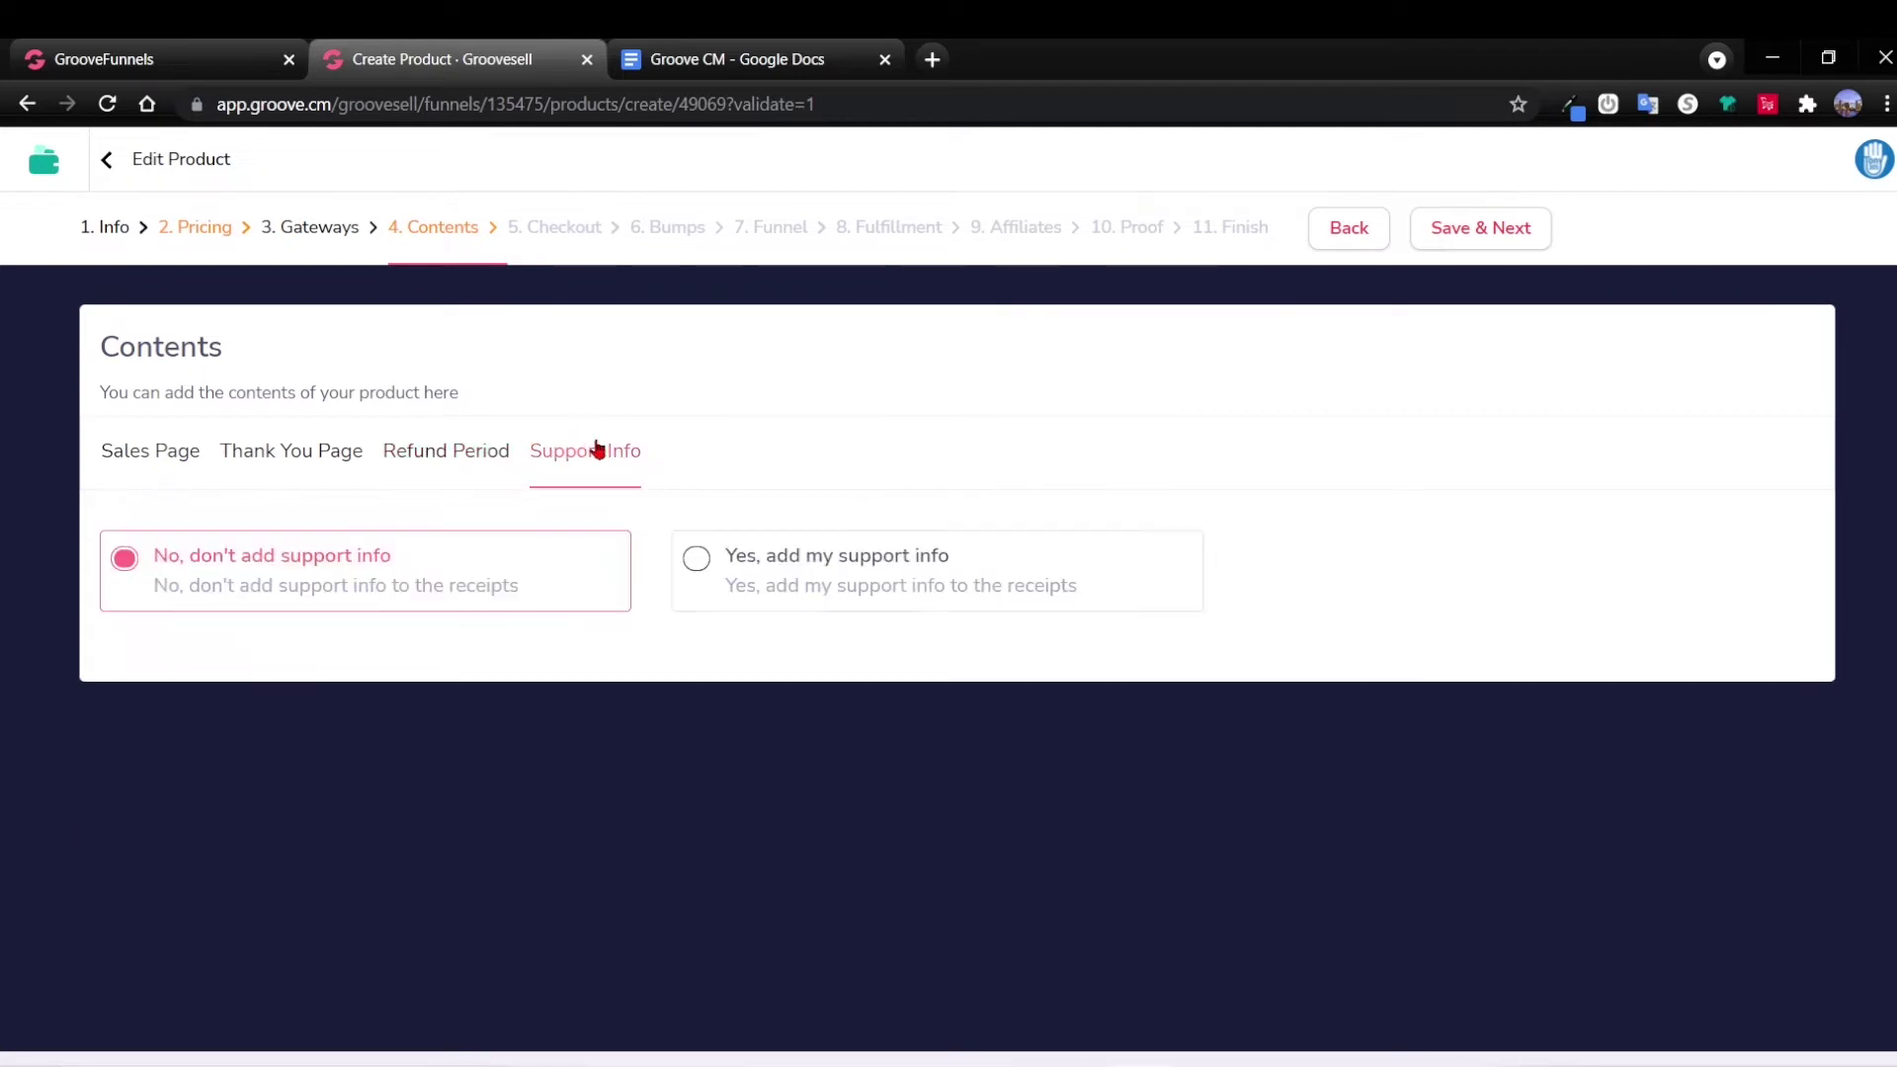
click(717, 571)
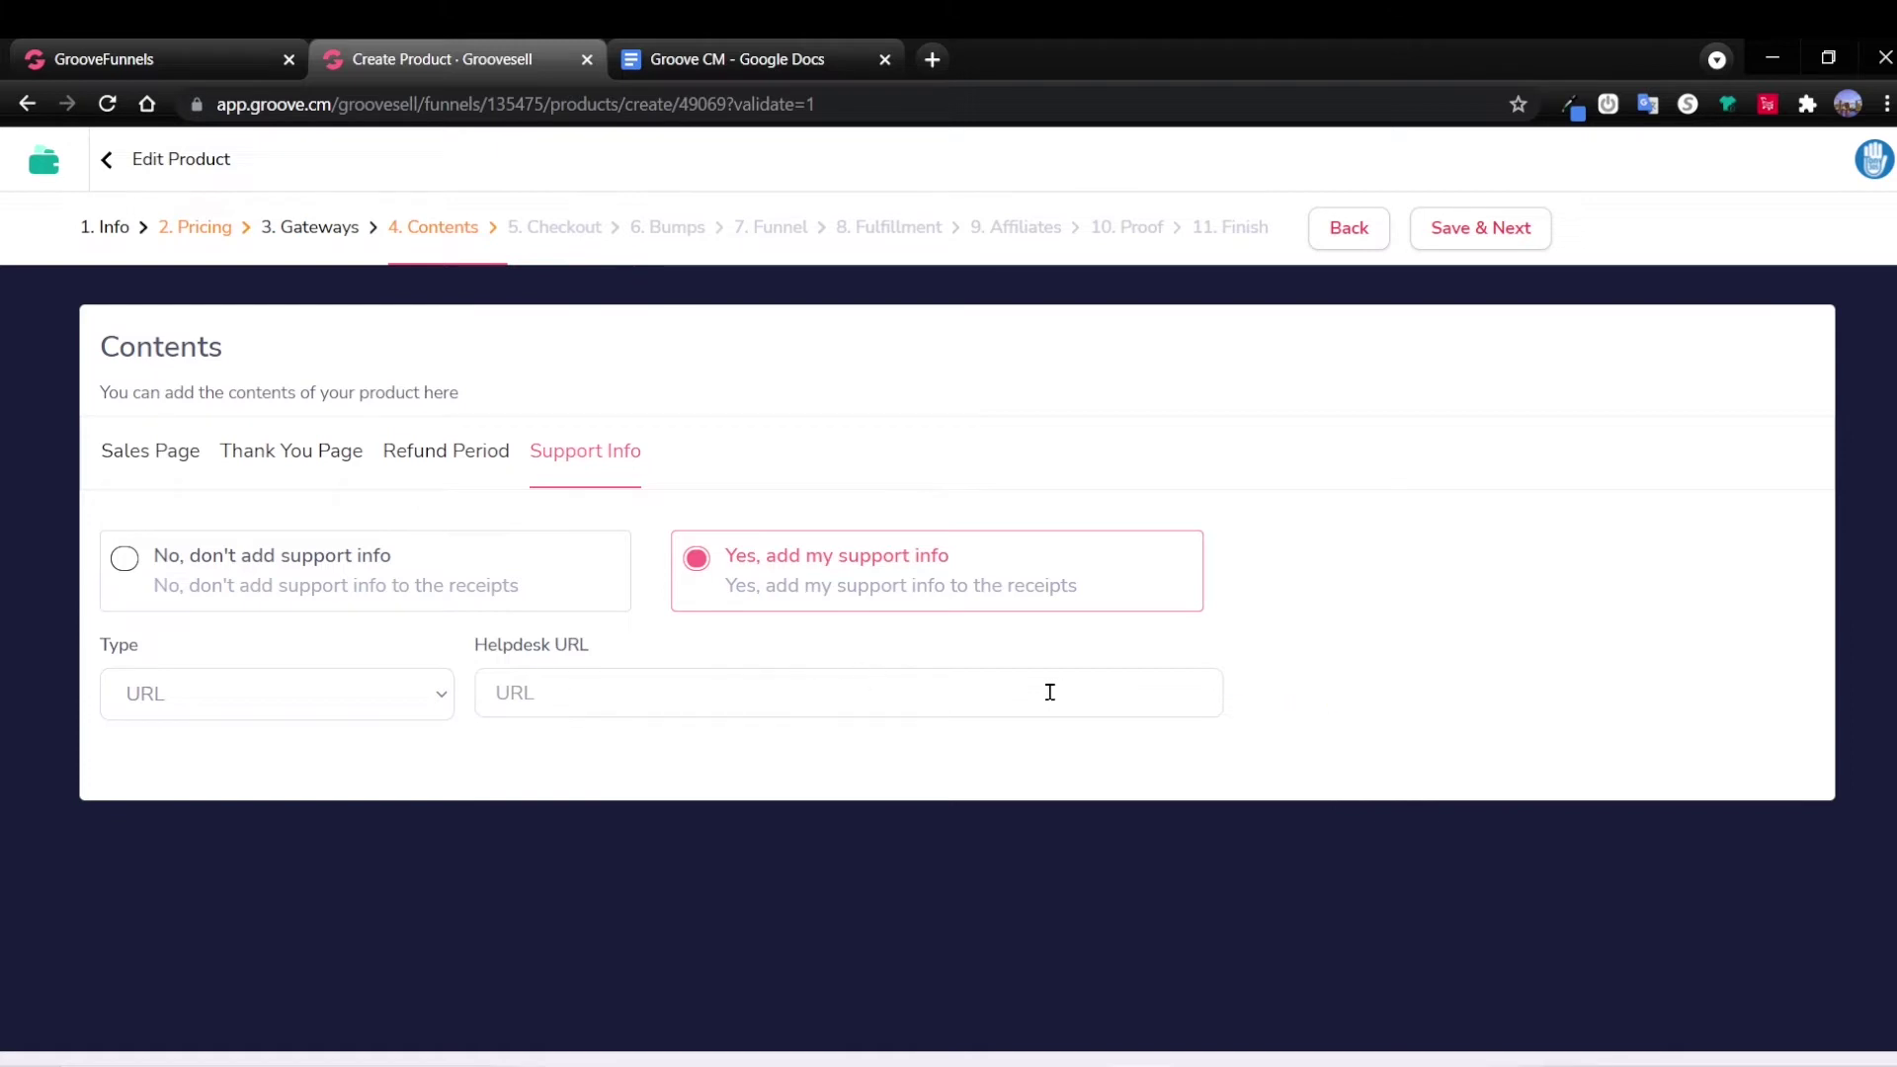
click(135, 556)
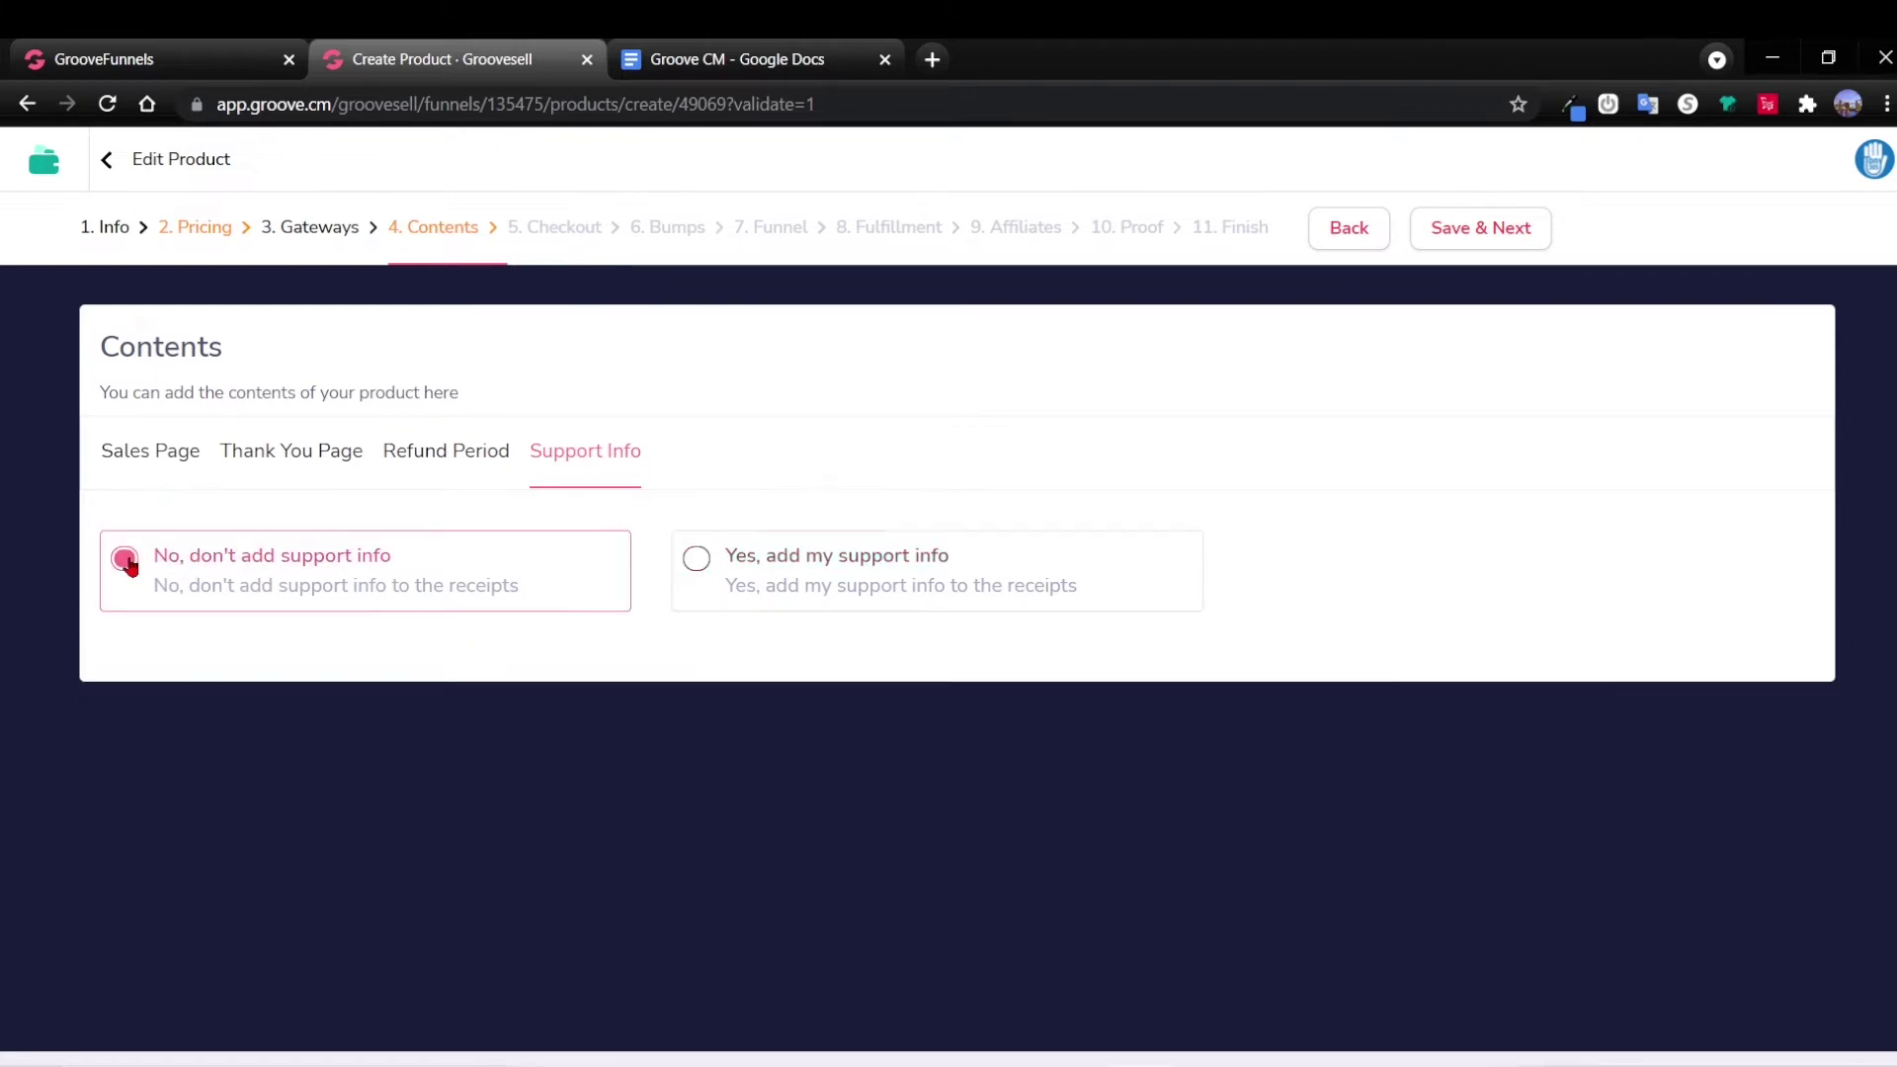
Save the contents, apply the Blue Sidebar checkout template, and open the product image library.
click(1473, 237)
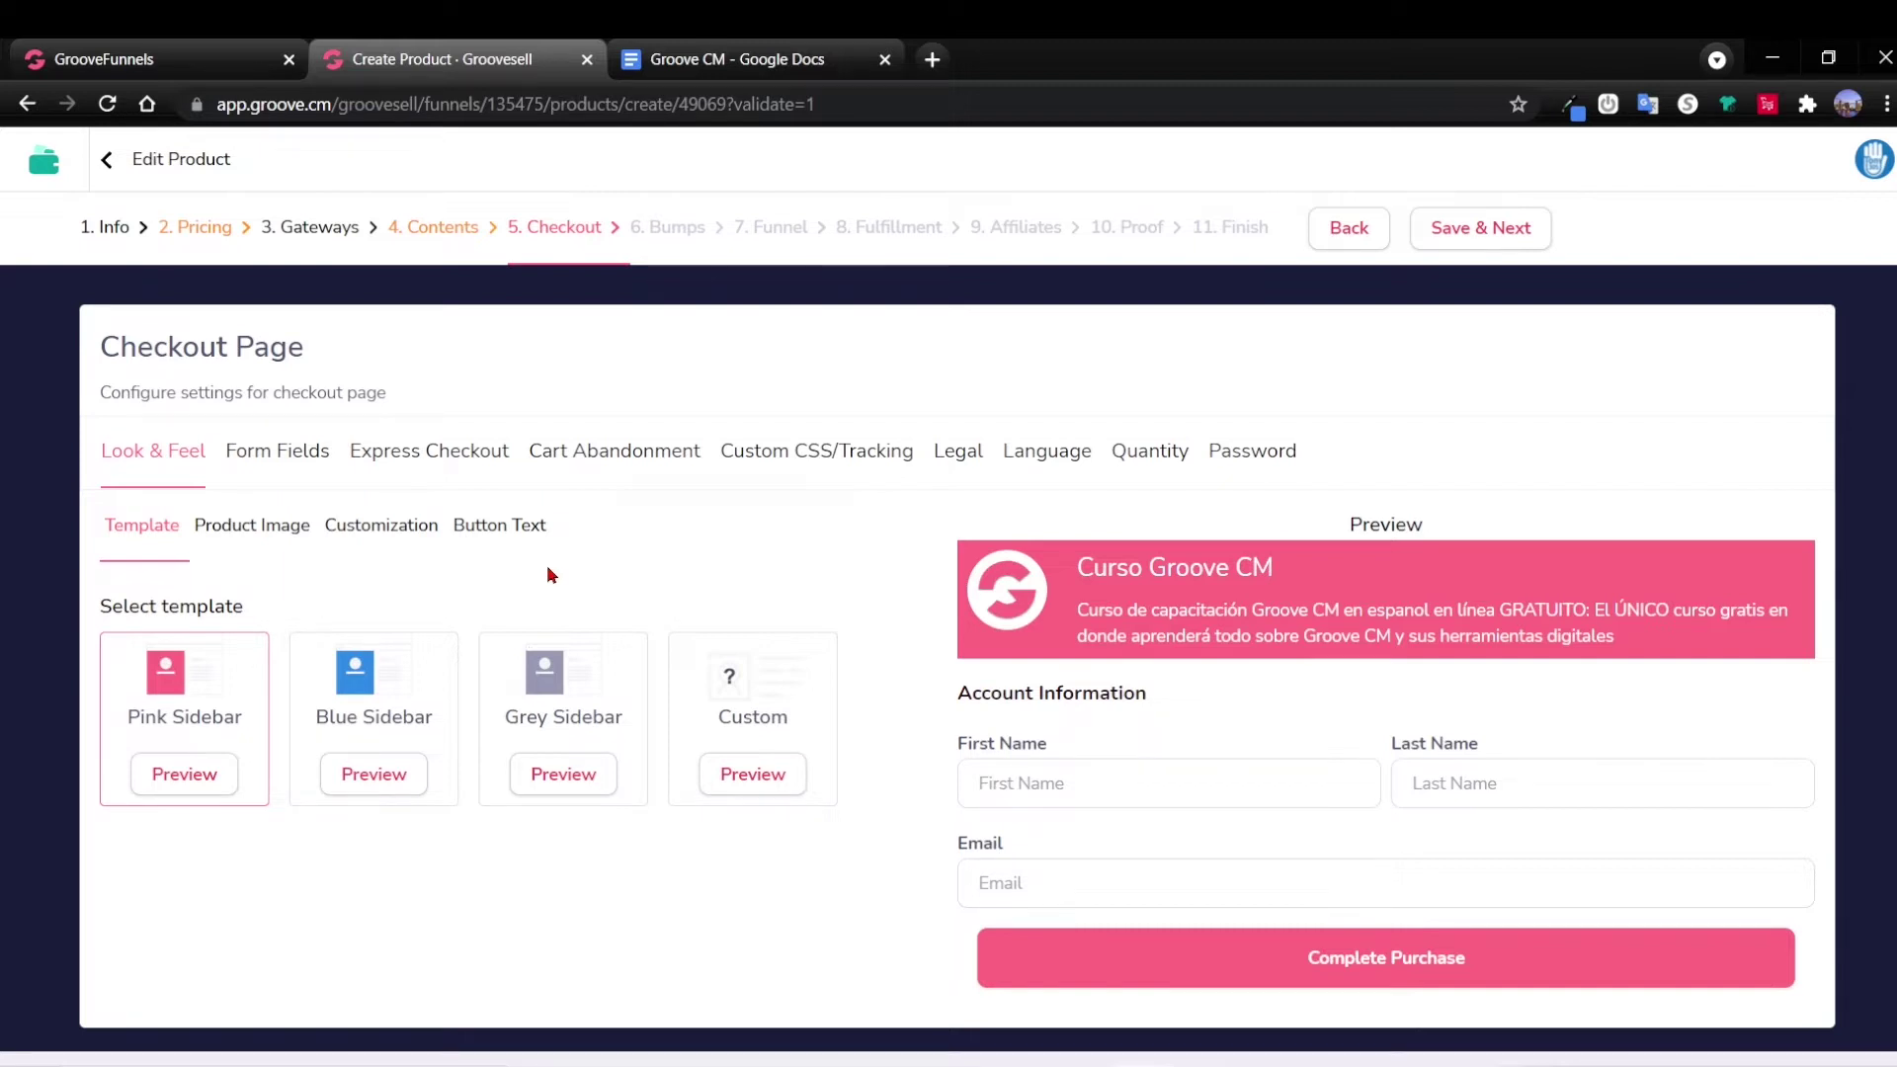
click(375, 685)
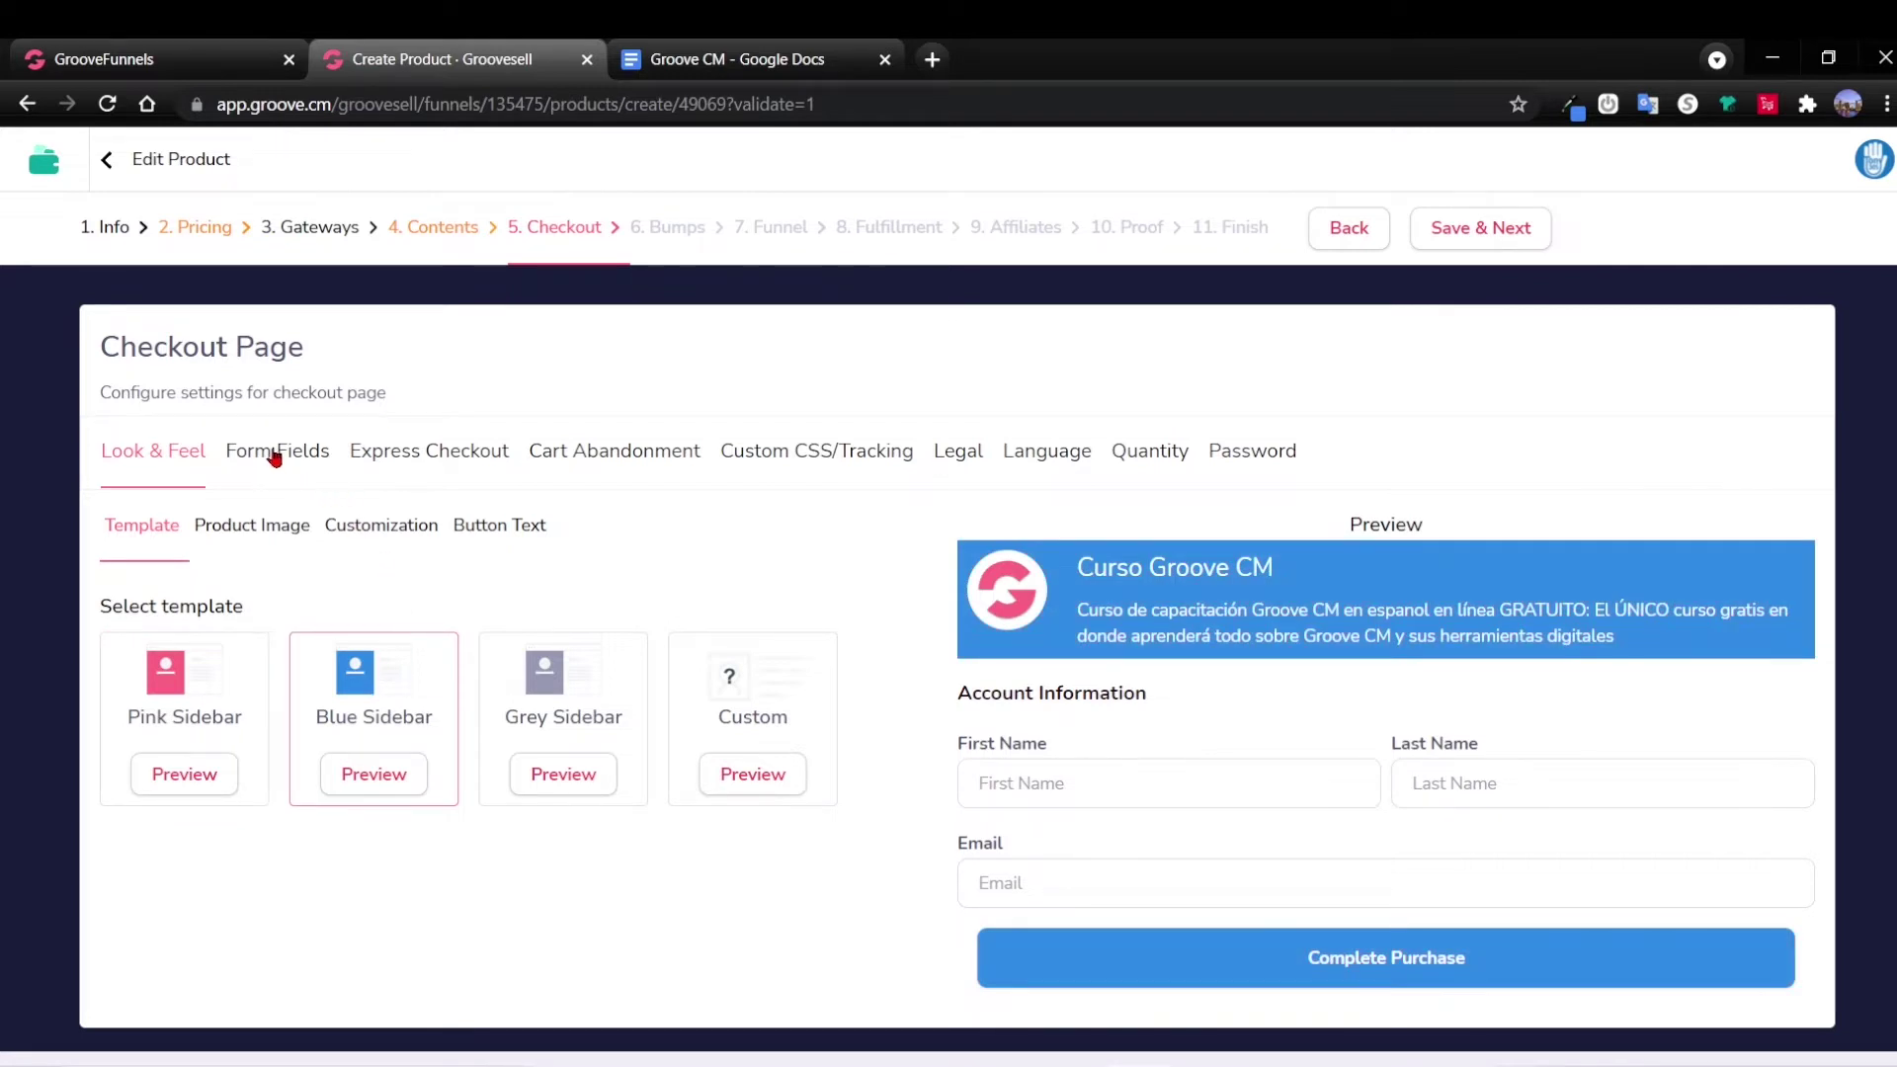
click(274, 533)
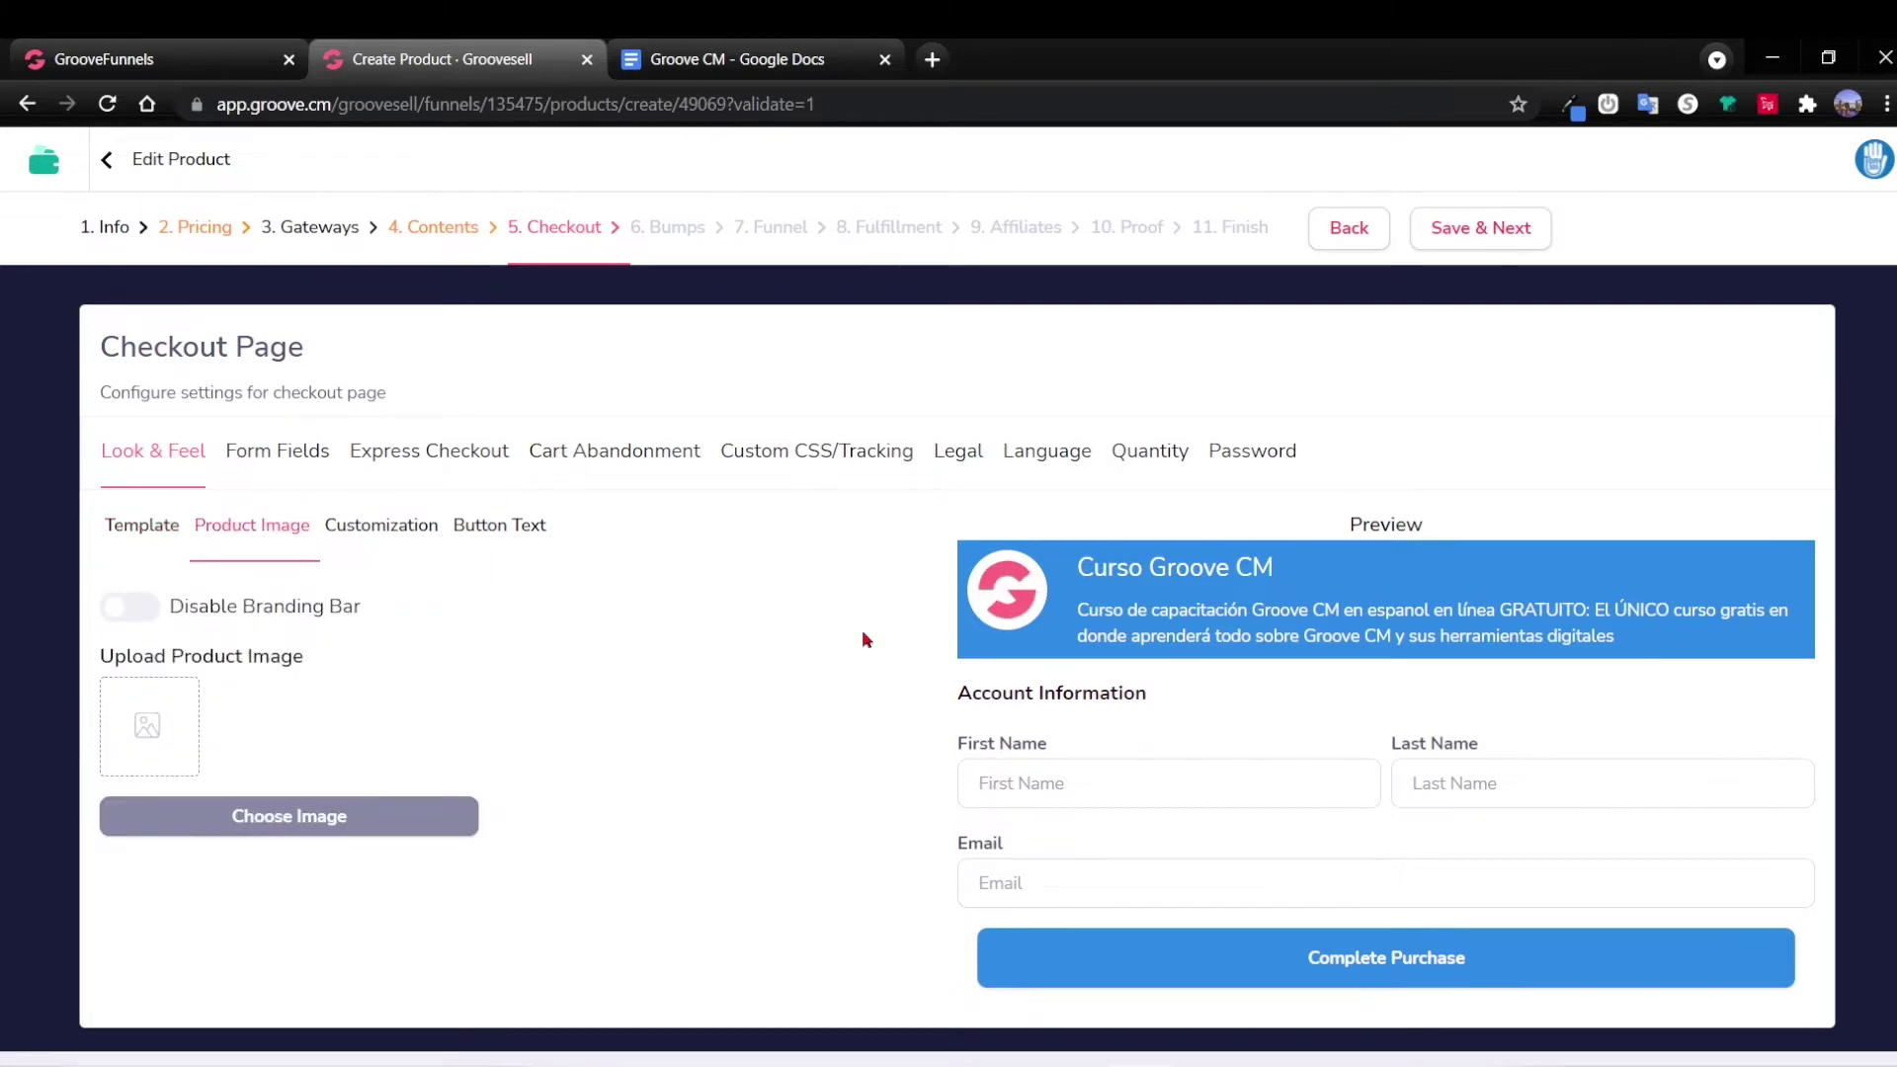
click(287, 826)
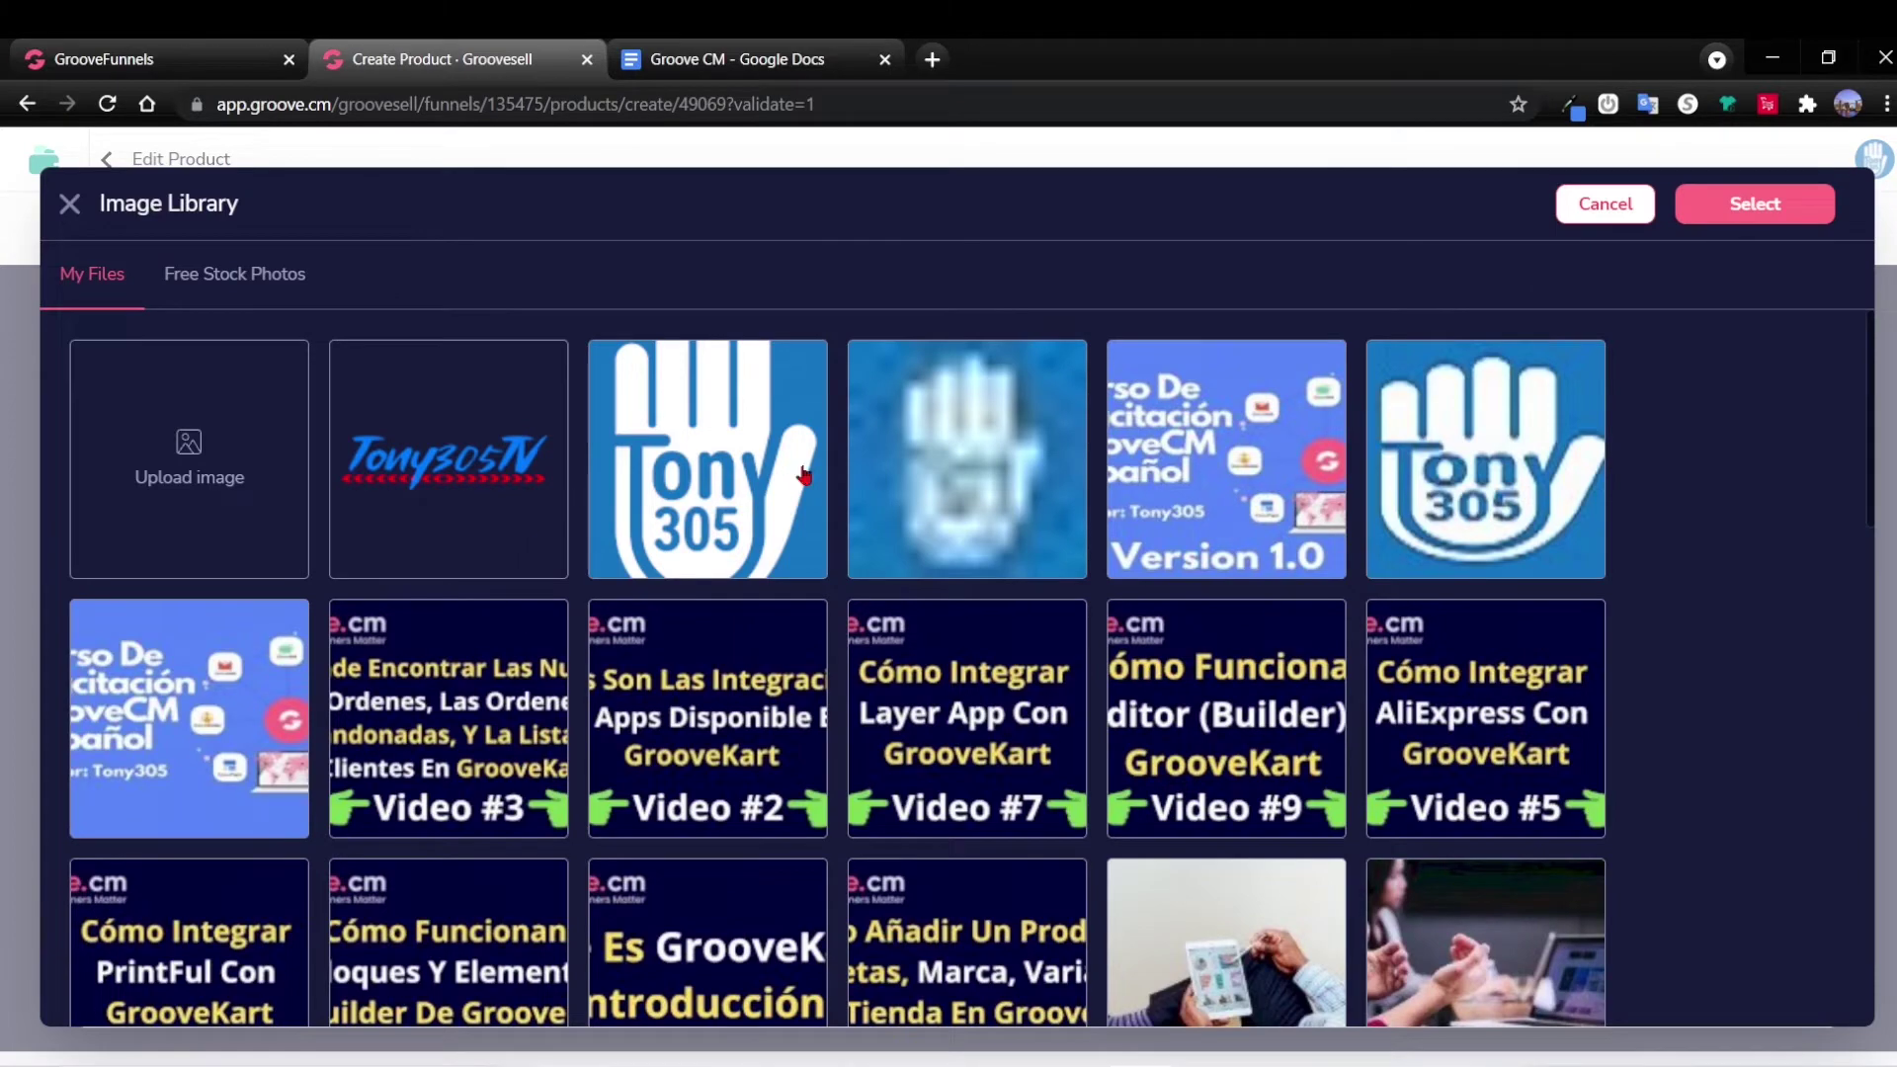
Set the Curso De Capacitación banner as product image, then review customization, button text and form fields.
click(1265, 455)
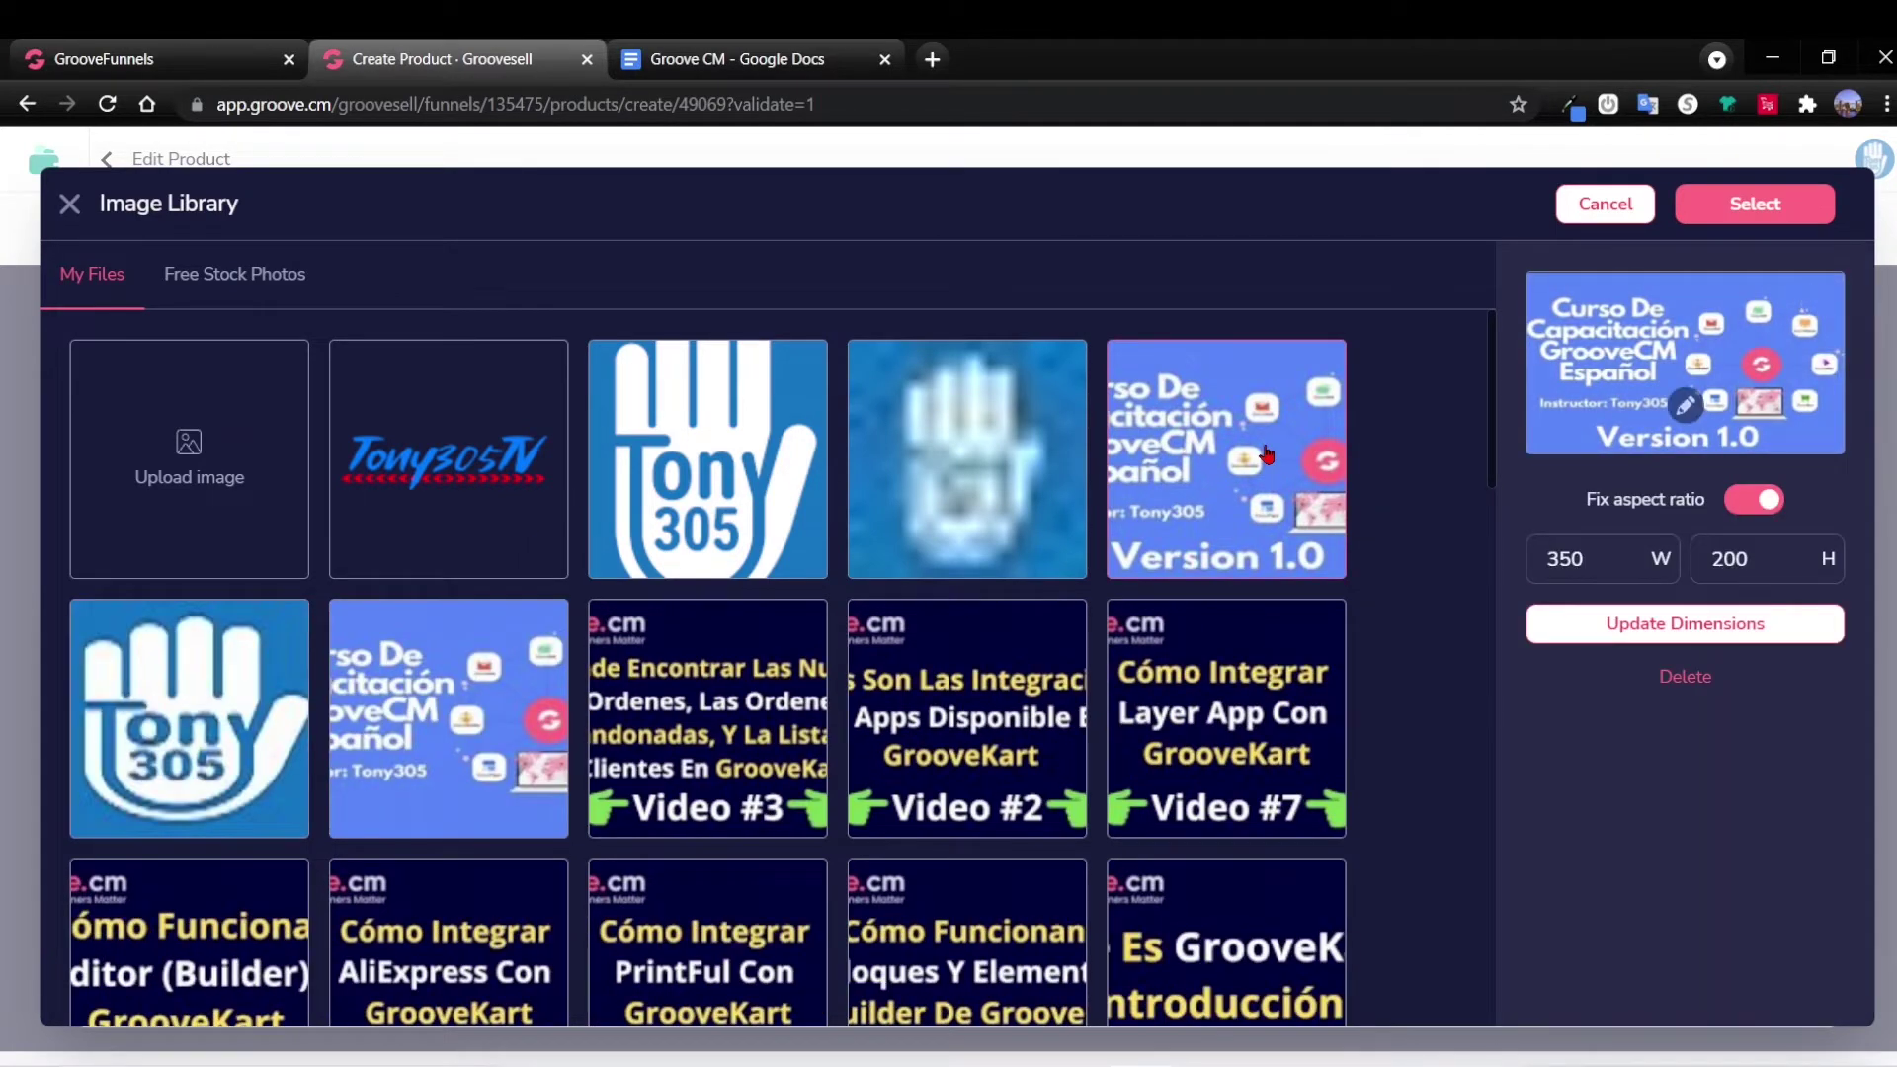
click(1750, 219)
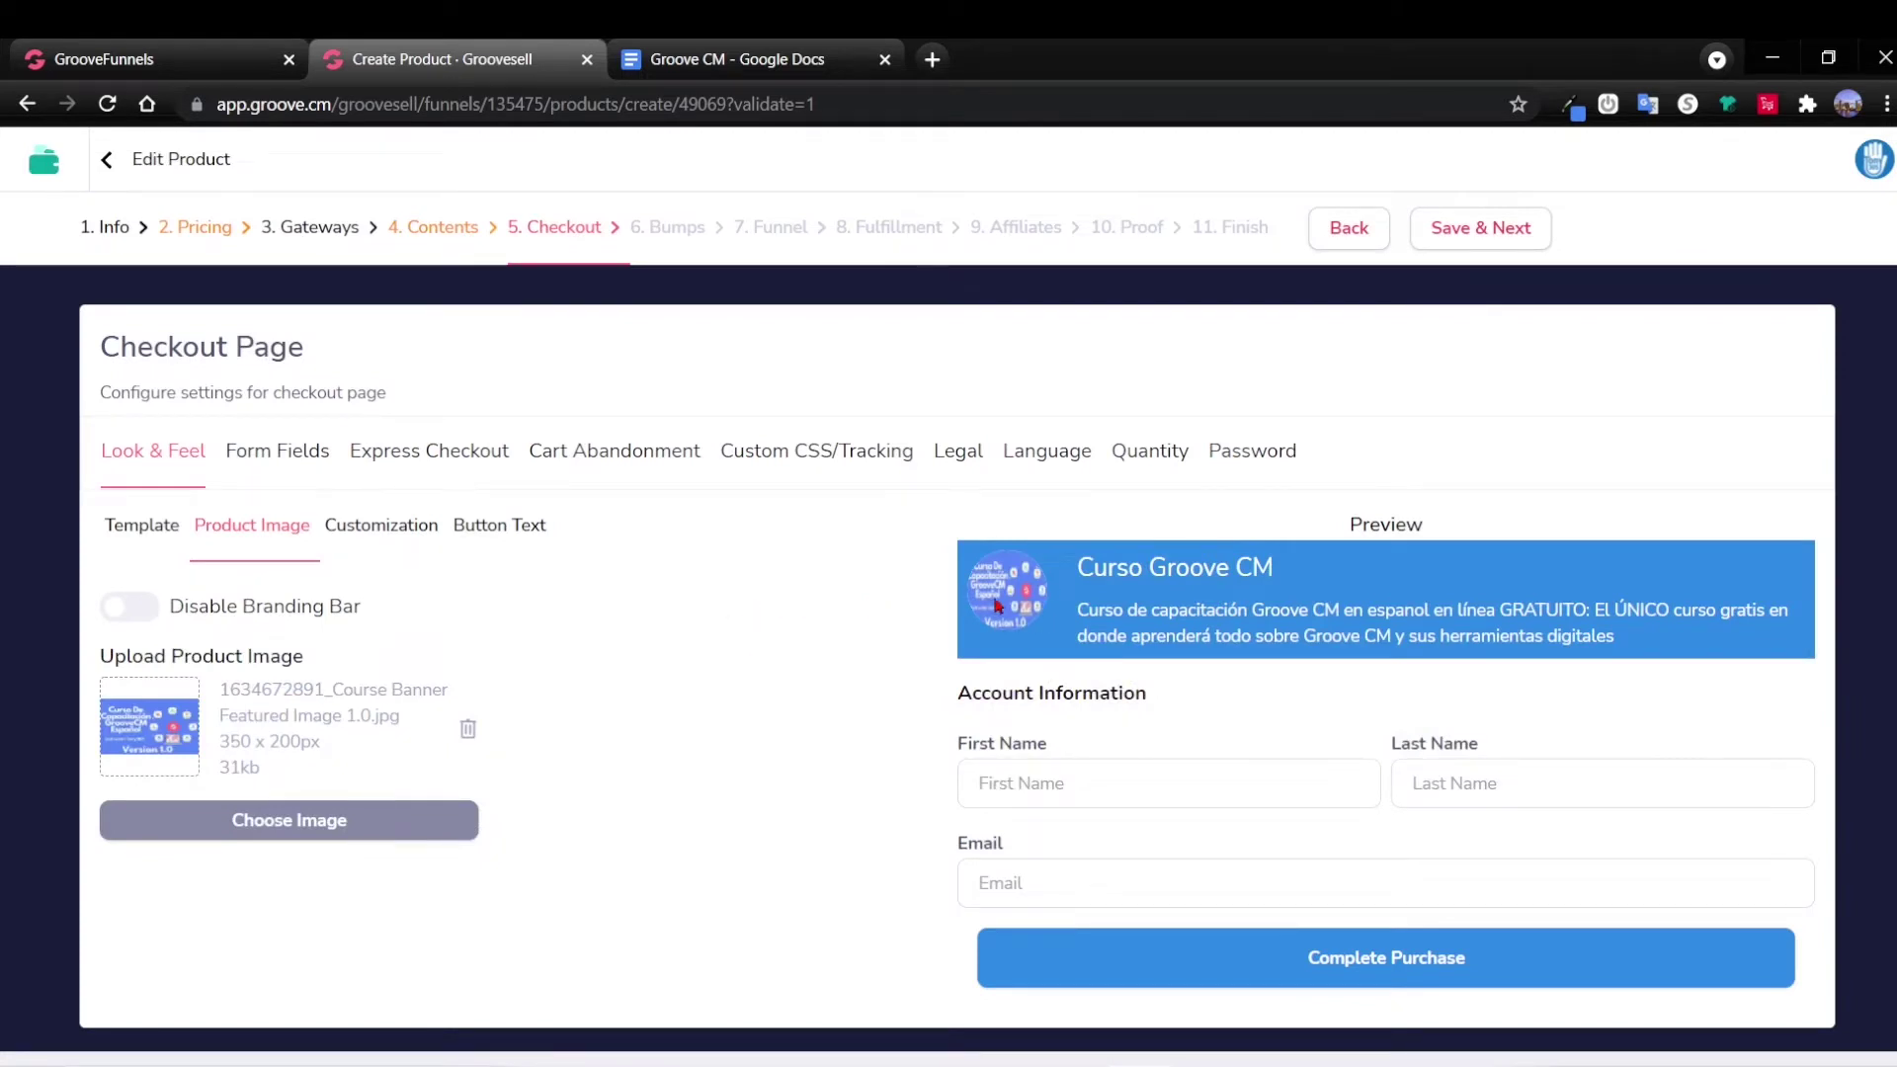
click(403, 531)
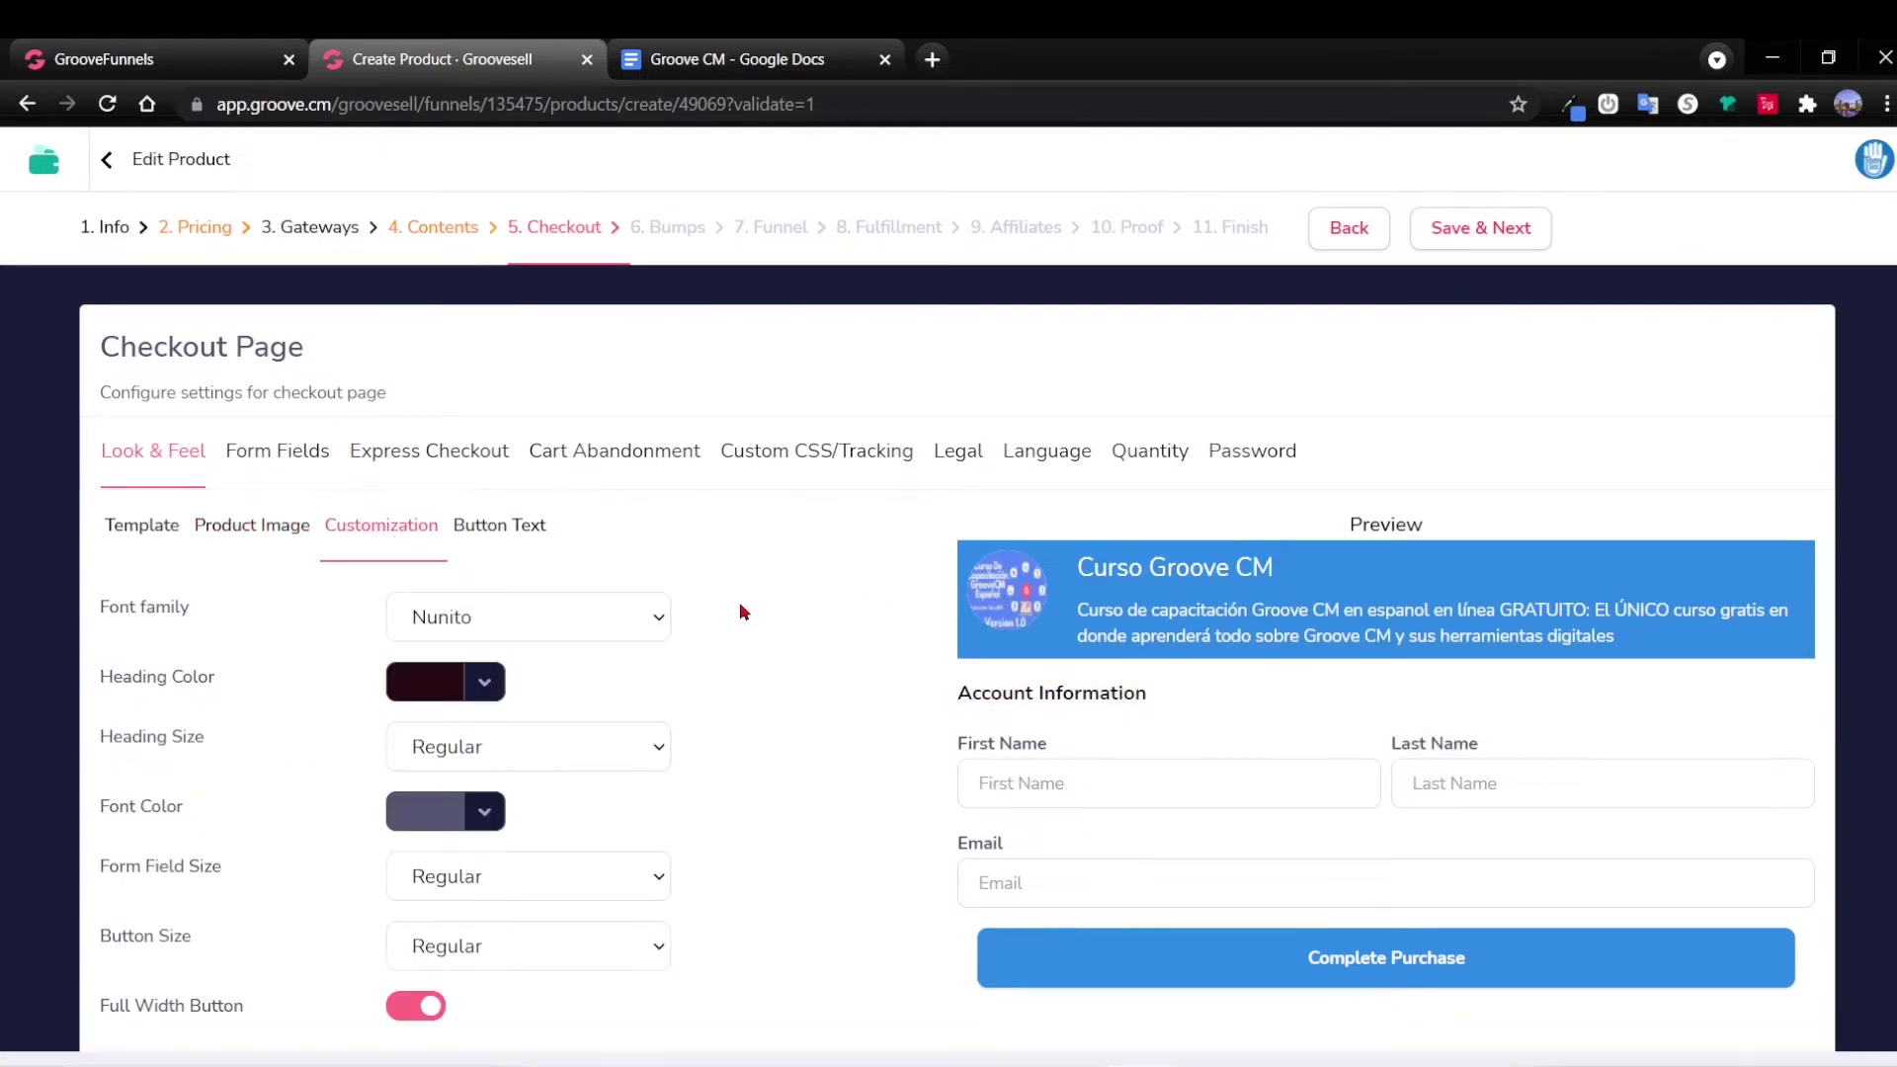
scroll(685, 741, down, 1)
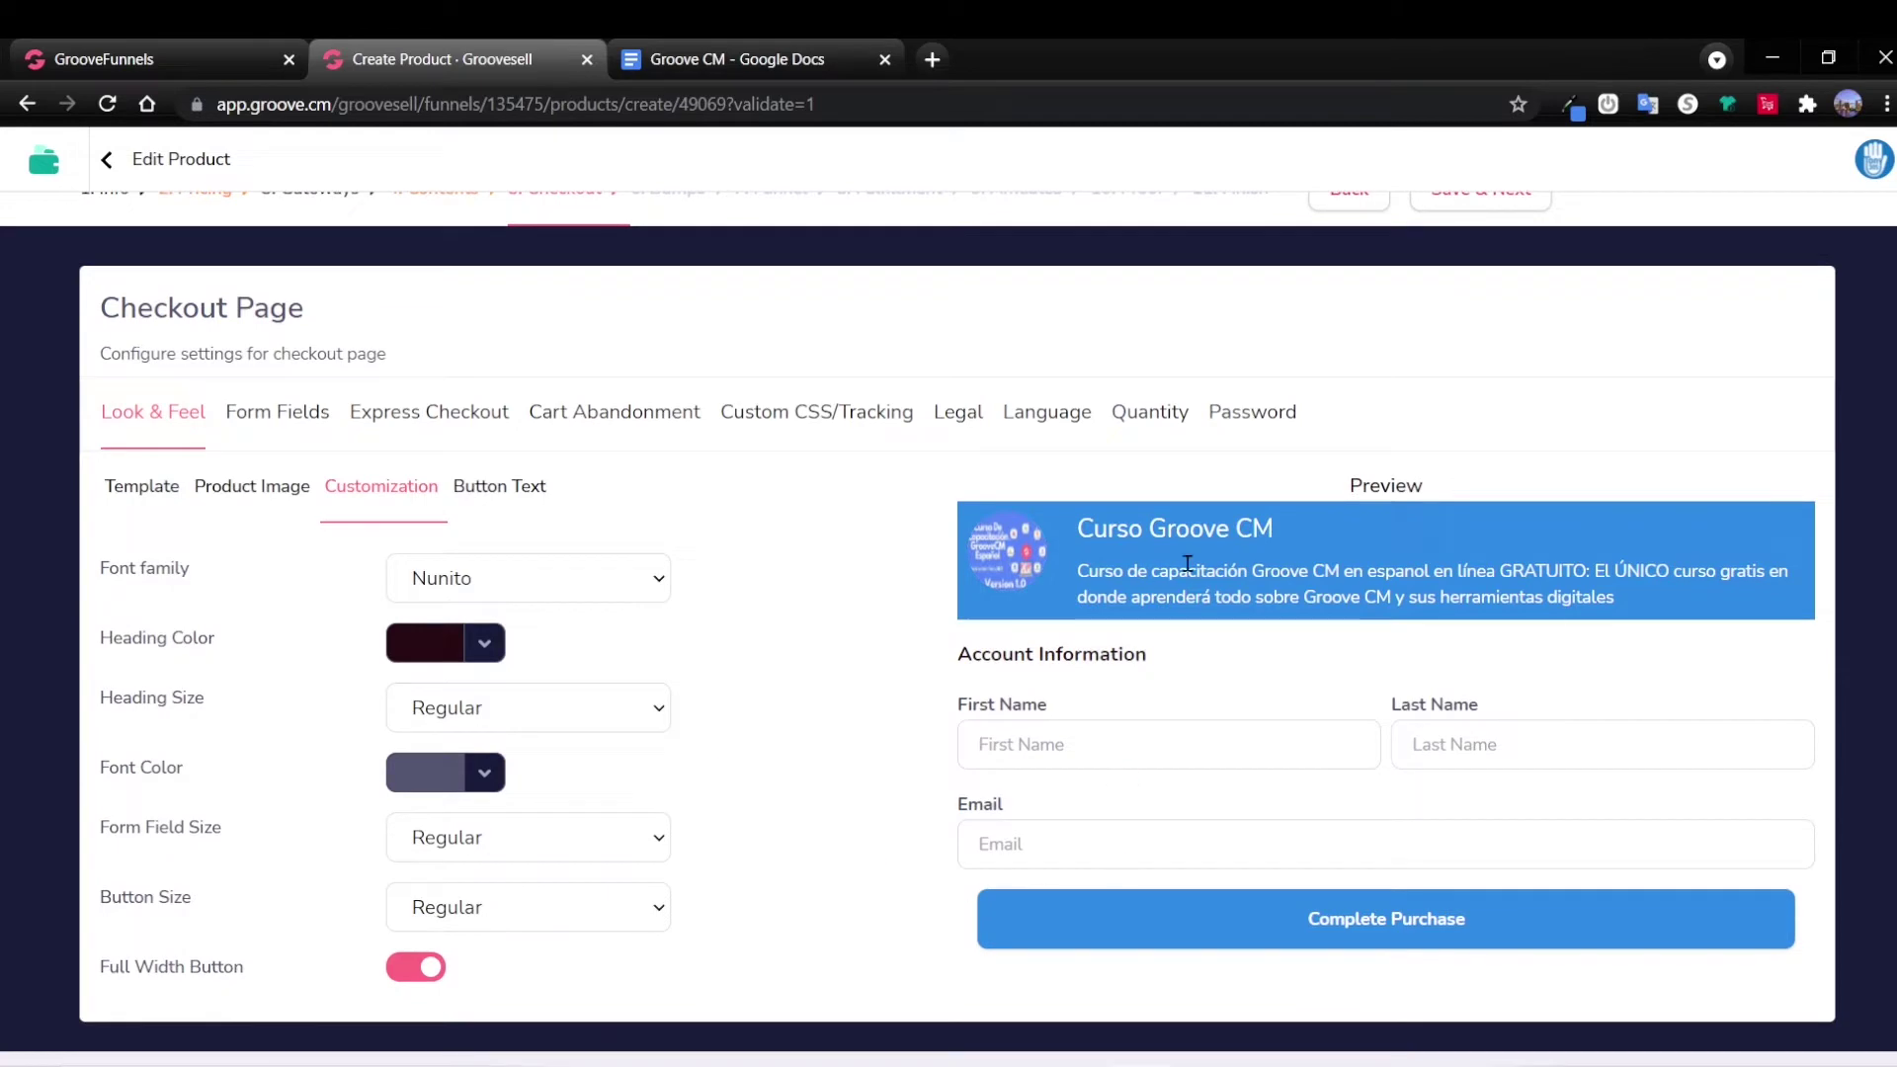
click(508, 491)
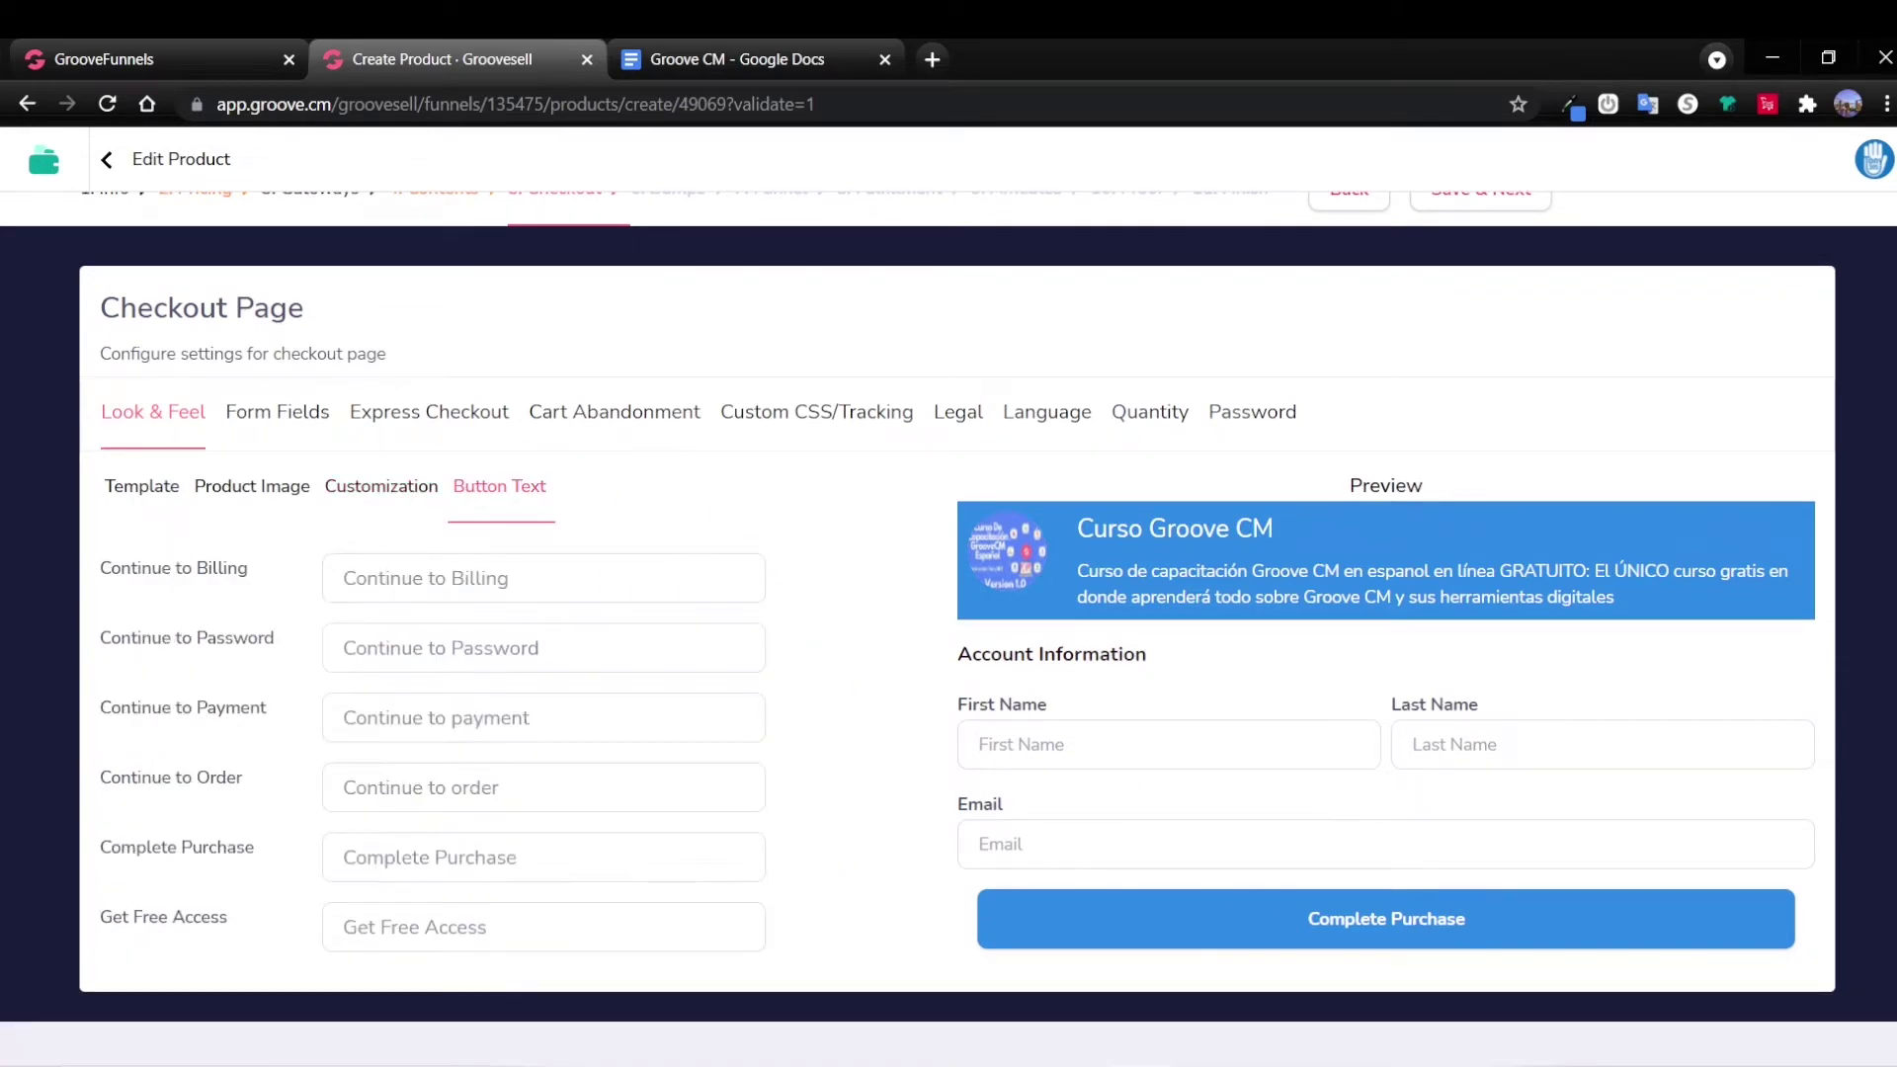
click(298, 417)
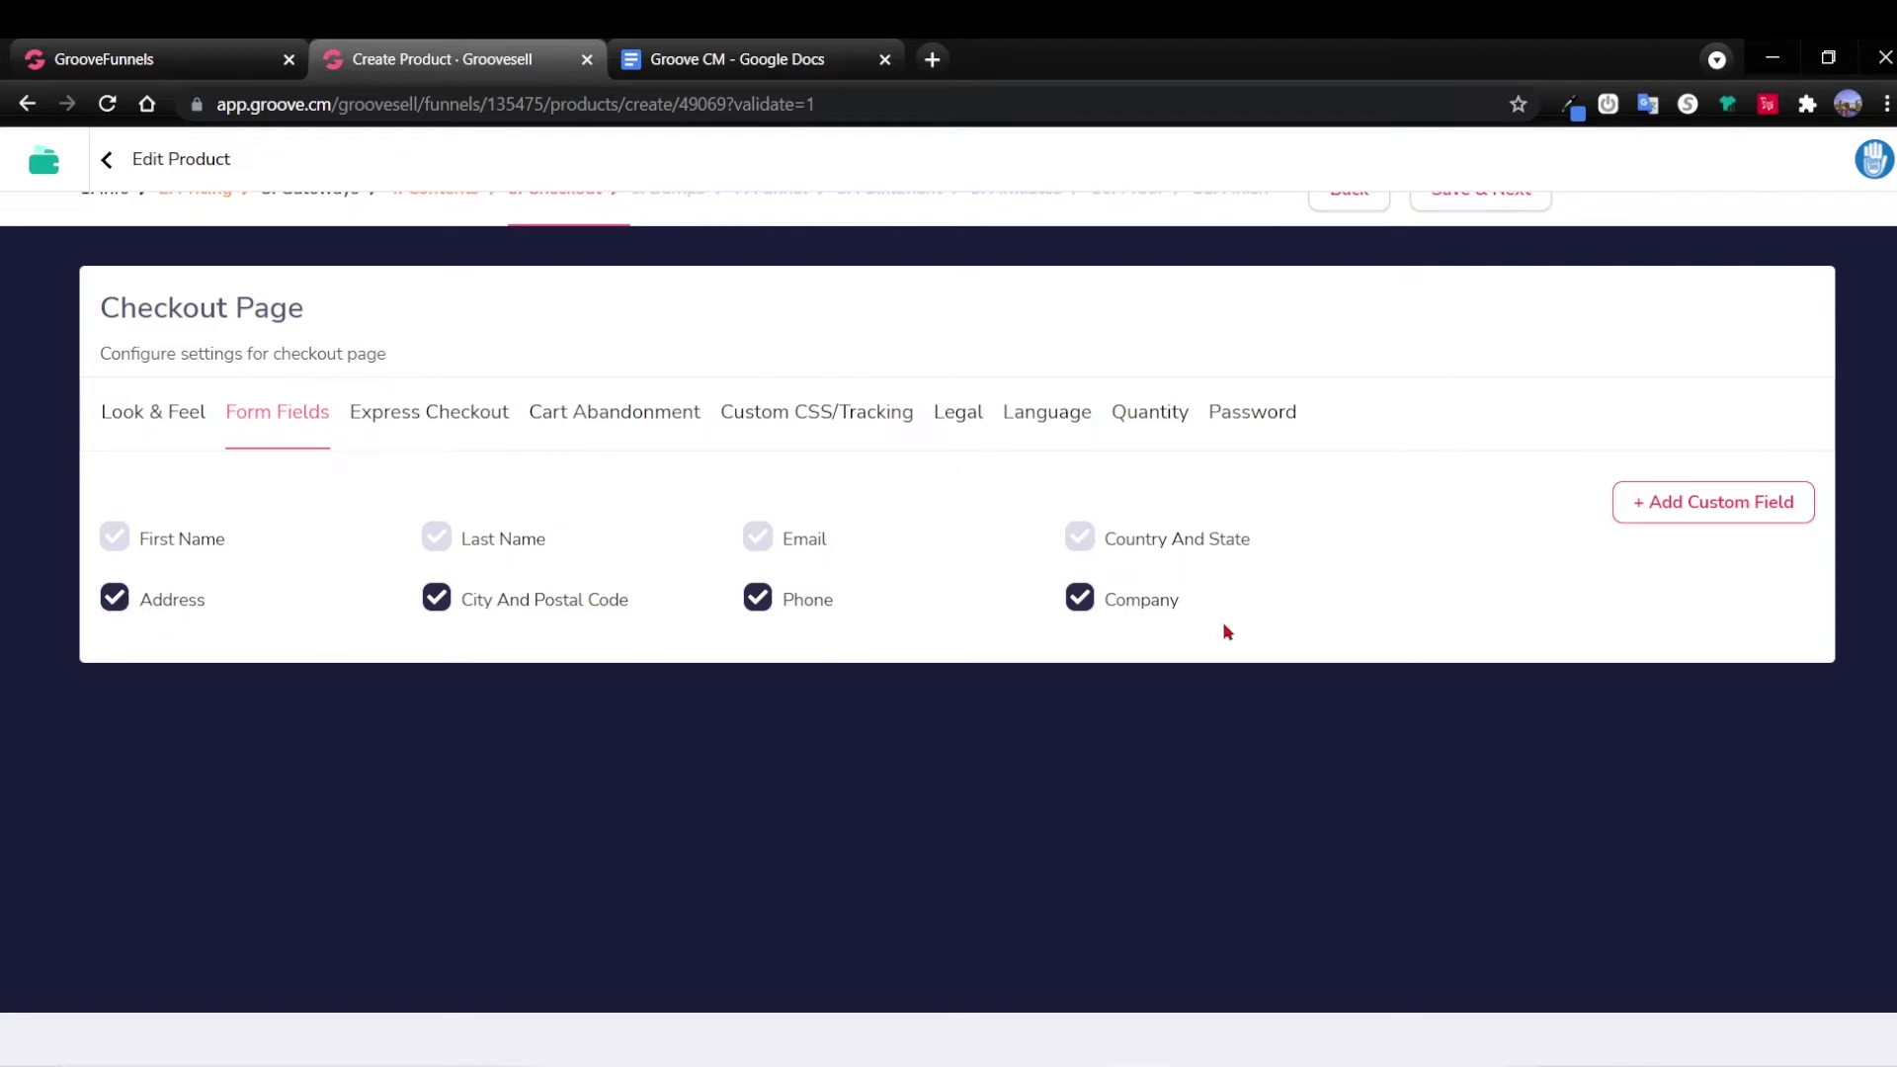
Uncheck Address, City And Postal Code, Phone and Company, then view Express Checkout and Cart Abandonment.
click(121, 611)
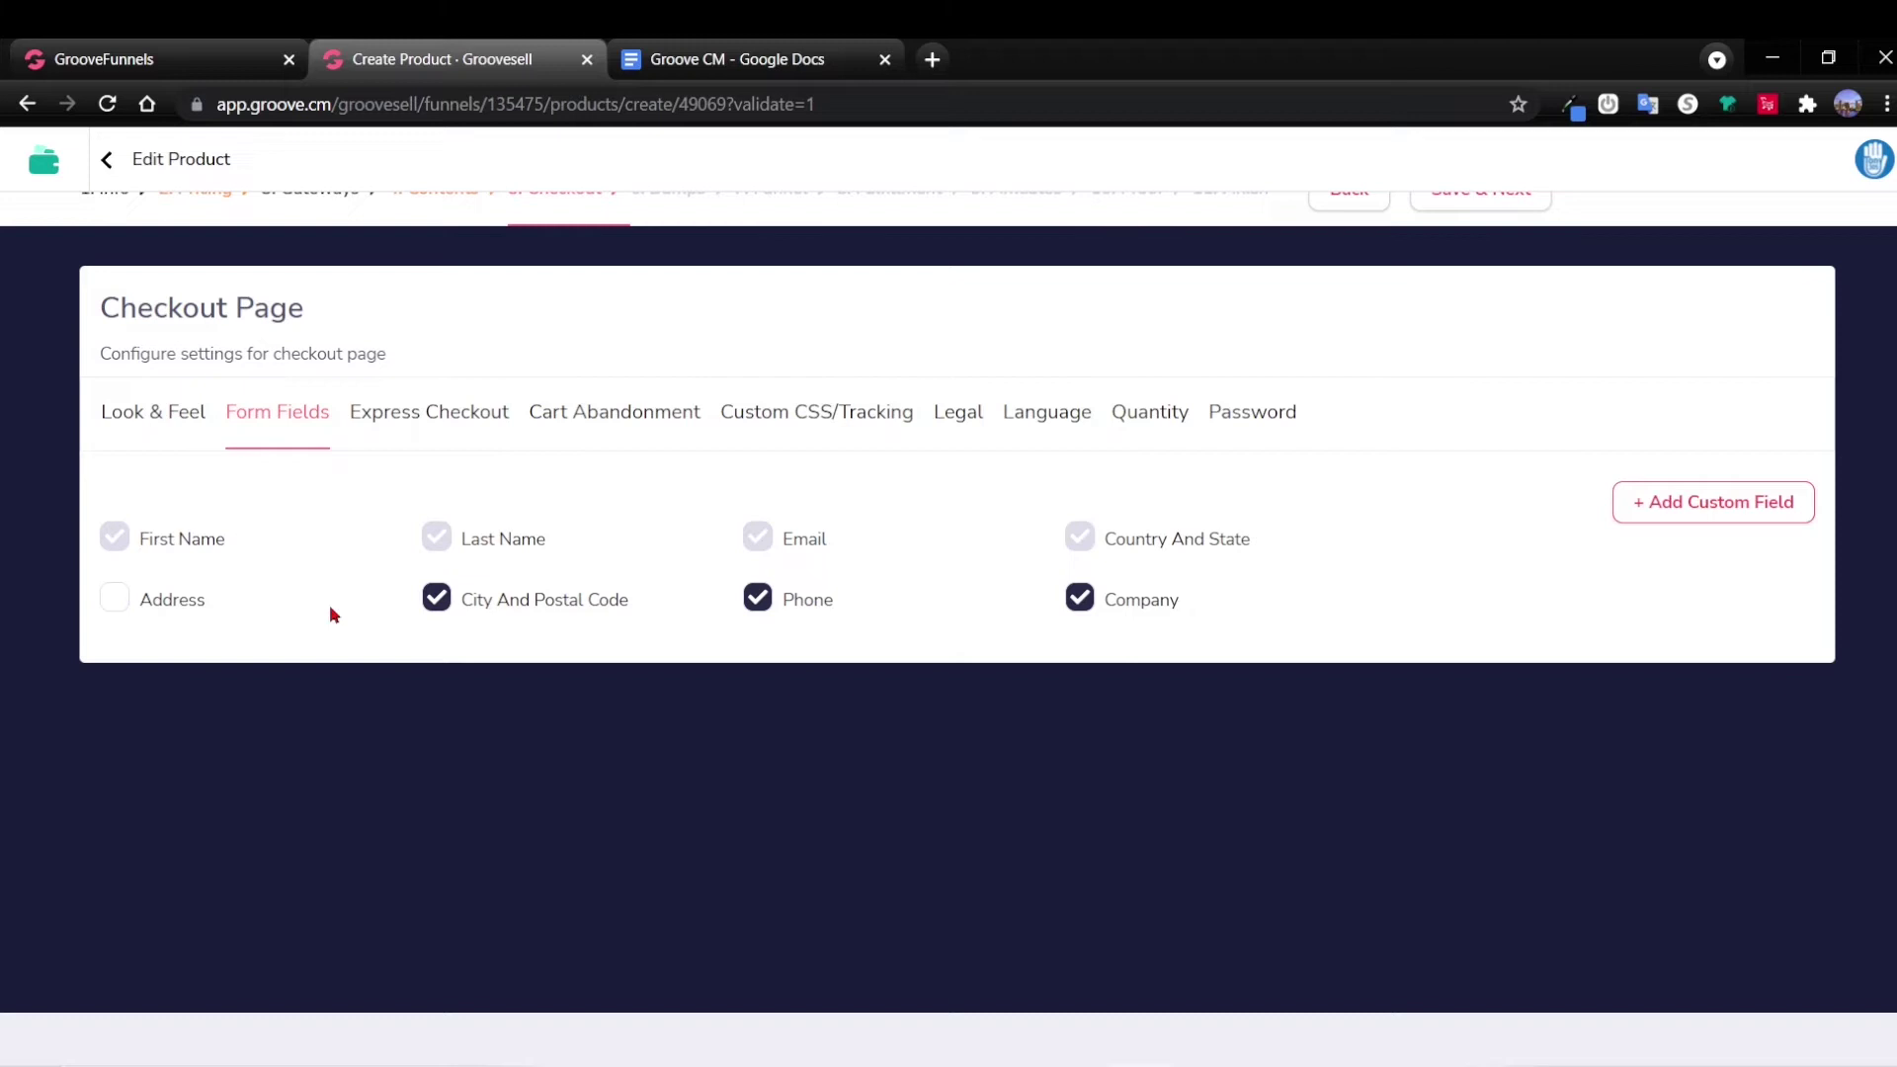
click(437, 607)
click(756, 604)
click(1079, 599)
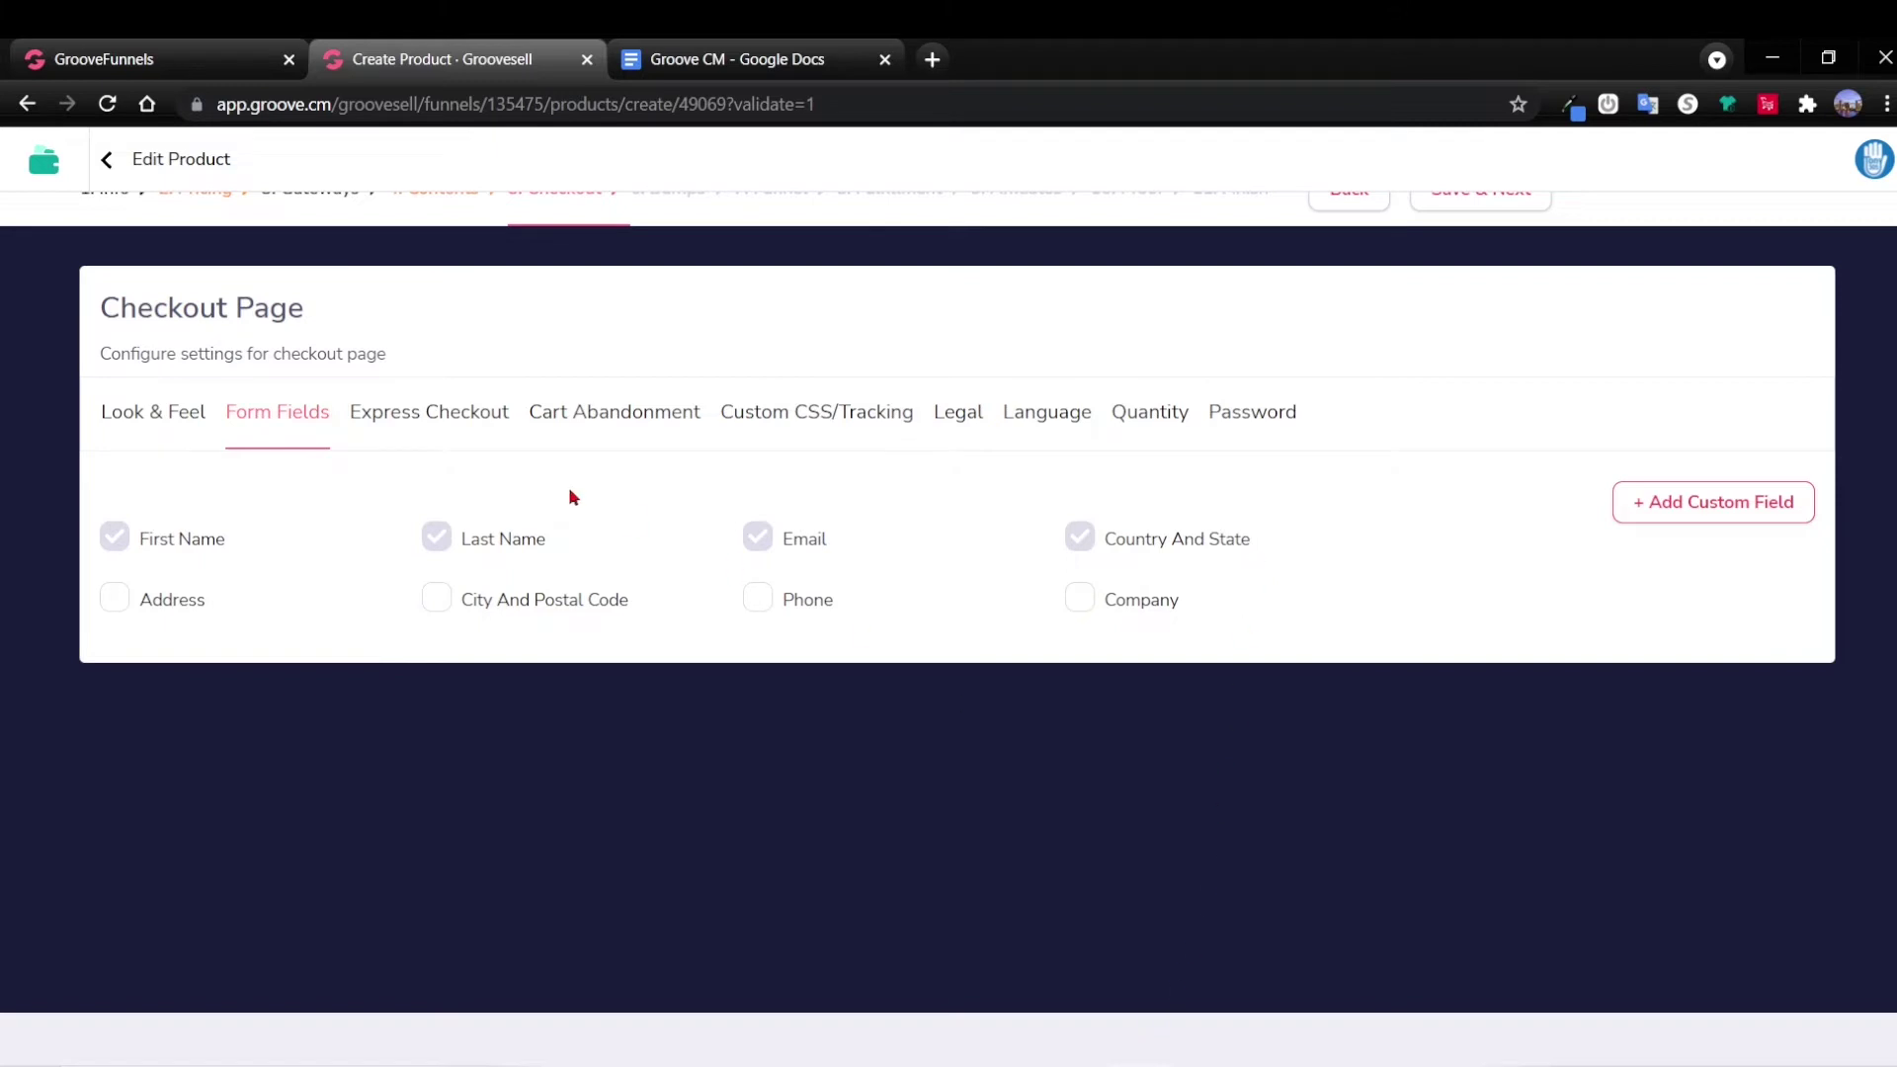
click(440, 420)
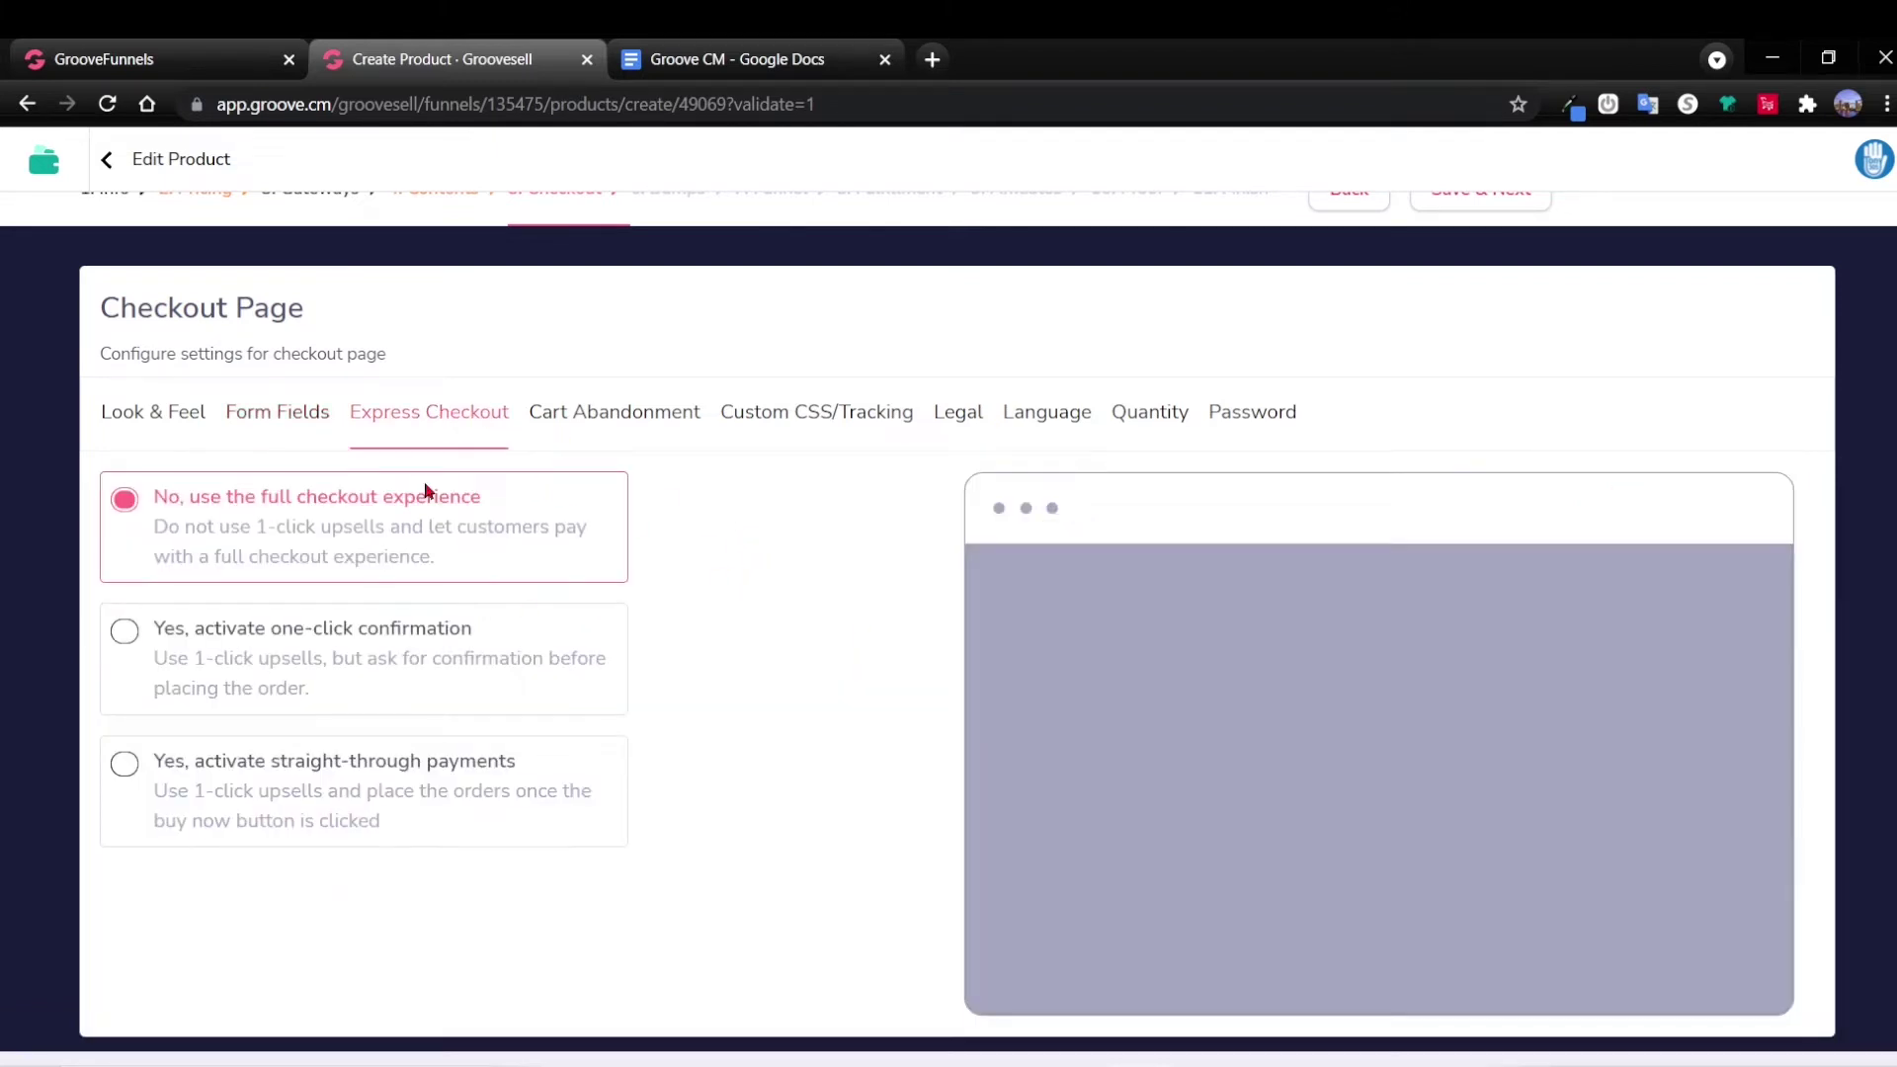
click(684, 420)
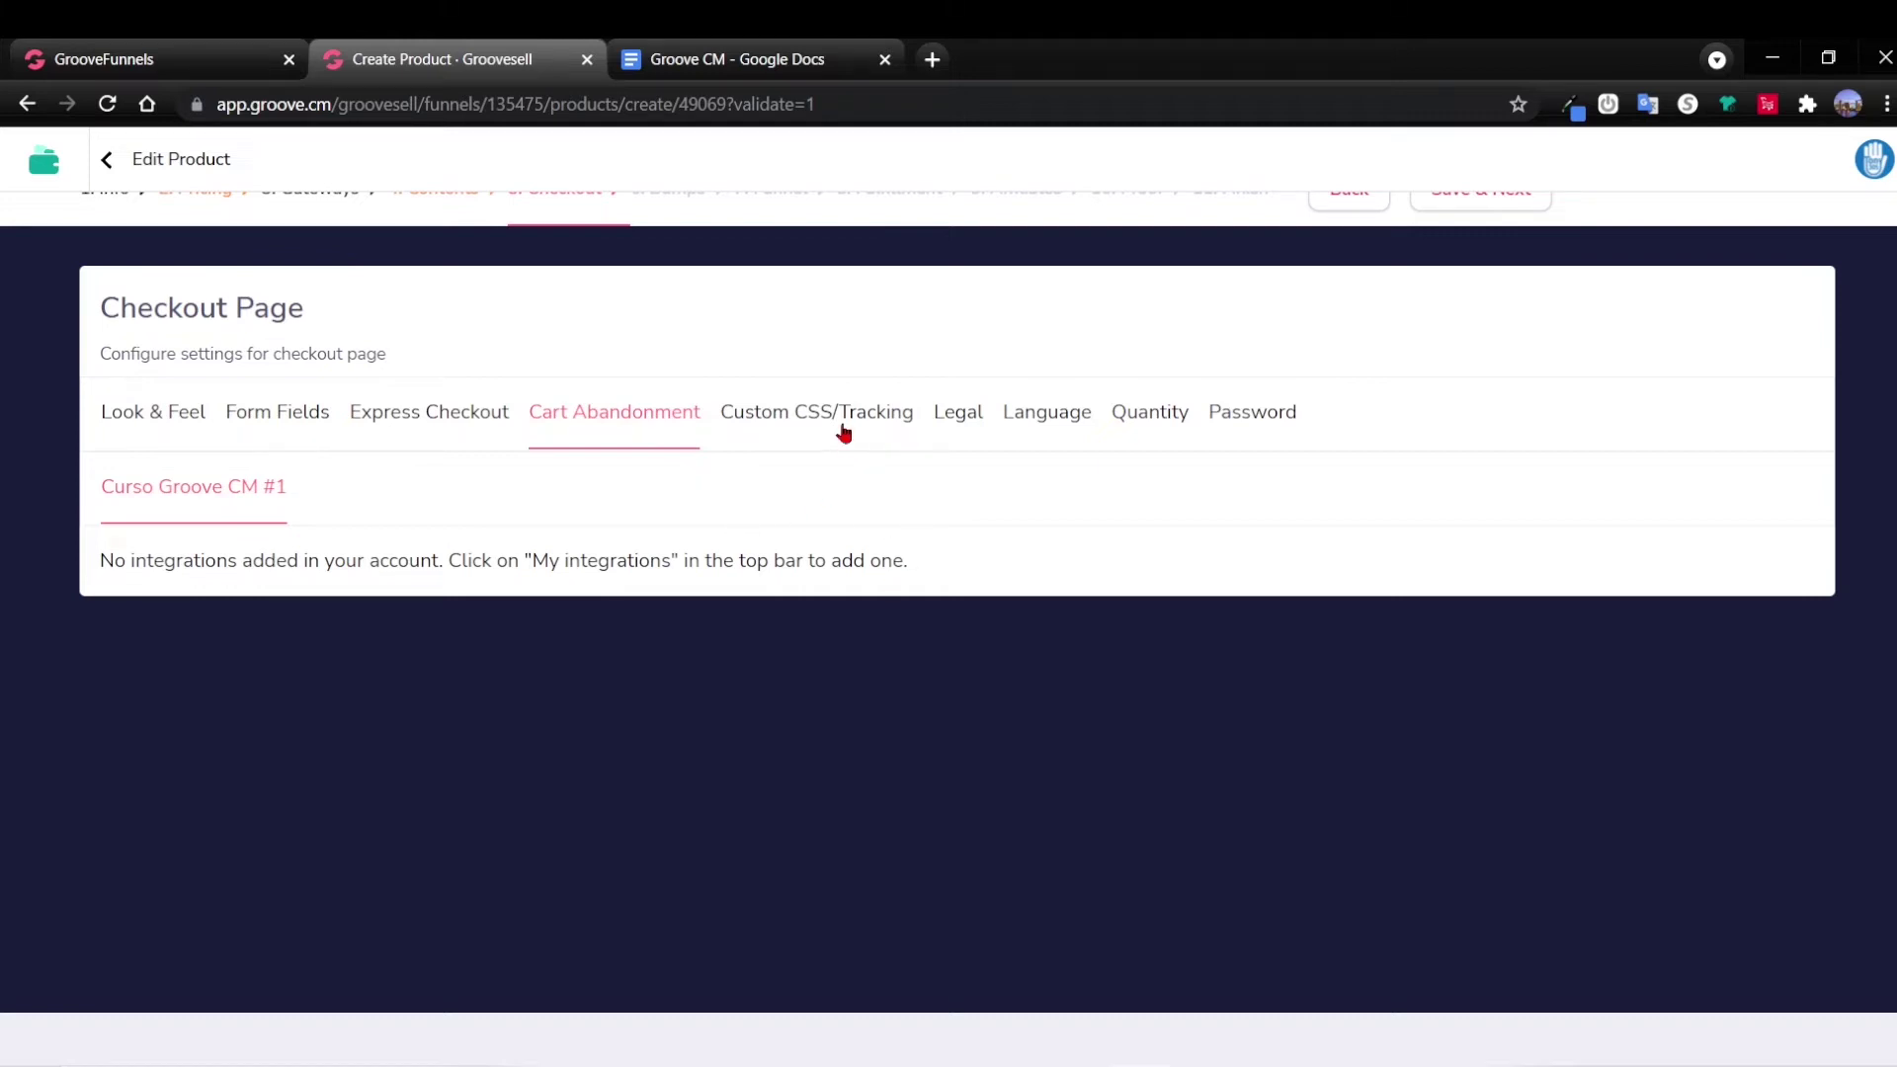
Review Legal, Language (keeping English), Quantity, Password and Custom CSS/Tracking tabs without changes.
click(957, 423)
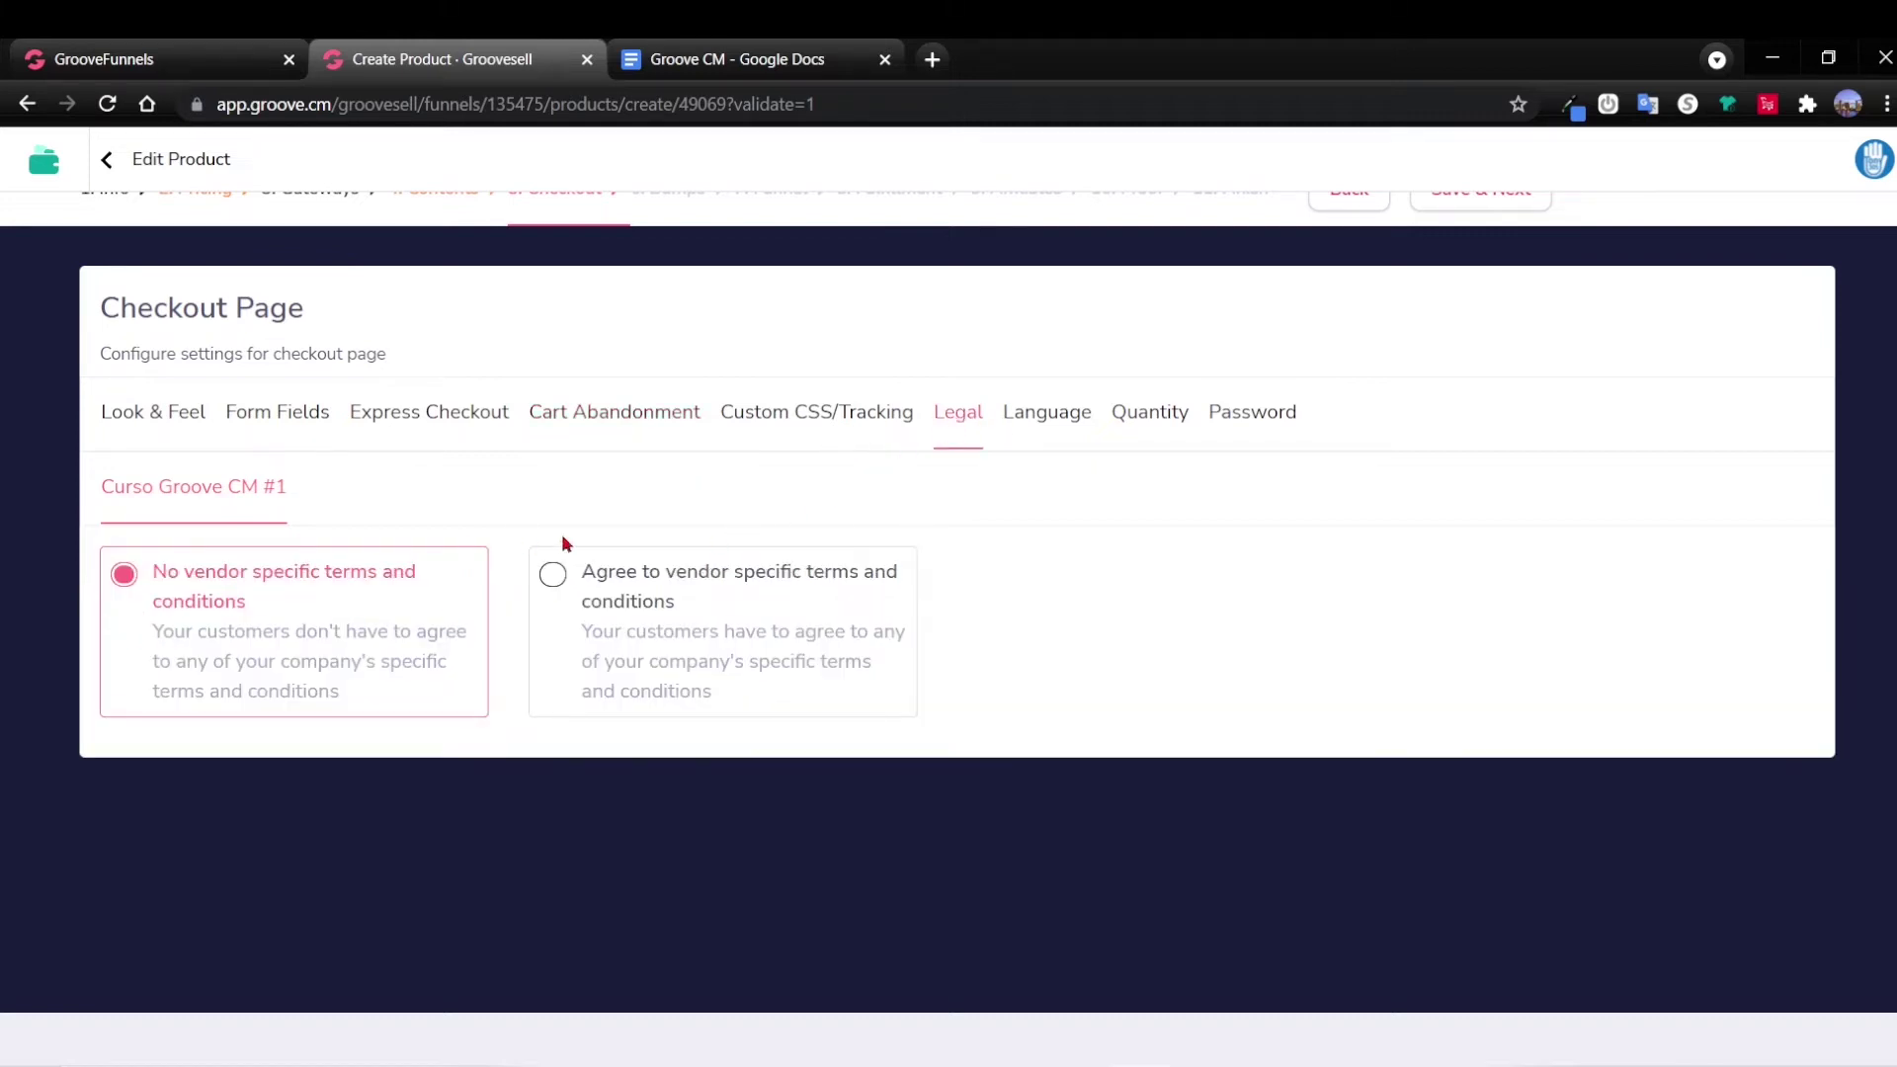
click(1035, 420)
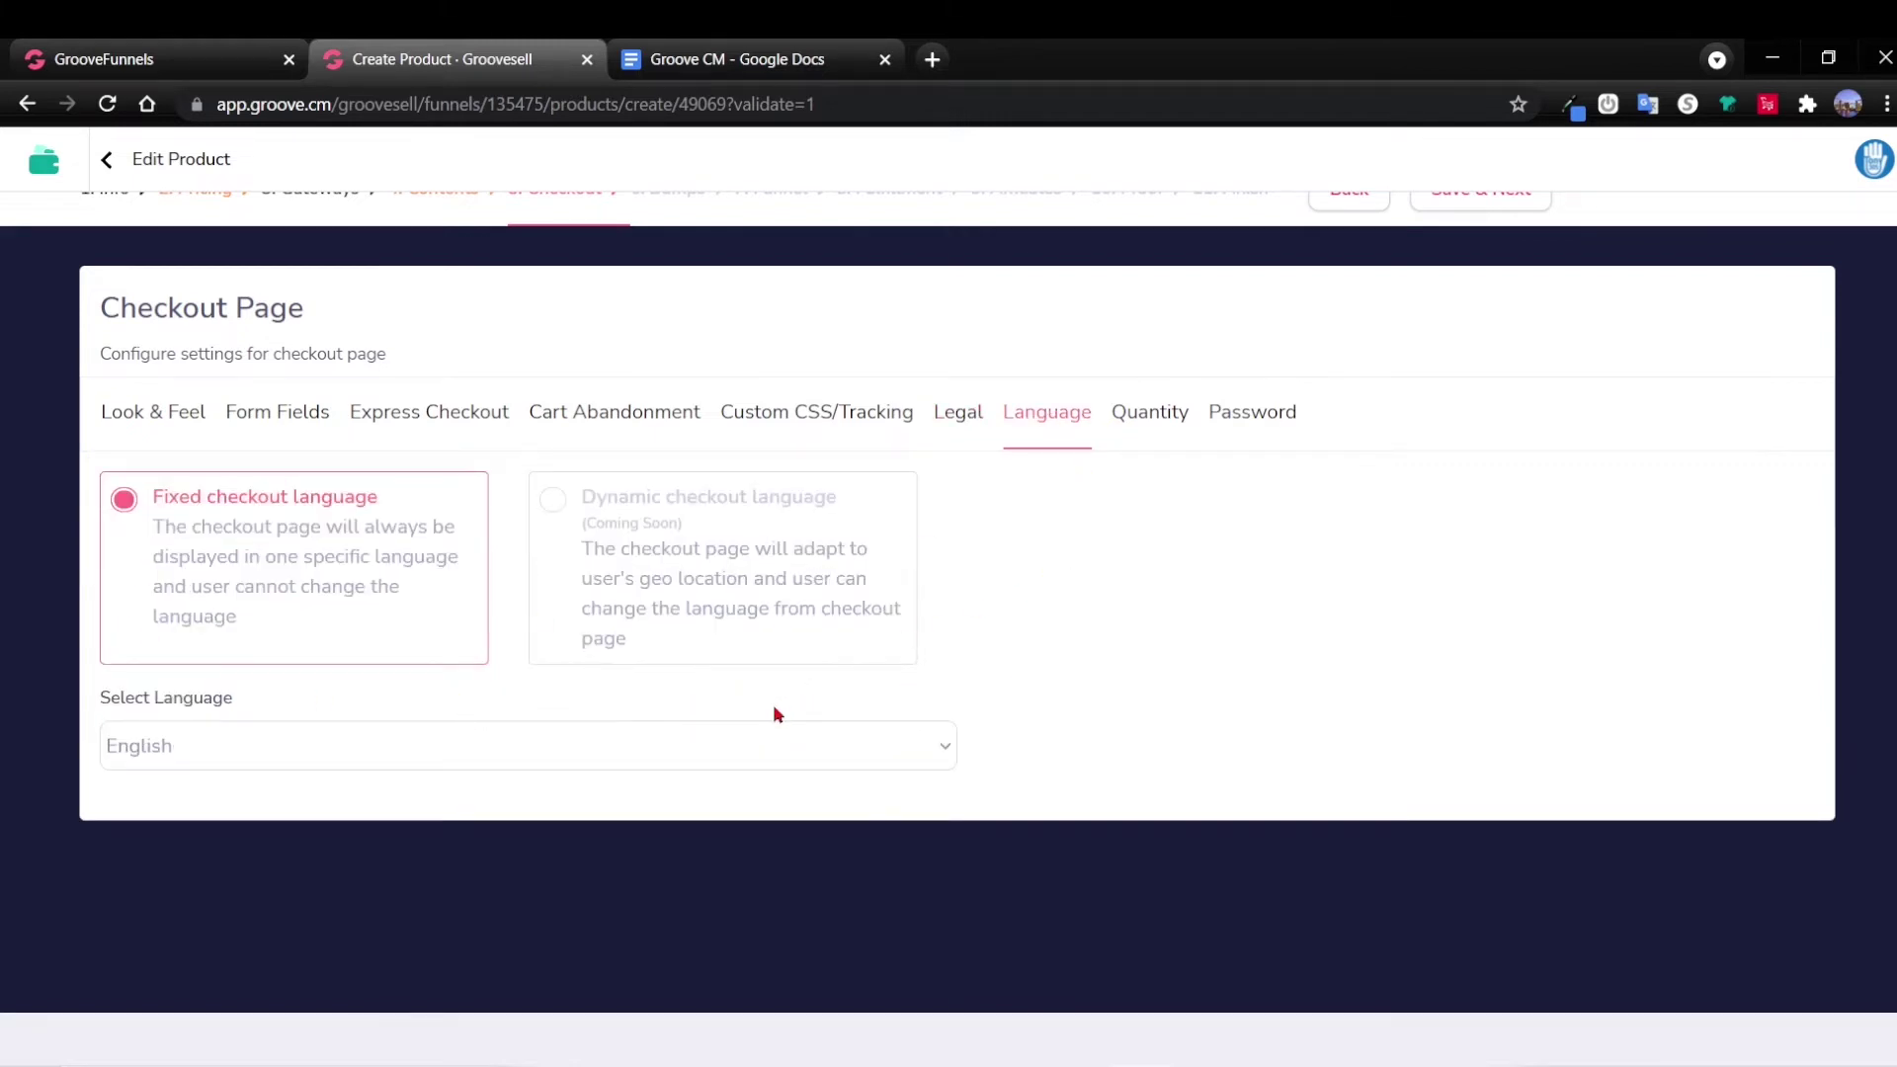
click(540, 757)
click(536, 748)
click(1147, 411)
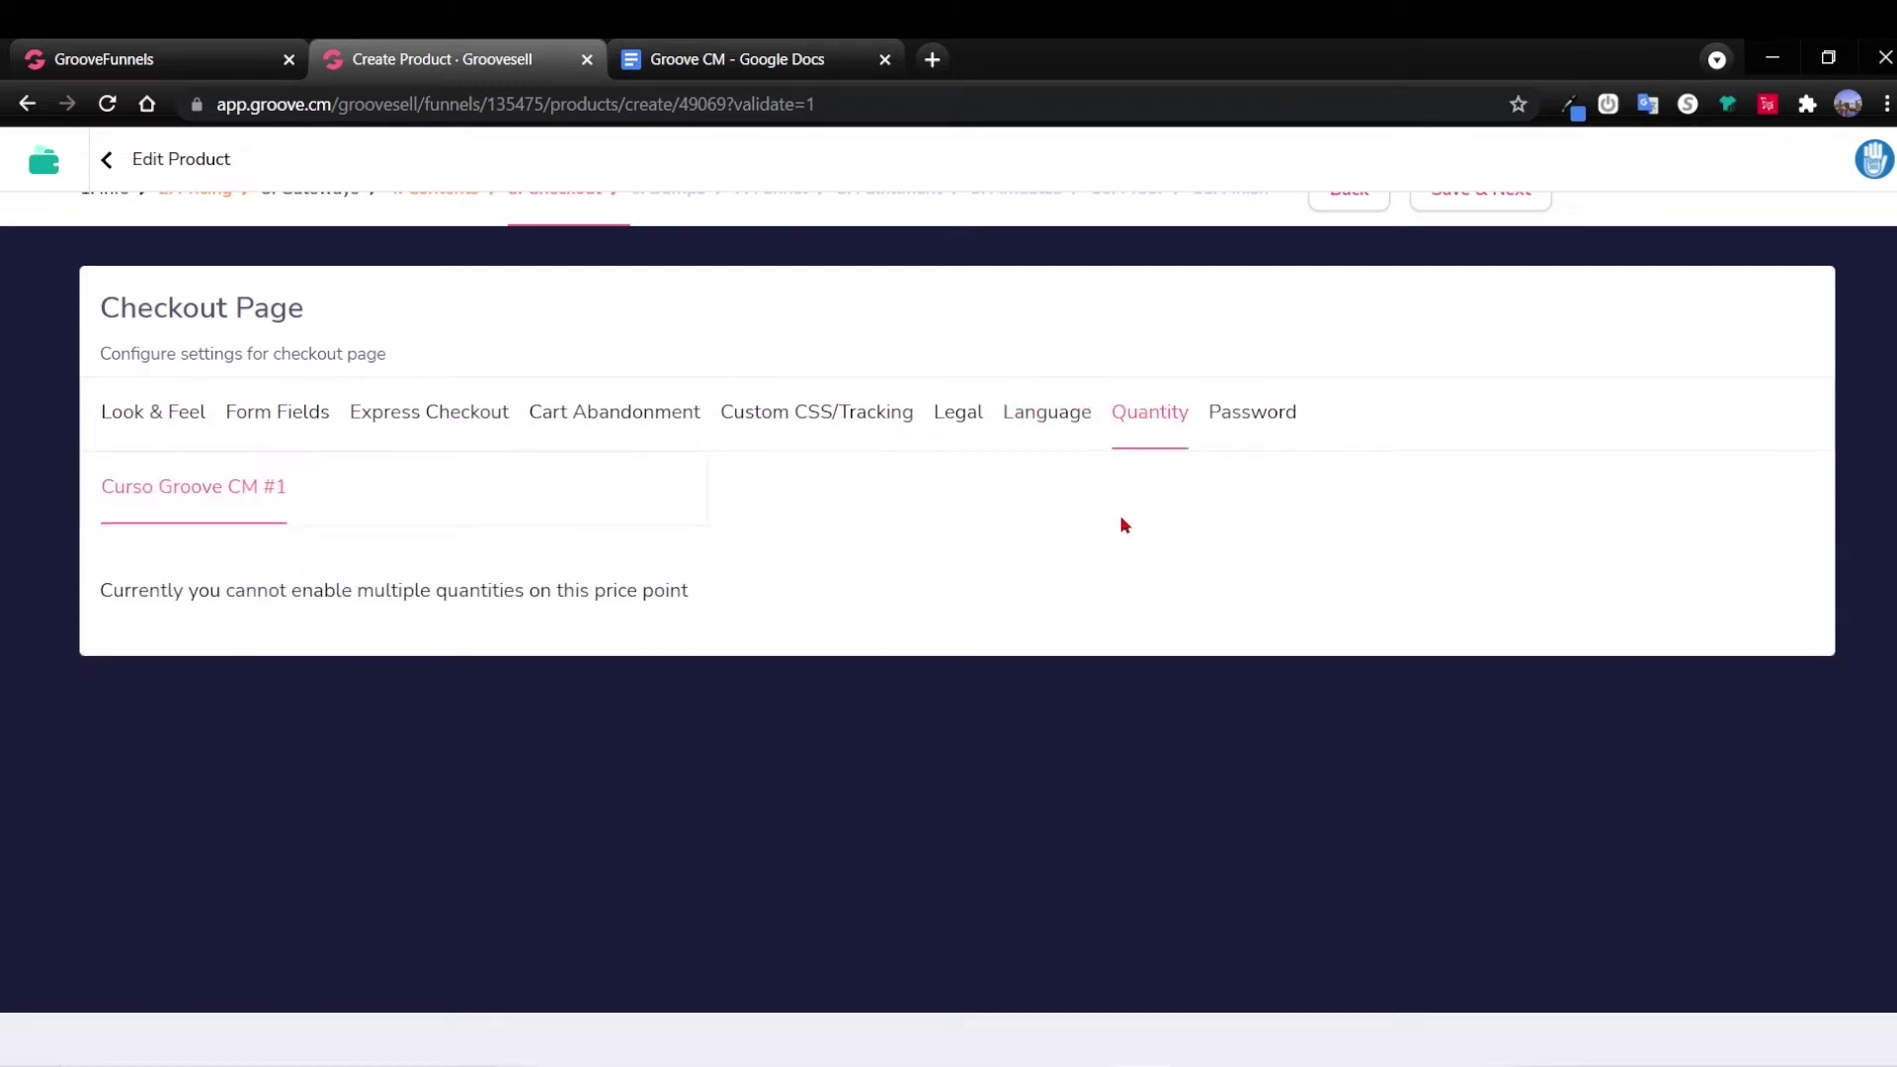
click(1257, 414)
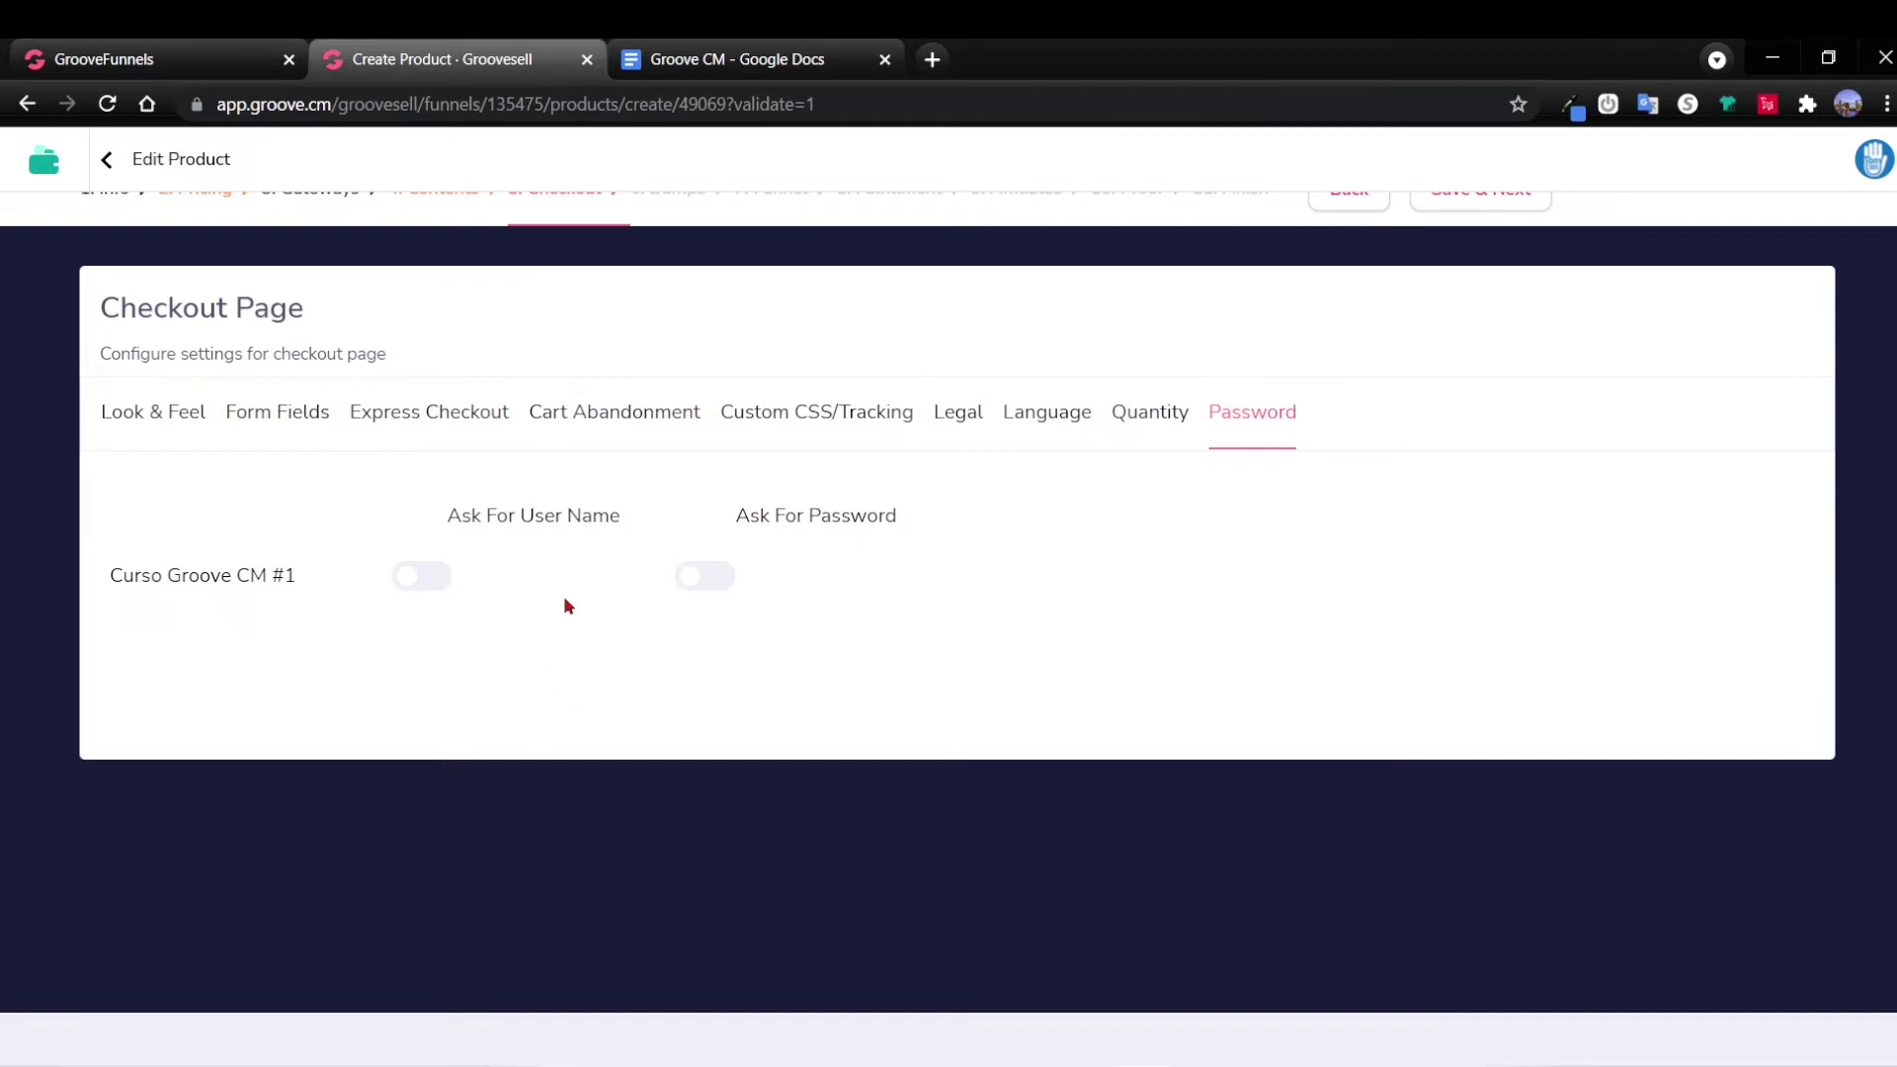
click(795, 415)
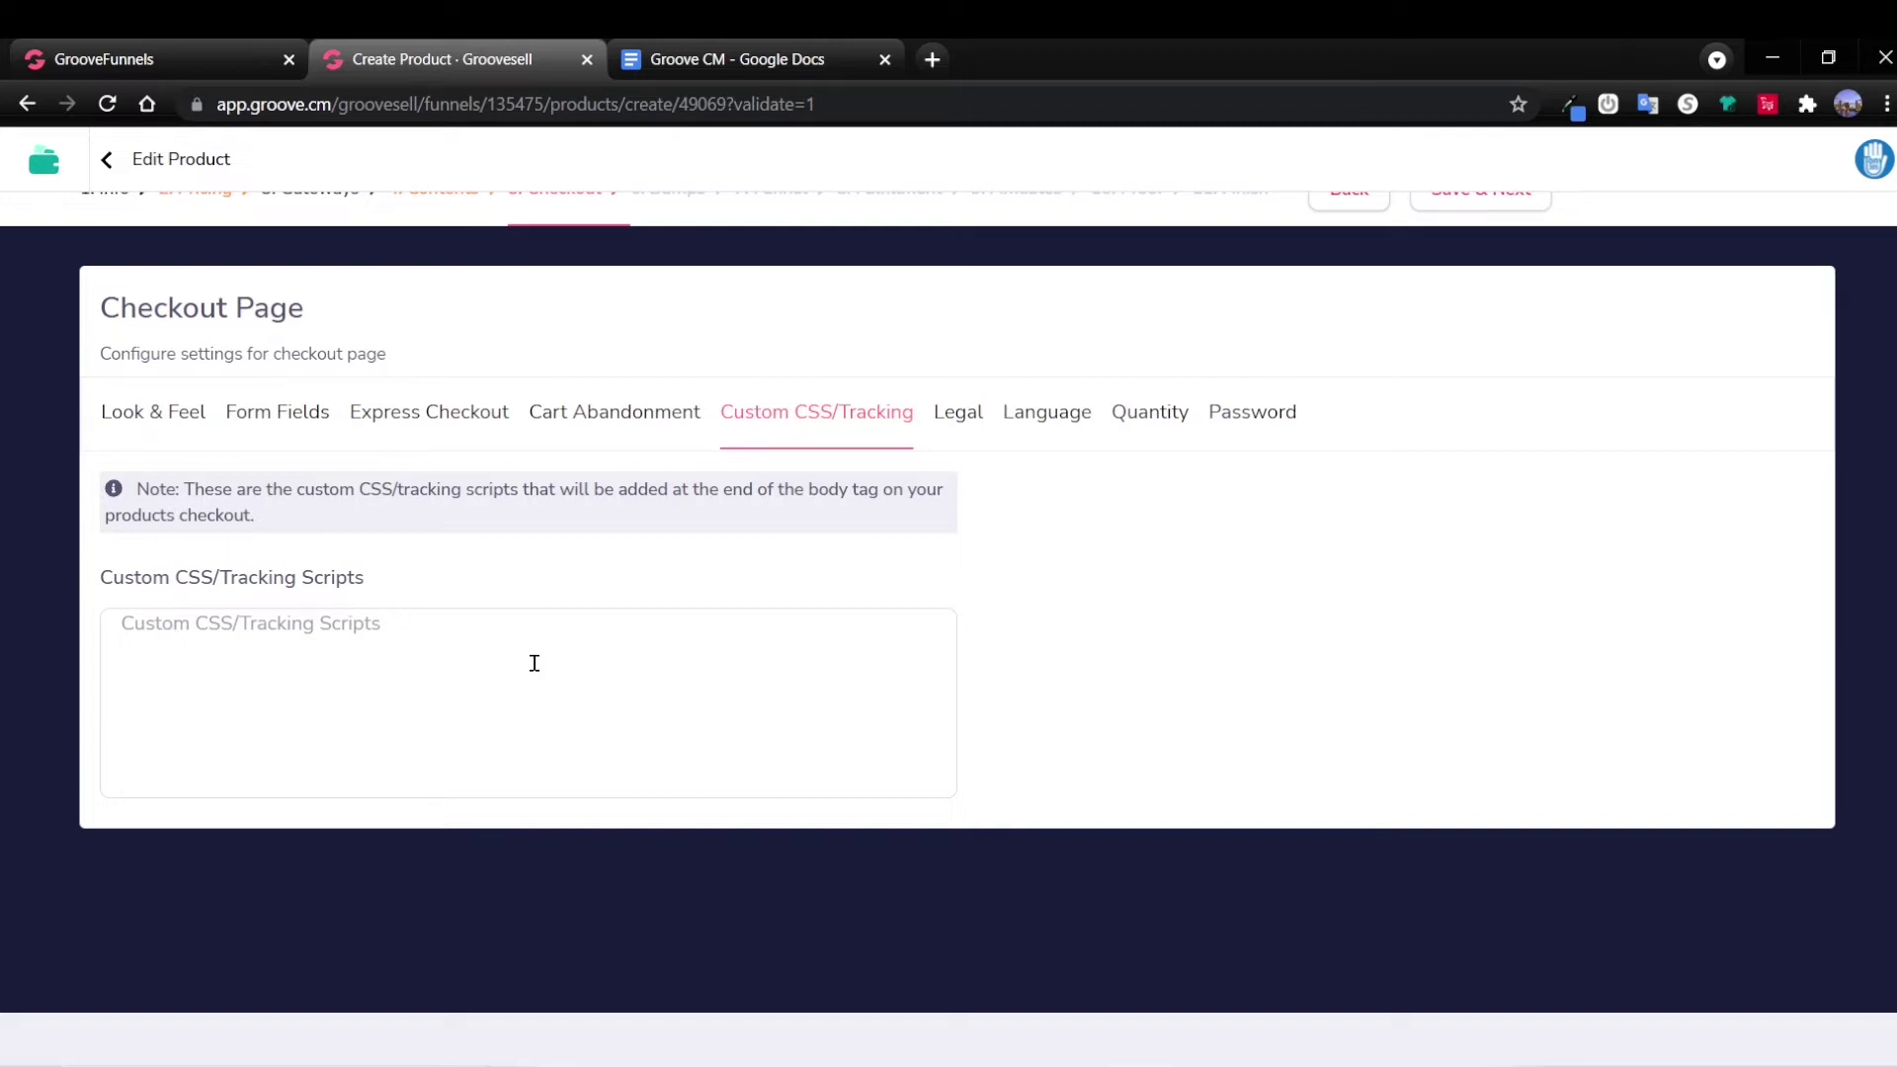
scroll(534, 665, up, 1)
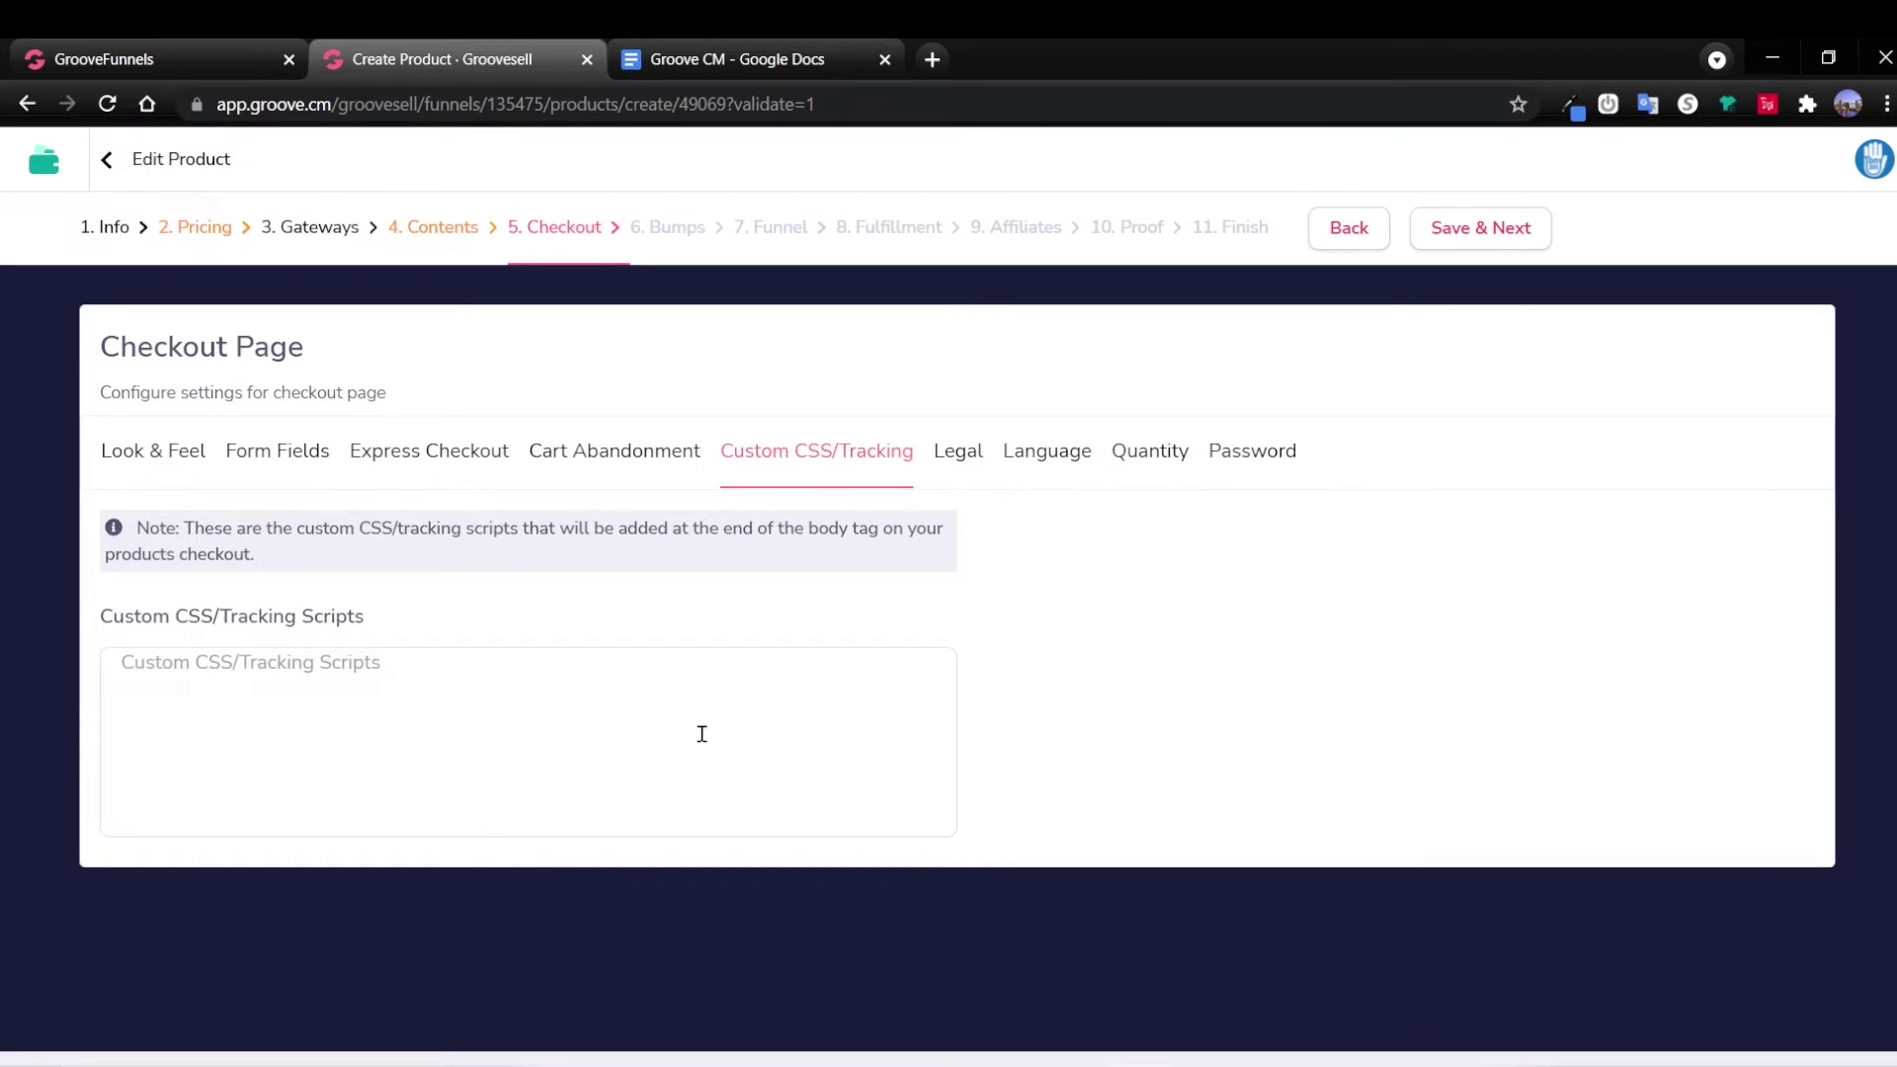
Save the Checkout, Bumps and Funnel steps unchanged to reach Fulfillment.
click(1477, 237)
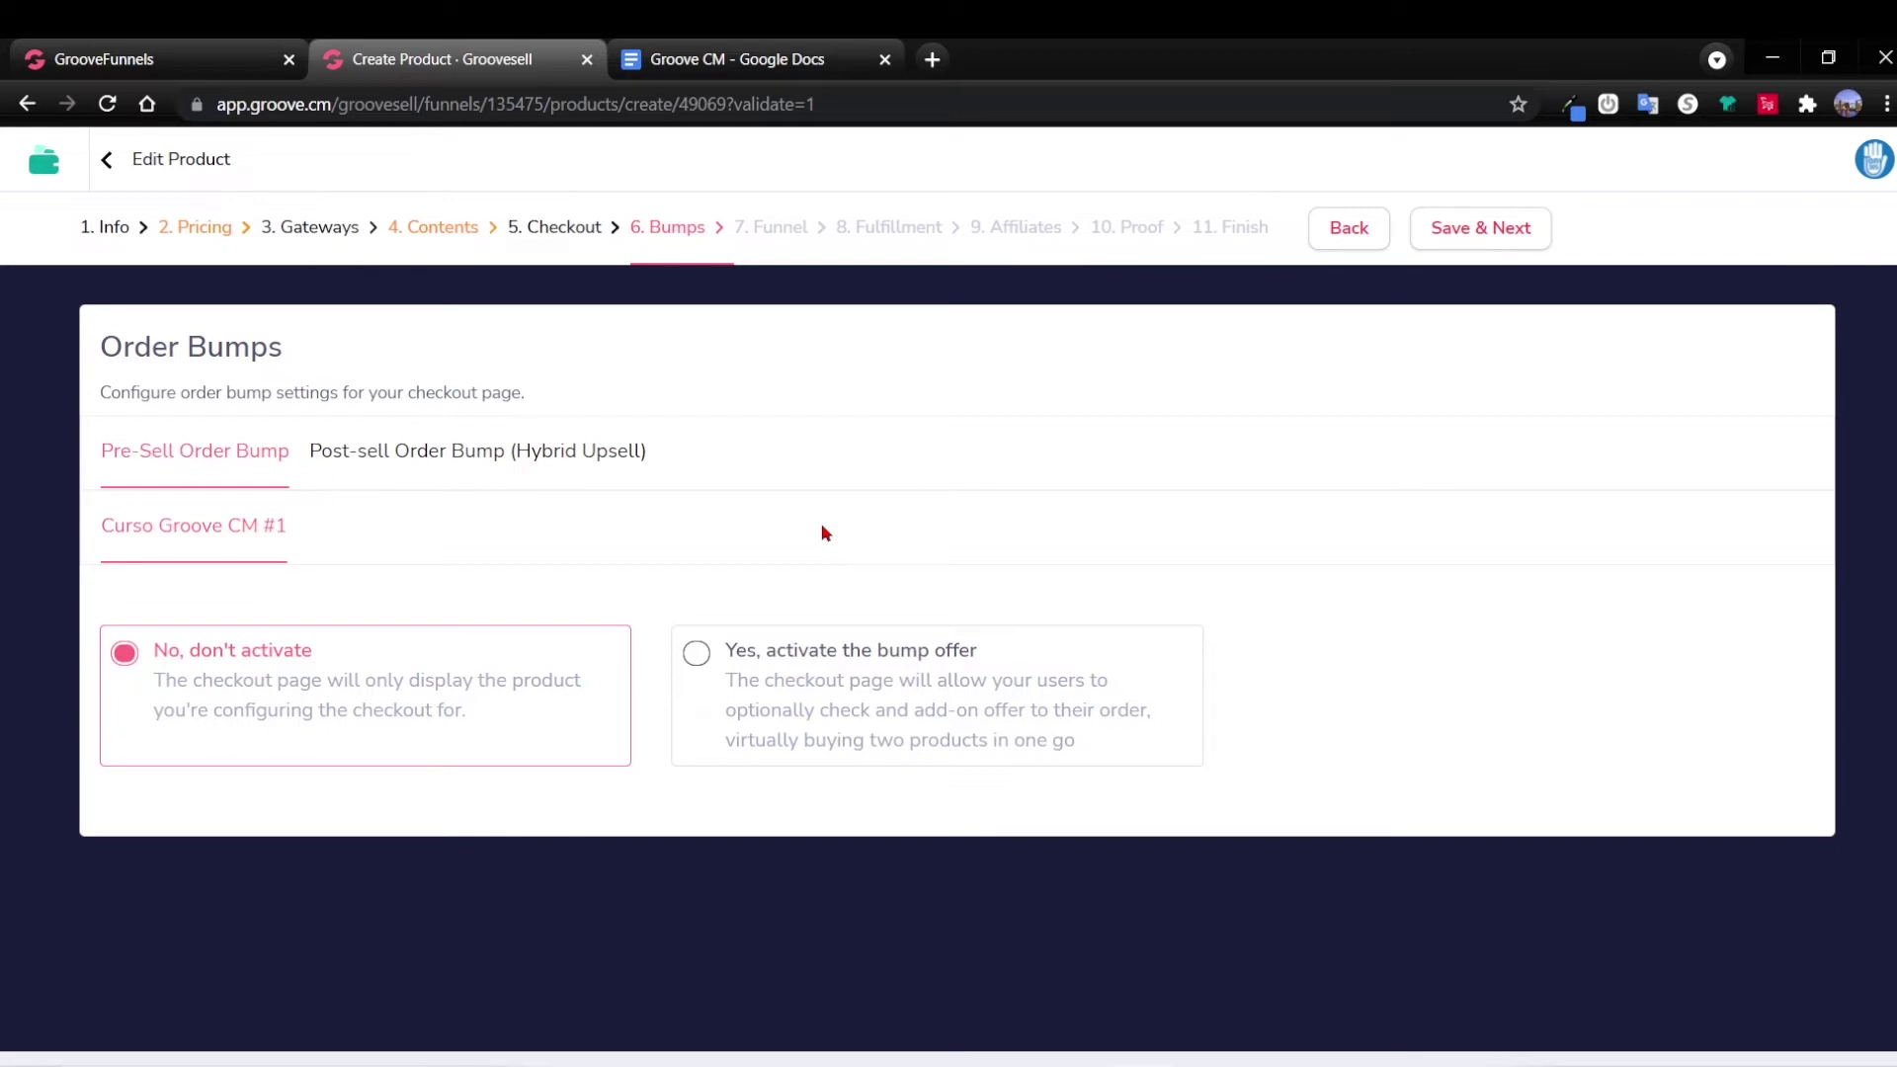
click(1471, 233)
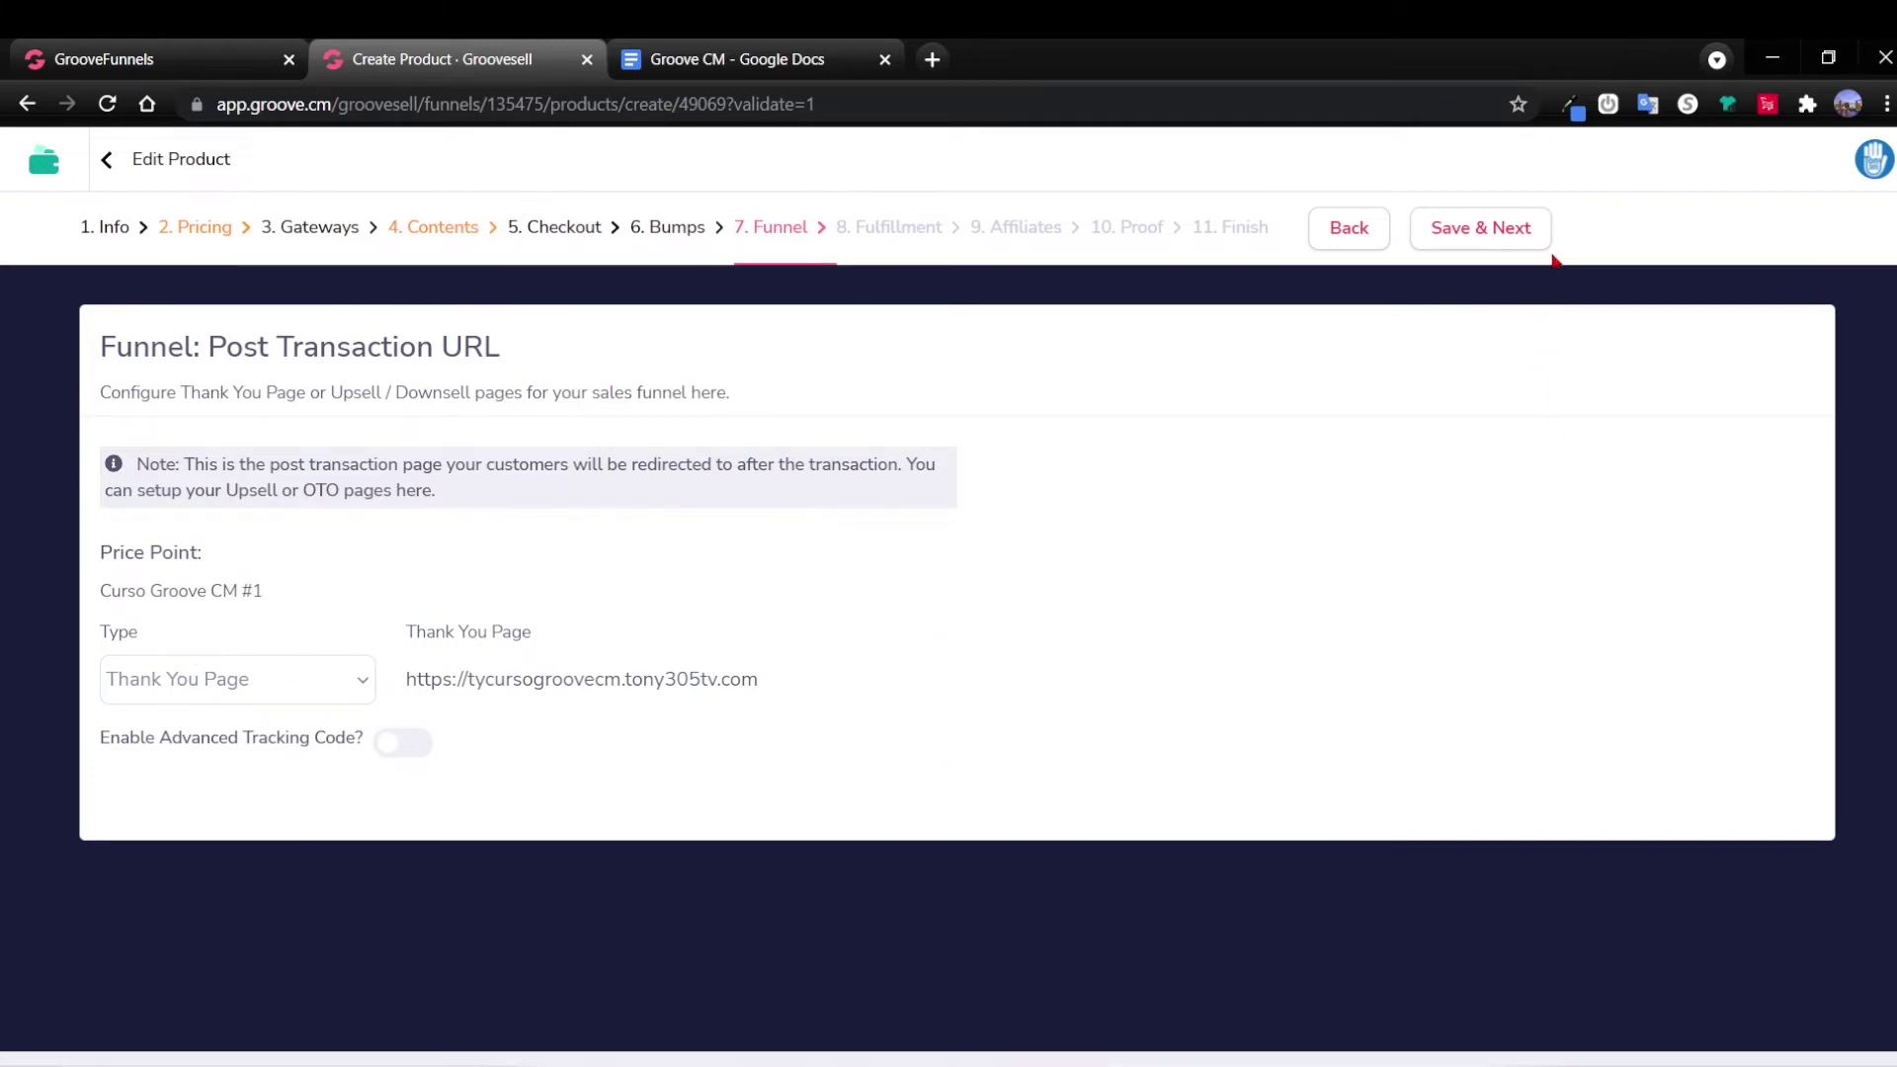
click(1479, 237)
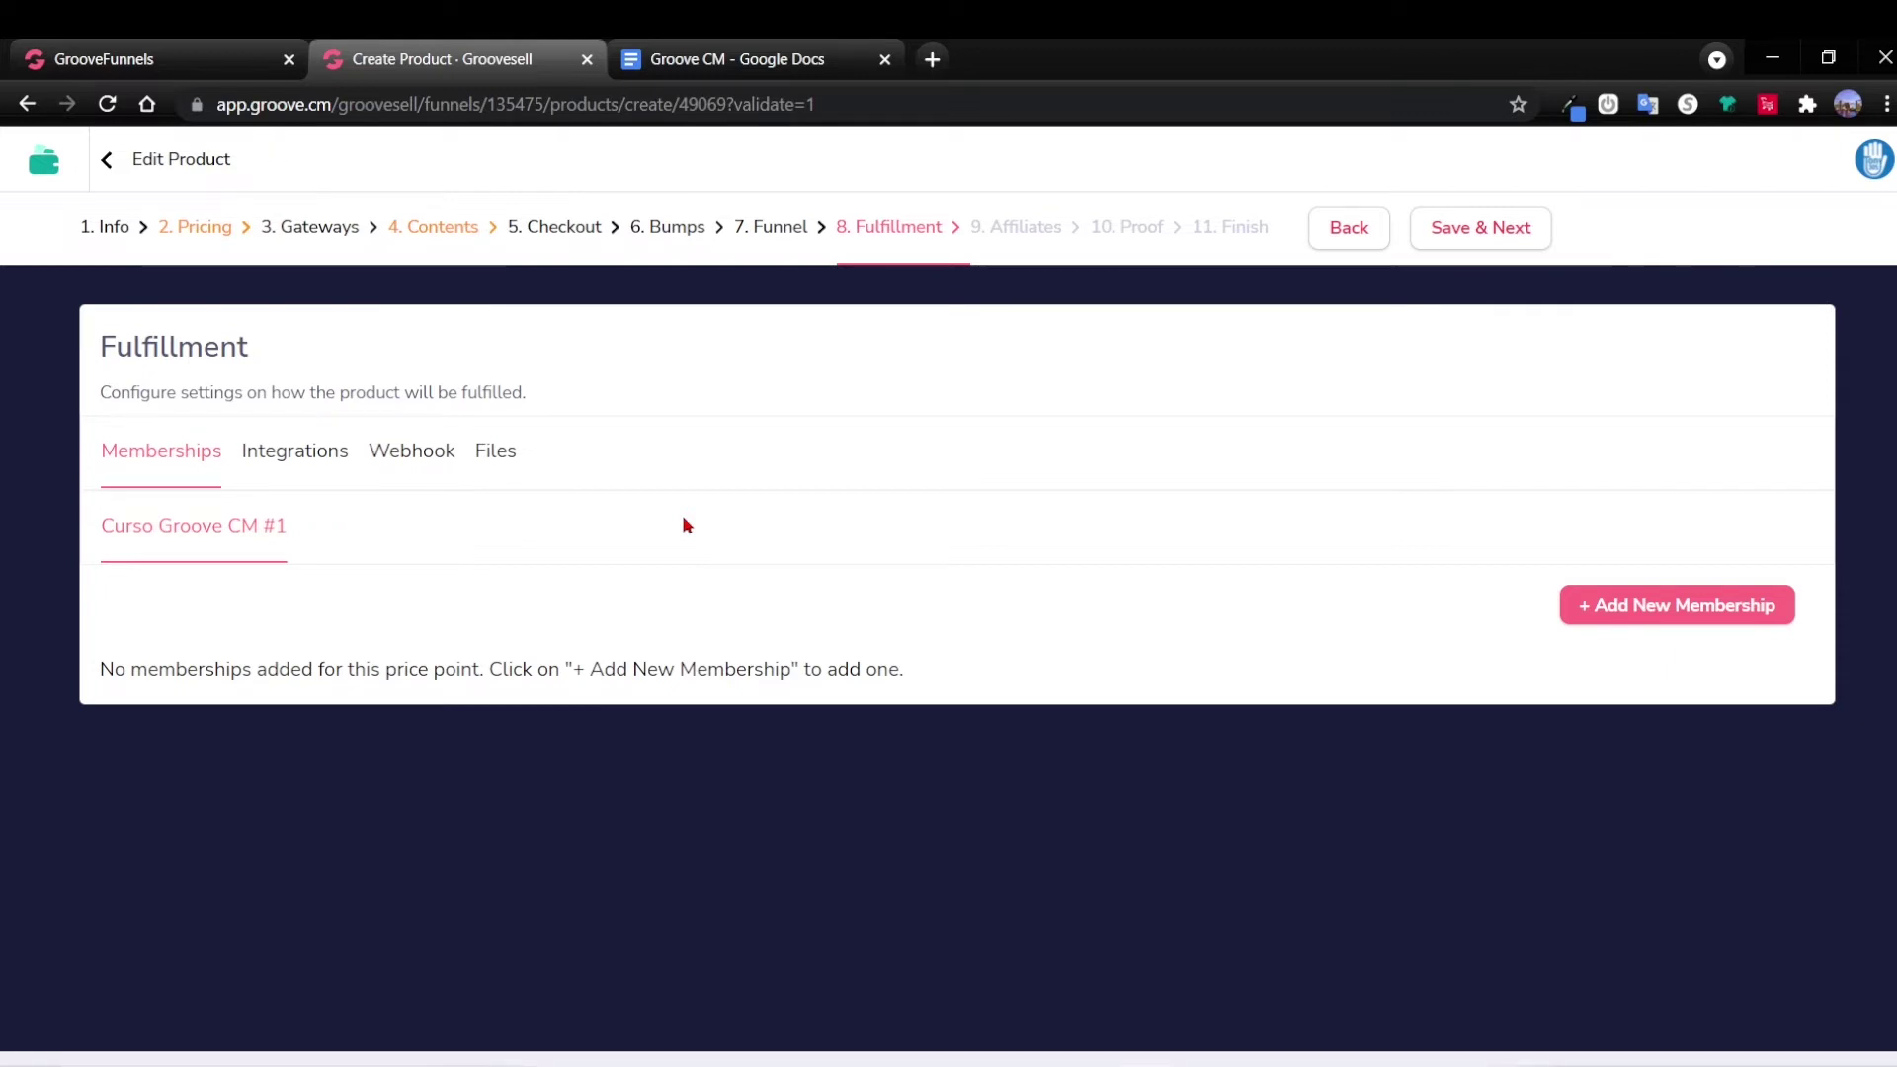
Look through the Integrations, Webhooks and Files fulfillment tabs, then return to Memberships.
click(292, 451)
click(422, 451)
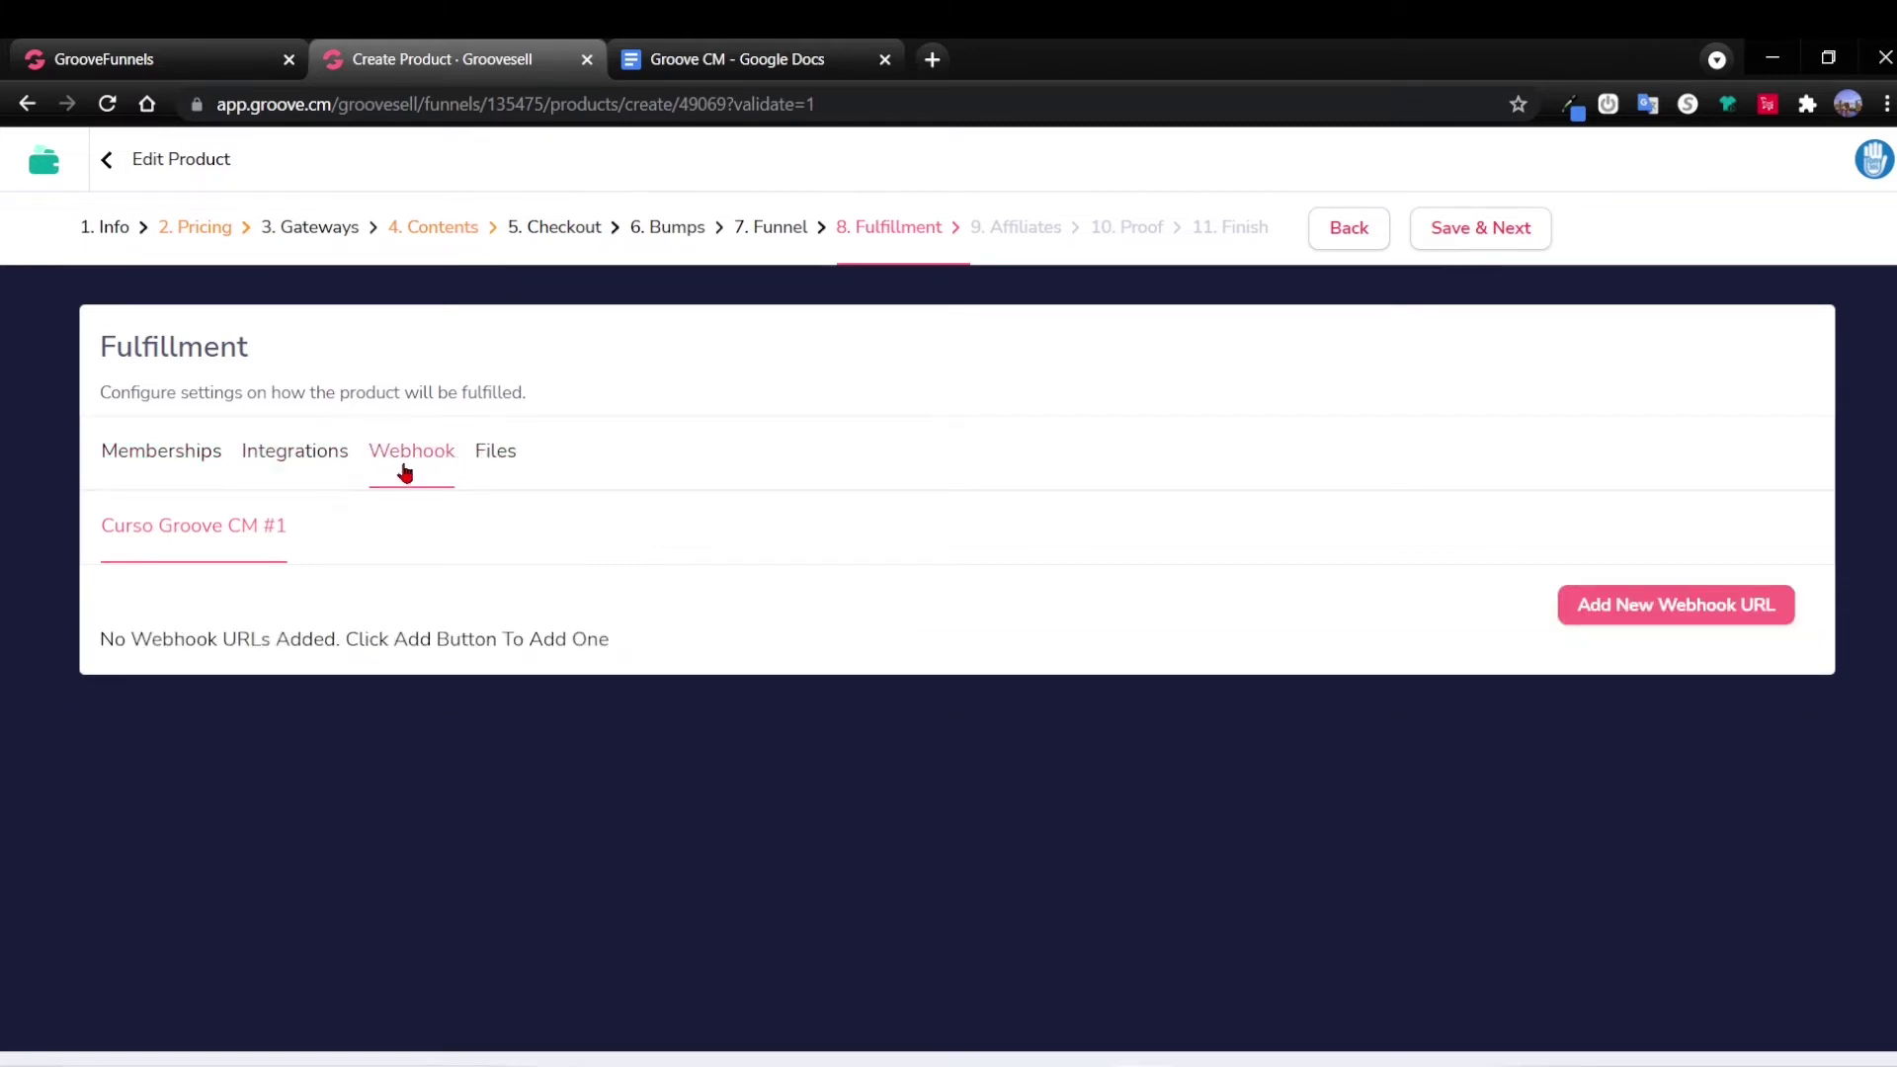
click(296, 460)
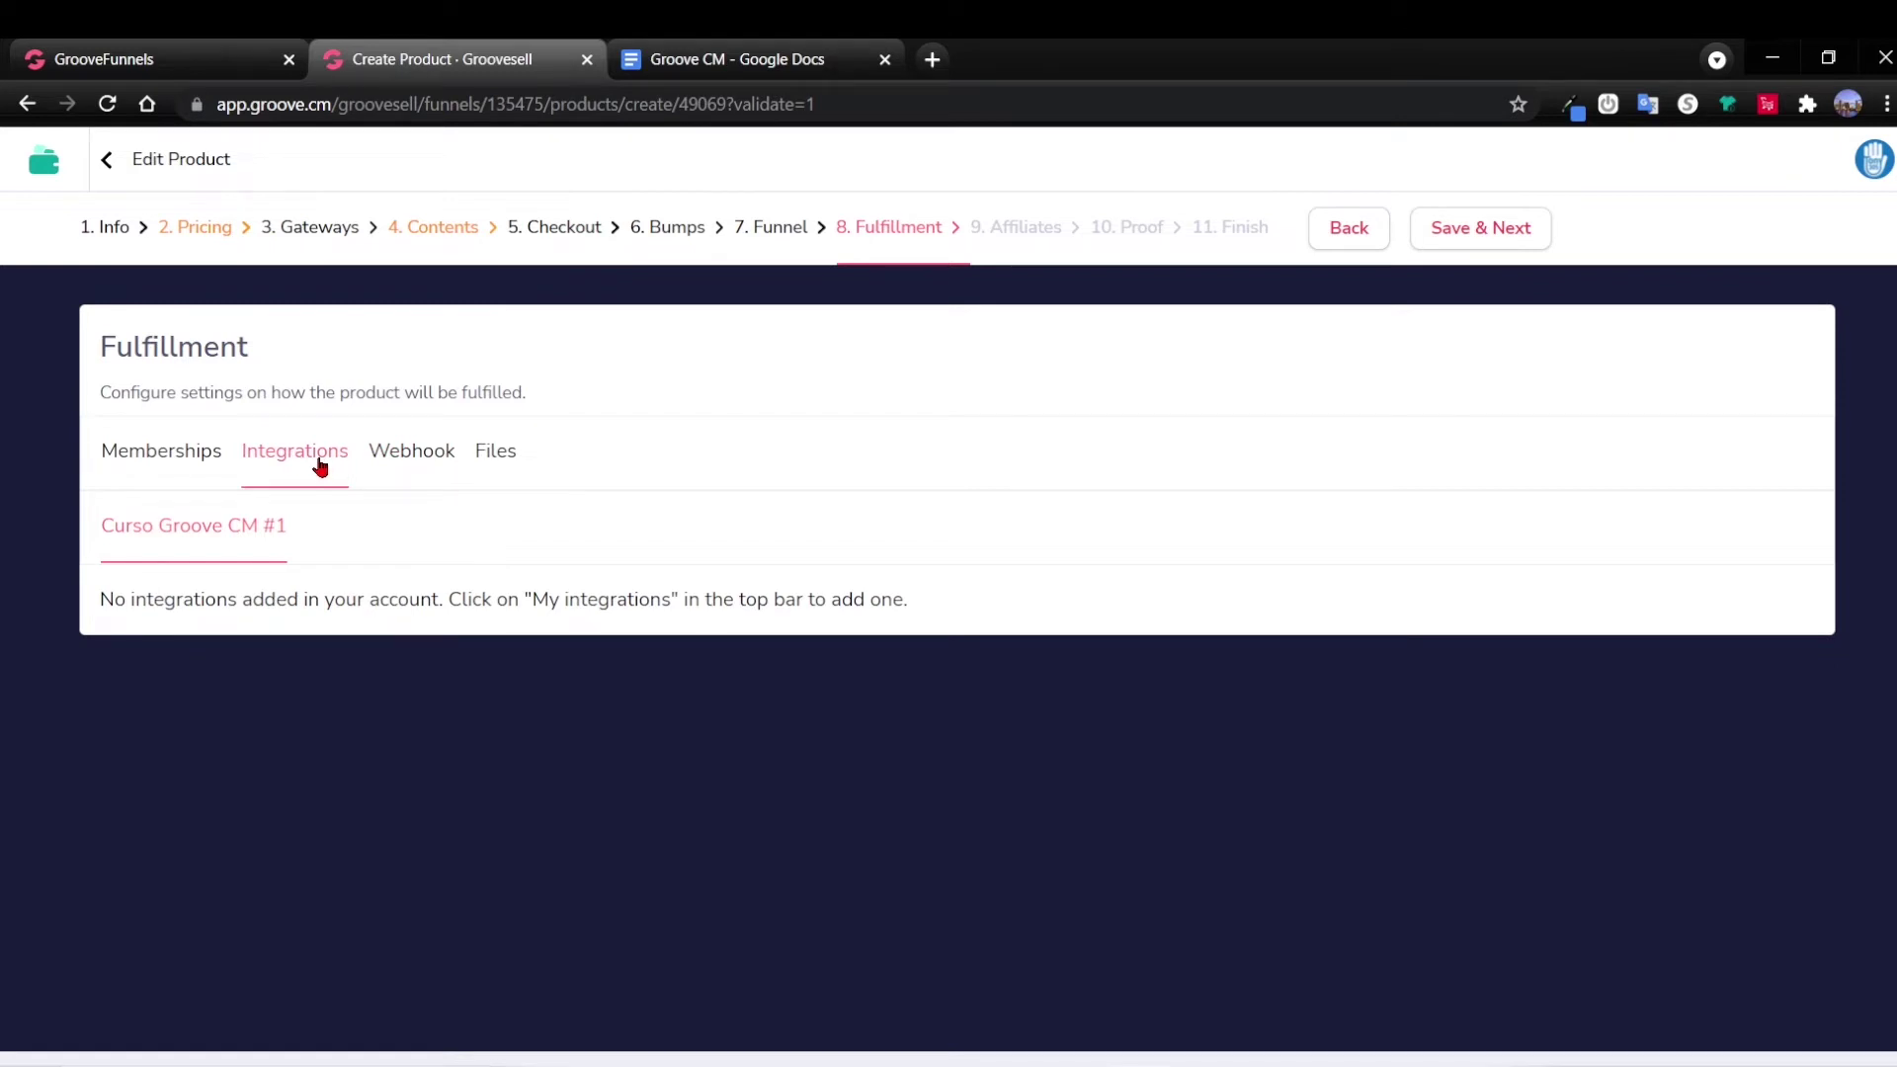
click(488, 460)
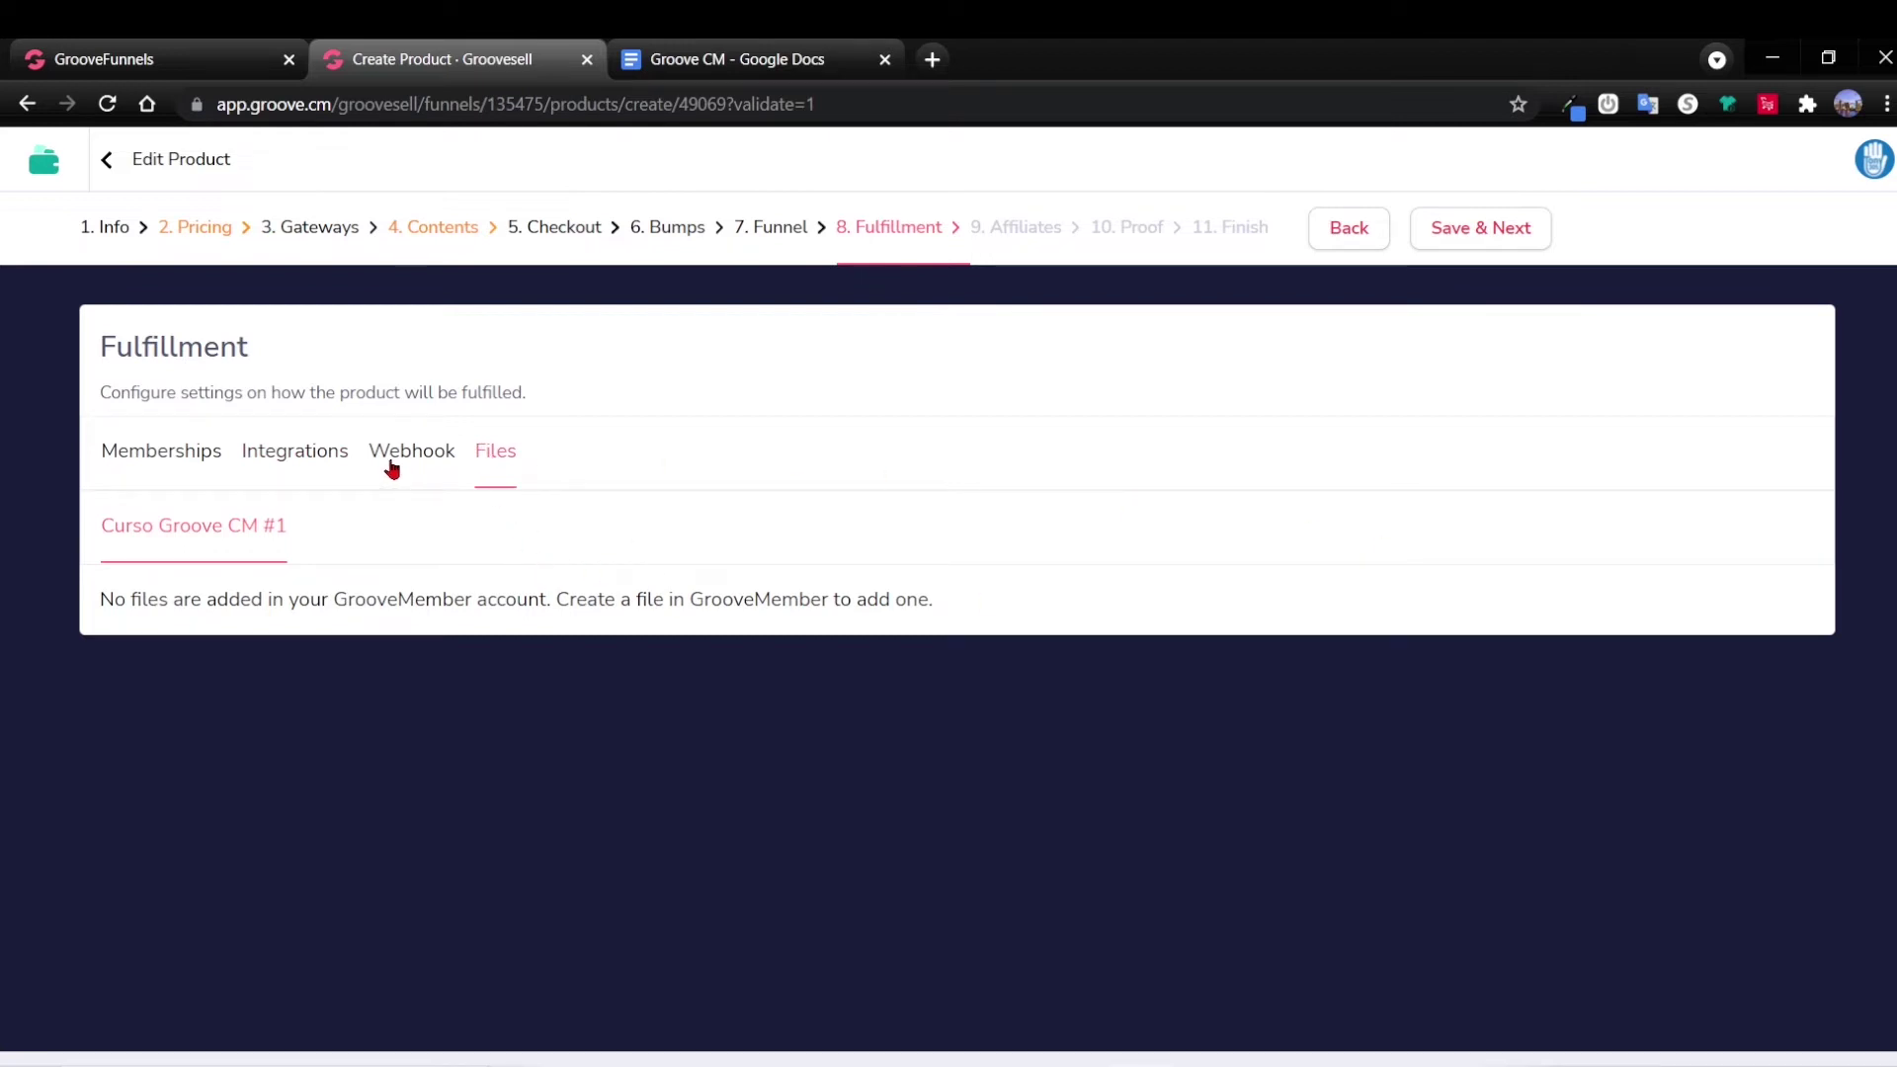
click(153, 456)
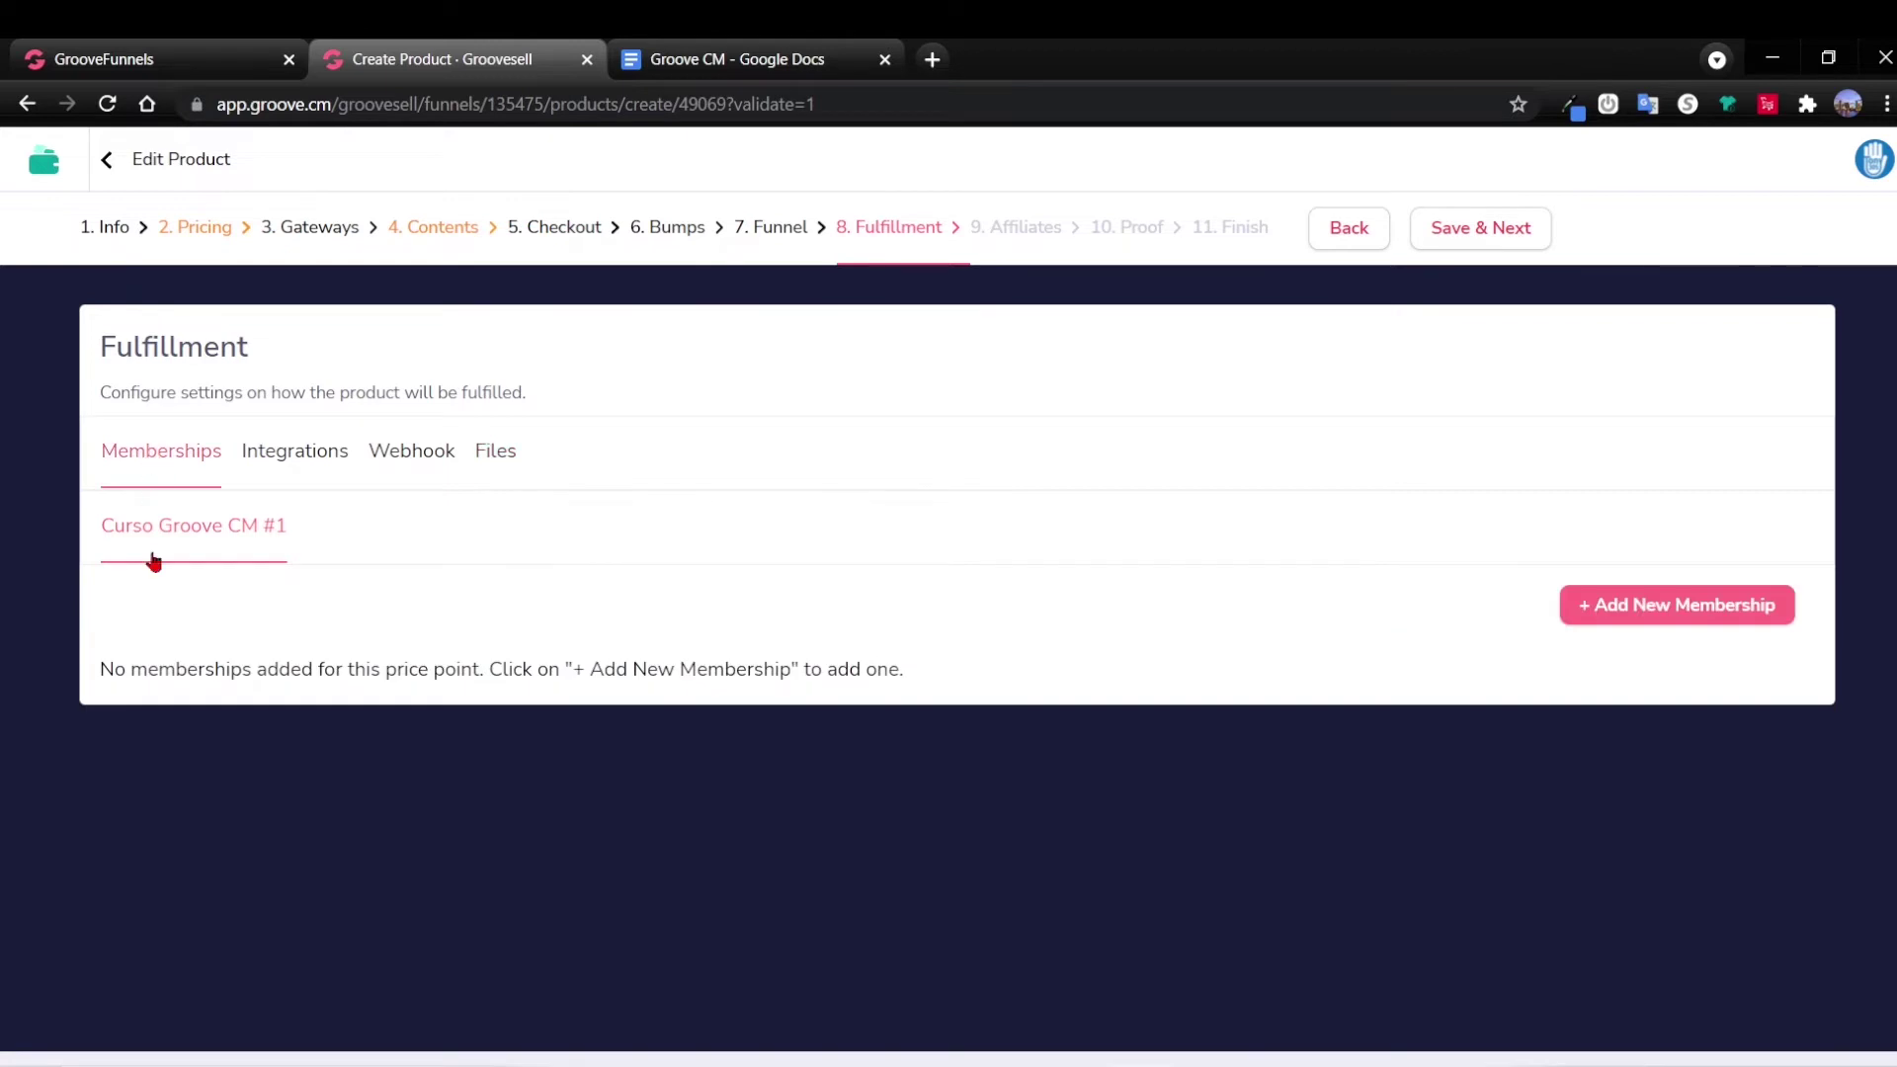
Add the Curso Groove CM 1.0 membership with Lite access level.
click(1592, 610)
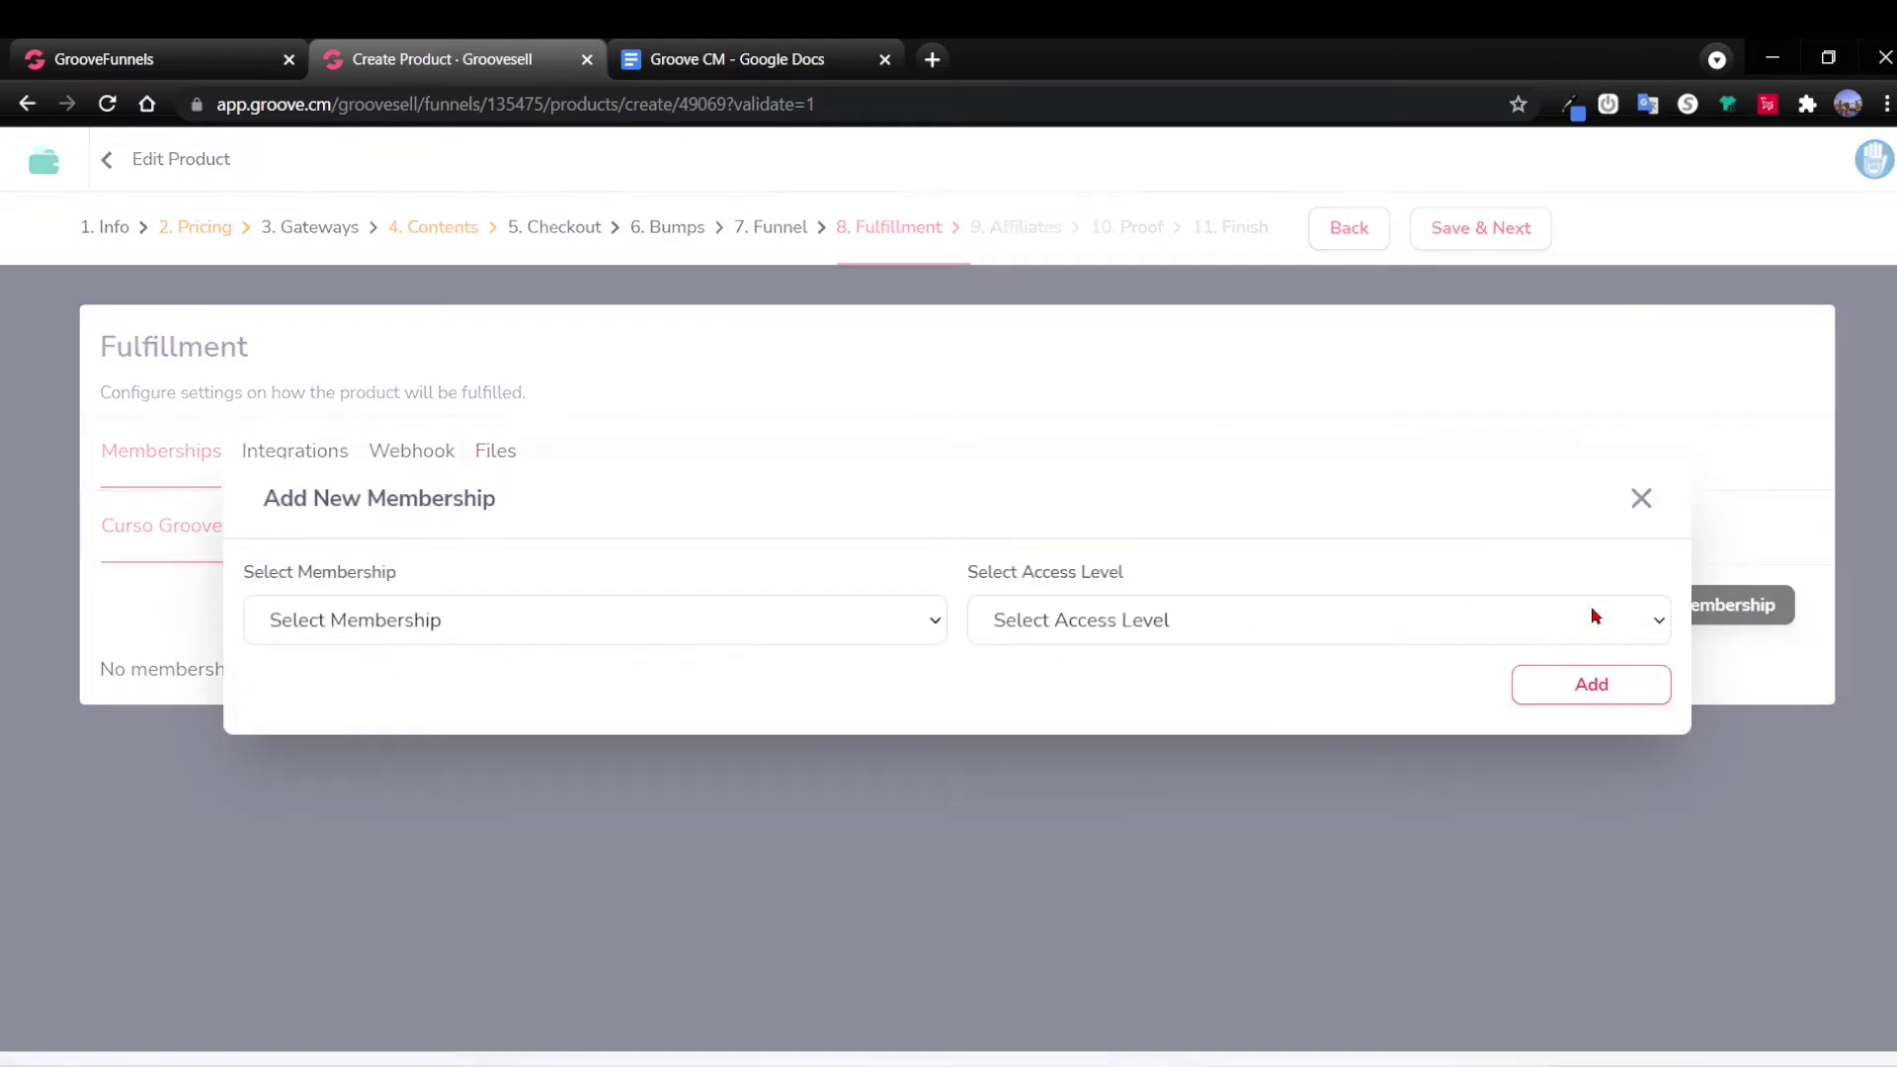
click(932, 622)
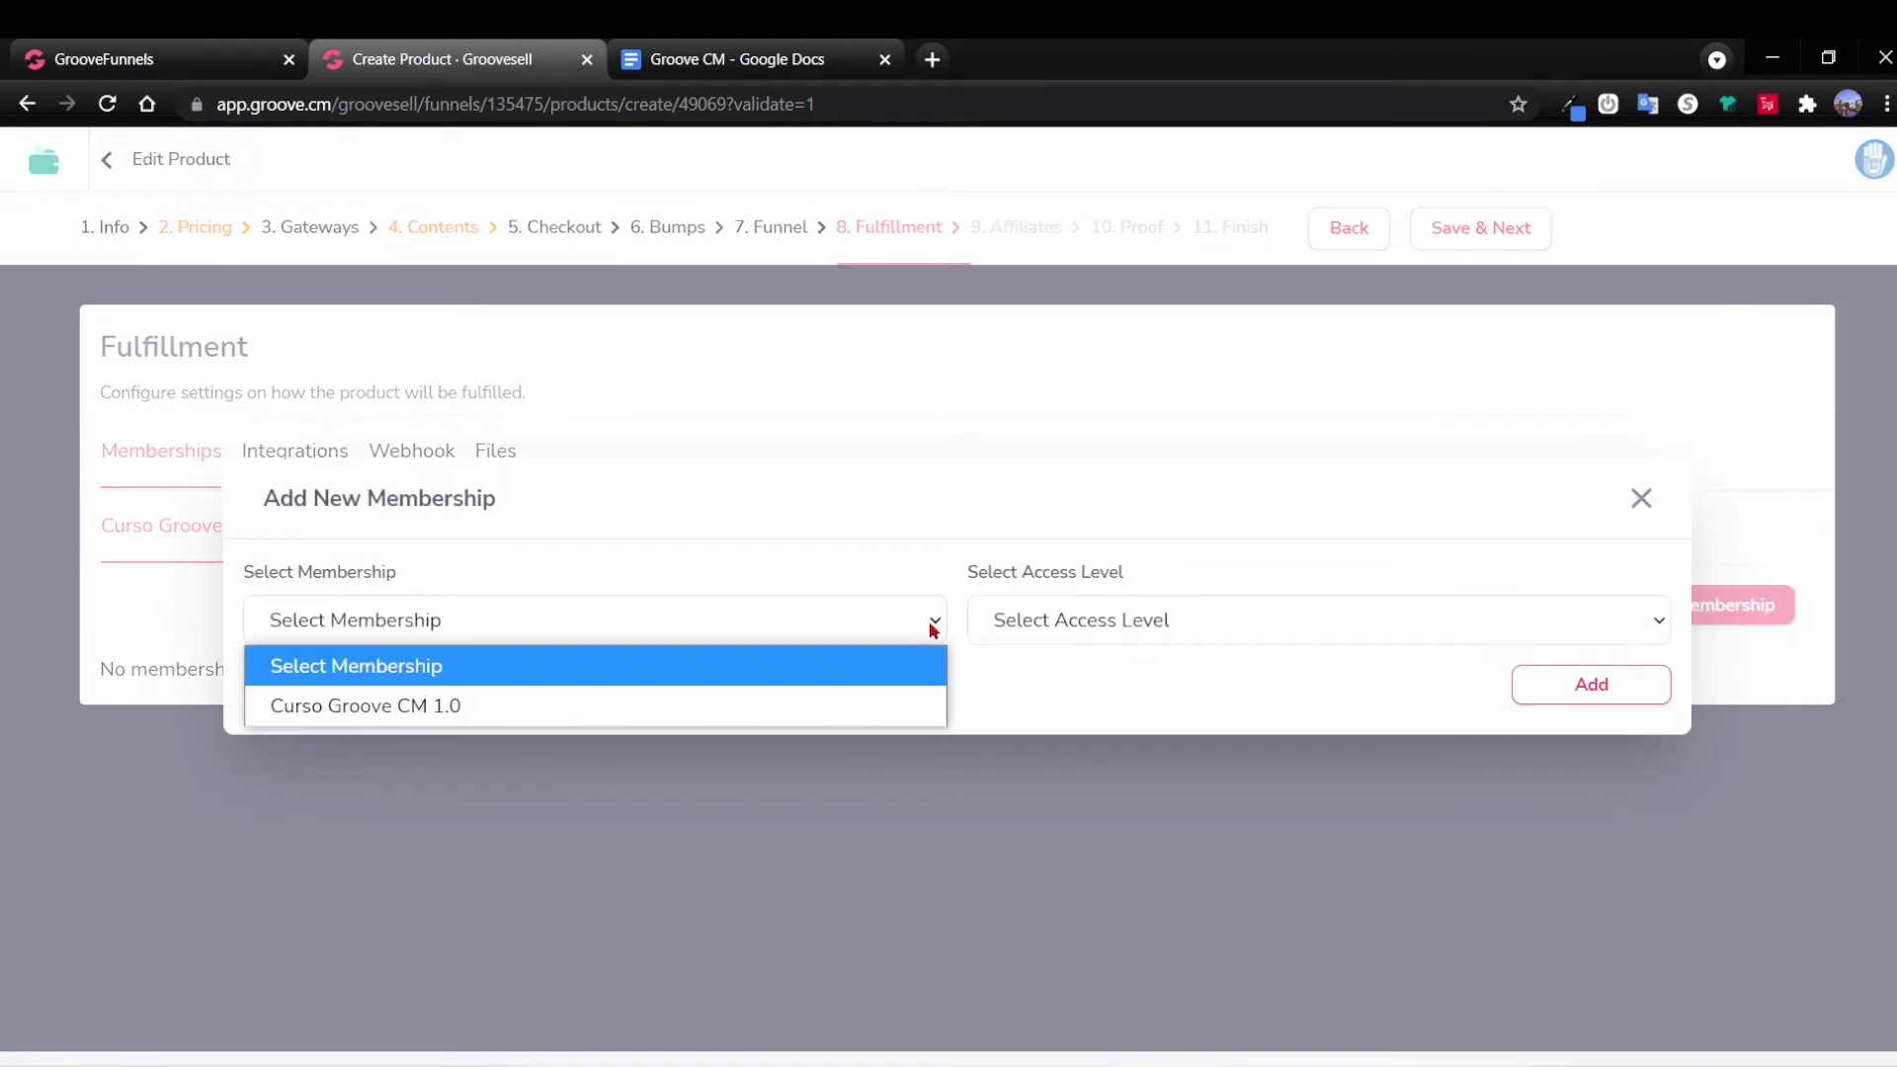
click(507, 707)
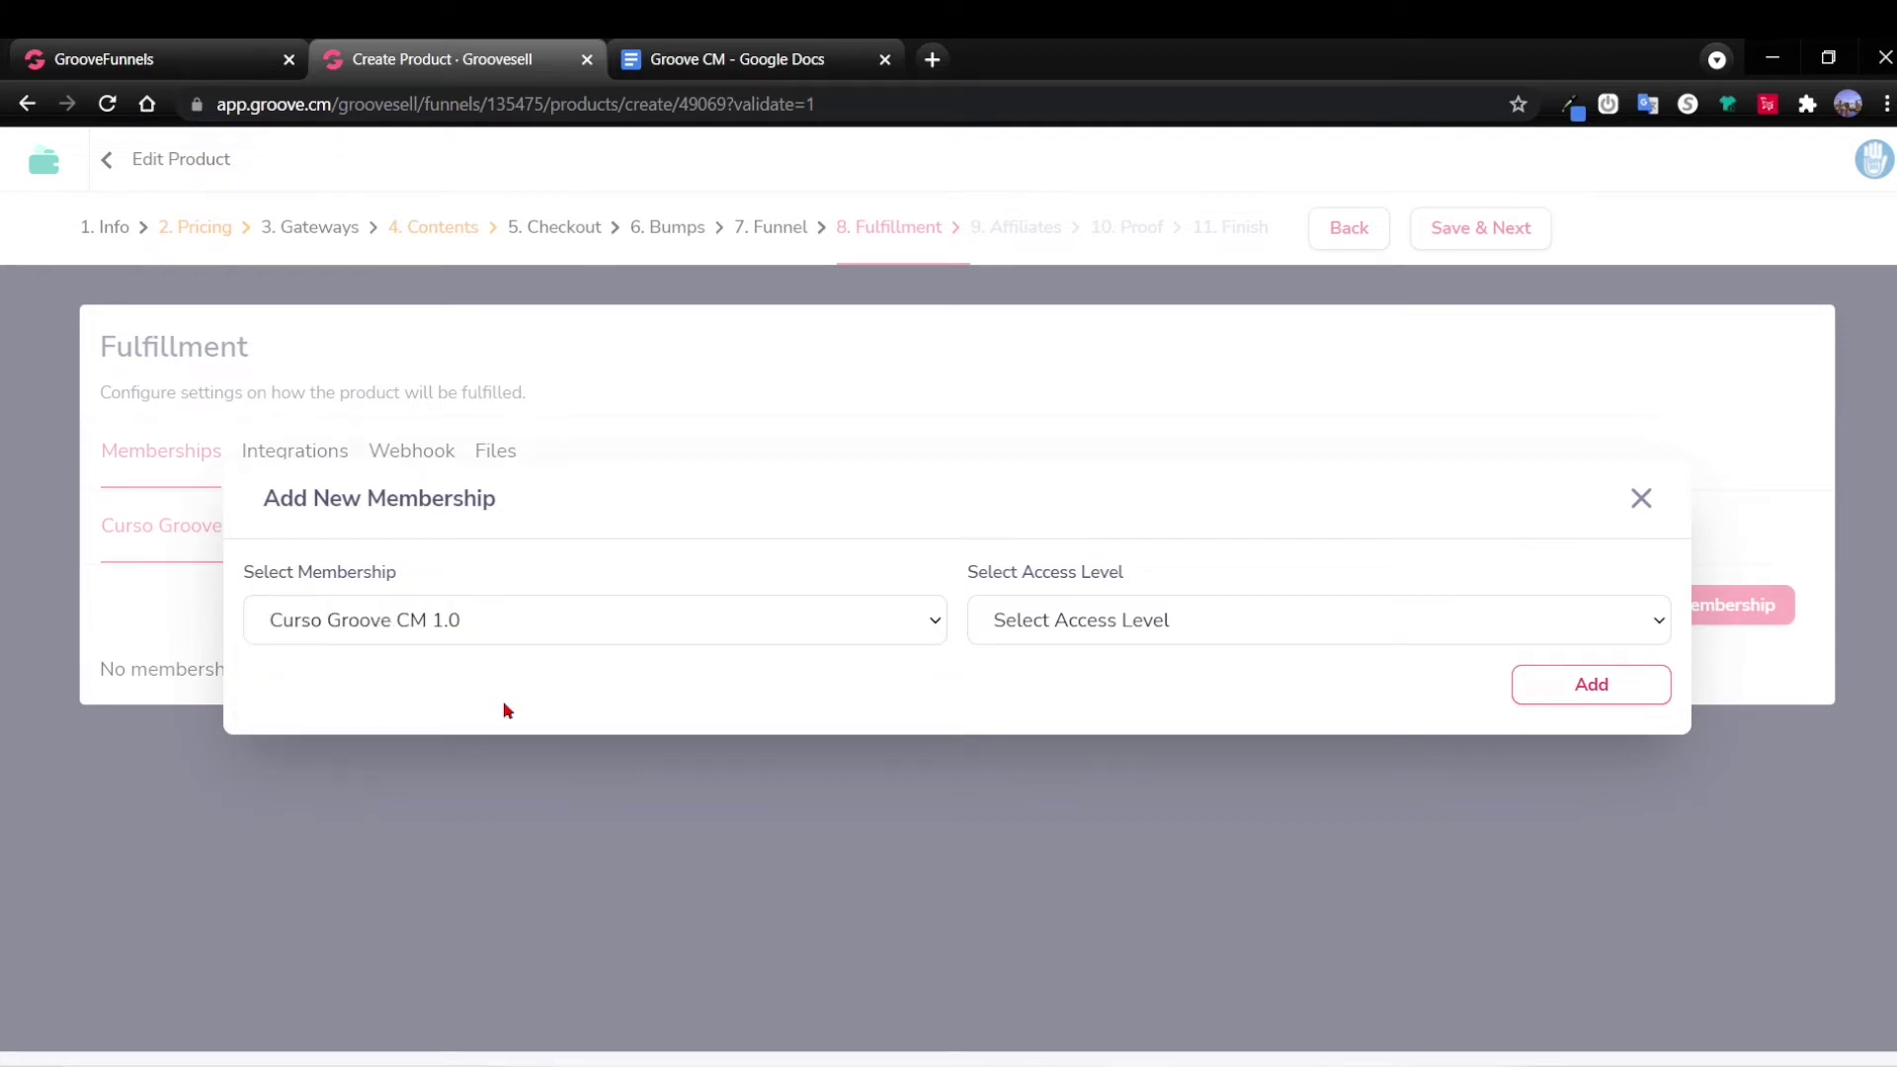
click(1224, 631)
click(1006, 709)
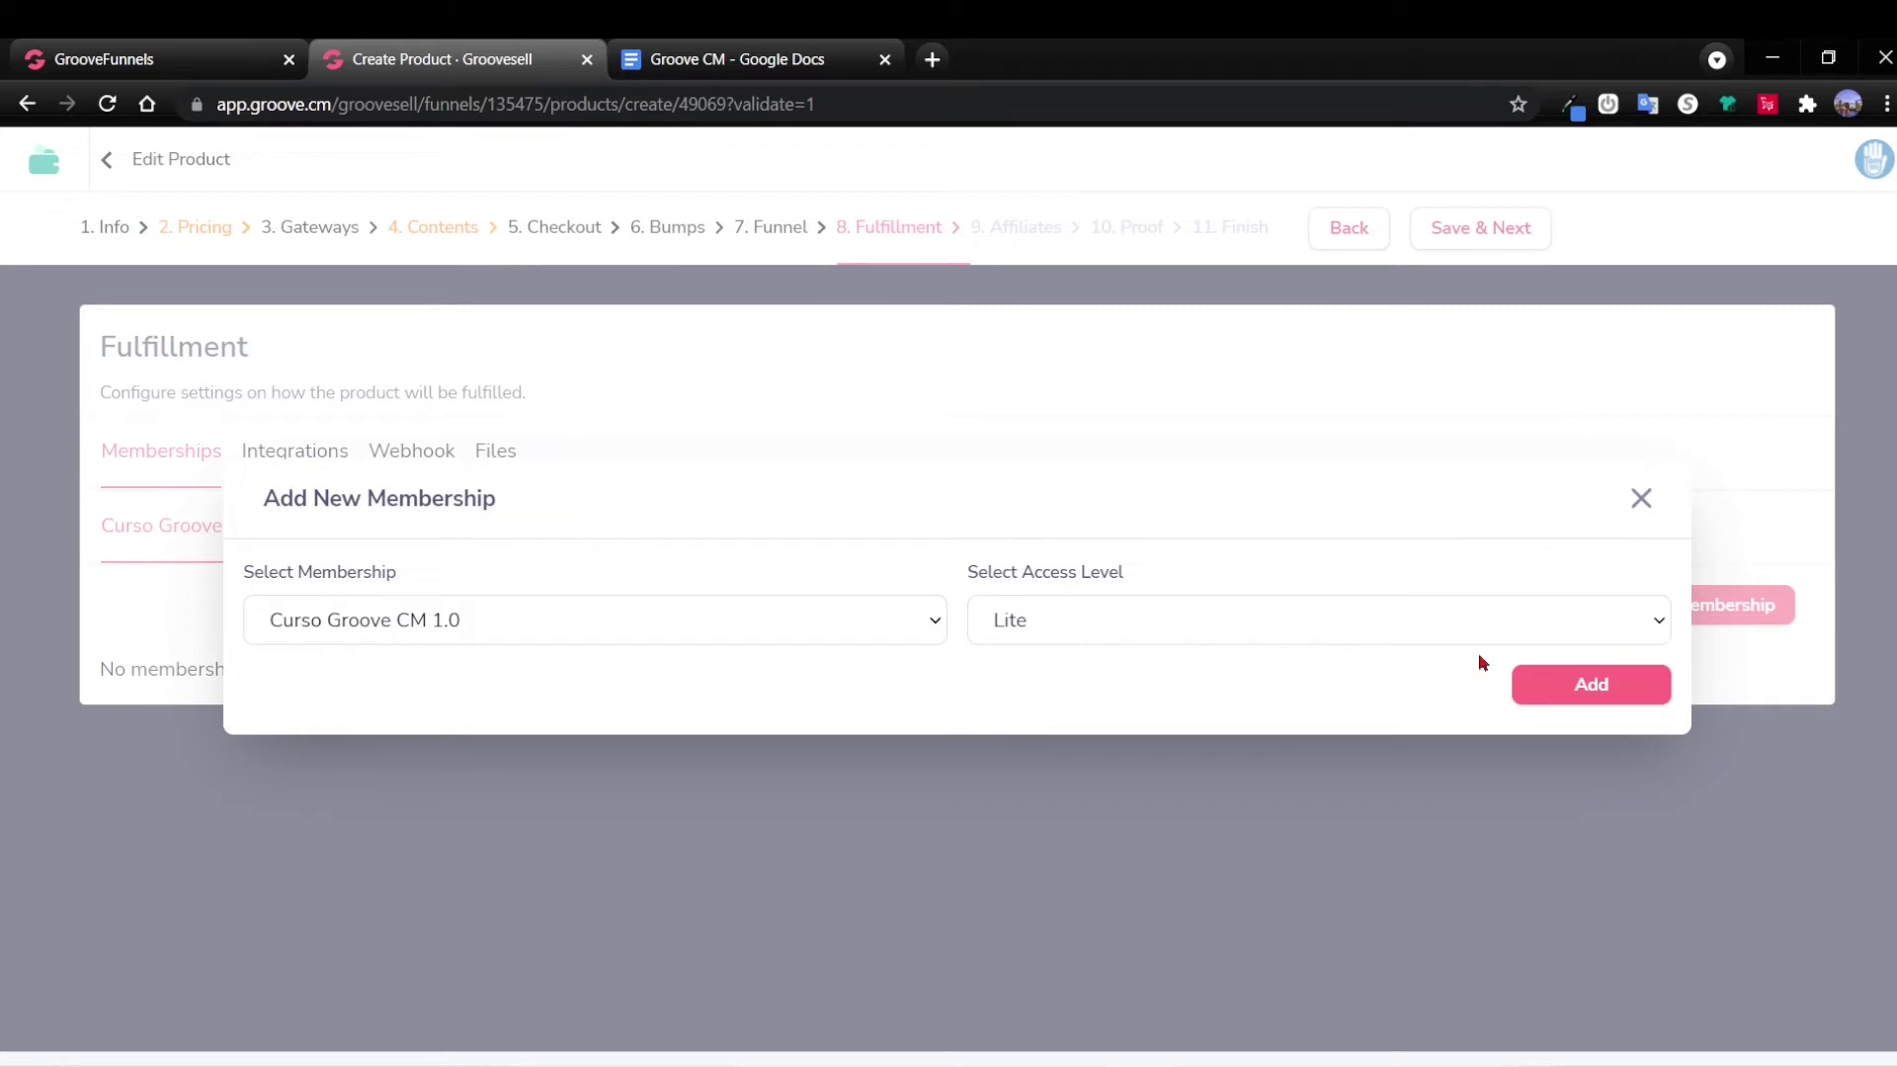
click(1589, 689)
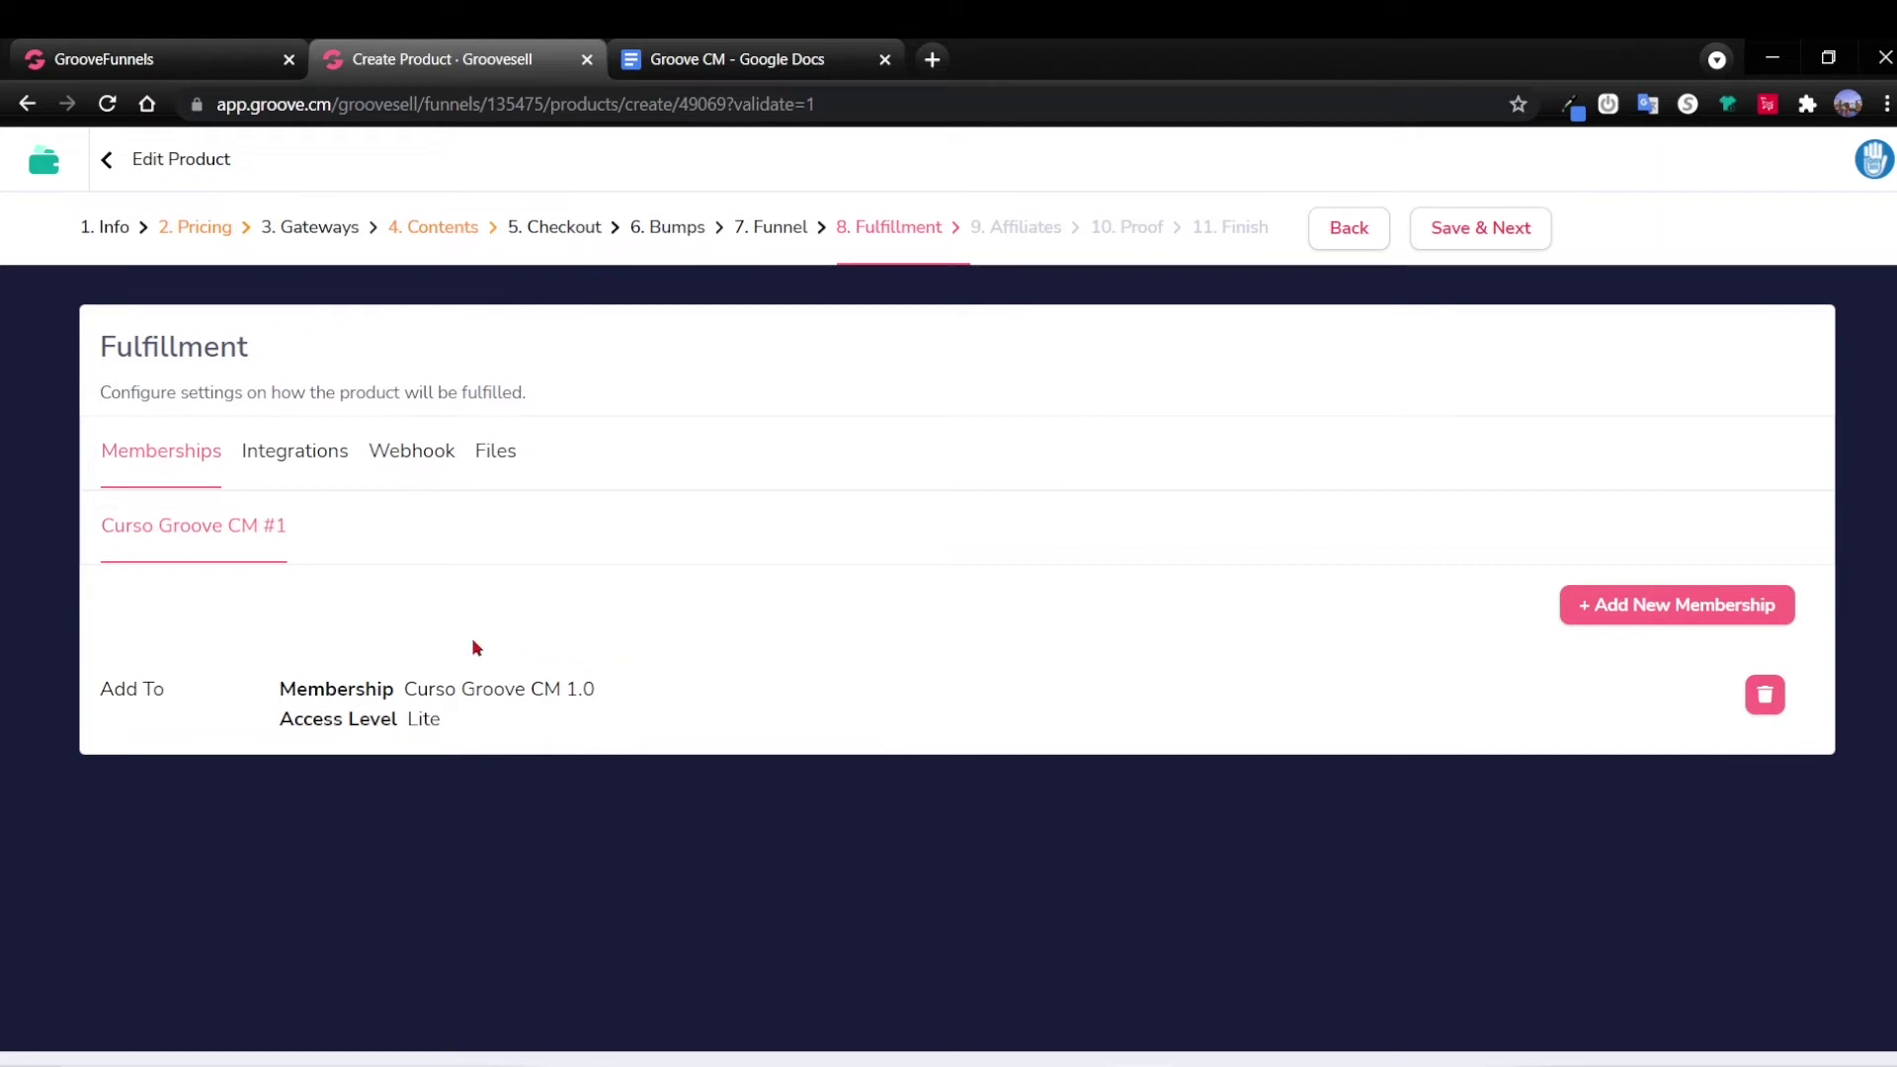
Save fulfillment and skip the affiliate program and proof widgets to reach the Finish page.
click(1471, 233)
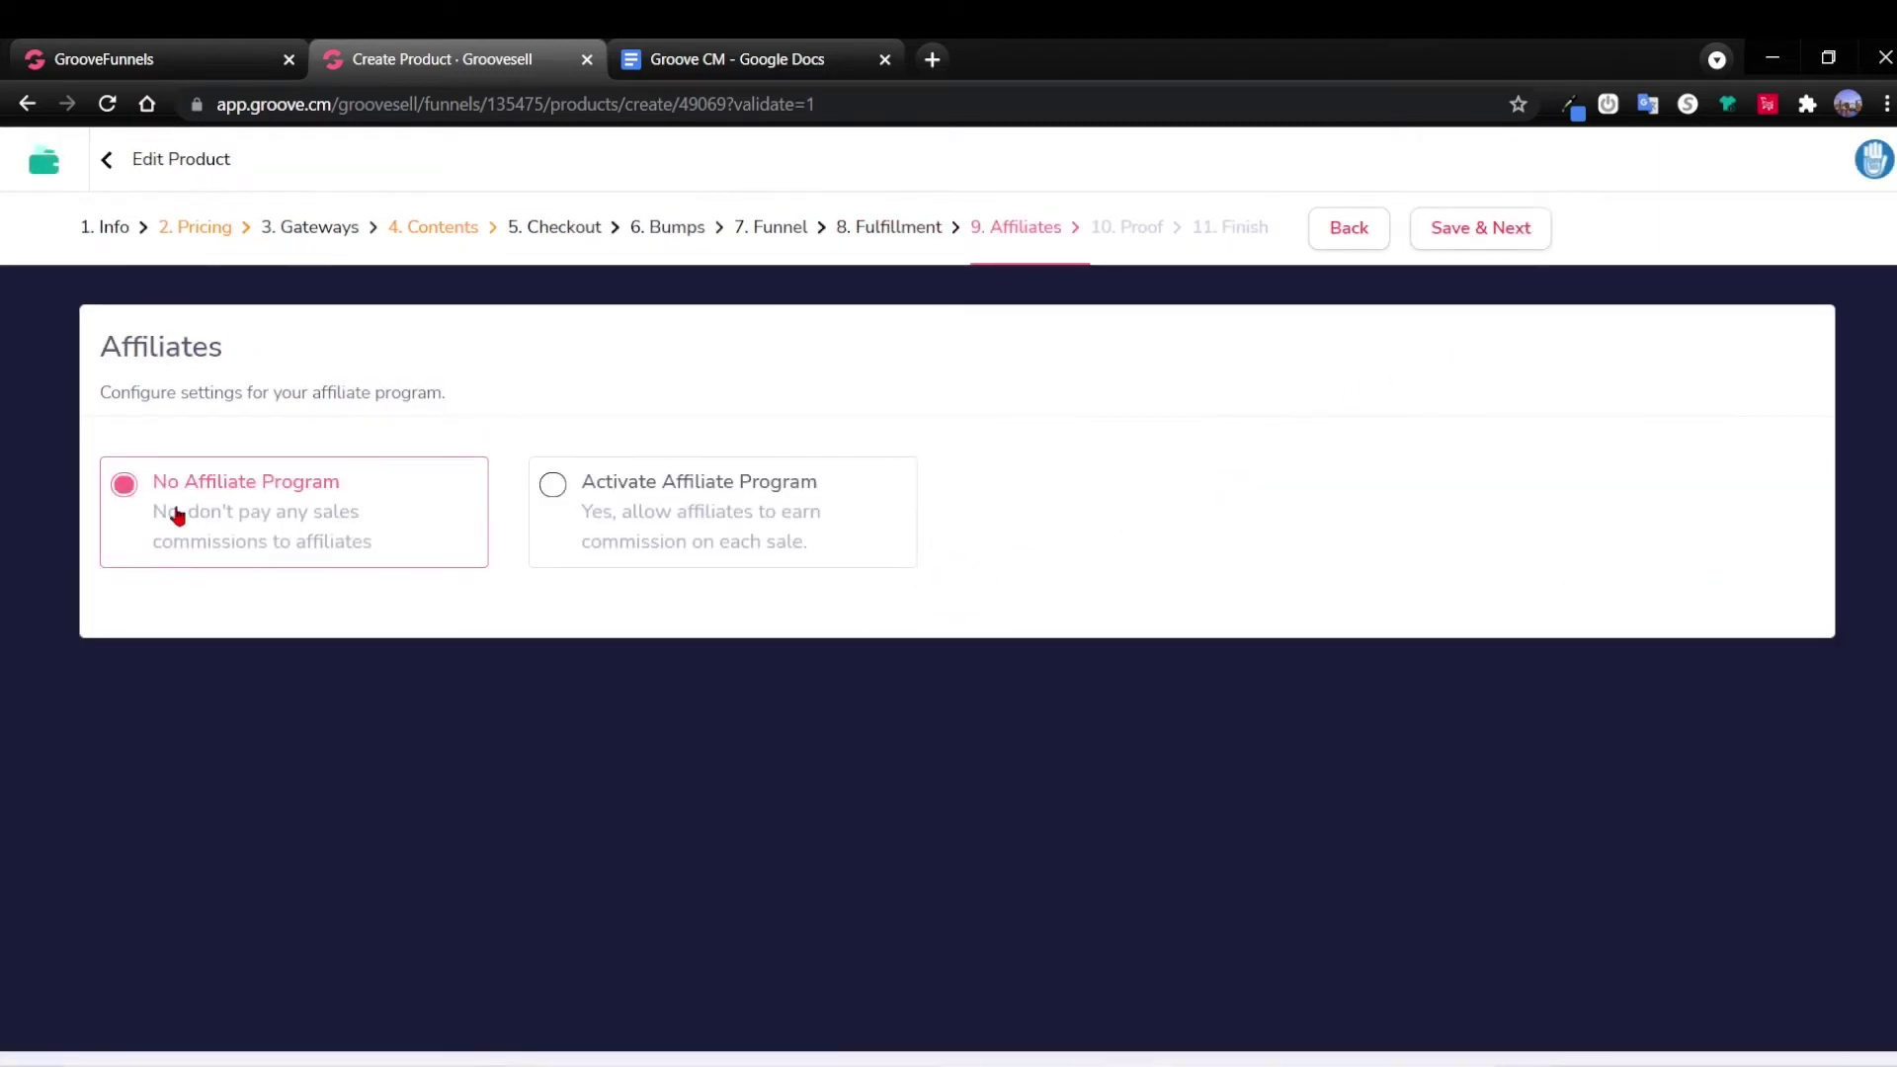
click(1476, 237)
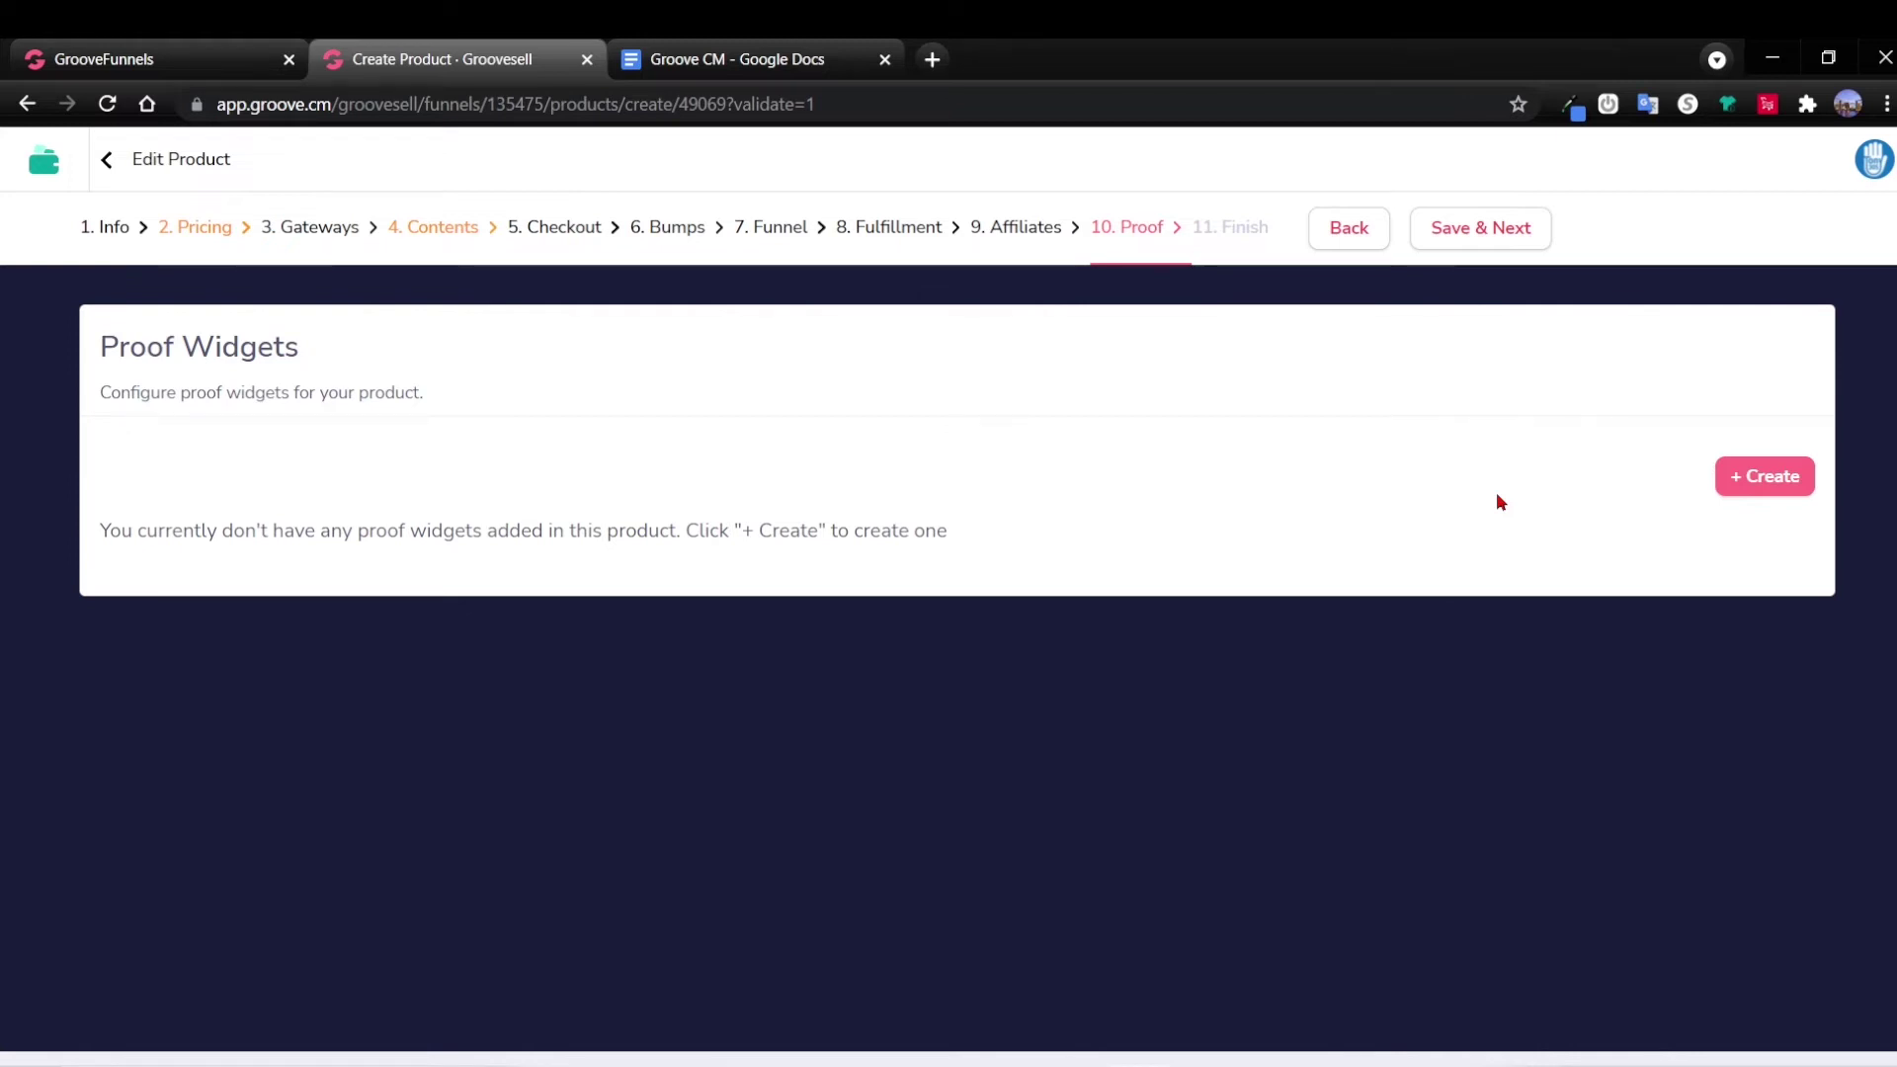
click(1482, 234)
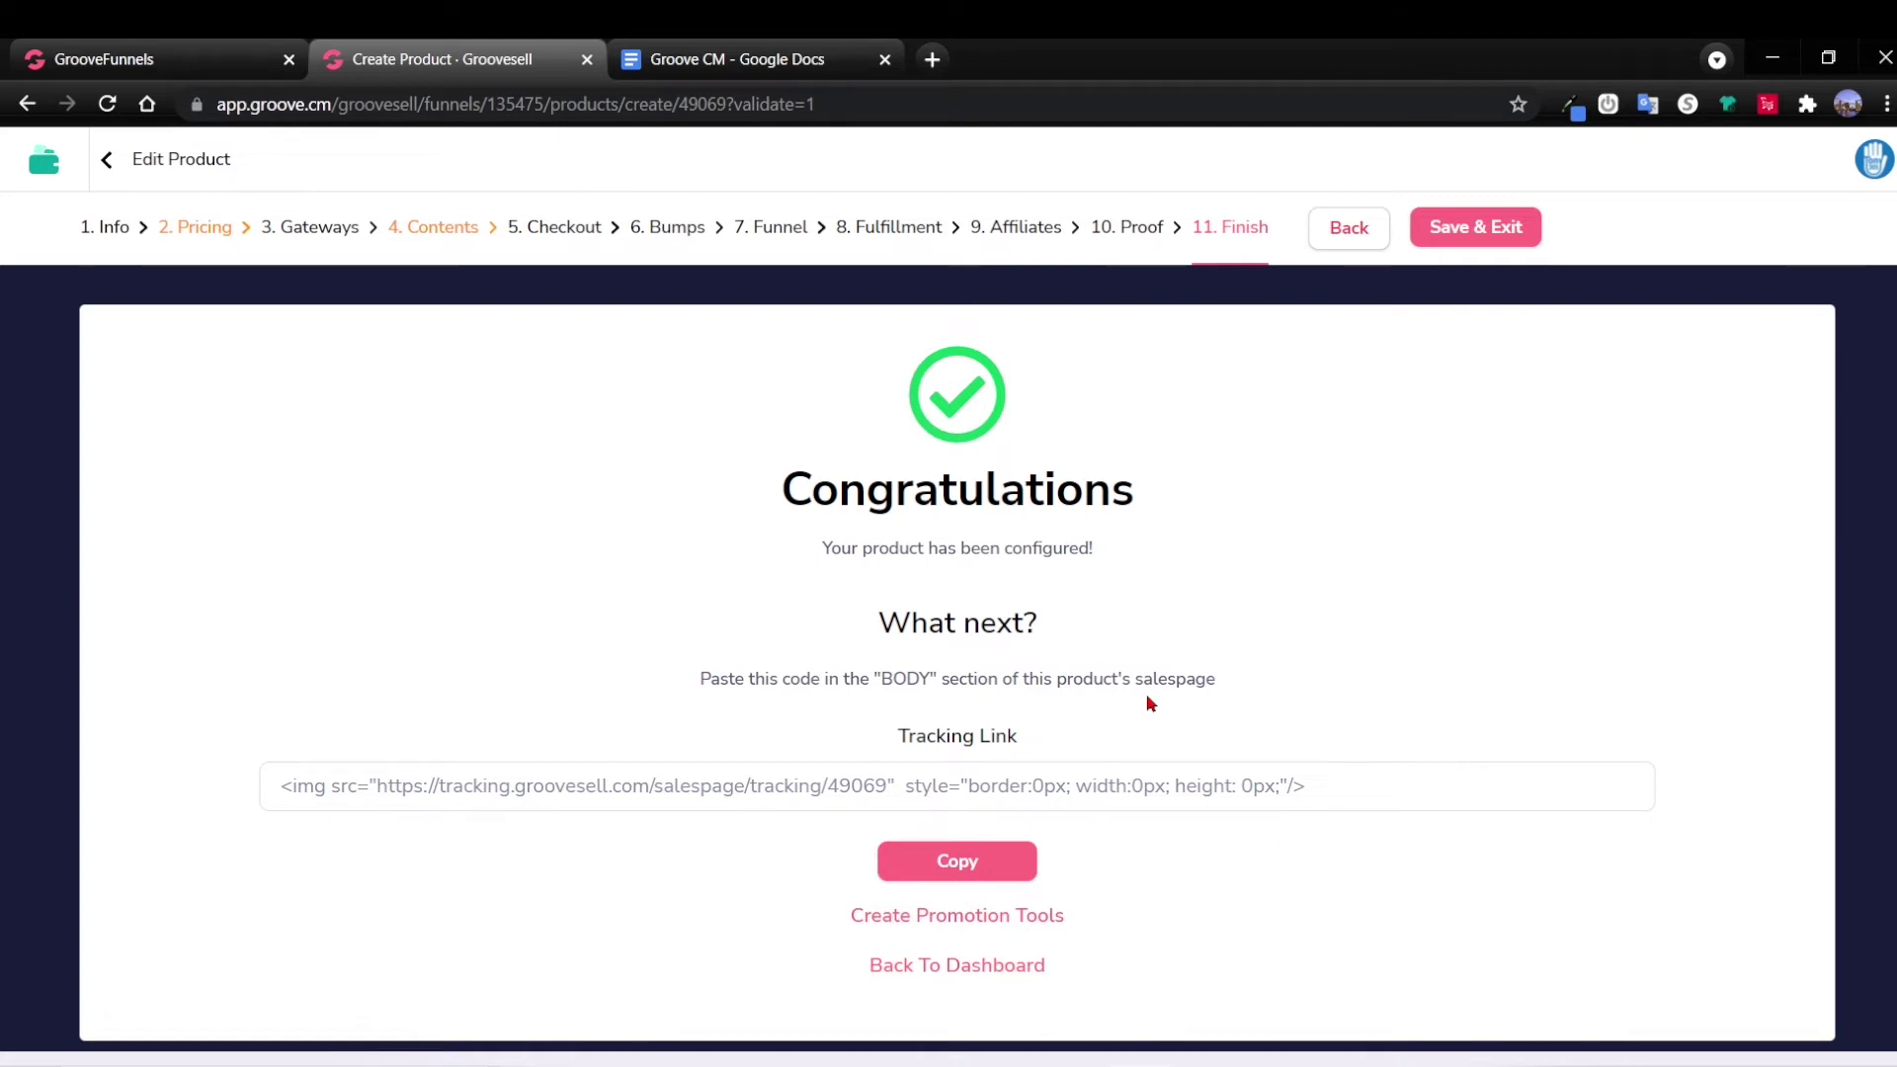
Copy the product's tracking code and paste it on the last line of the Notepad notes.
click(969, 865)
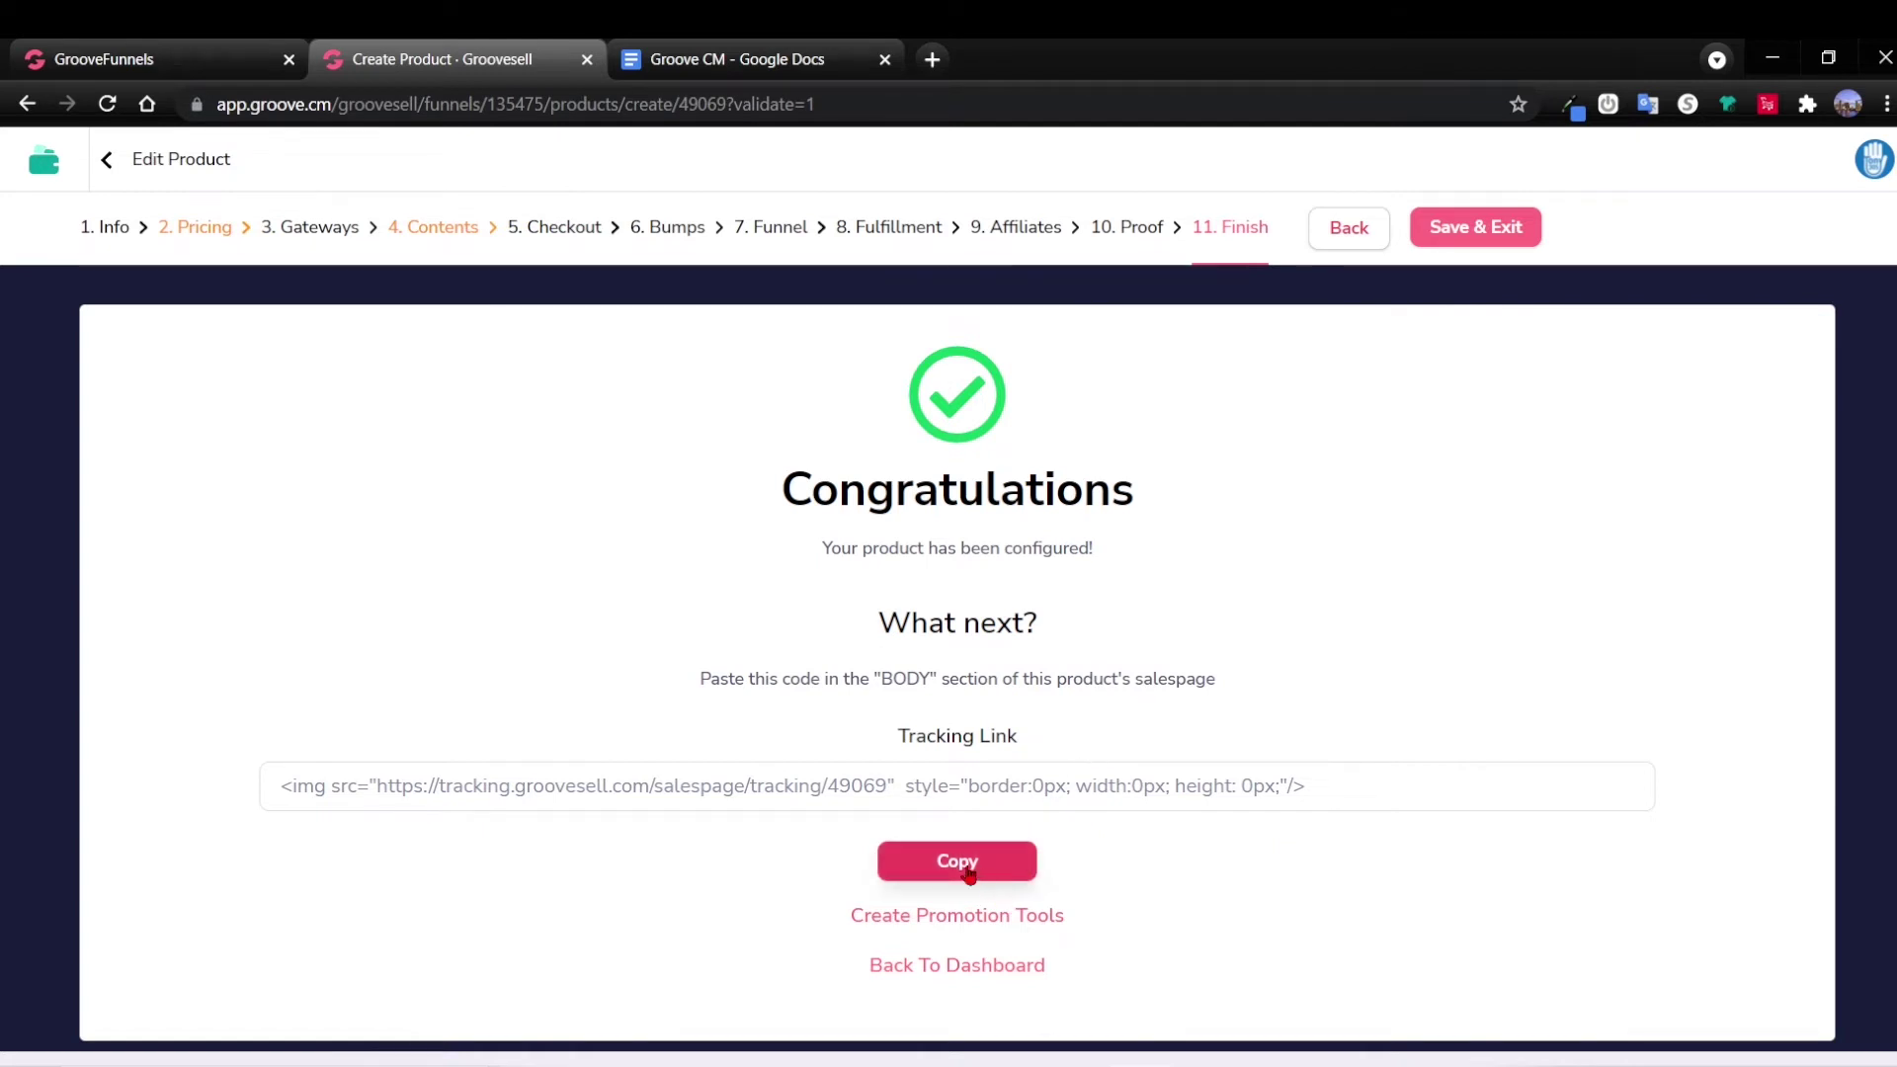
click(969, 867)
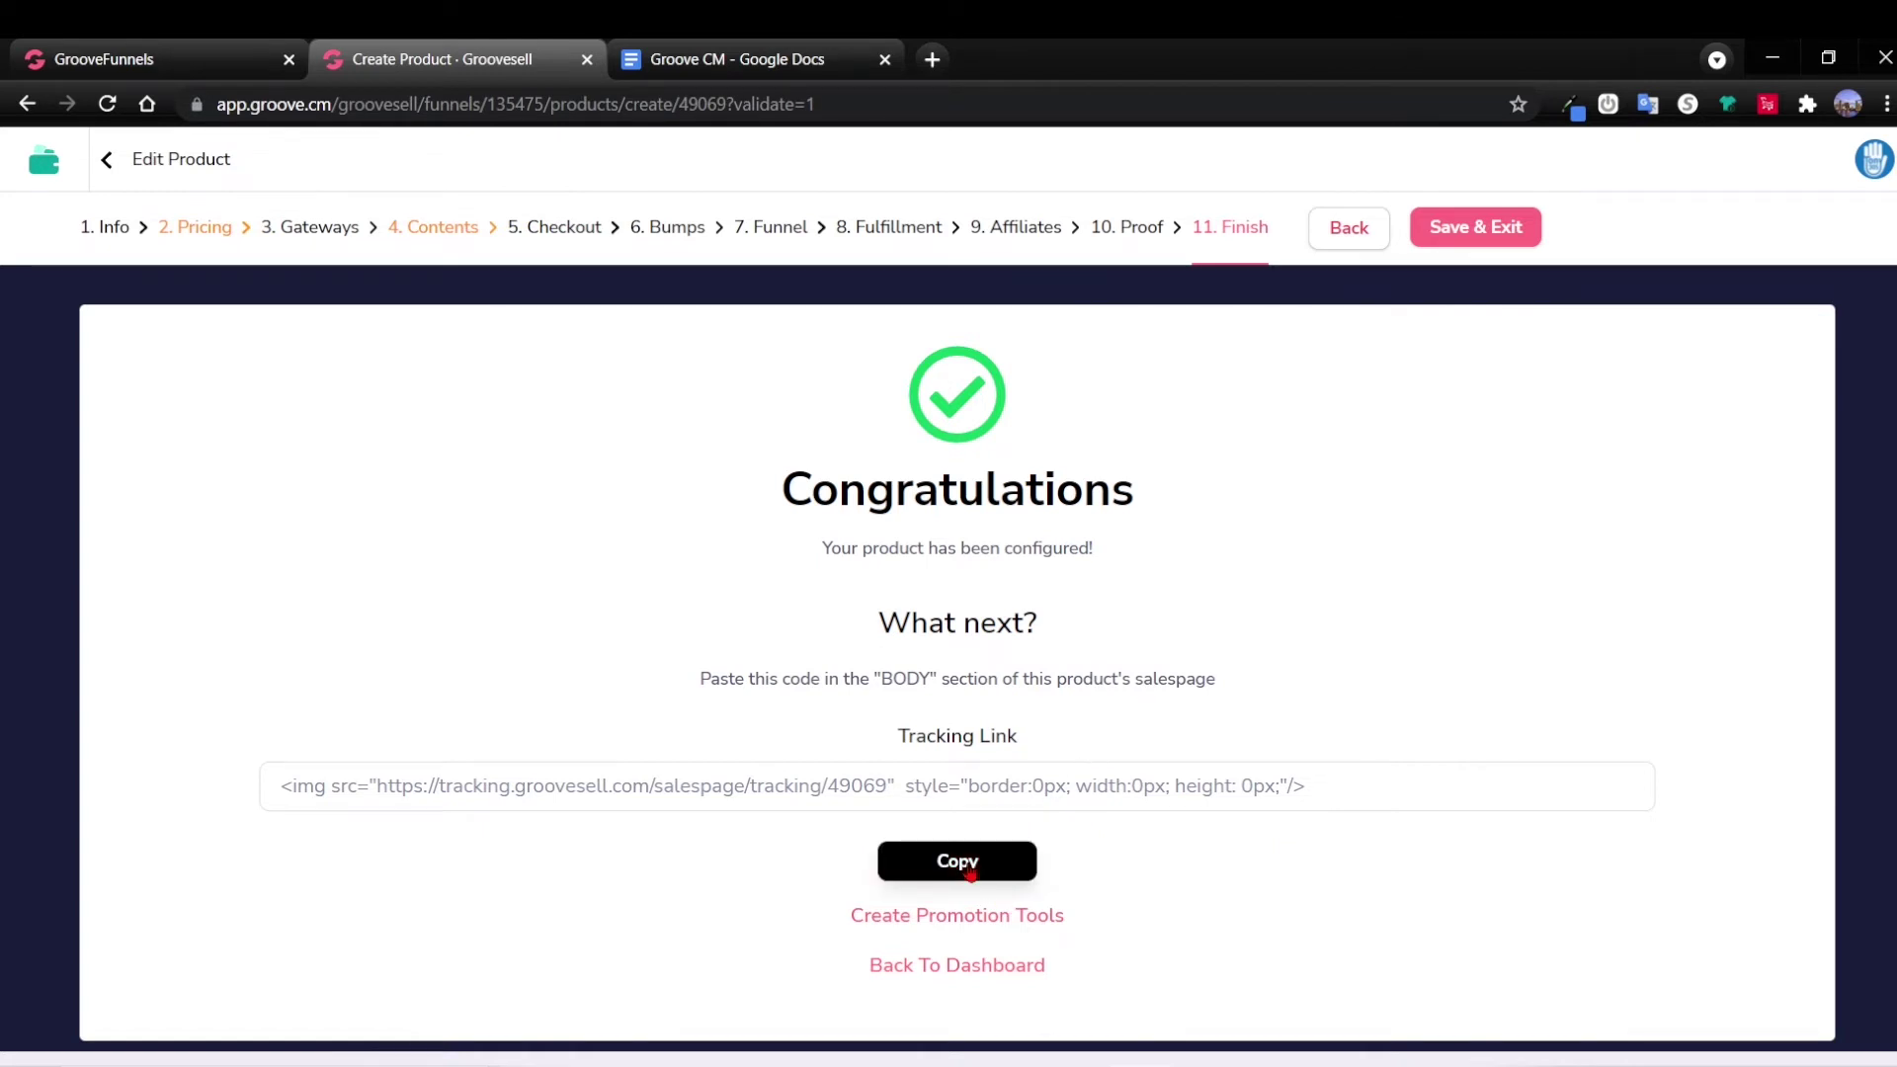
key(alt+Tab)
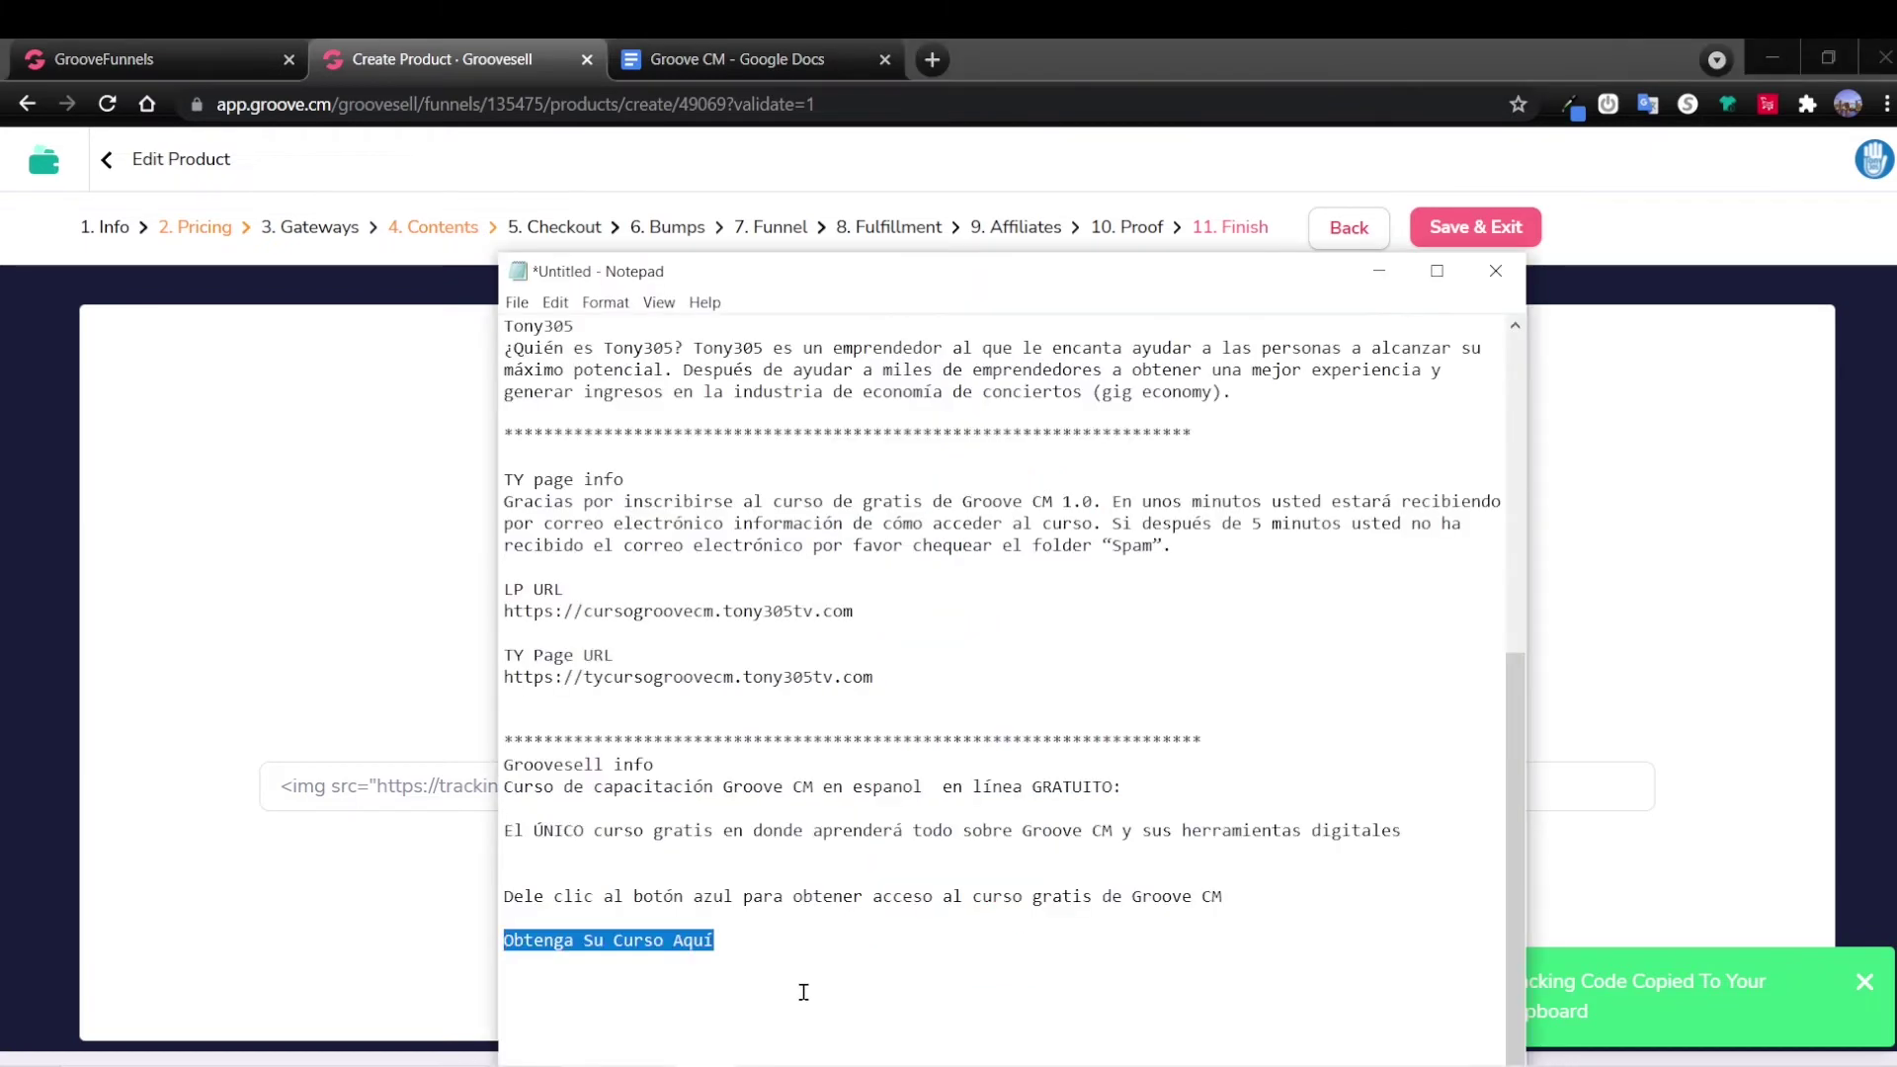
click(803, 986)
key(ctrl+v)
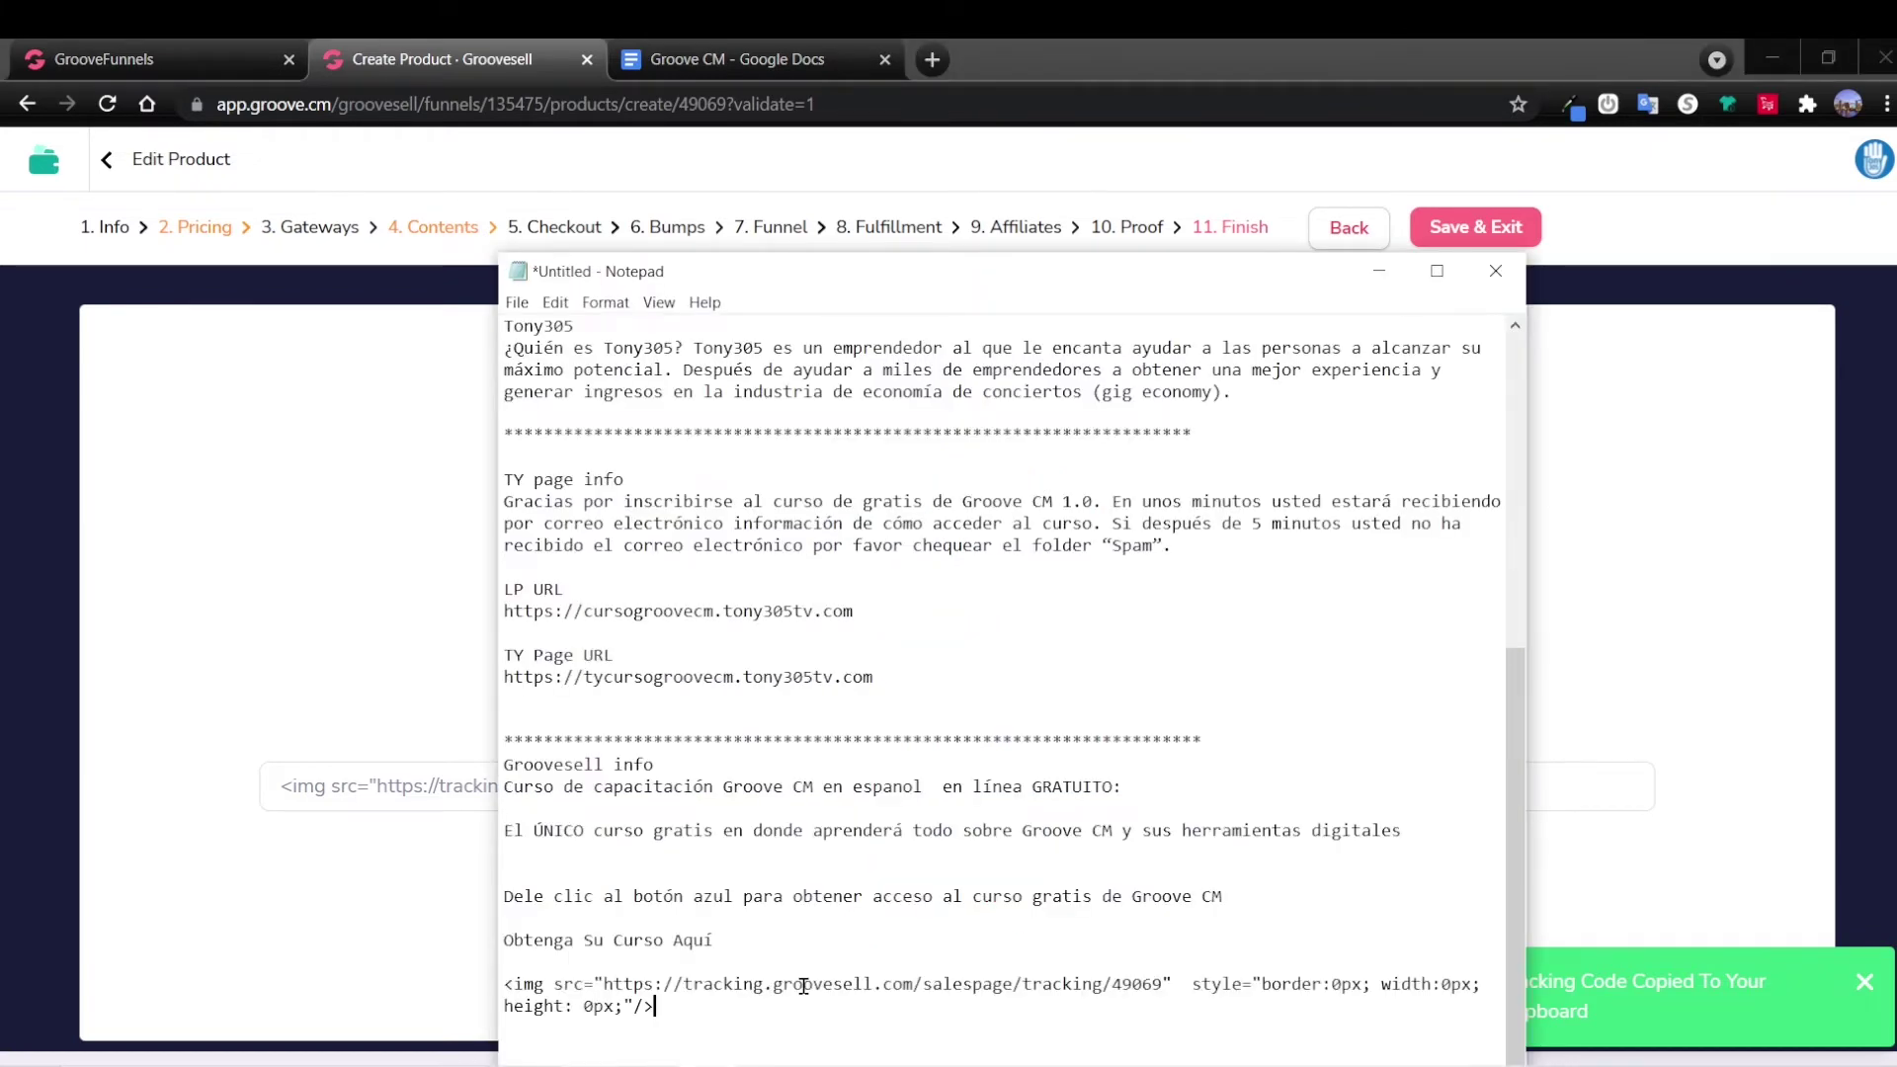
click(1379, 271)
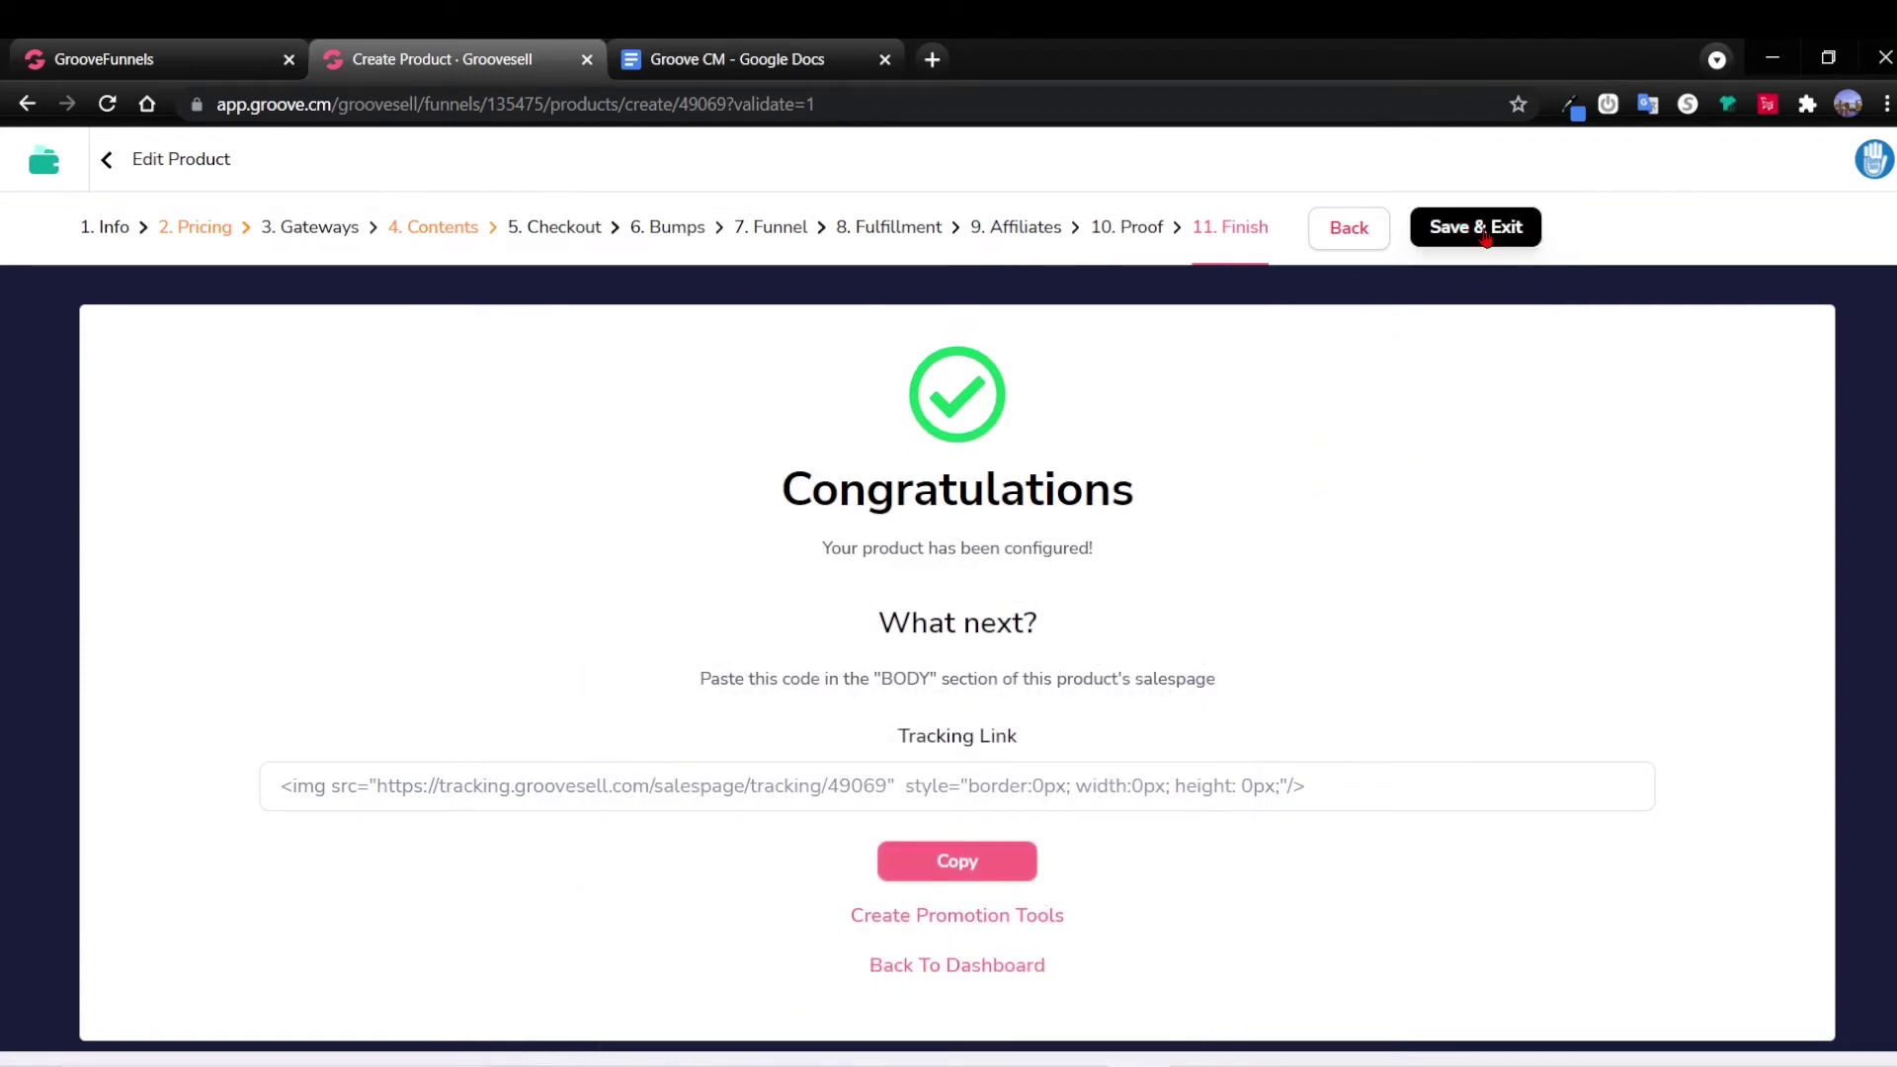
Save the product and make the Curso Groove CM funnel live under subdomain CursoGrooveCM.
click(1477, 227)
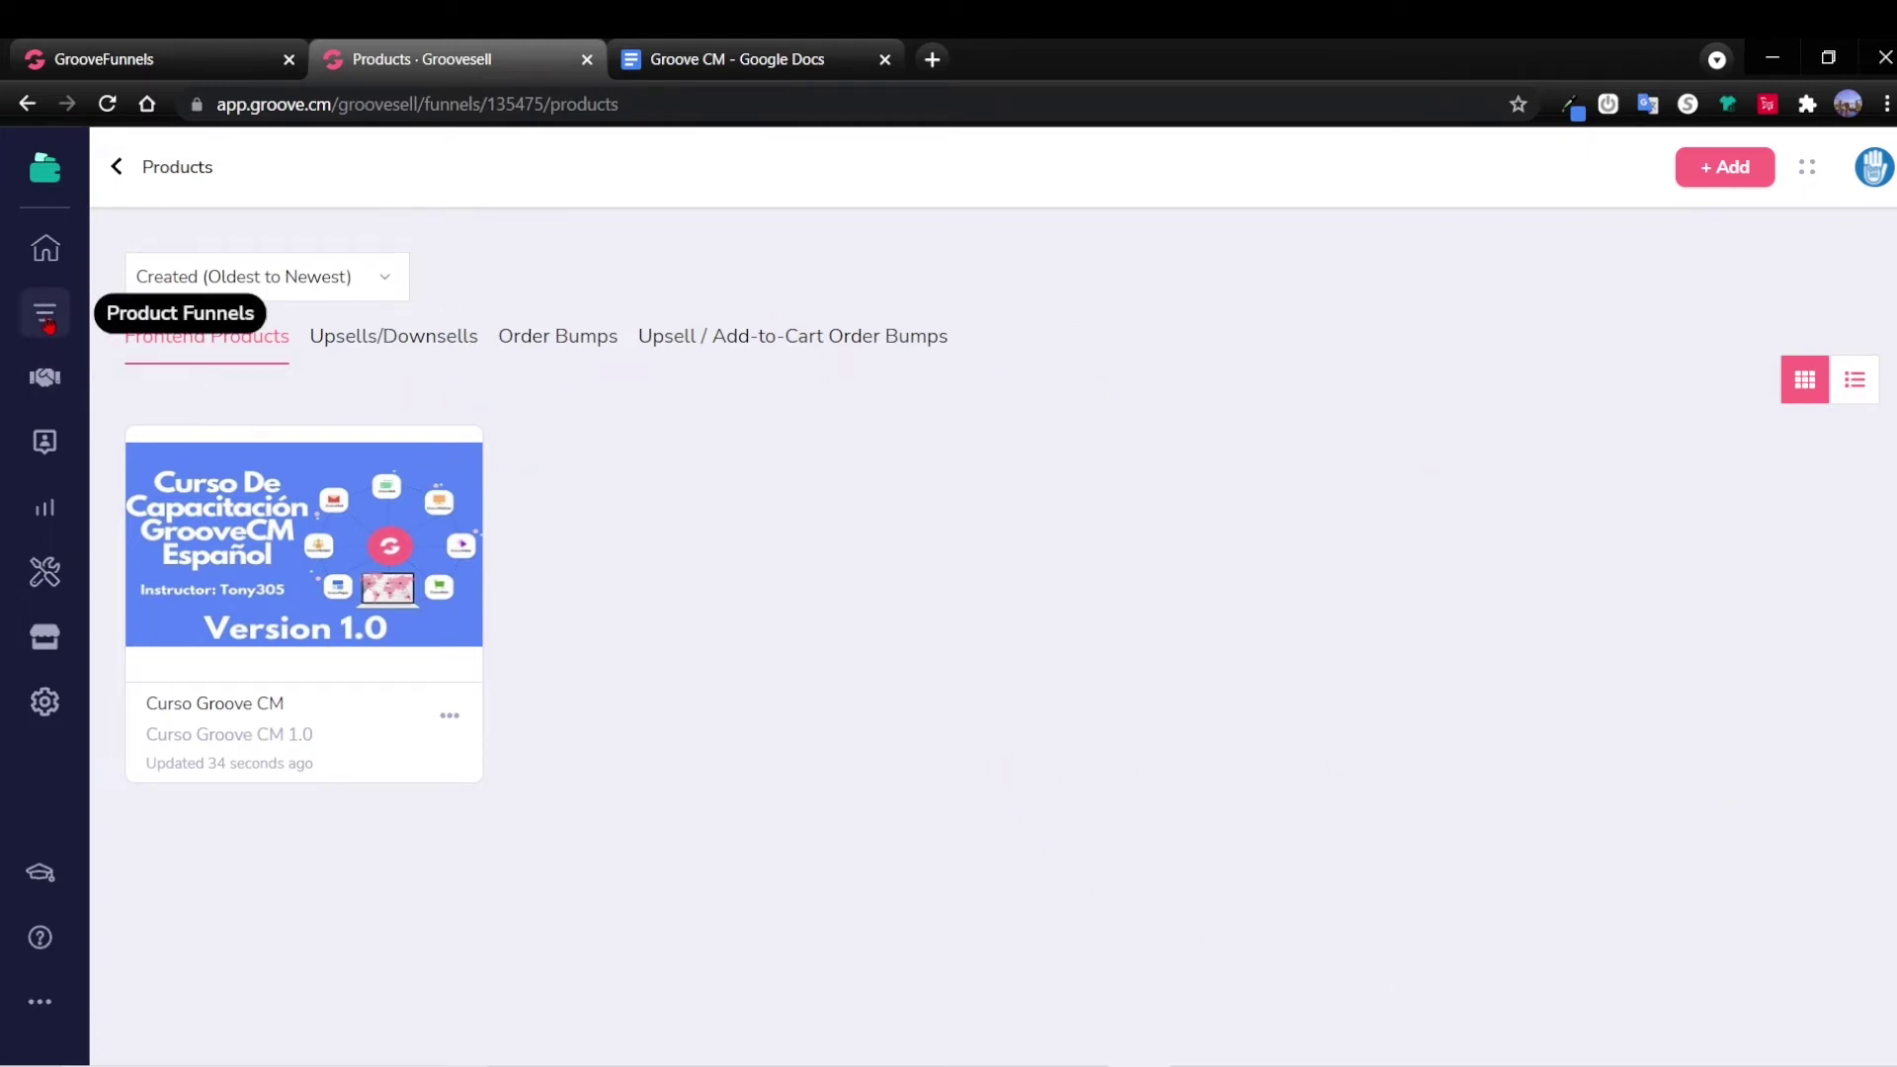
click(47, 318)
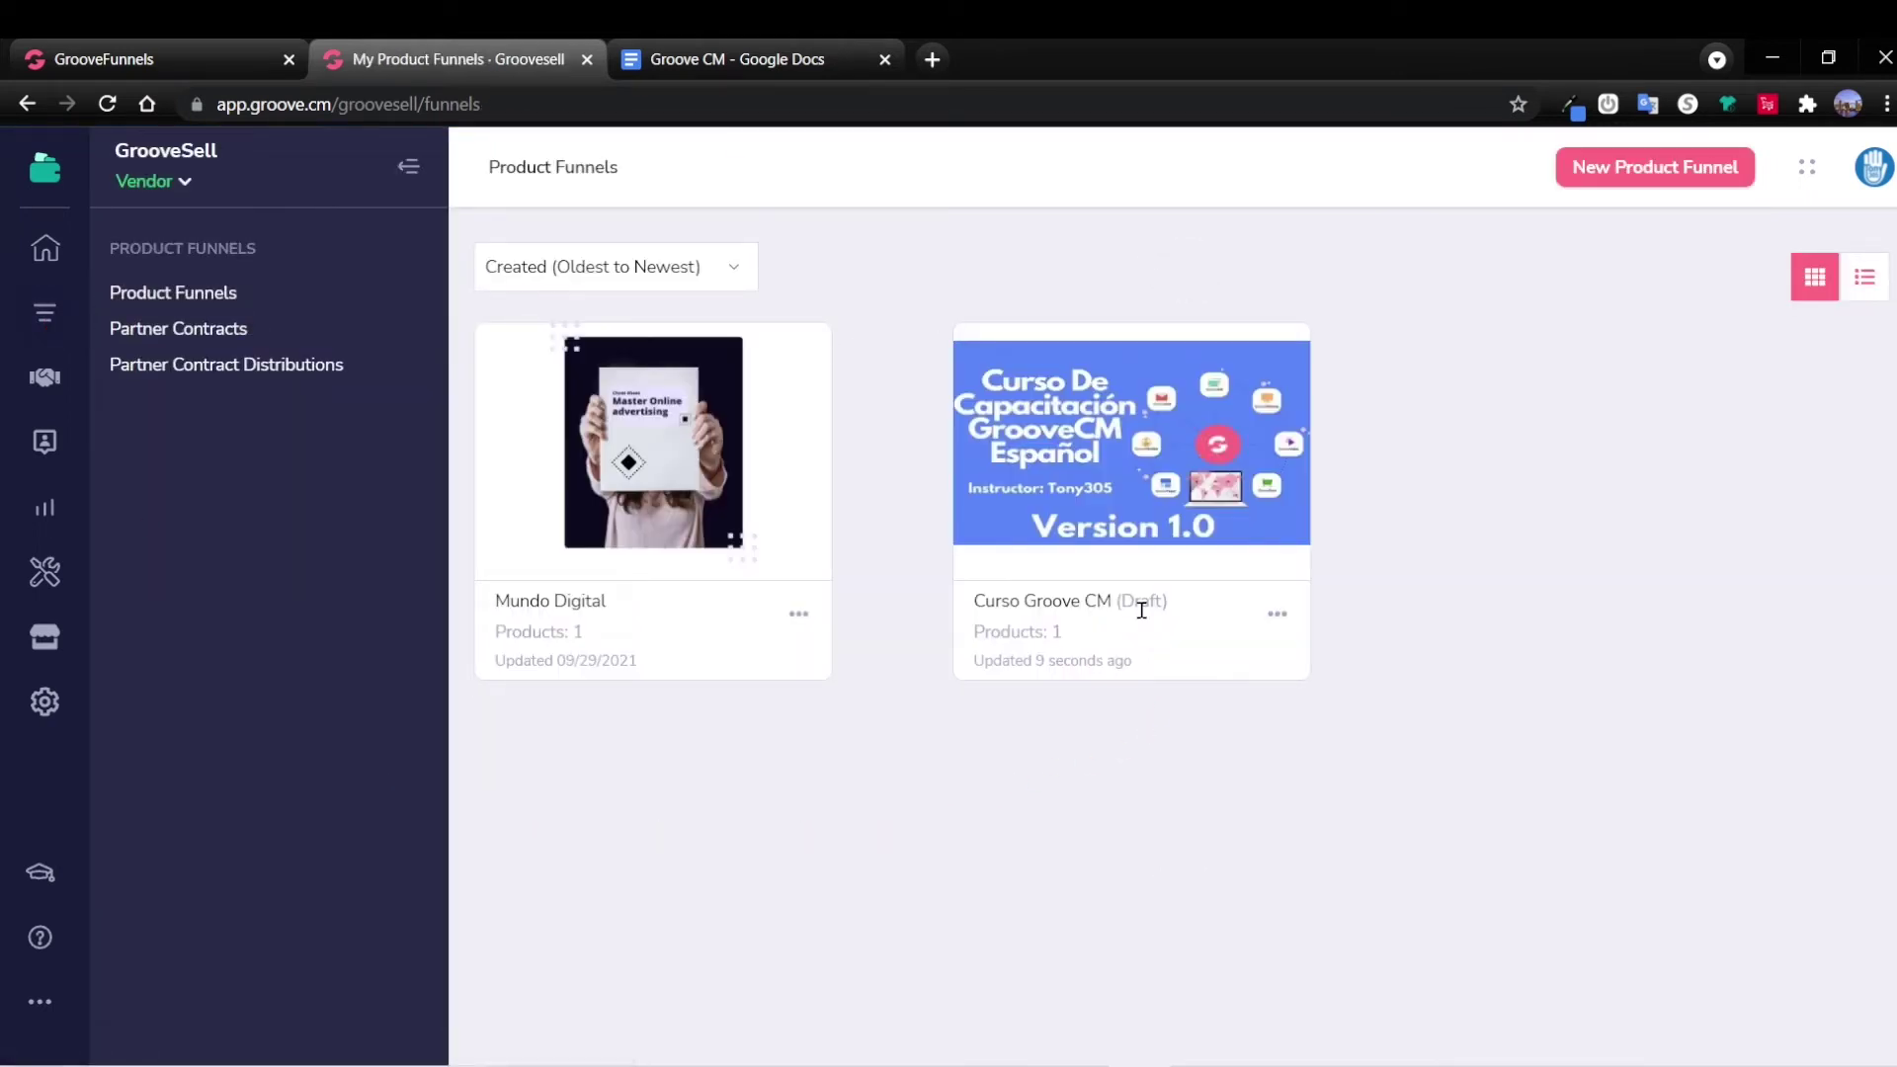
click(1279, 619)
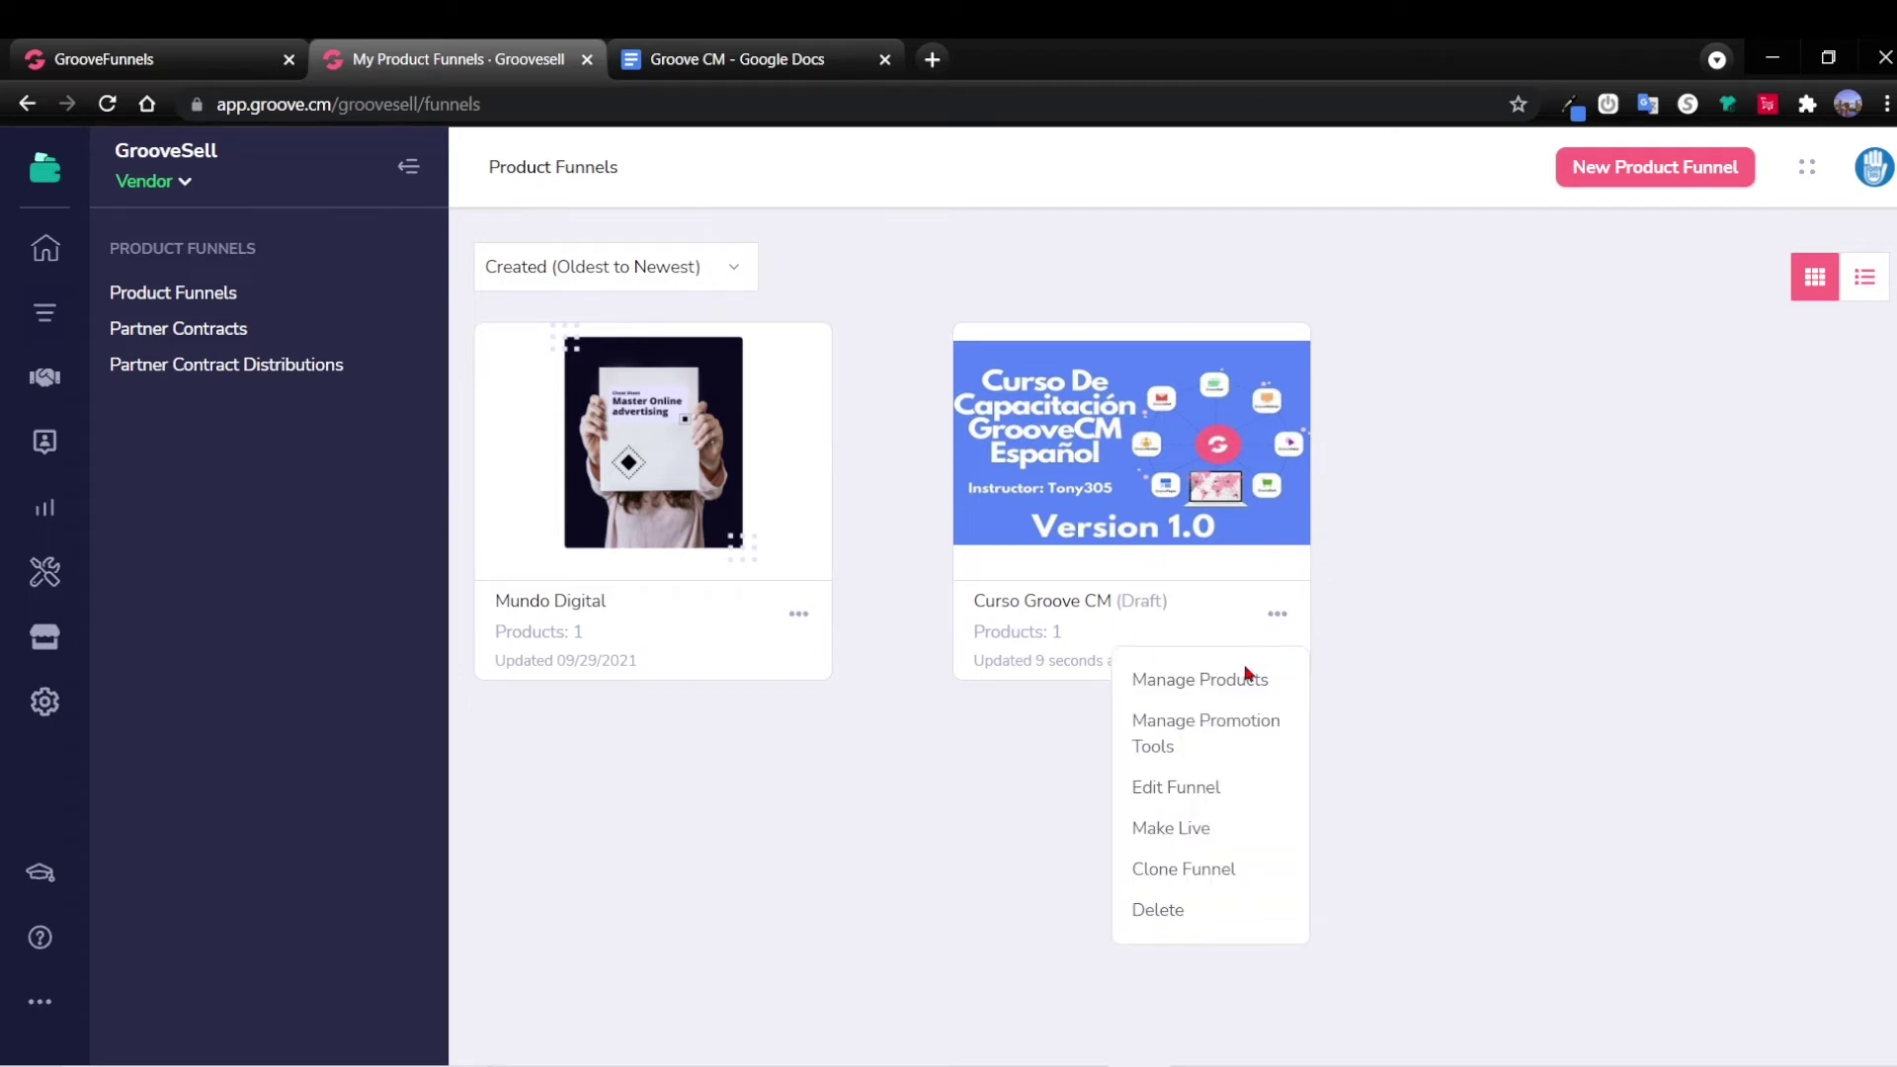
click(1176, 828)
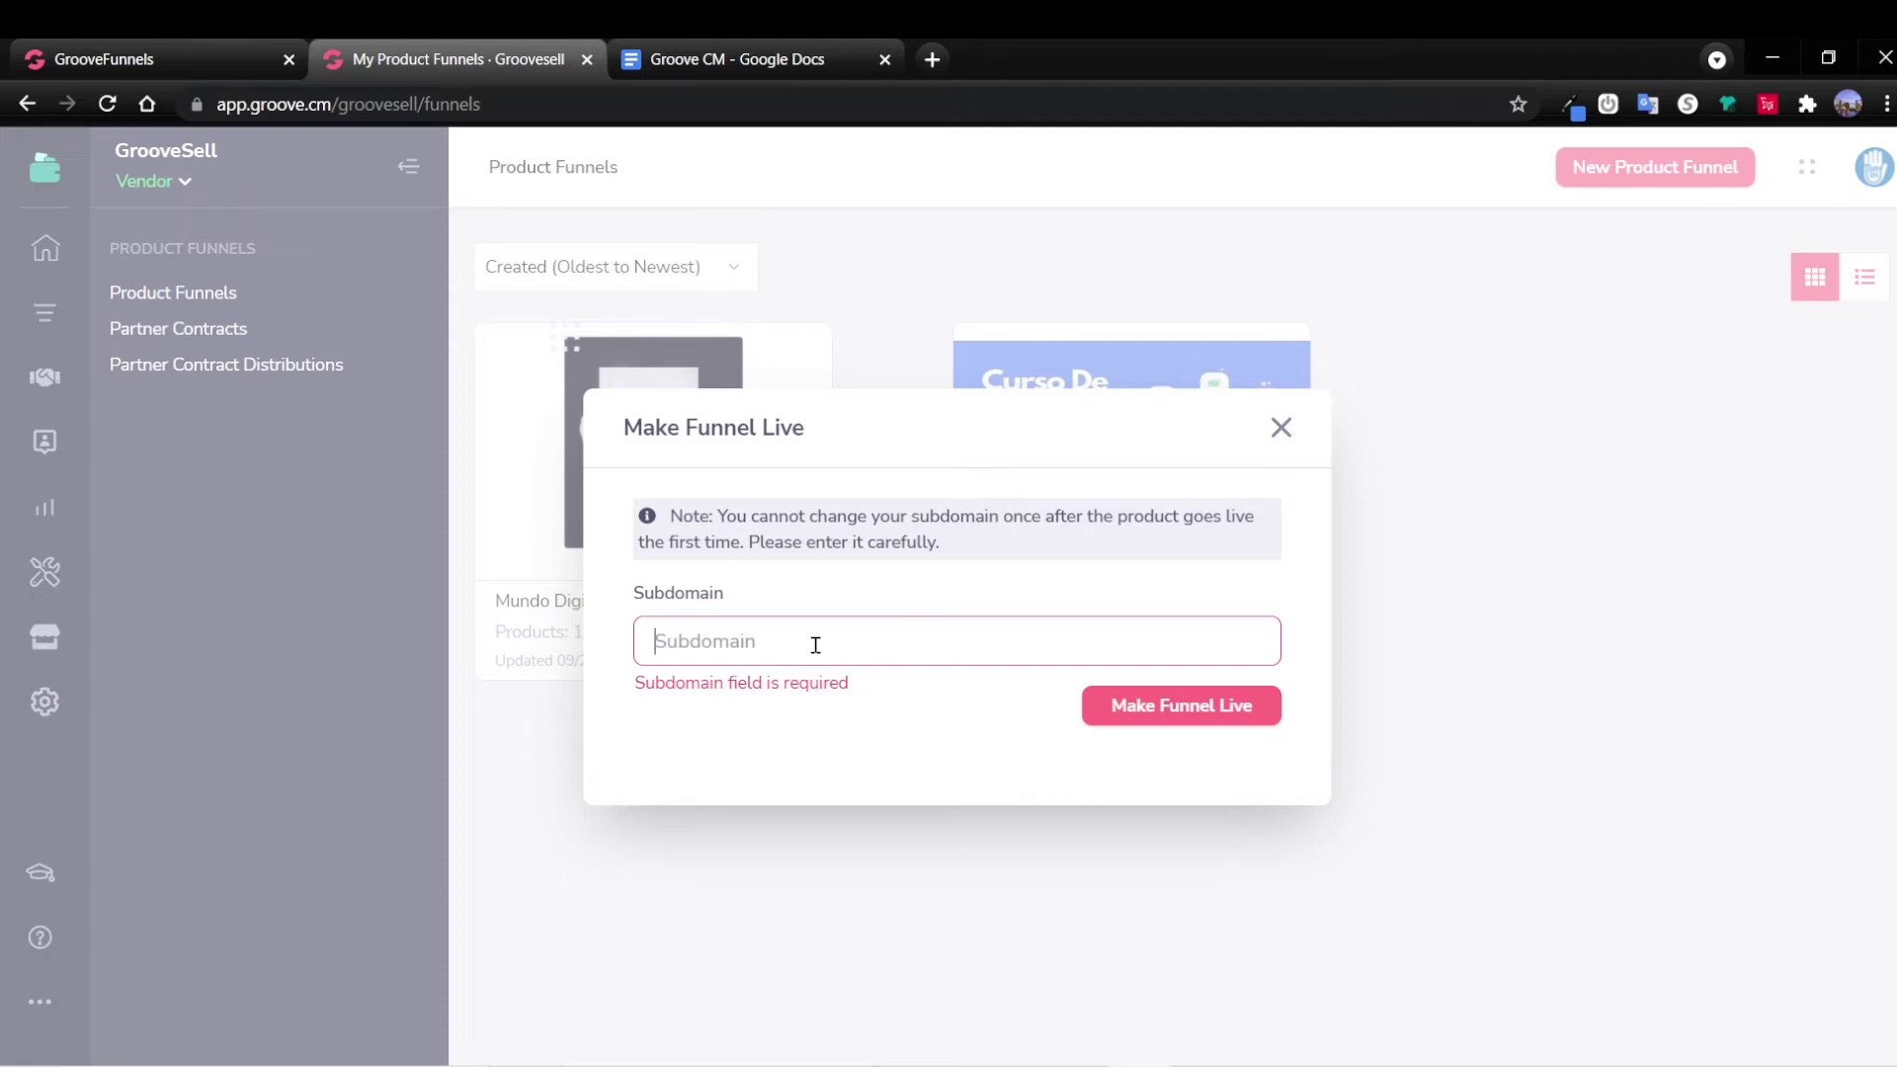
text(Curso)
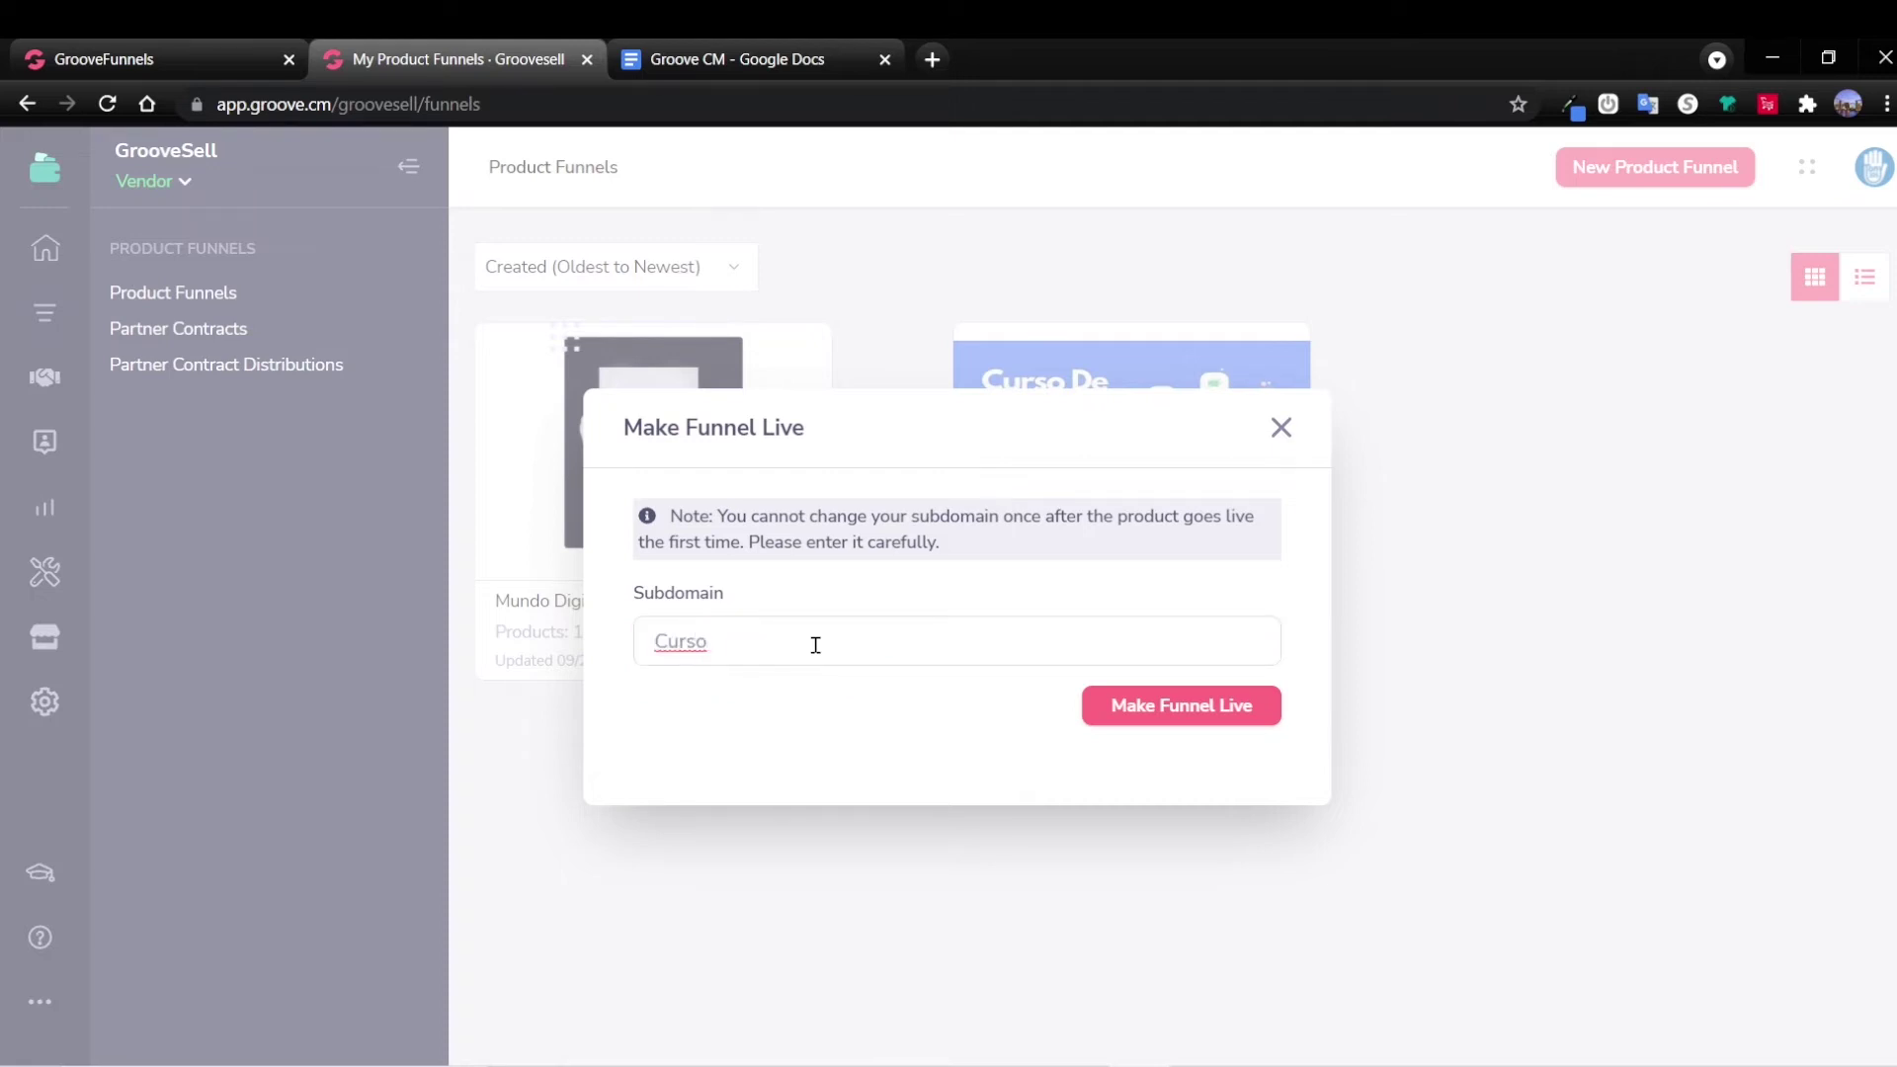
text(GrooveCM)
click(1168, 714)
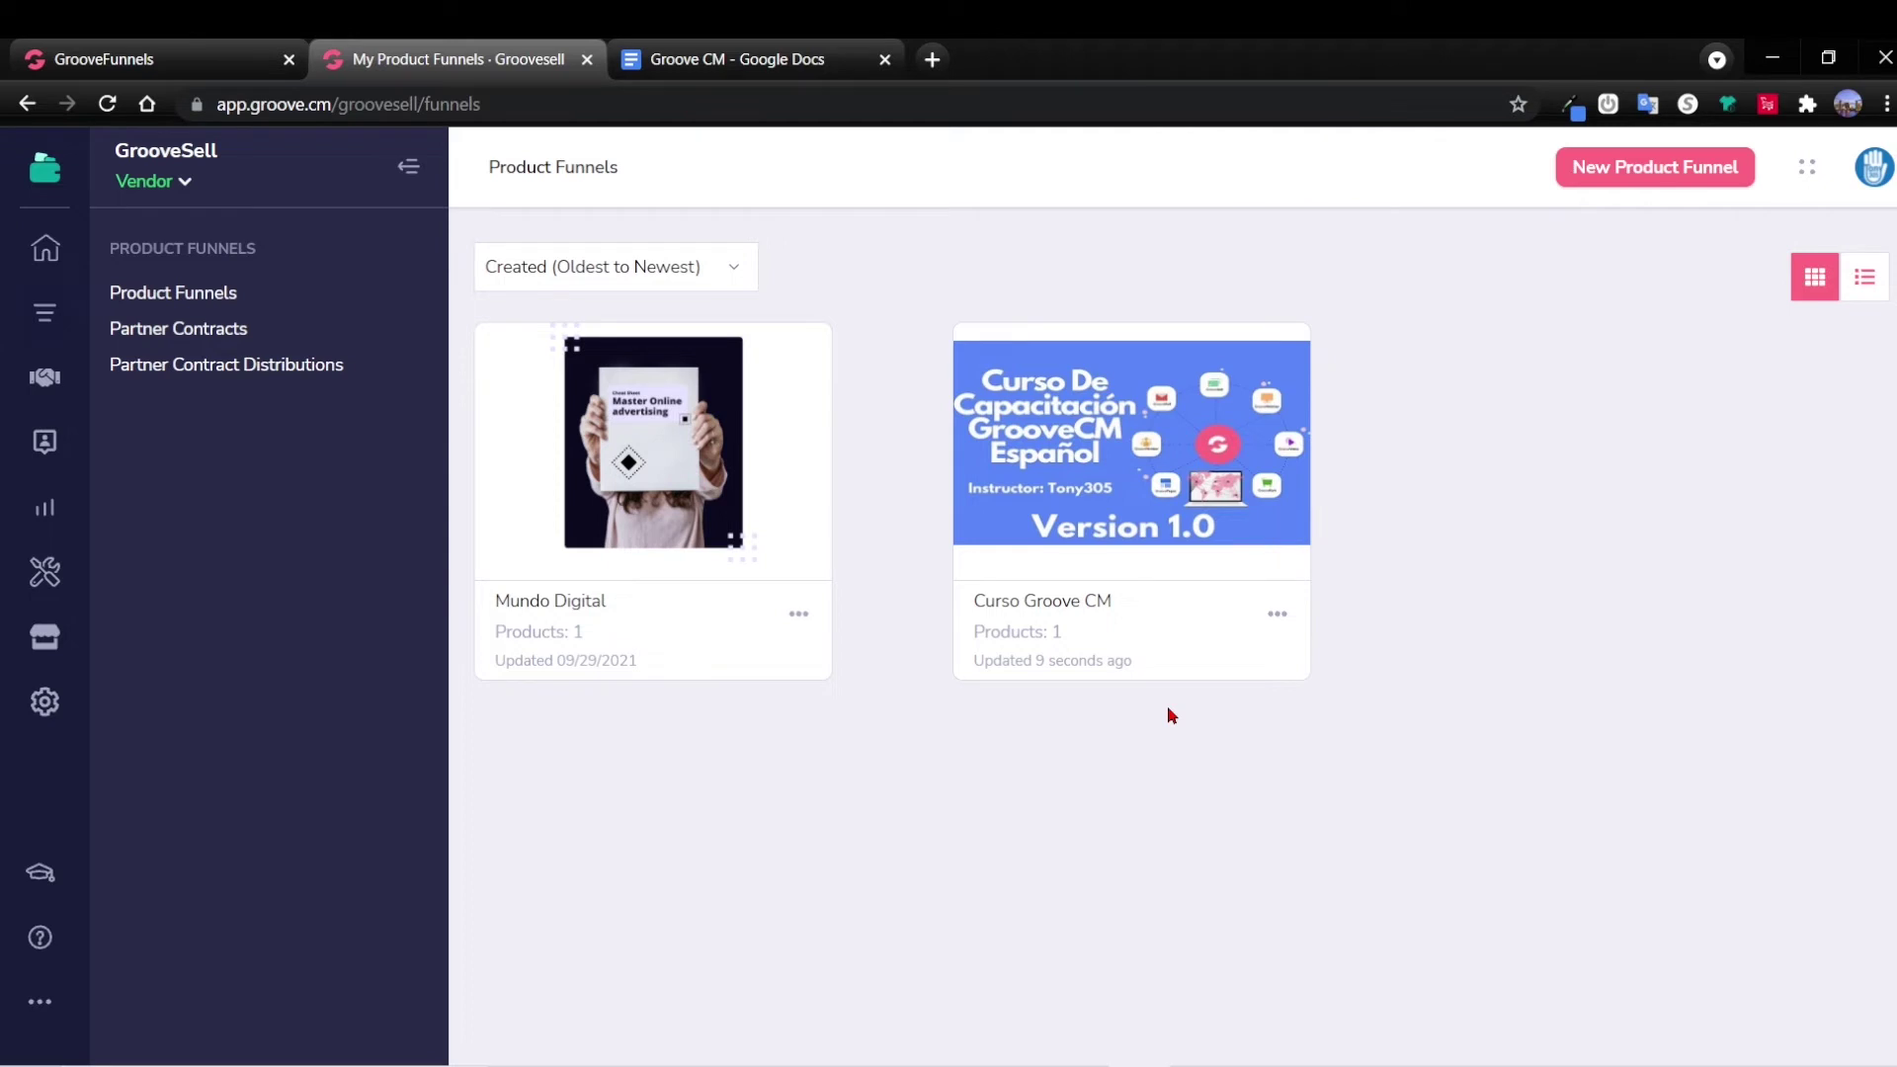
Go from the funnel's Manage Products to the Curso Groove CM product's Checkout Links page.
click(1278, 616)
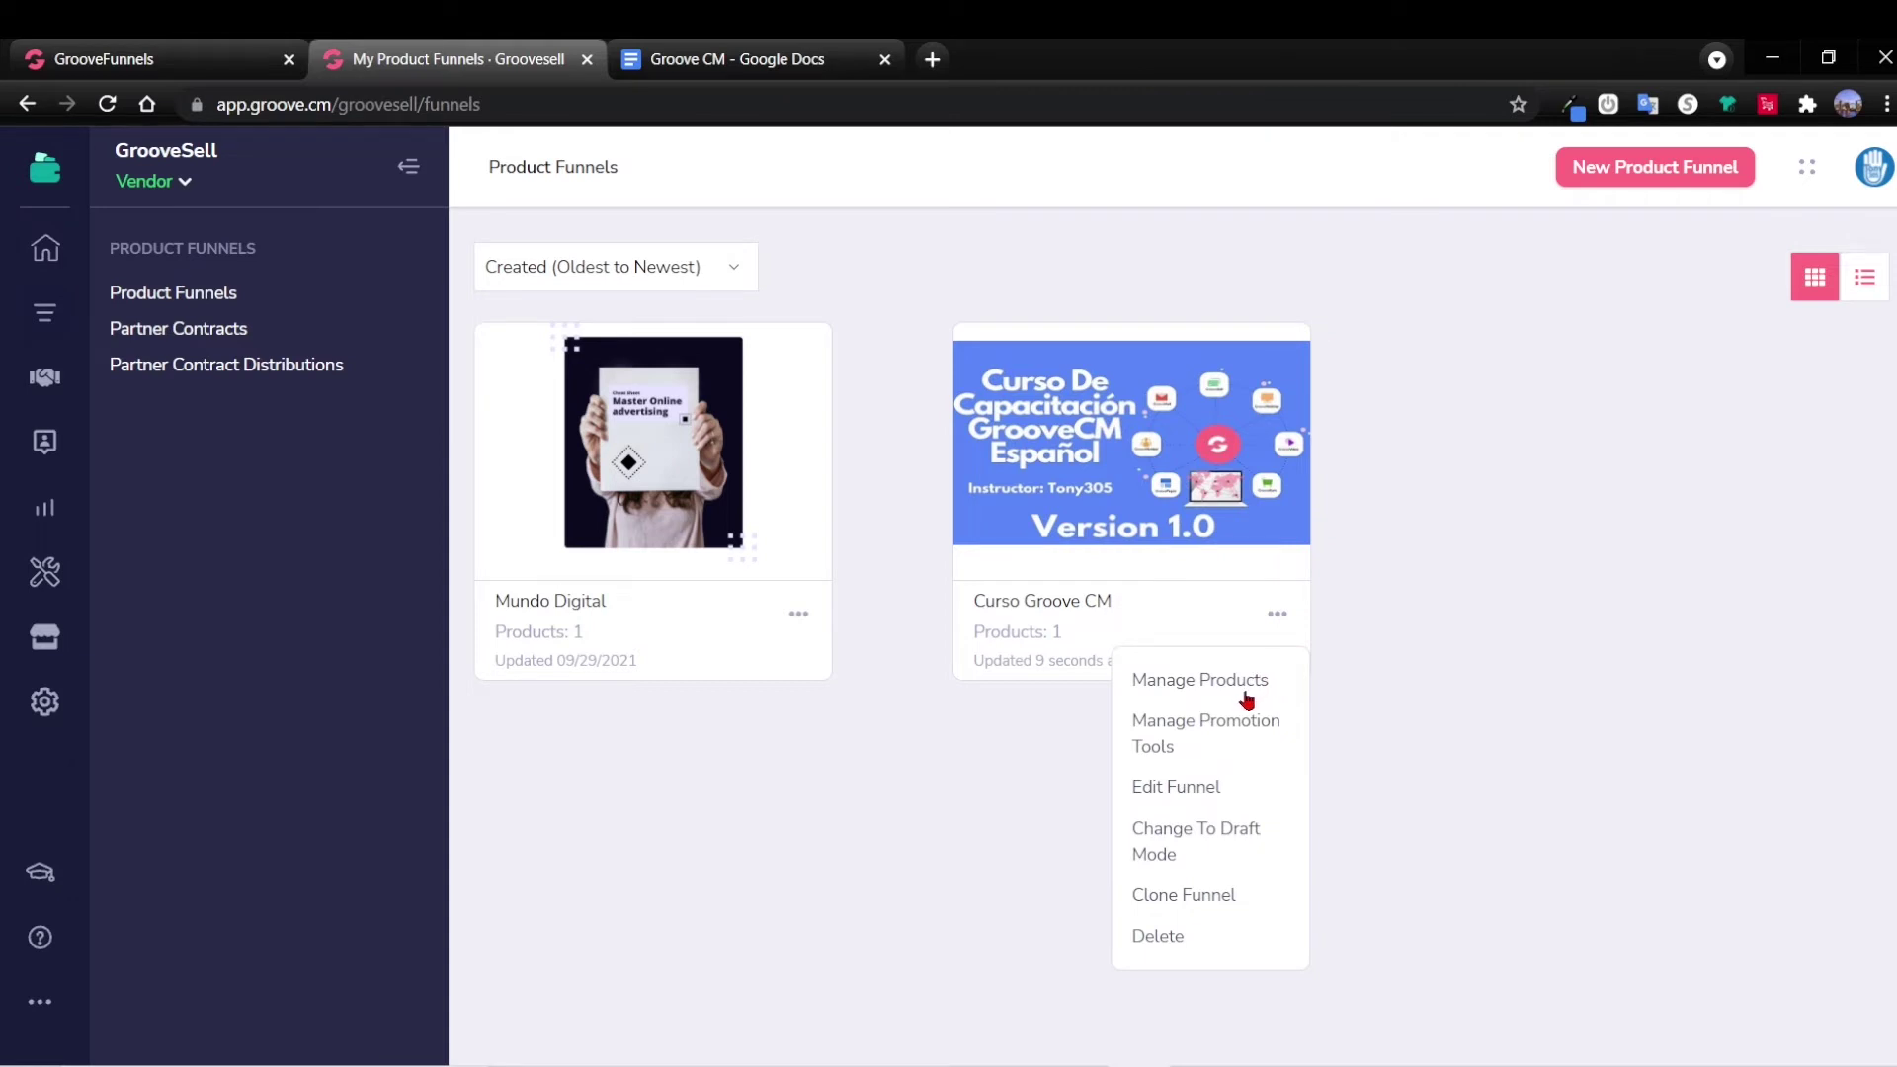
click(1253, 688)
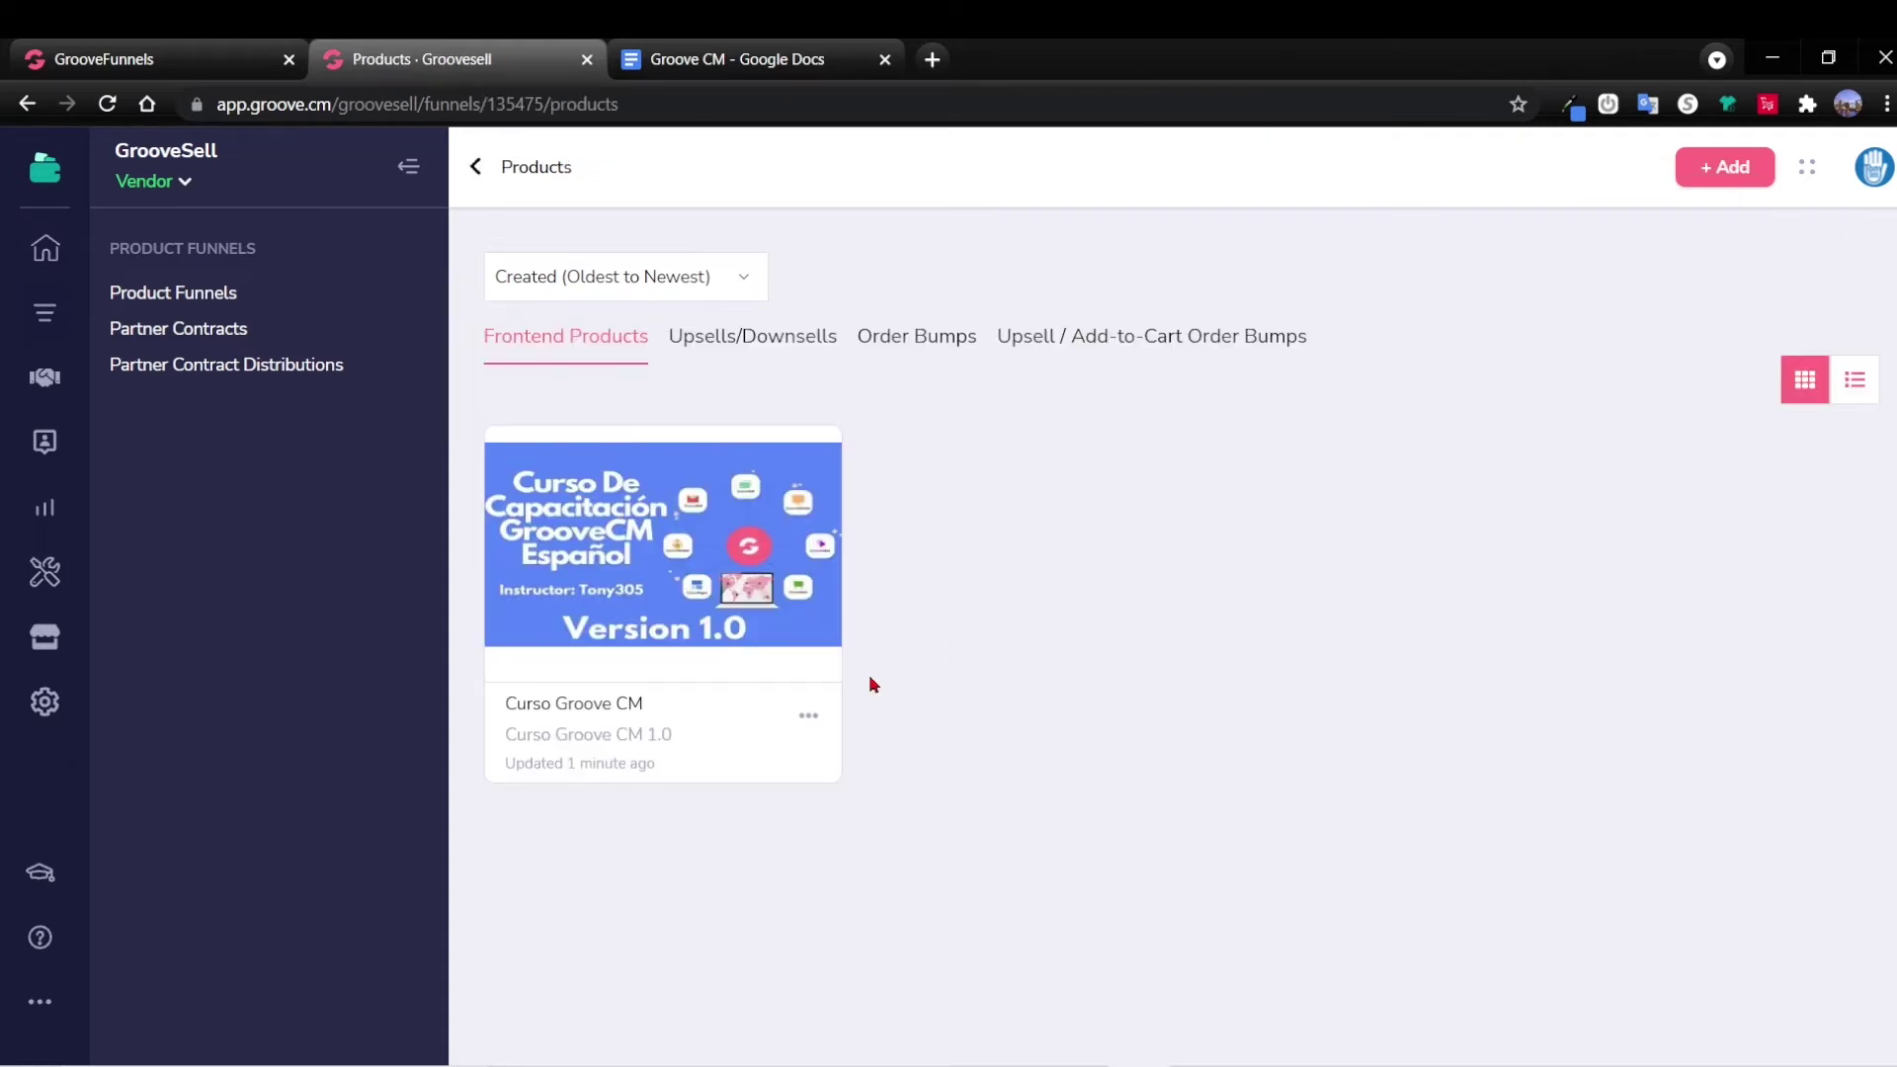
click(809, 718)
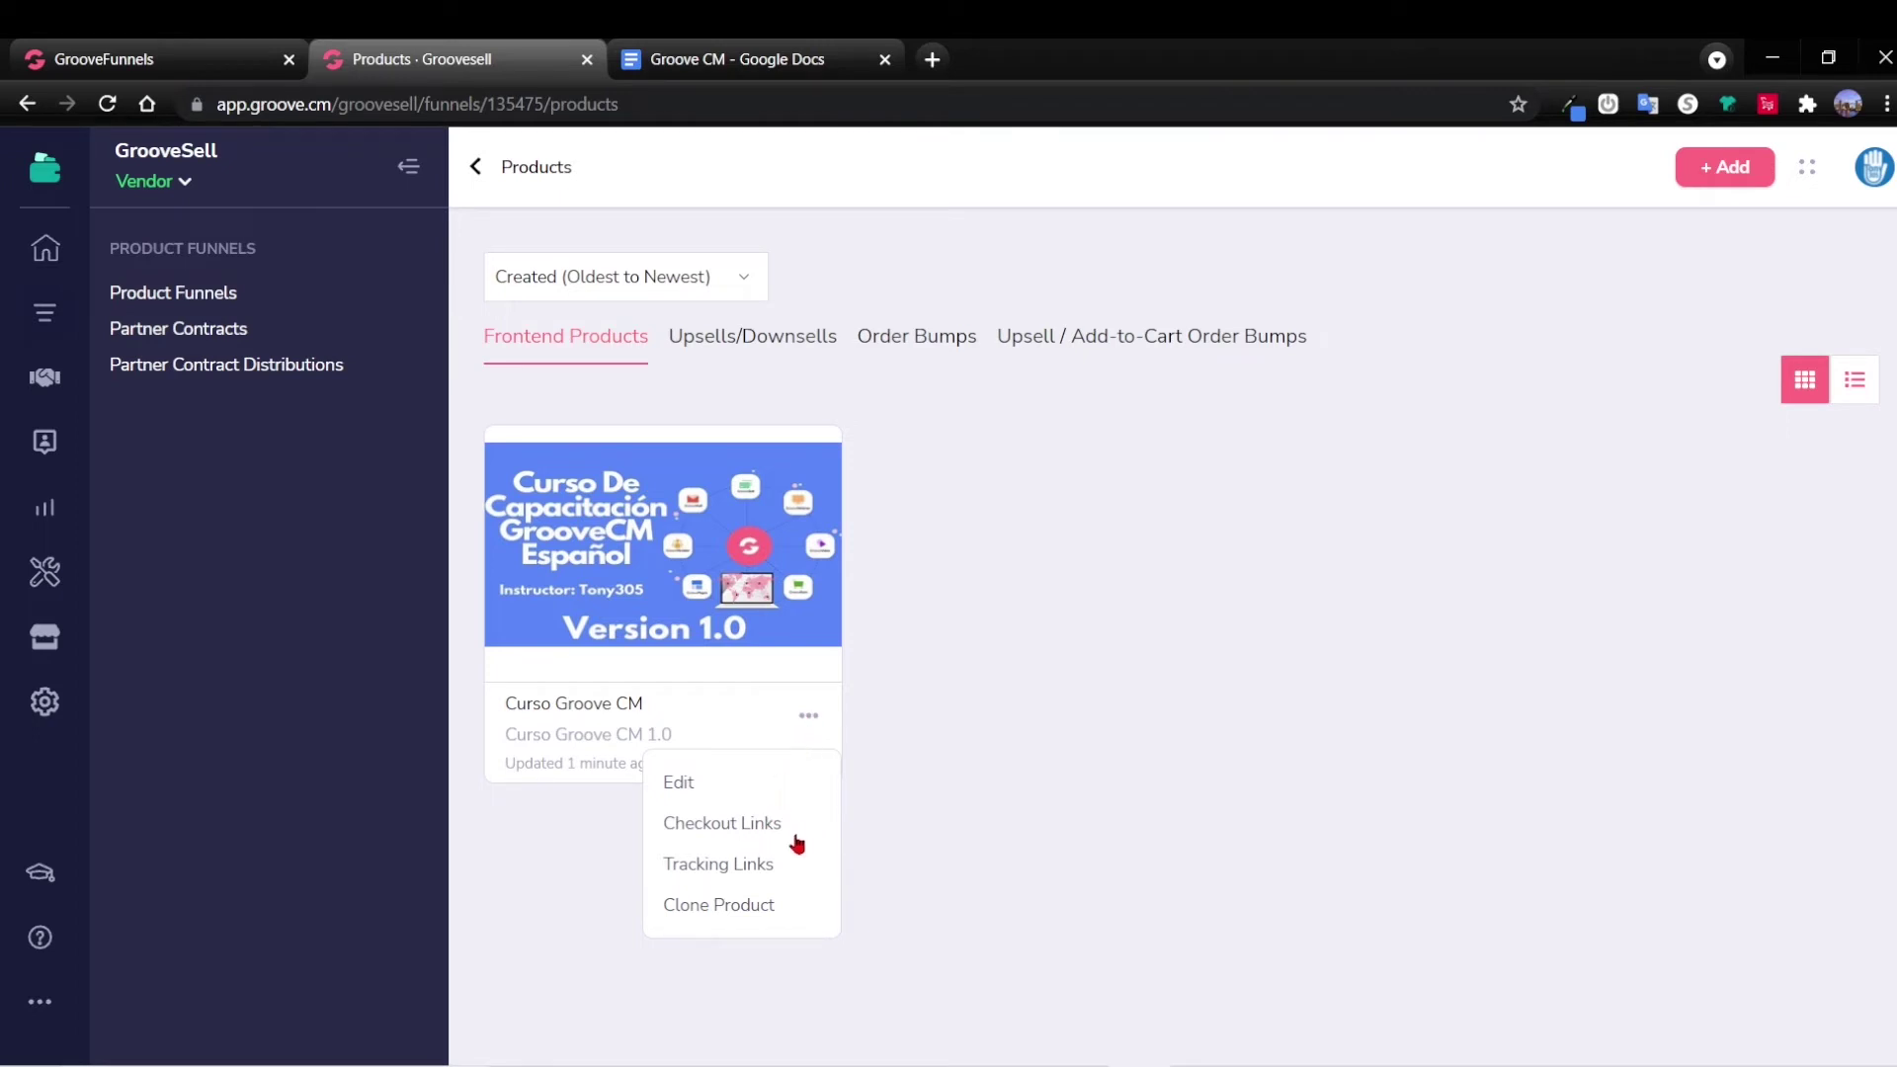
click(743, 830)
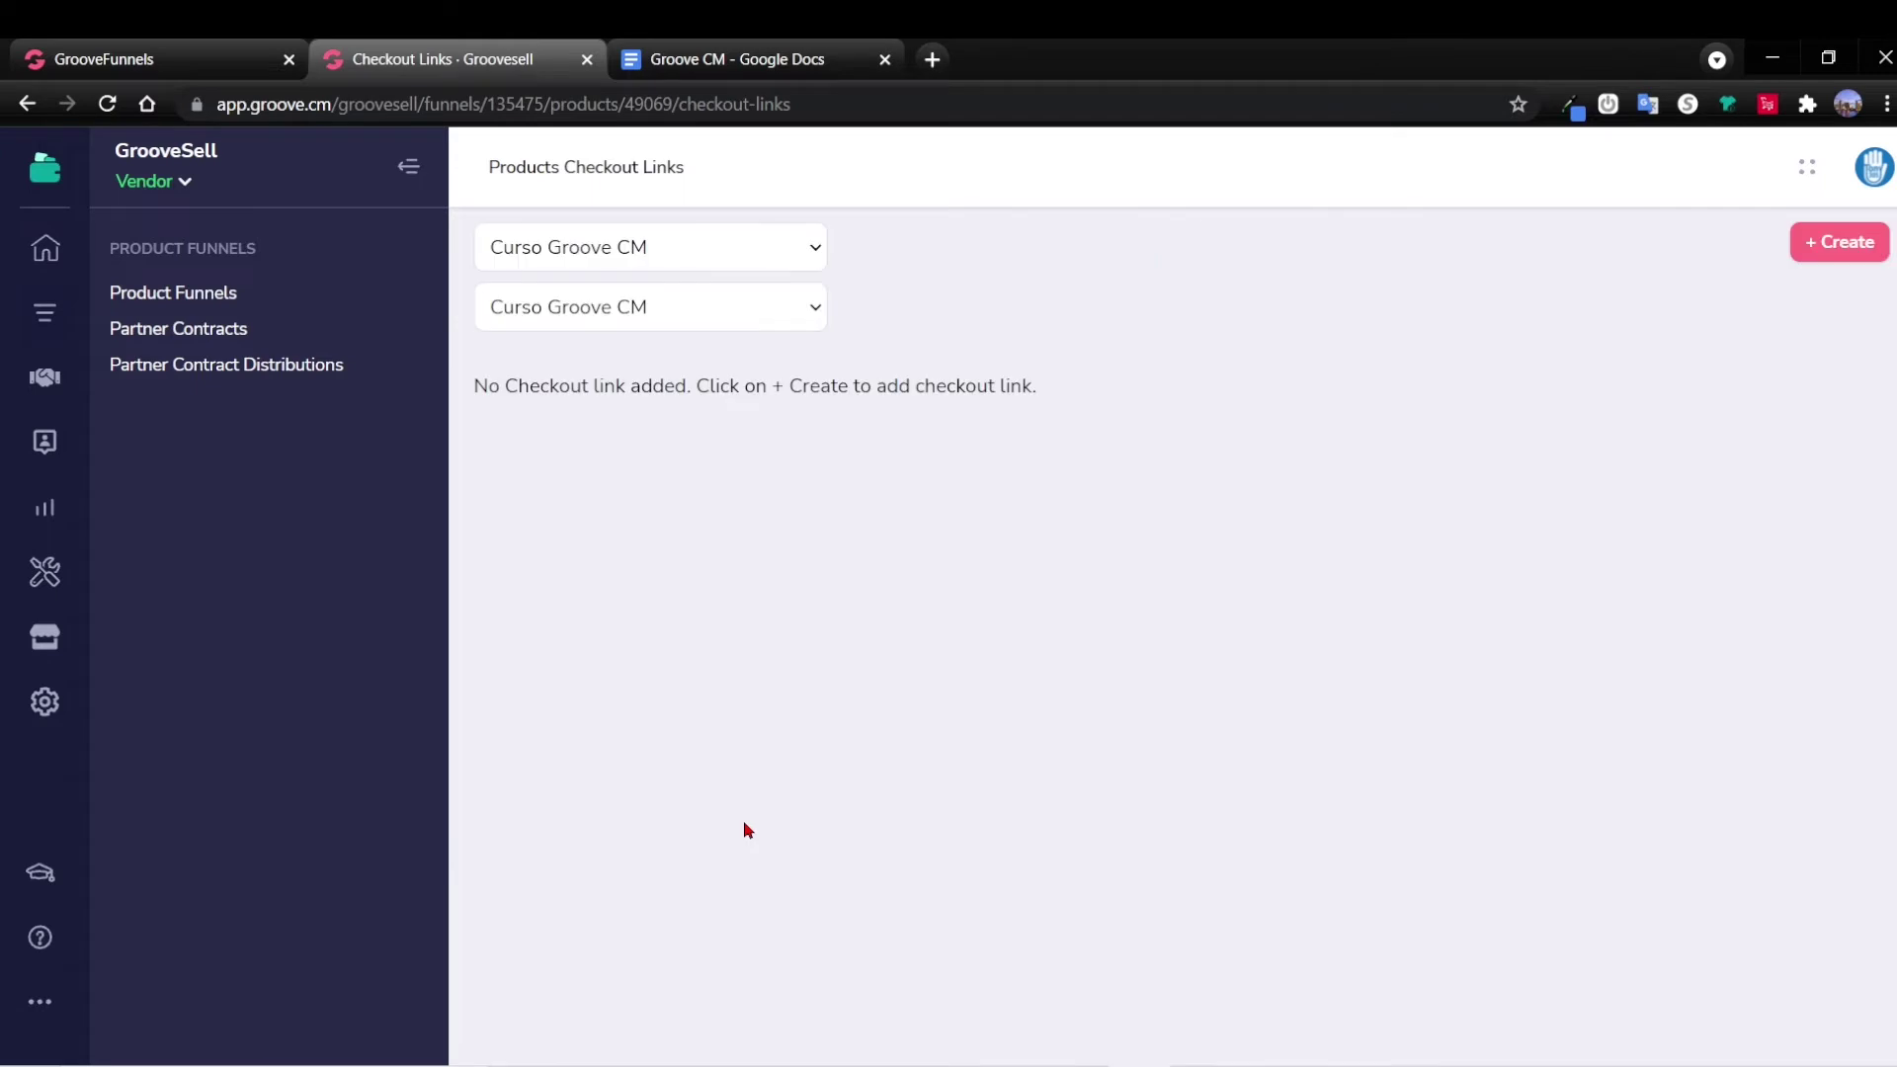
Create a checkout named 'Curso GrooveCM V1' set to Free Signups and save its config.
click(1819, 253)
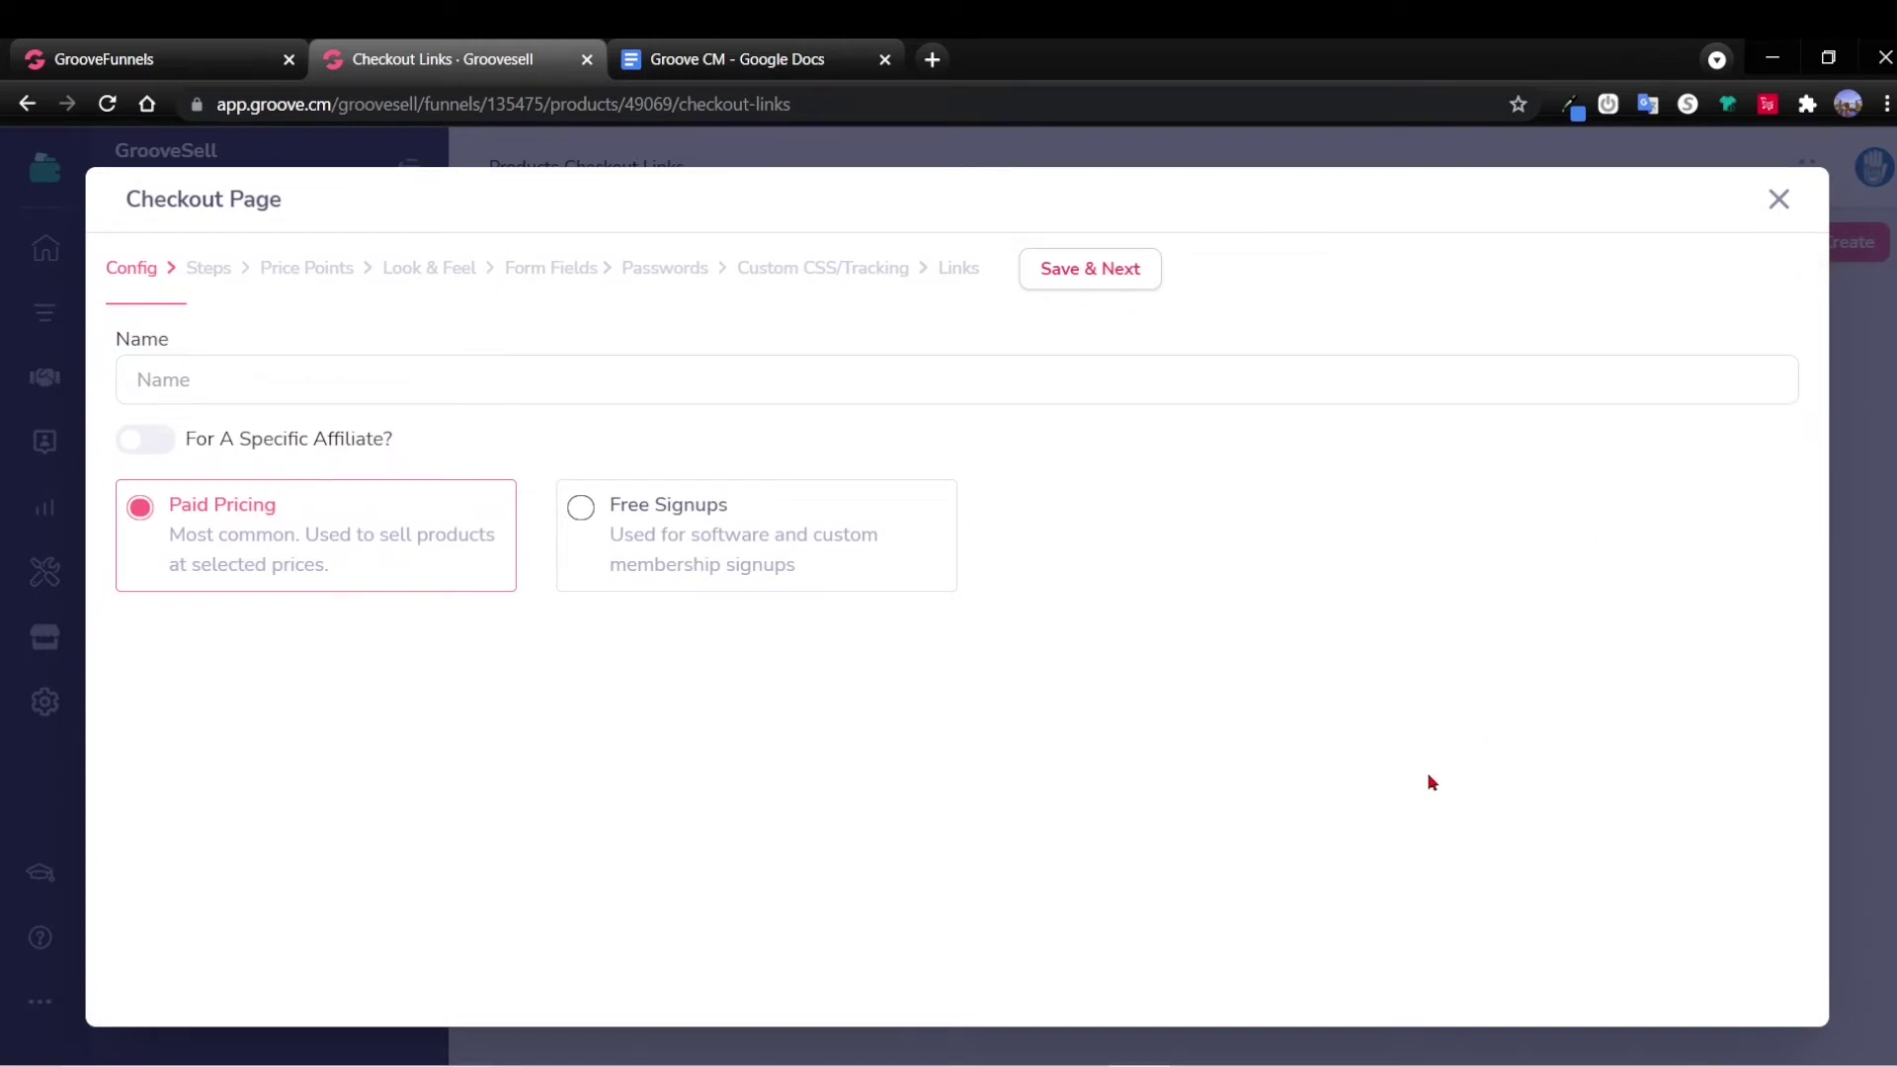
click(430, 383)
text(Curso GrooveCM V1)
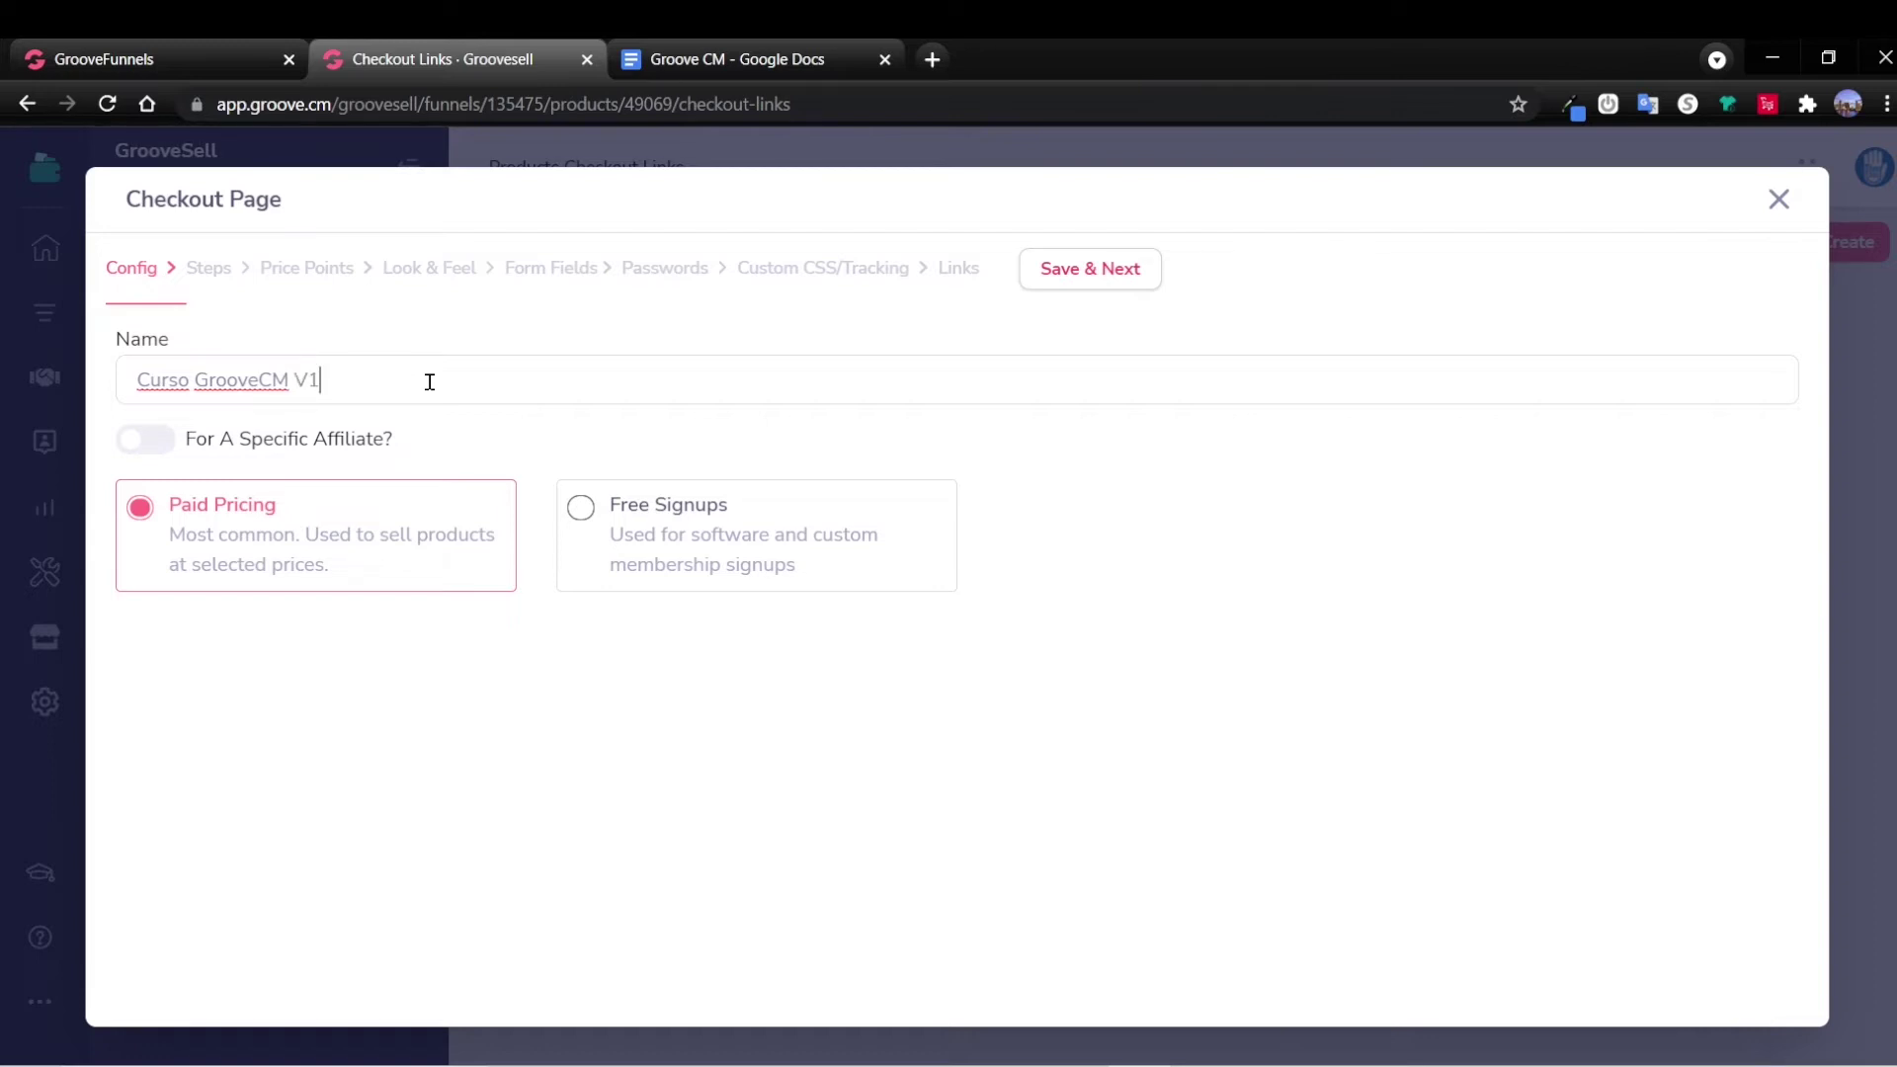
click(585, 522)
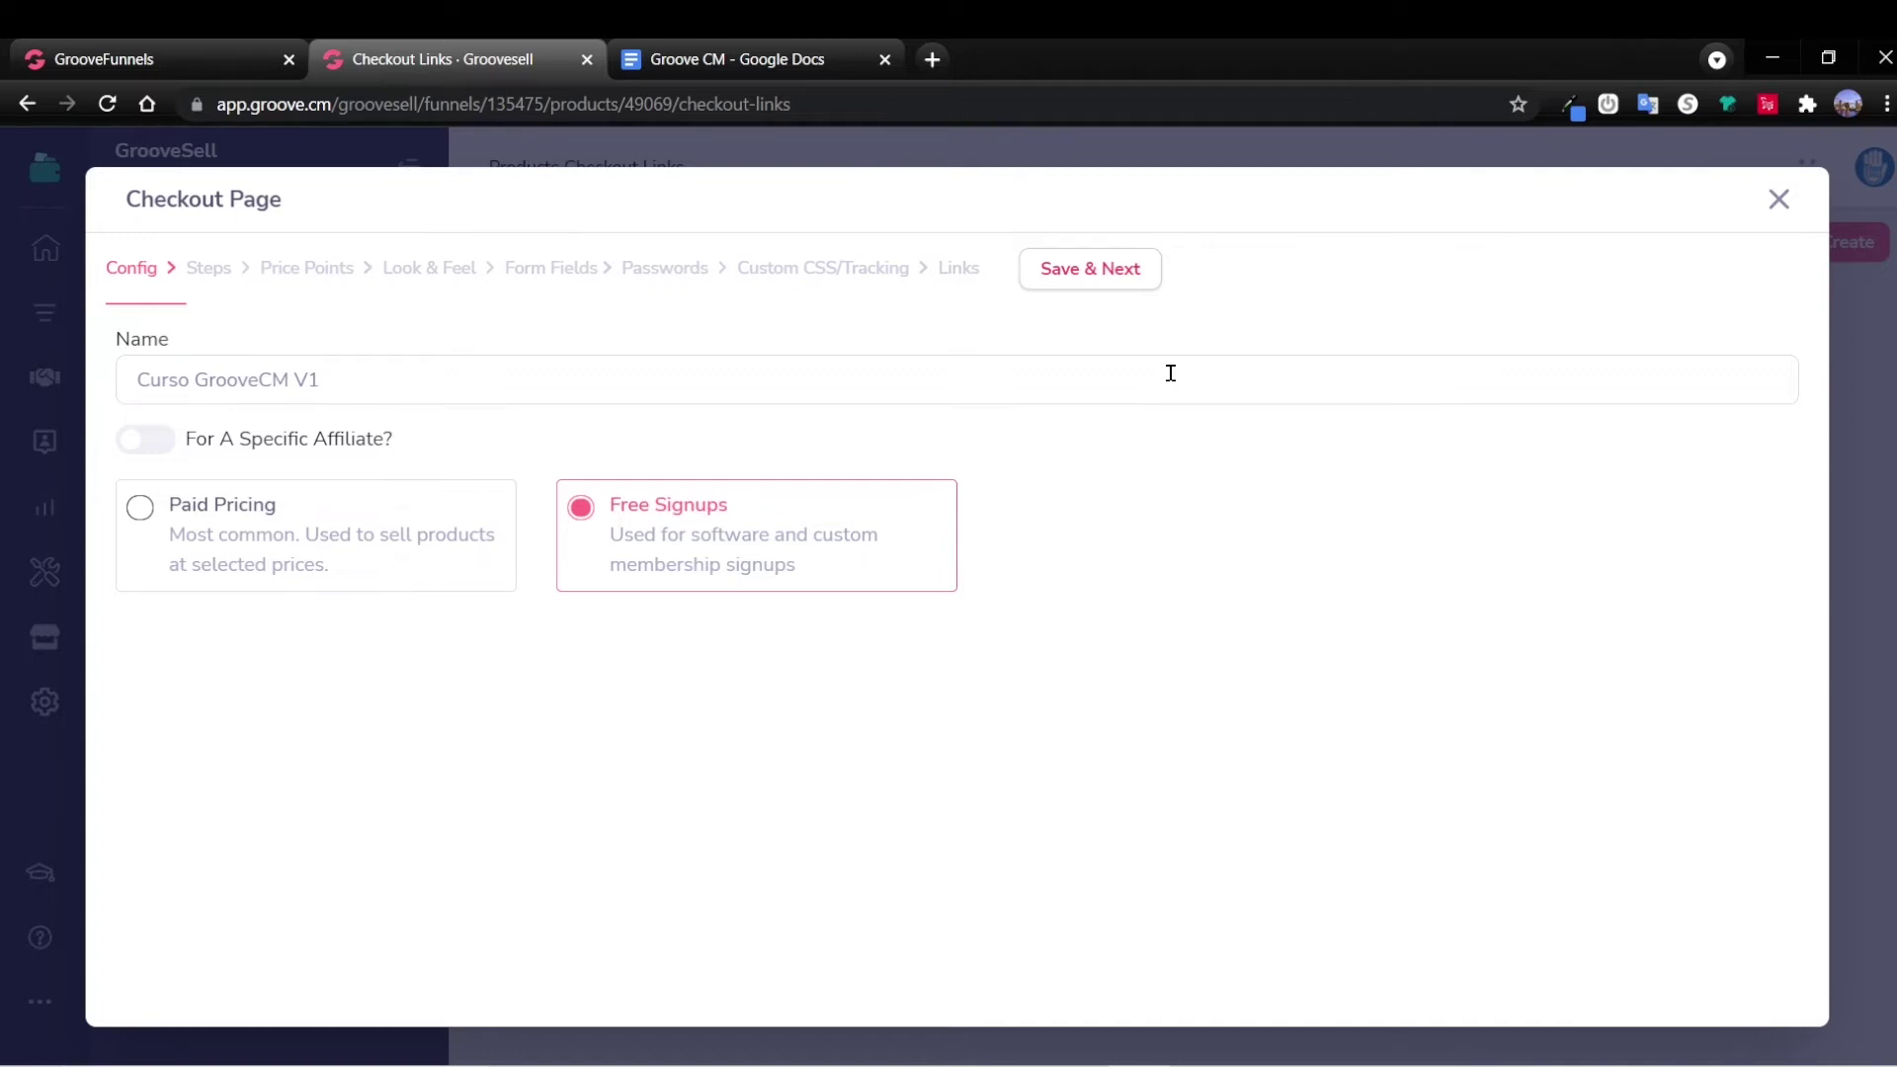
click(1095, 280)
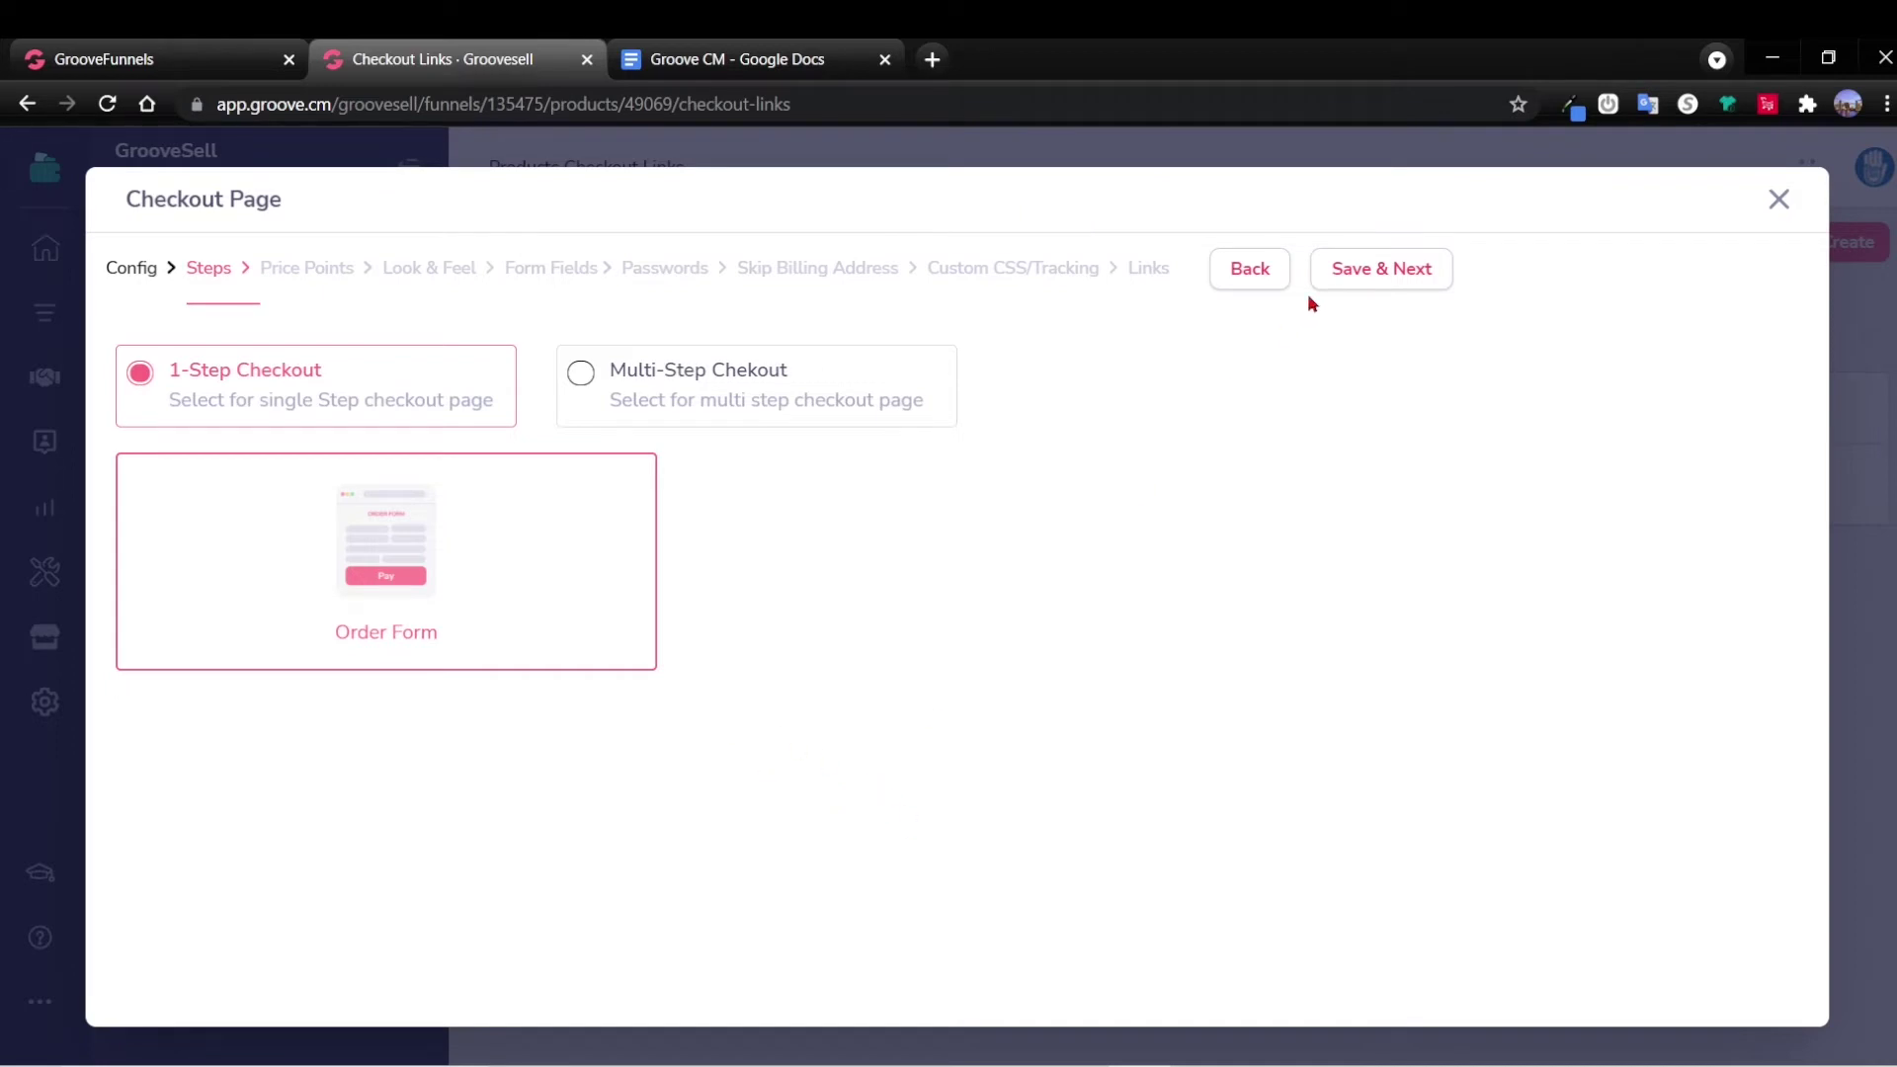
Keep 1-step checkout and all price points, and review the look-and-feel settings.
click(1369, 281)
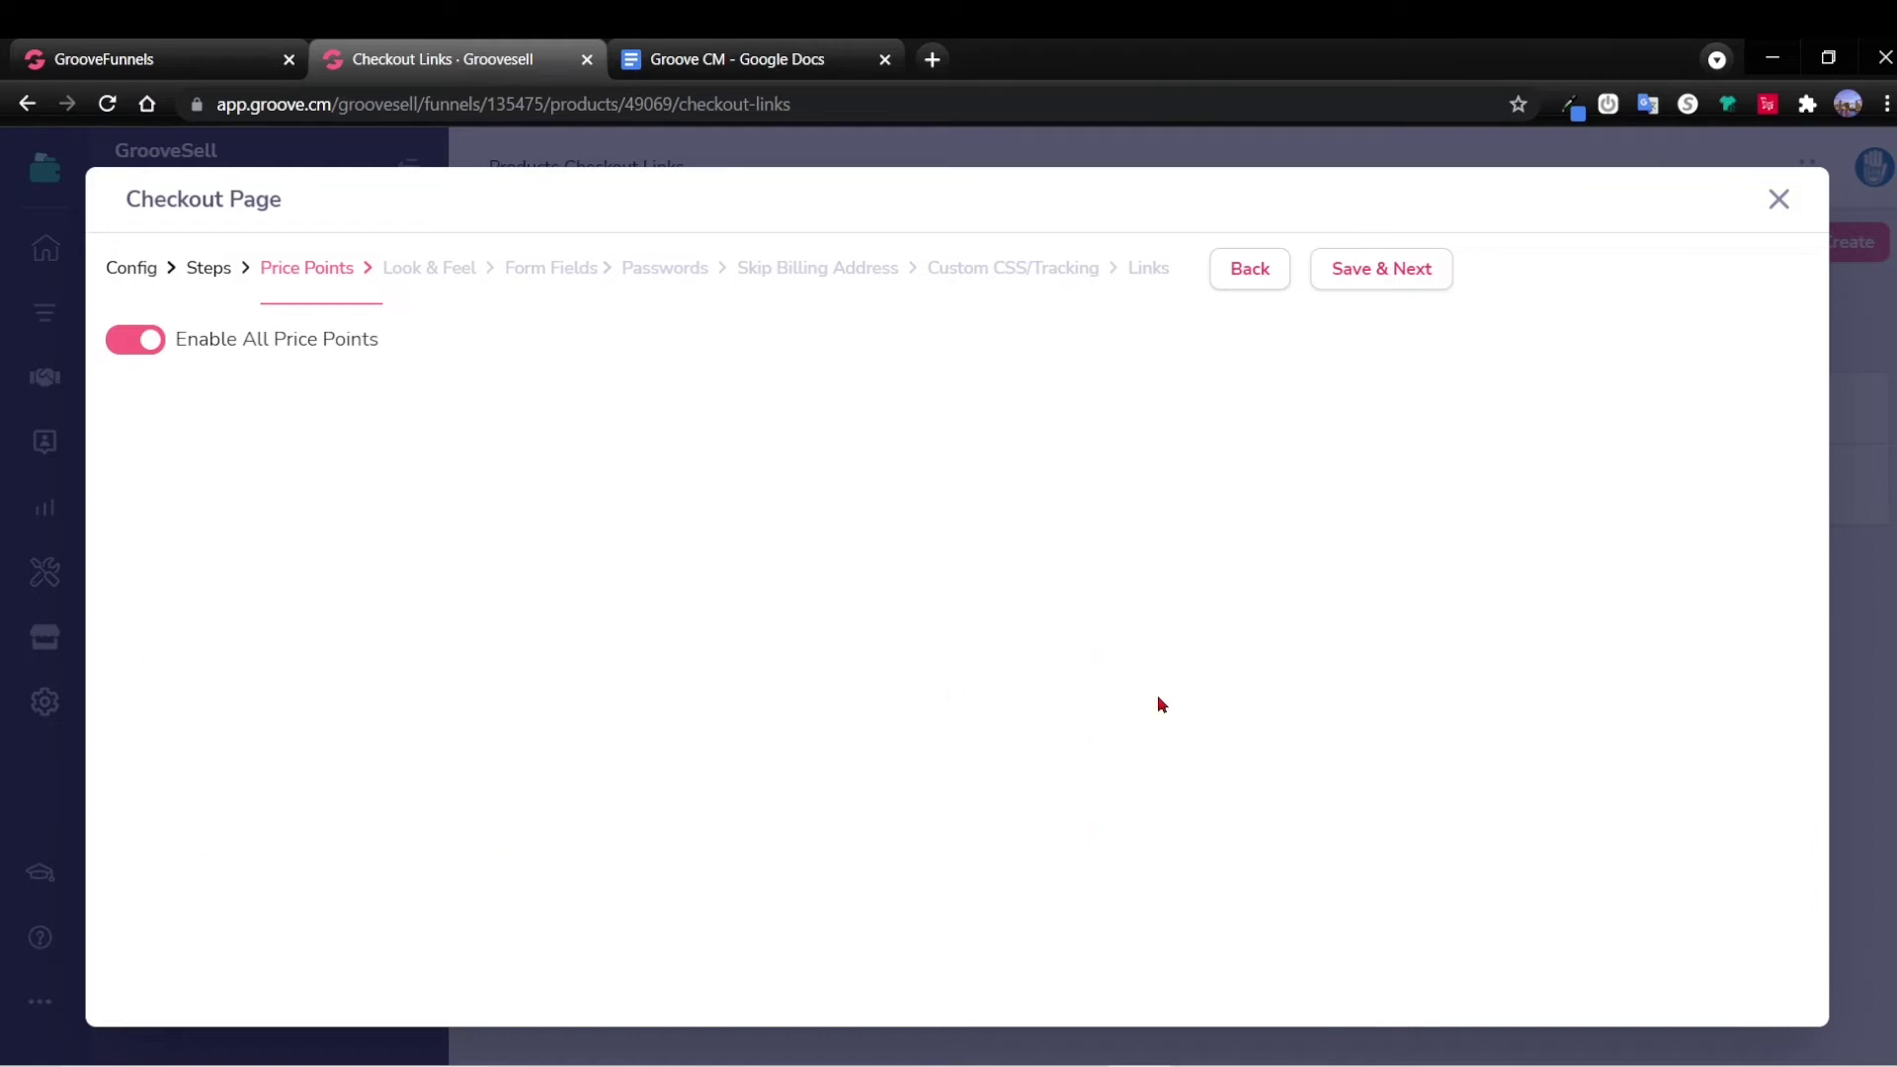
click(1395, 283)
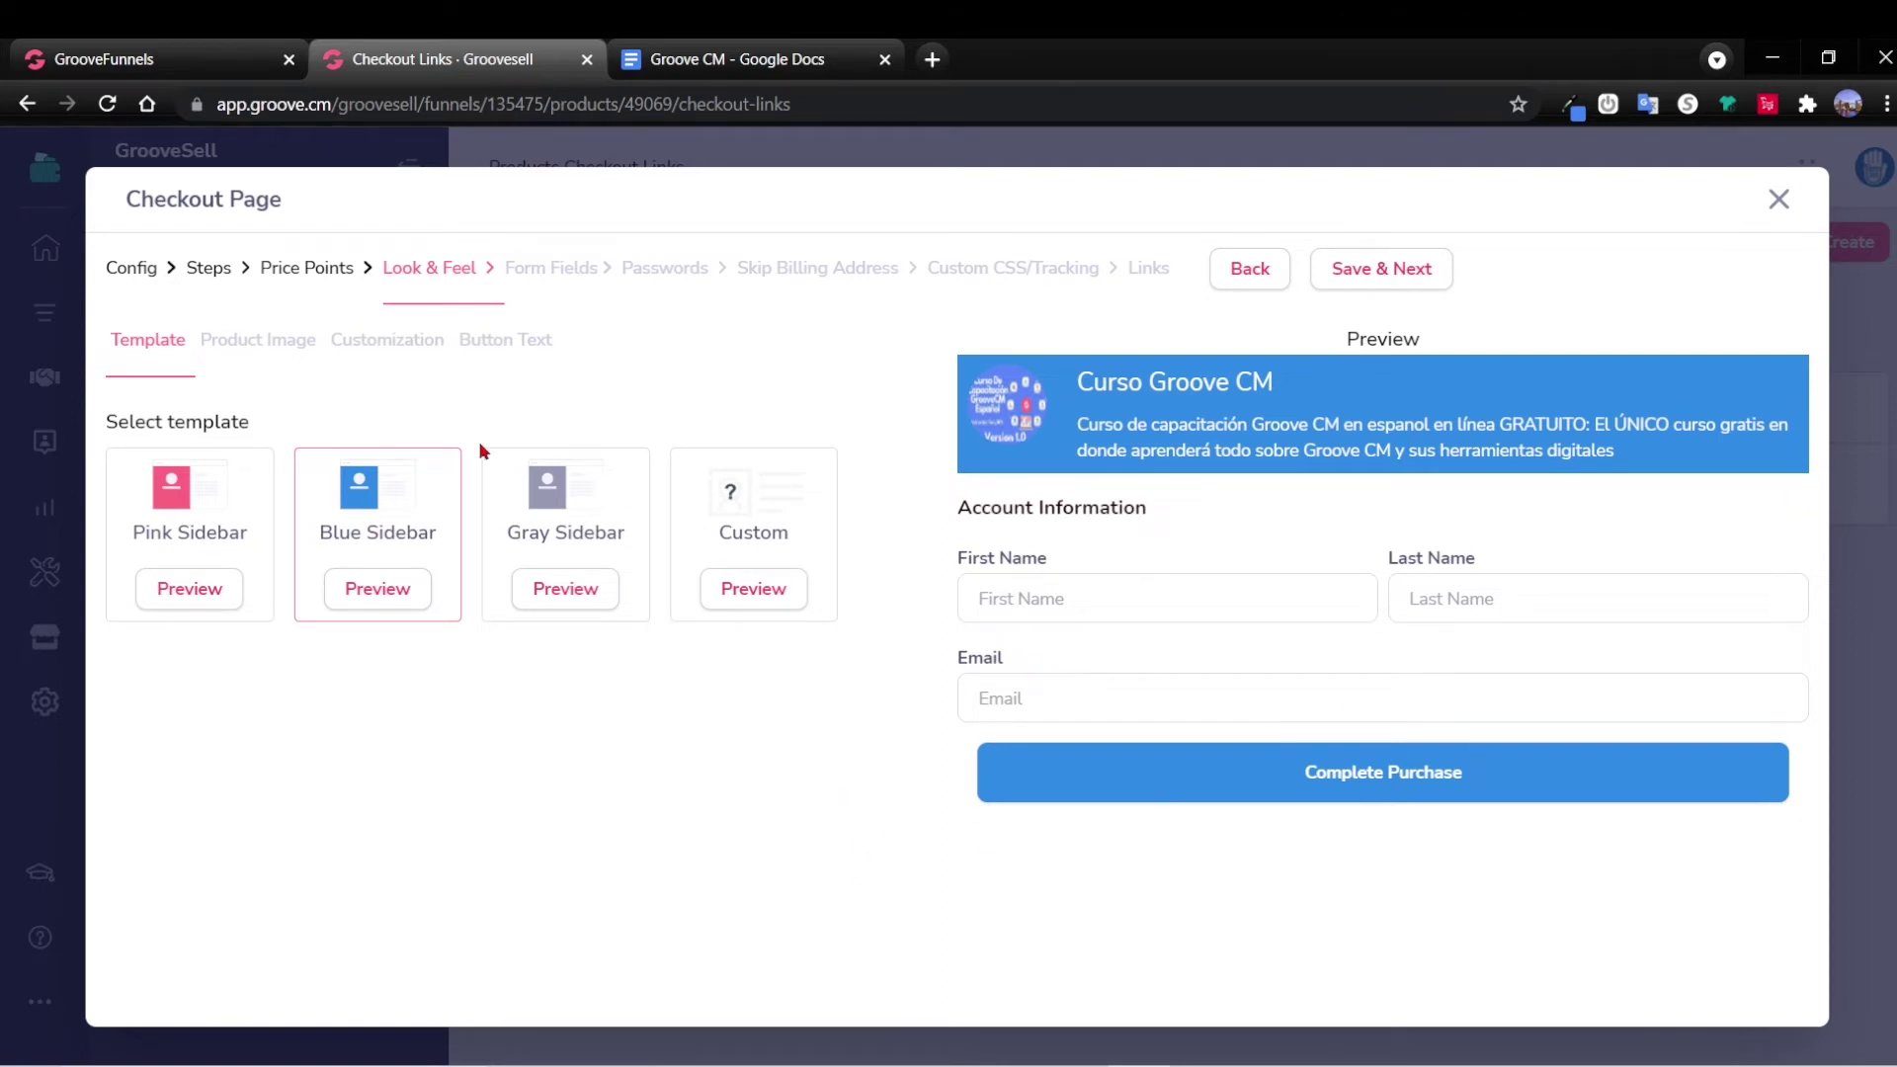
click(252, 345)
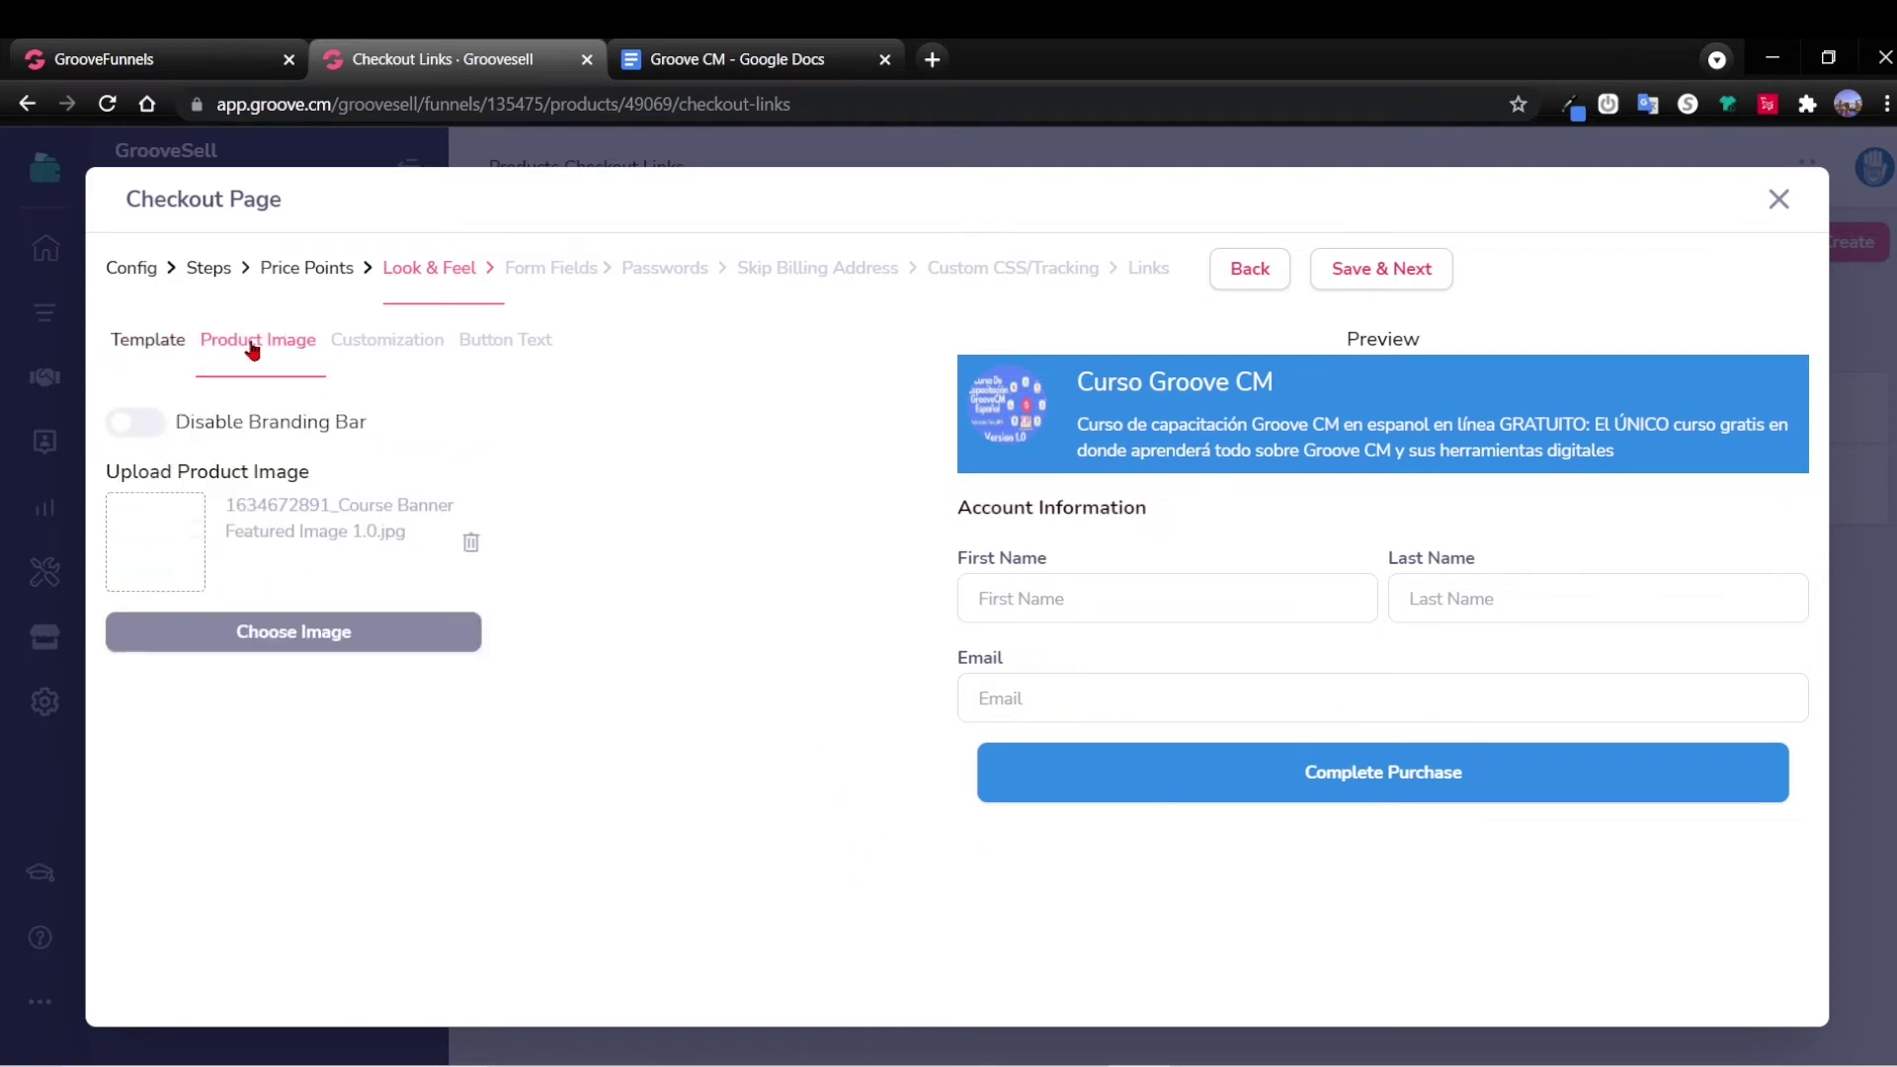
click(396, 341)
click(500, 341)
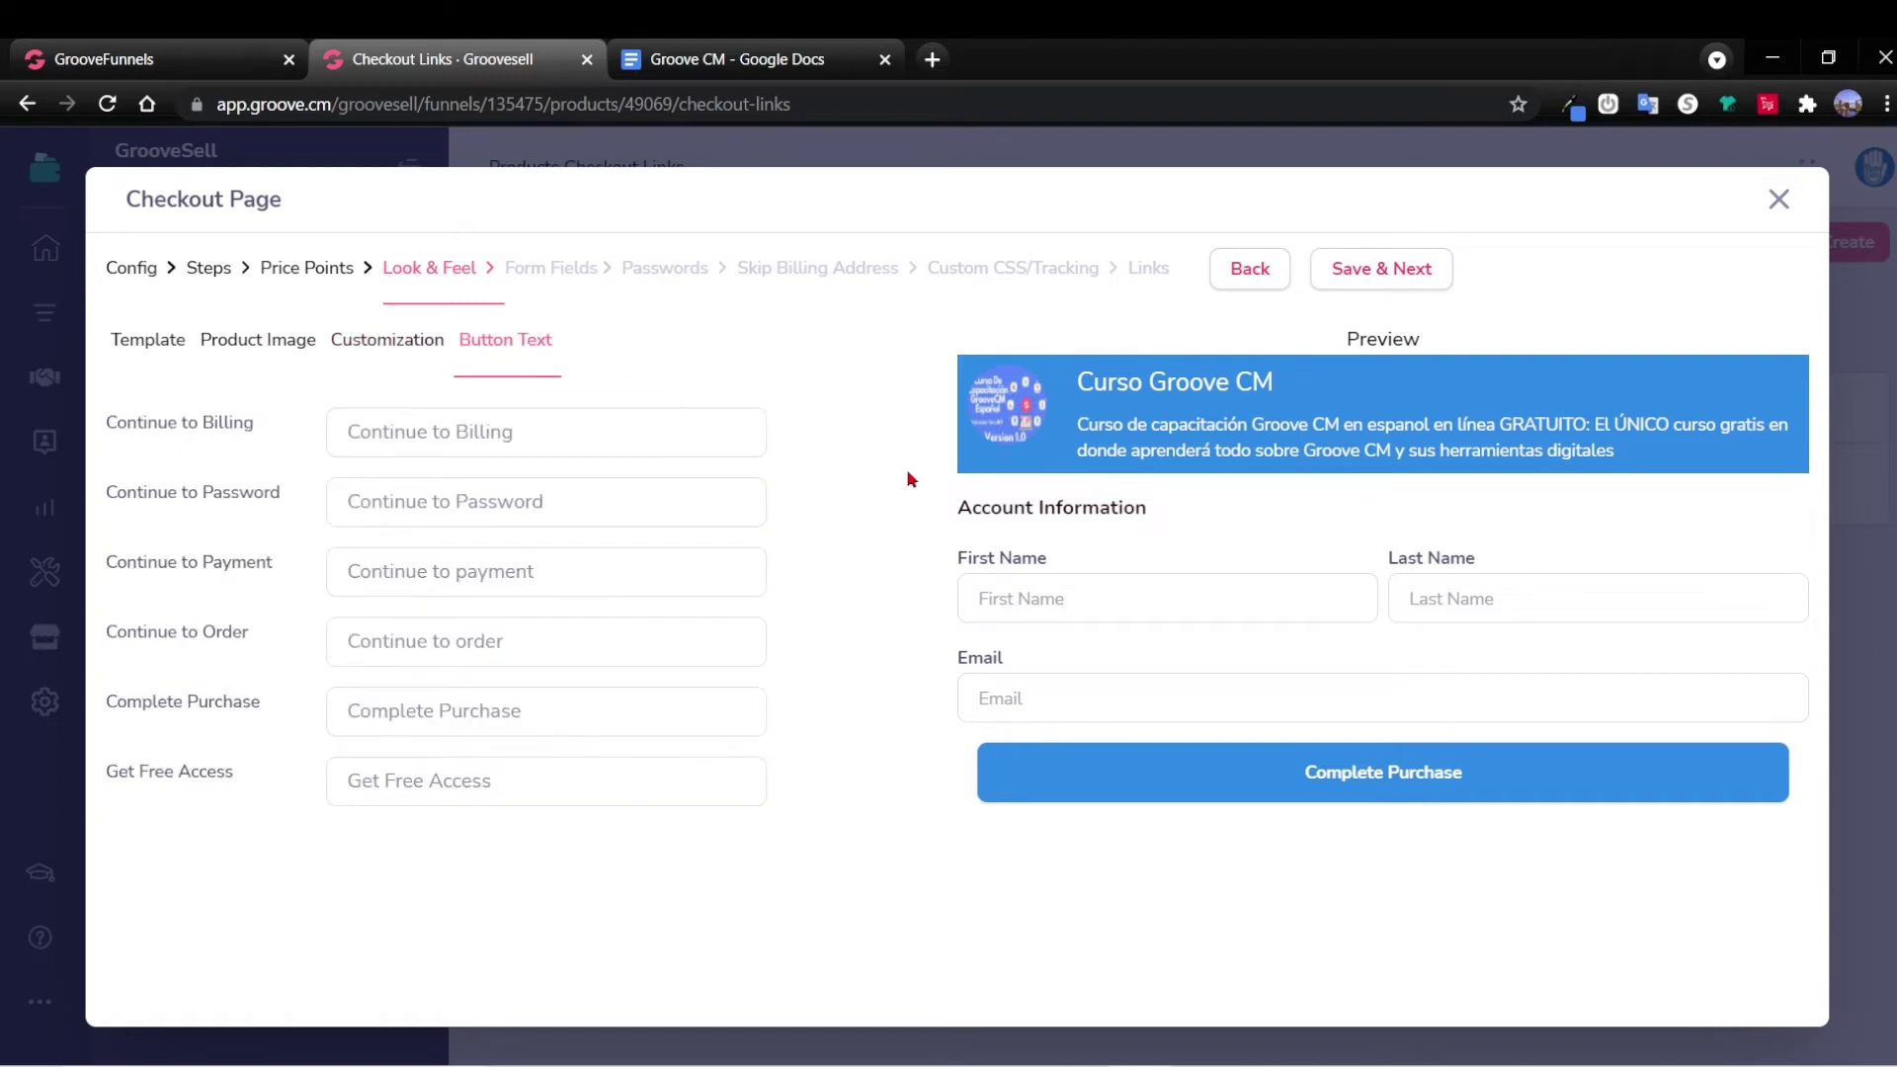
click(1361, 274)
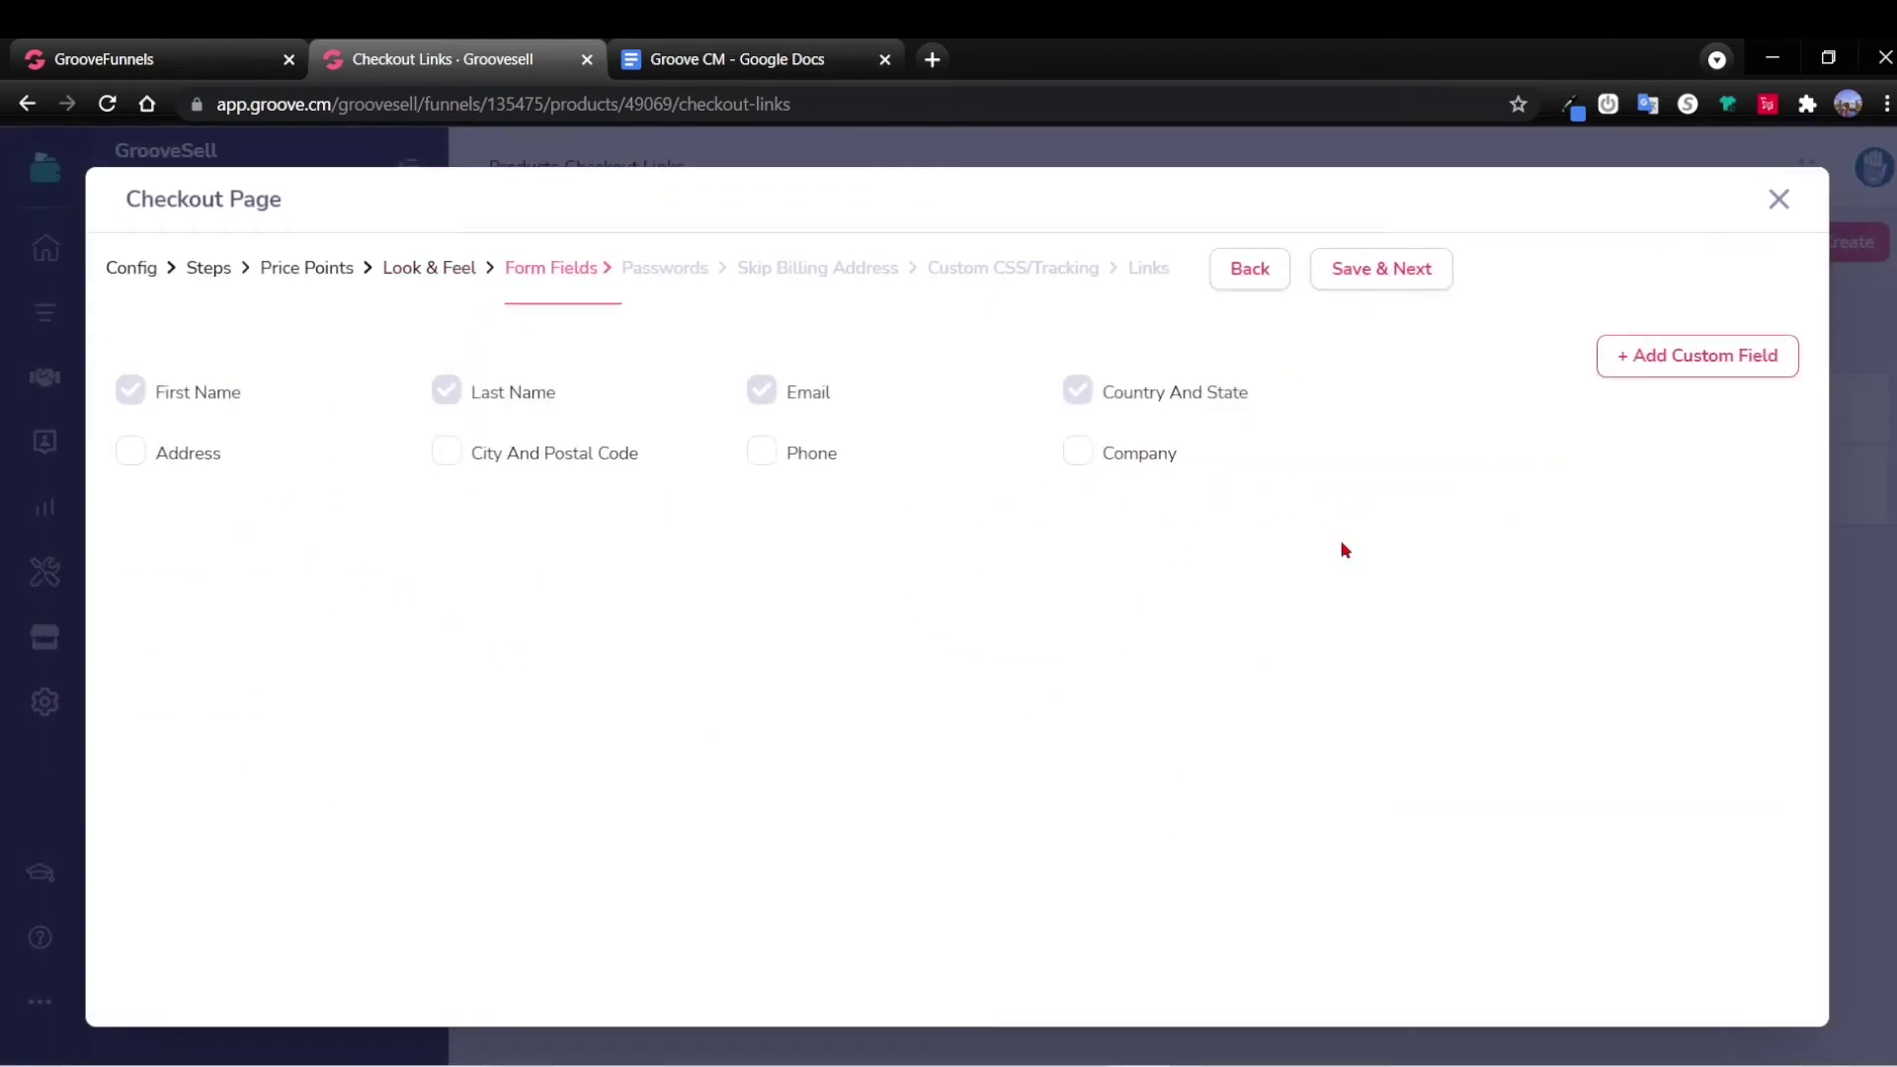
Accept default form fields, no usernames or passwords, and default tracking, then copy the checkout link.
click(1395, 277)
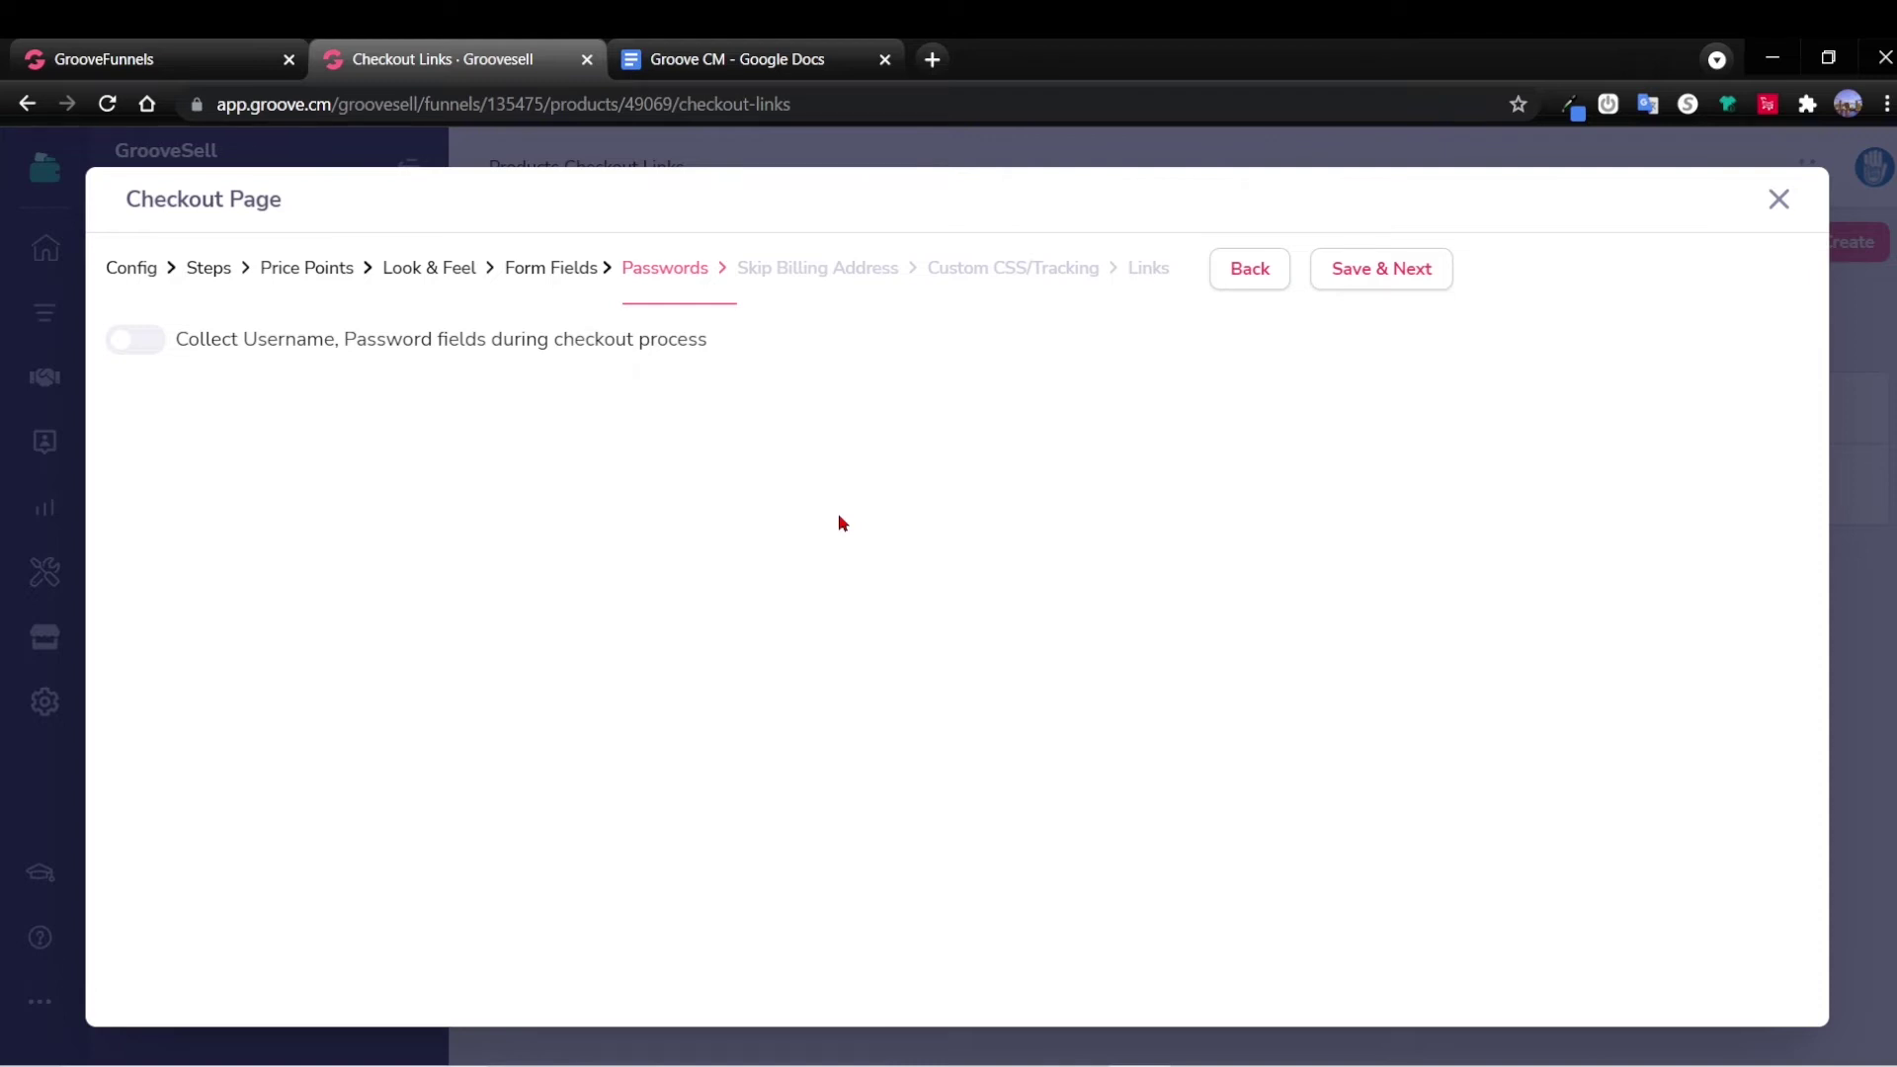
click(1393, 277)
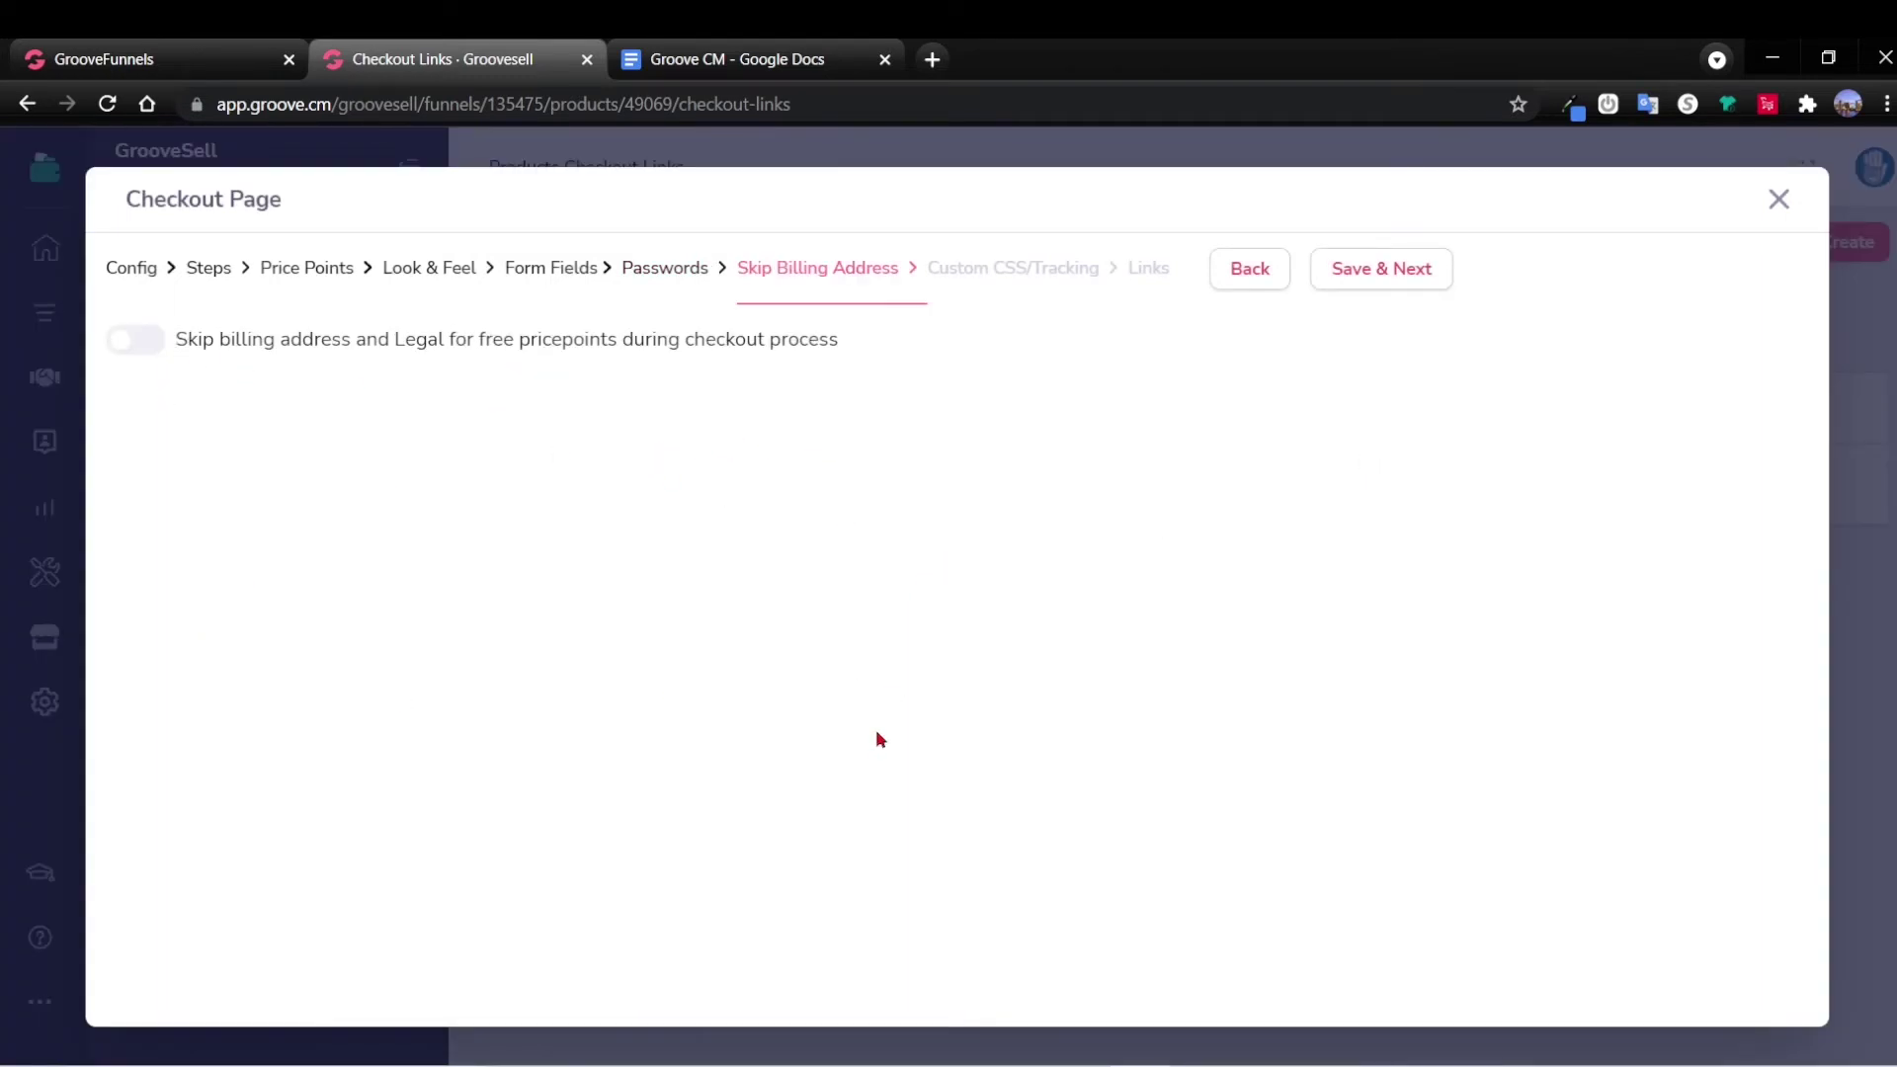
click(1381, 269)
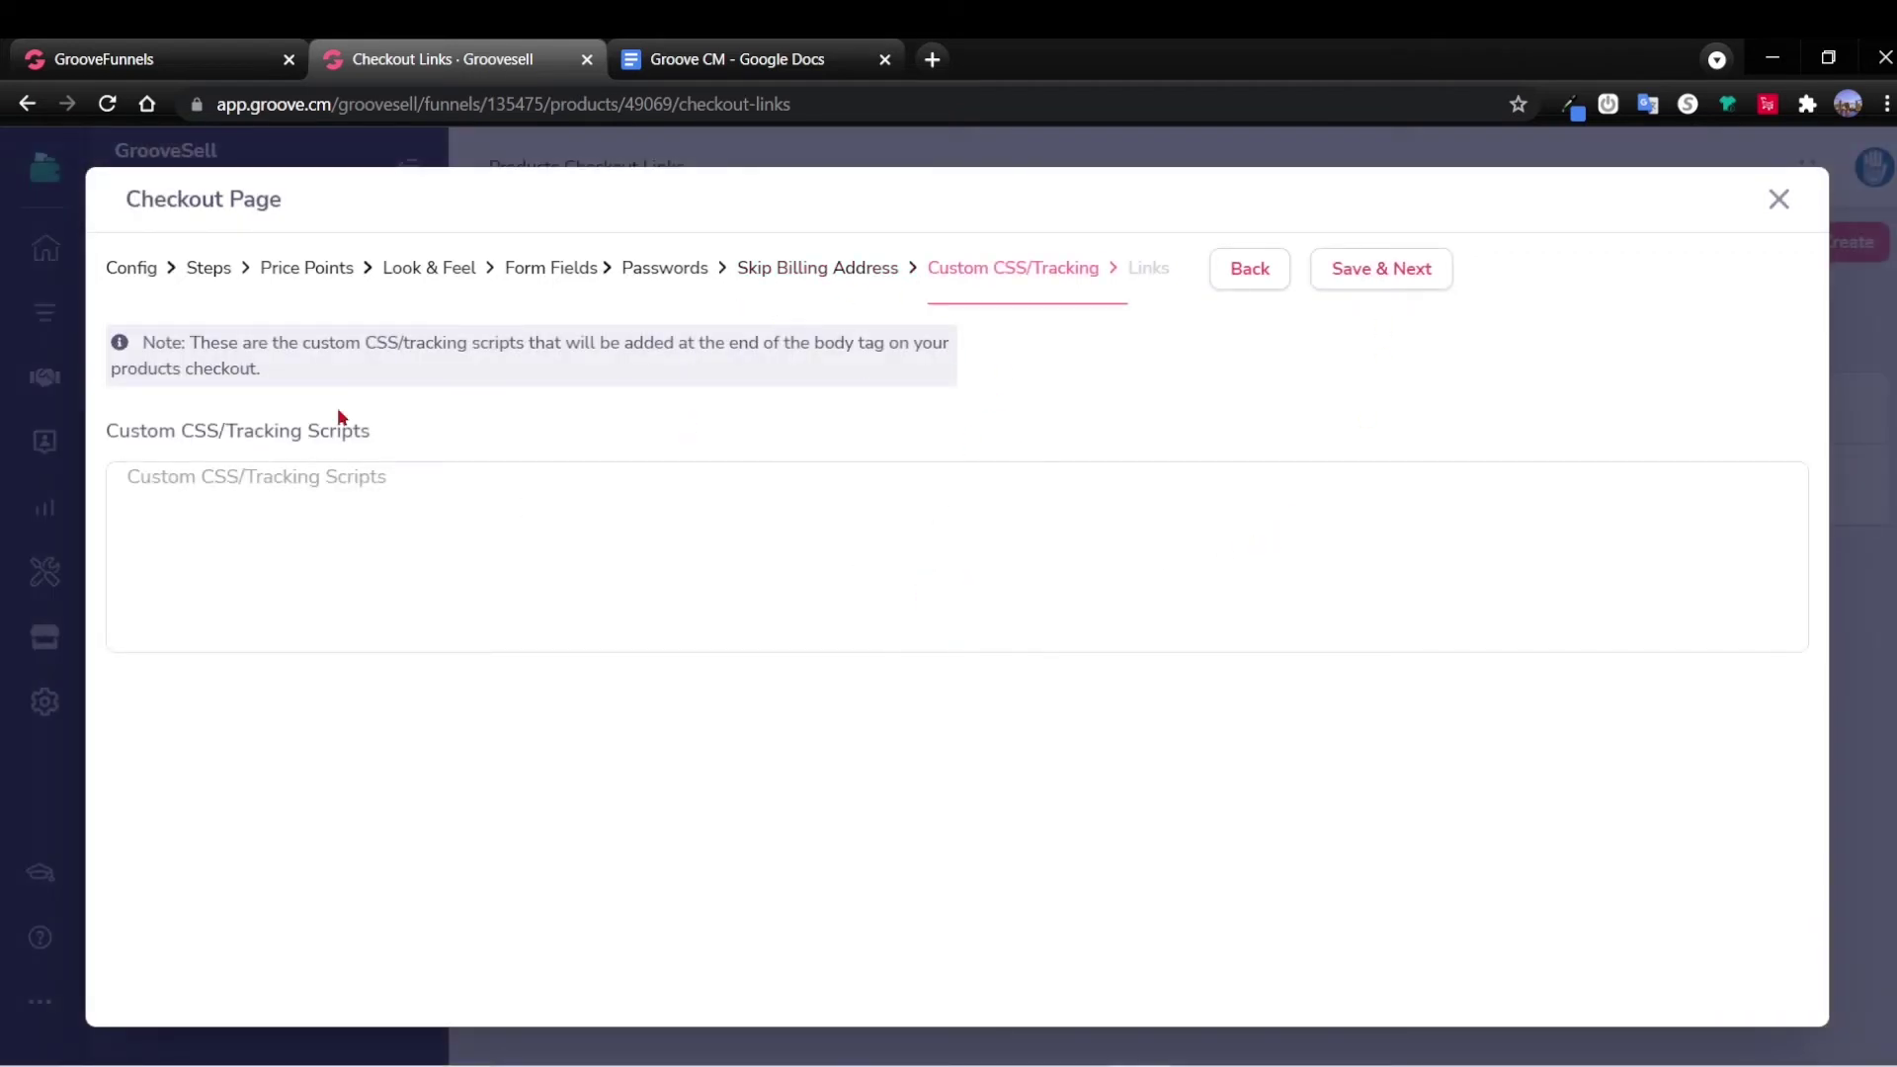
click(1376, 275)
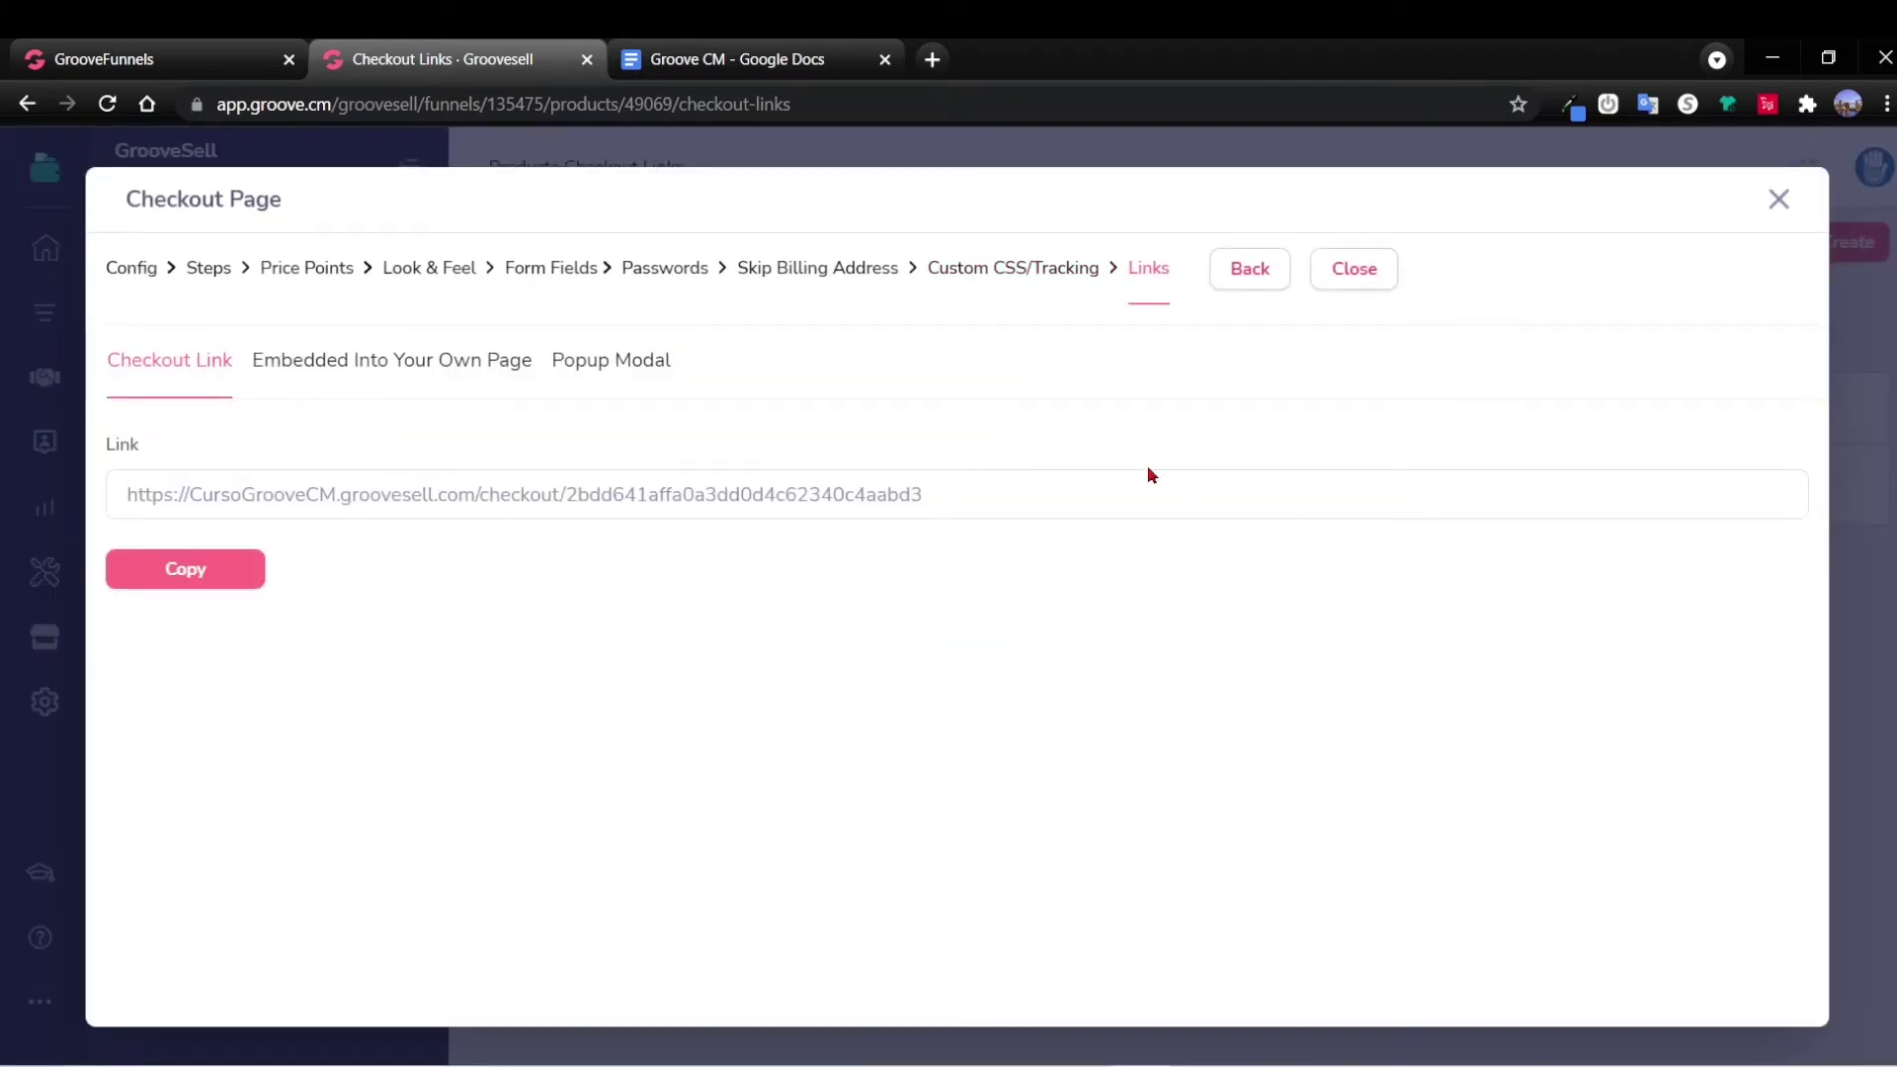
click(185, 569)
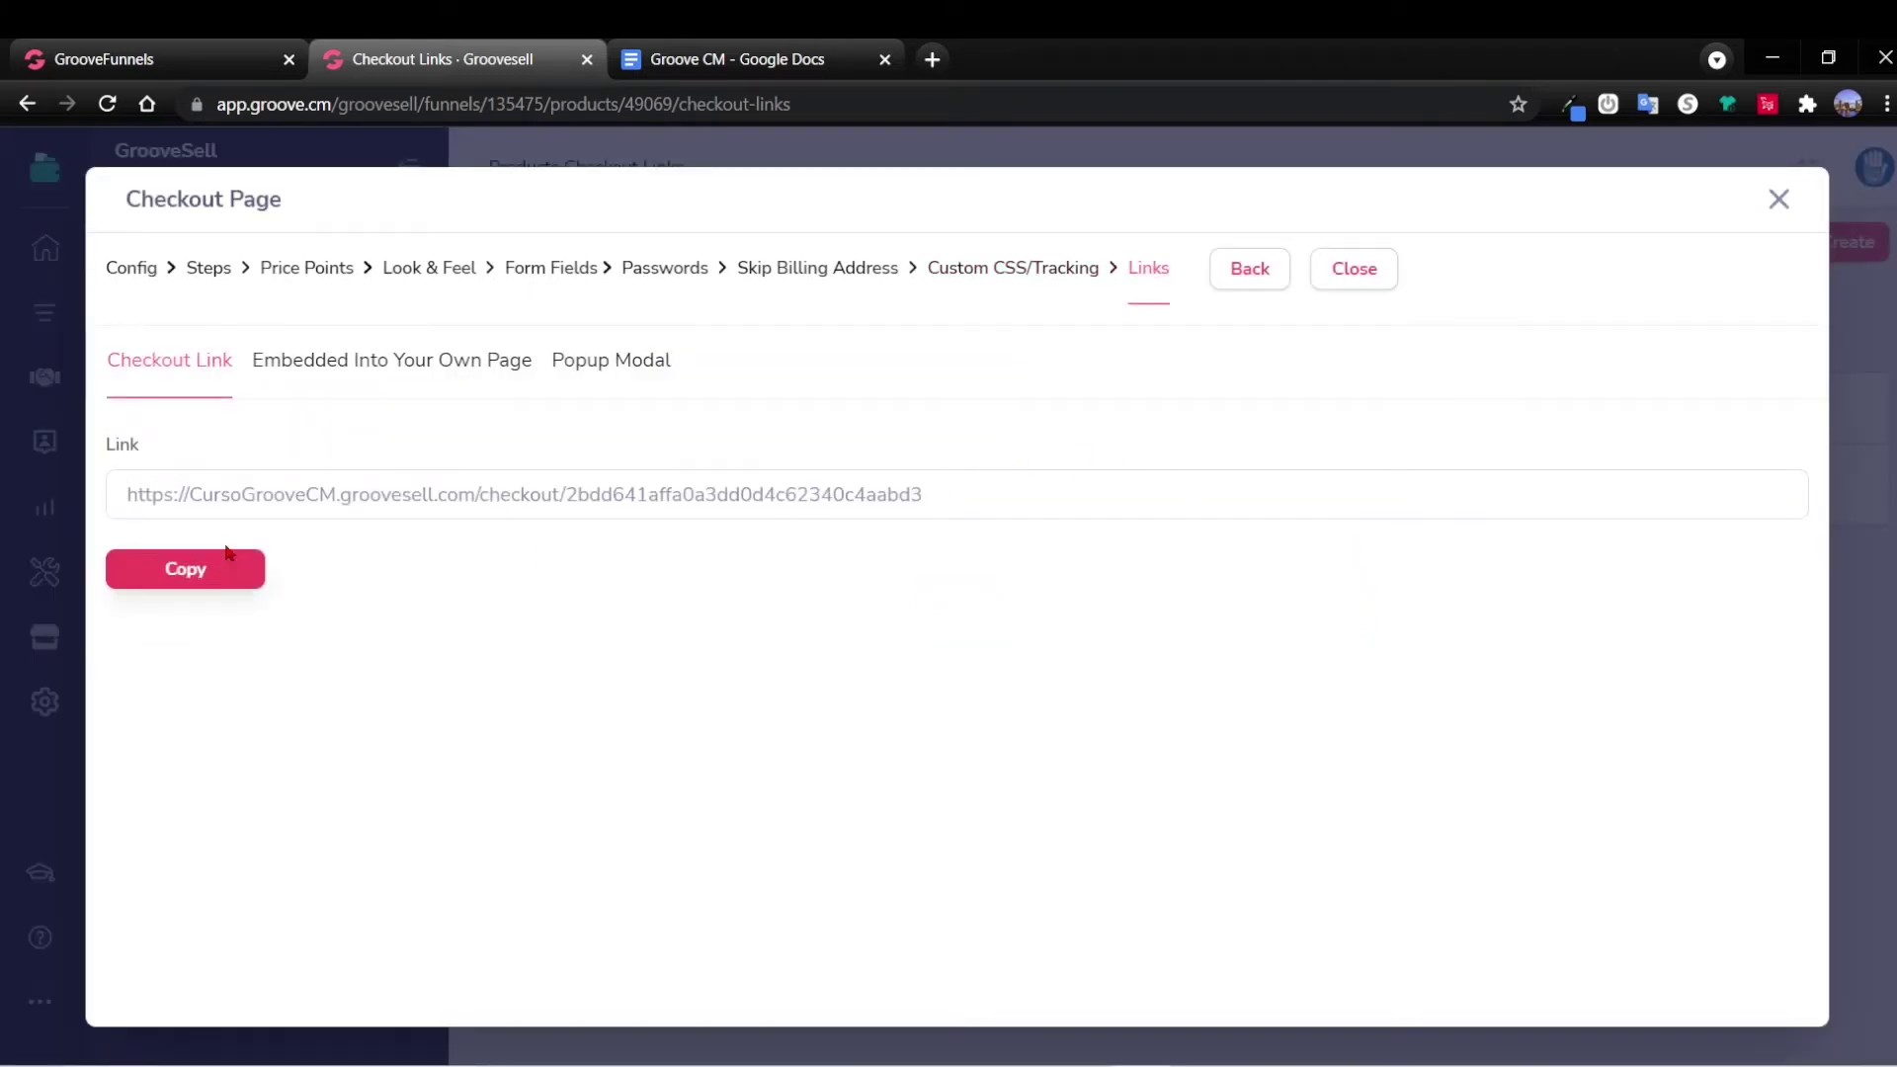
click(672, 496)
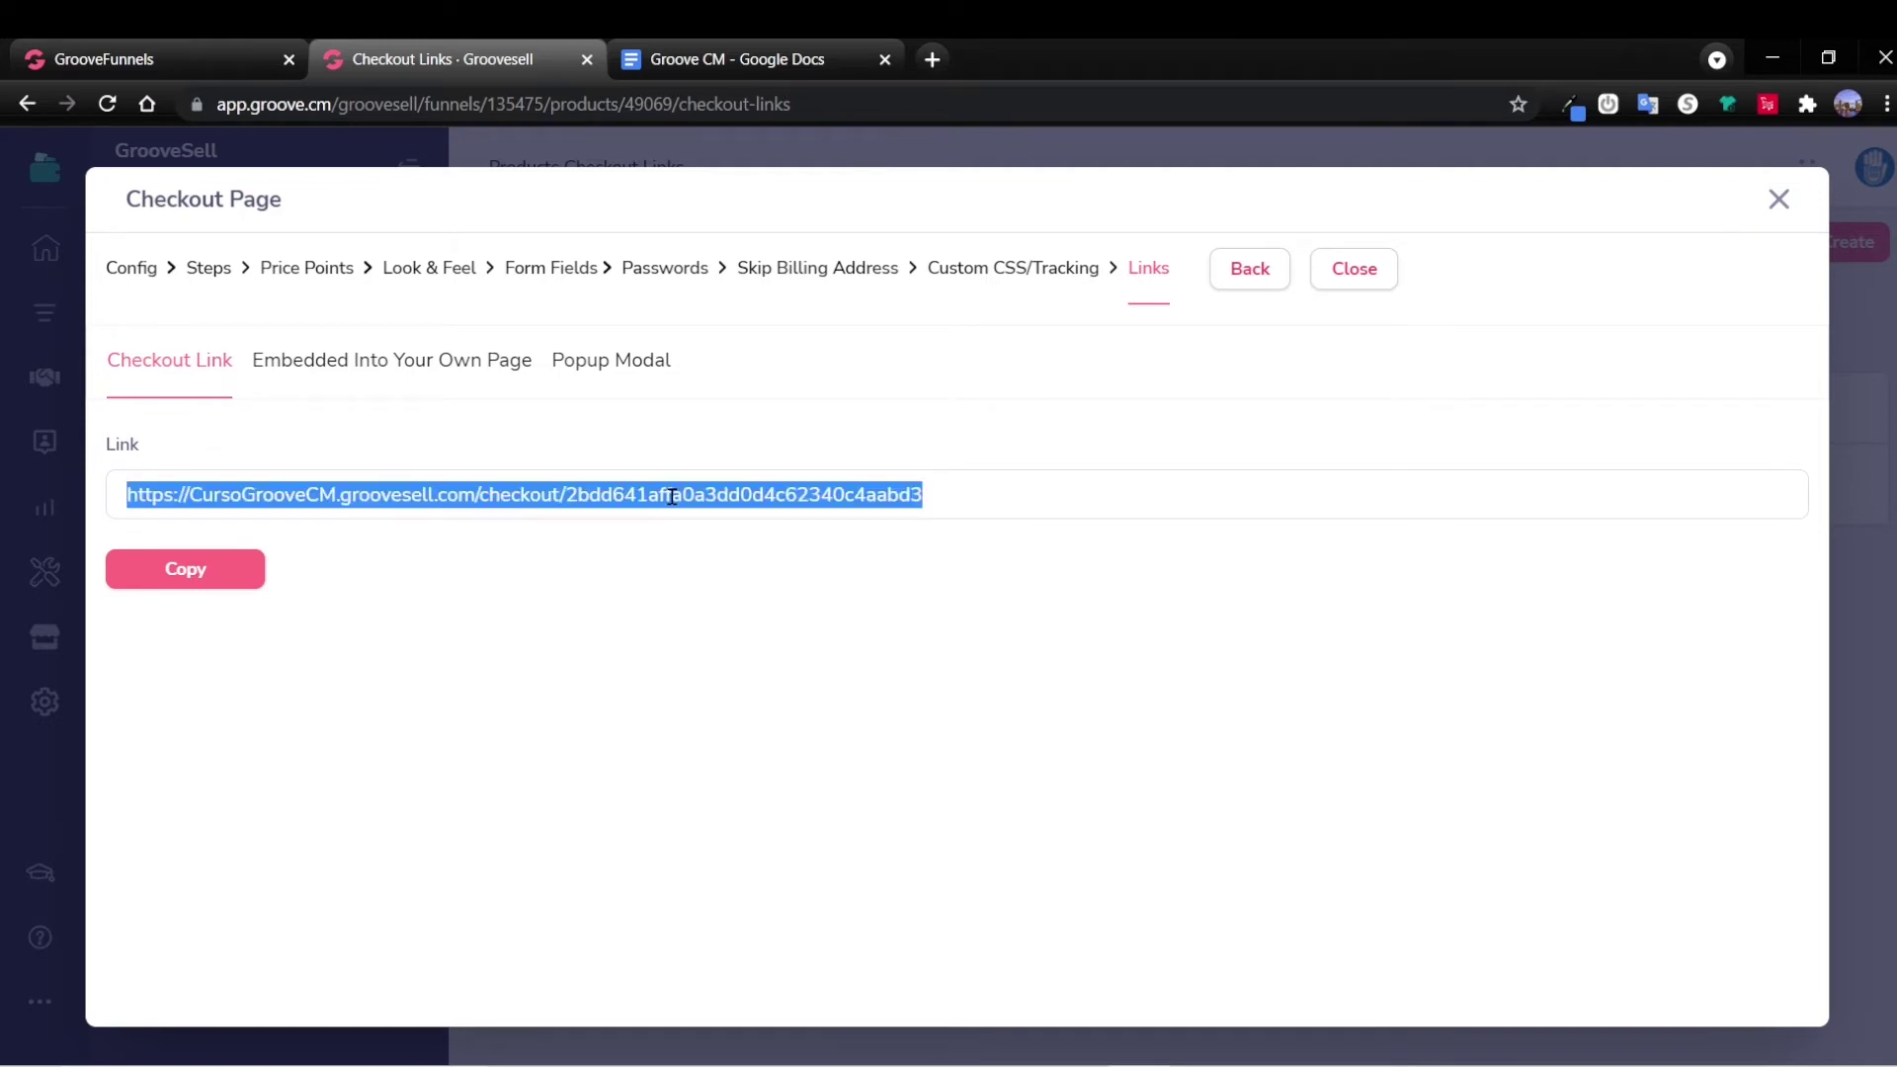
click(185, 569)
Add a 'Links' heading at the end of the Notepad notes and paste the checkout URL beneath it.
click(844, 1057)
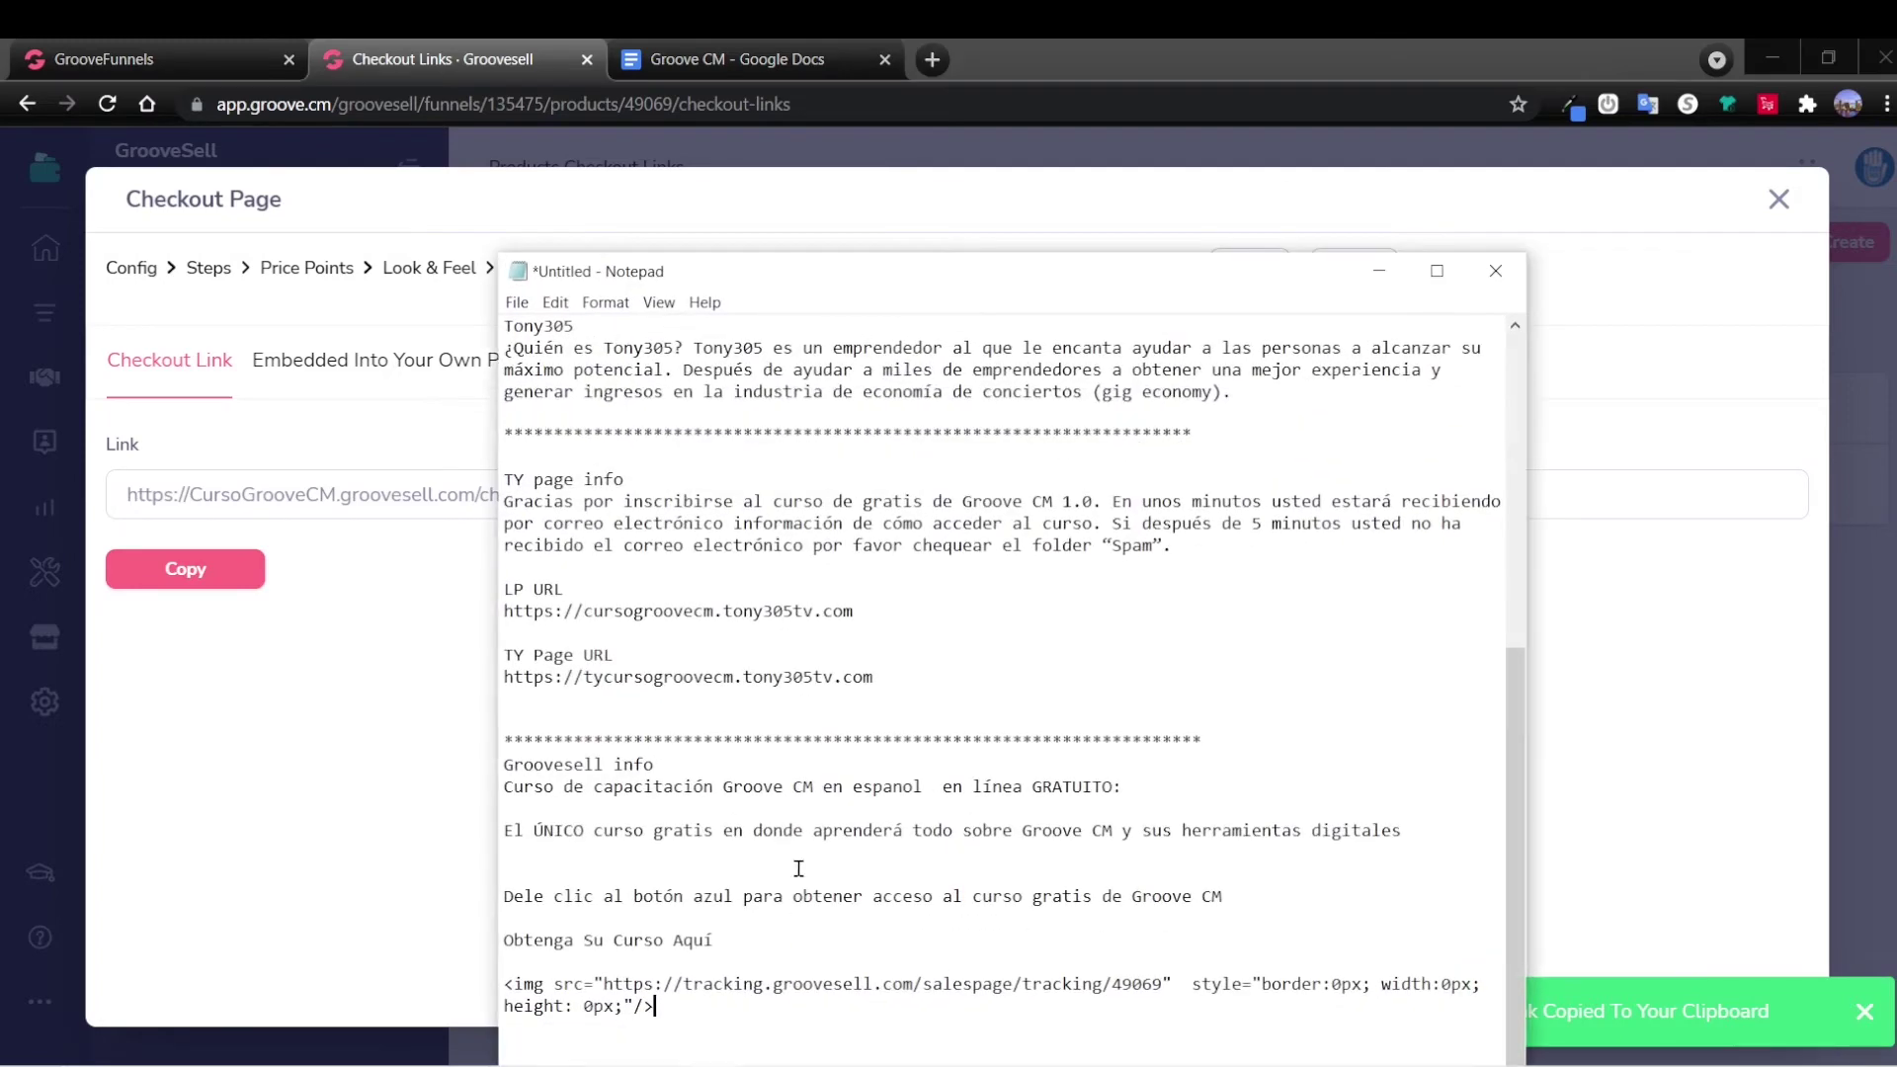
scroll(824, 869, down, 1)
key(Return)
key(Return)
key(Return)
key(Return)
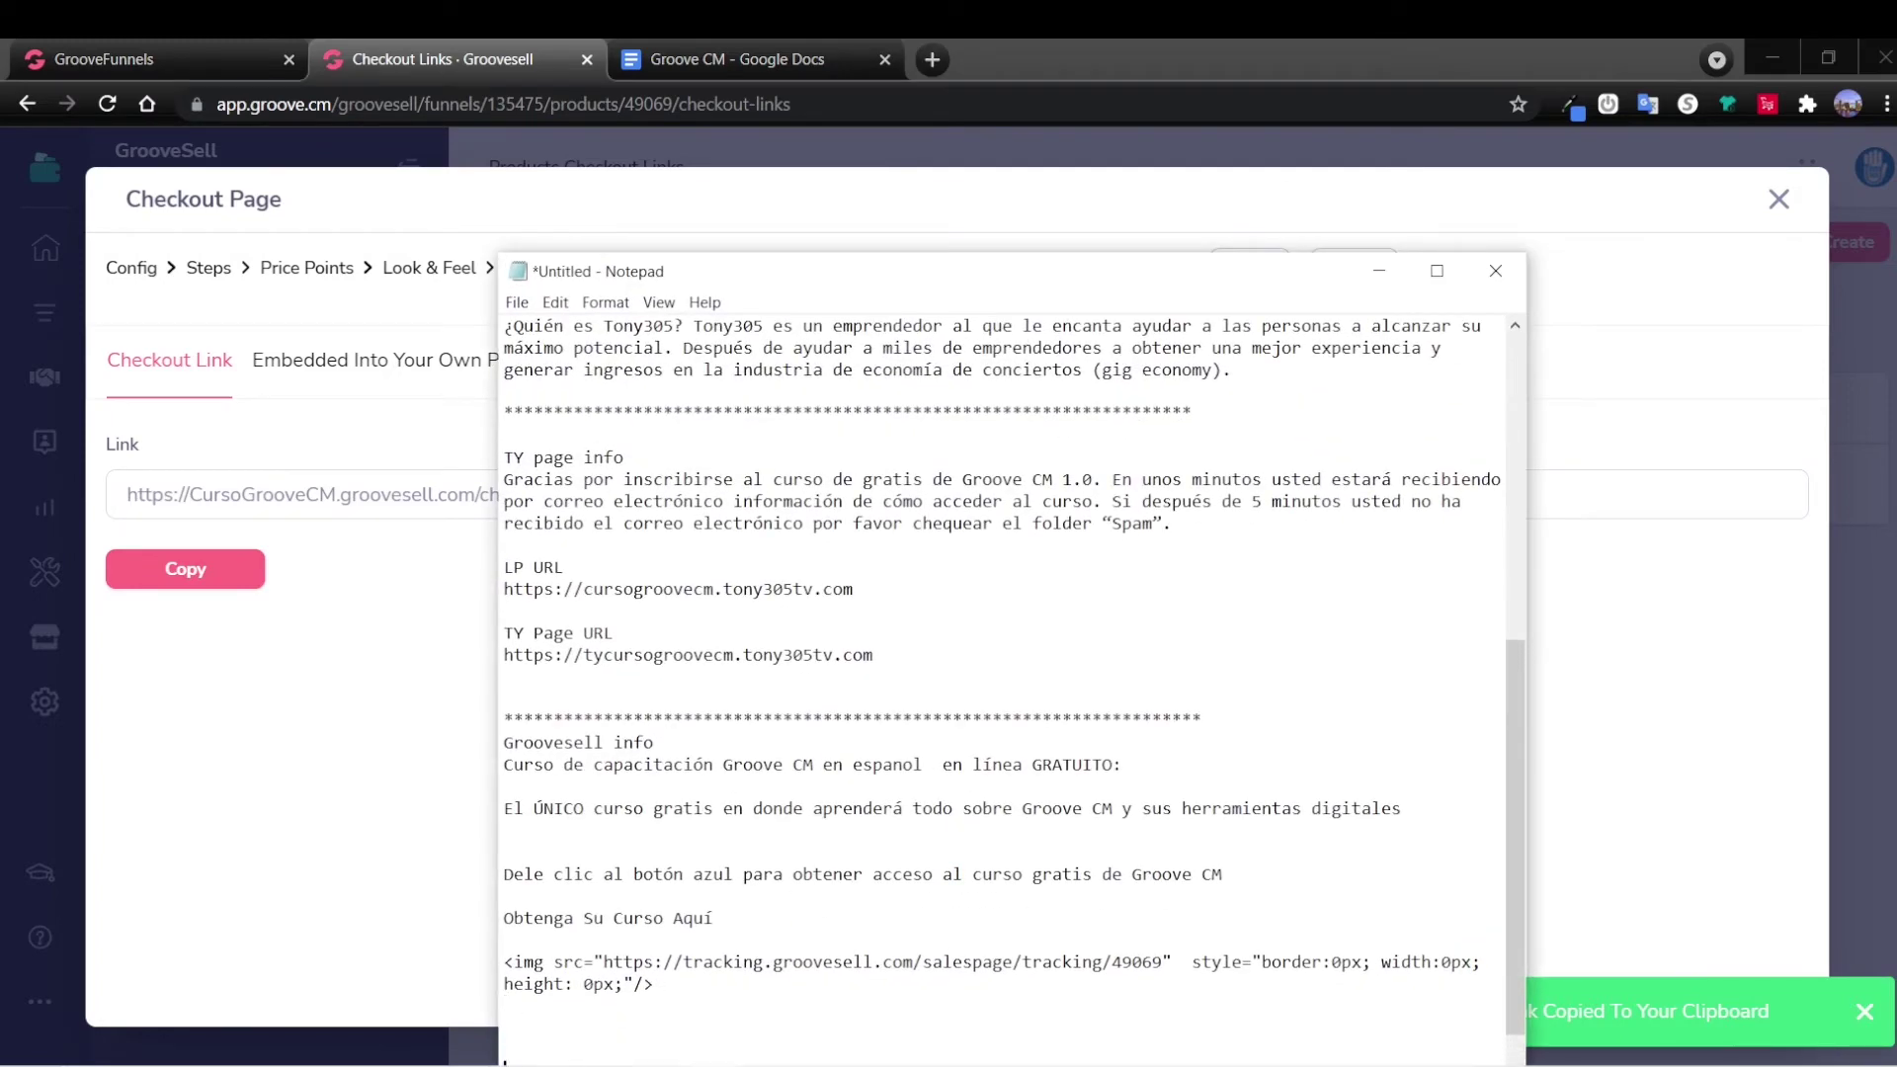
text(C)
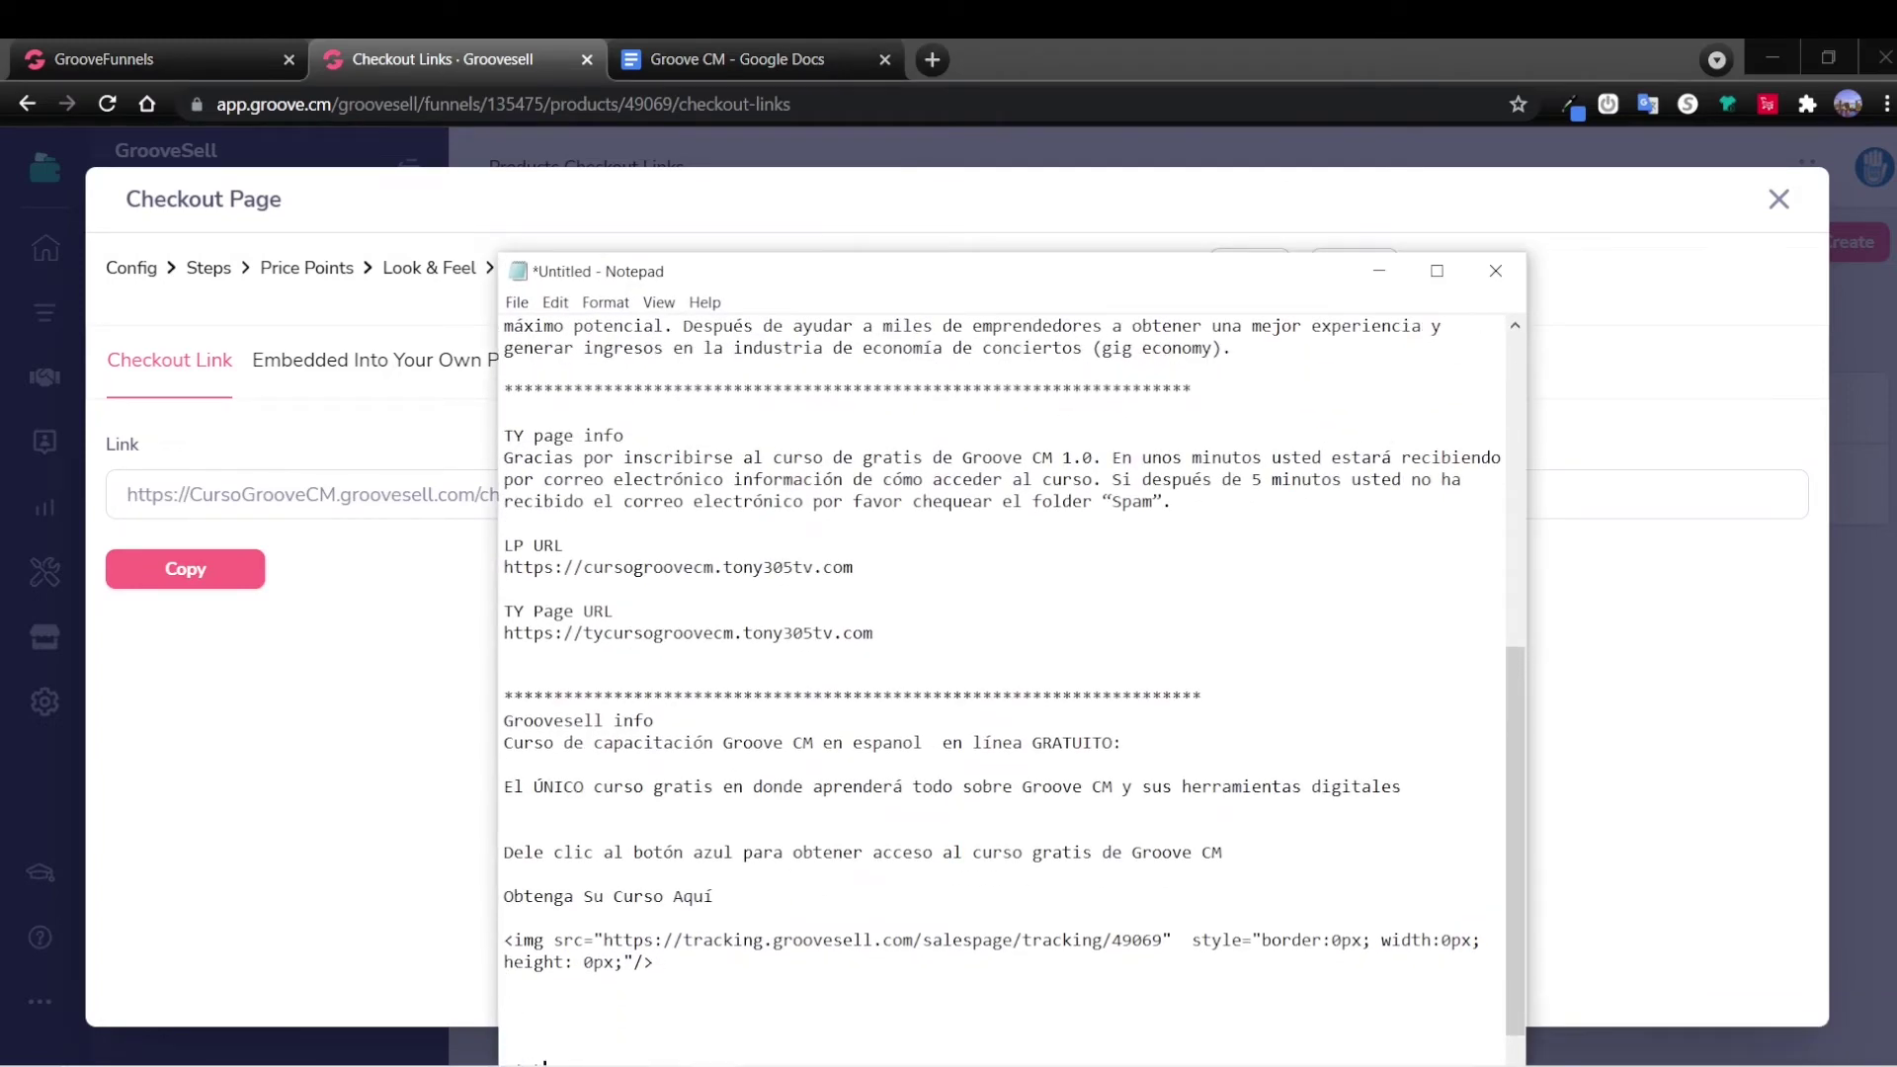
text(inks)
key(Return)
key(Return)
key(Return)
key(Return)
key(Return)
key(Return)
key(Return)
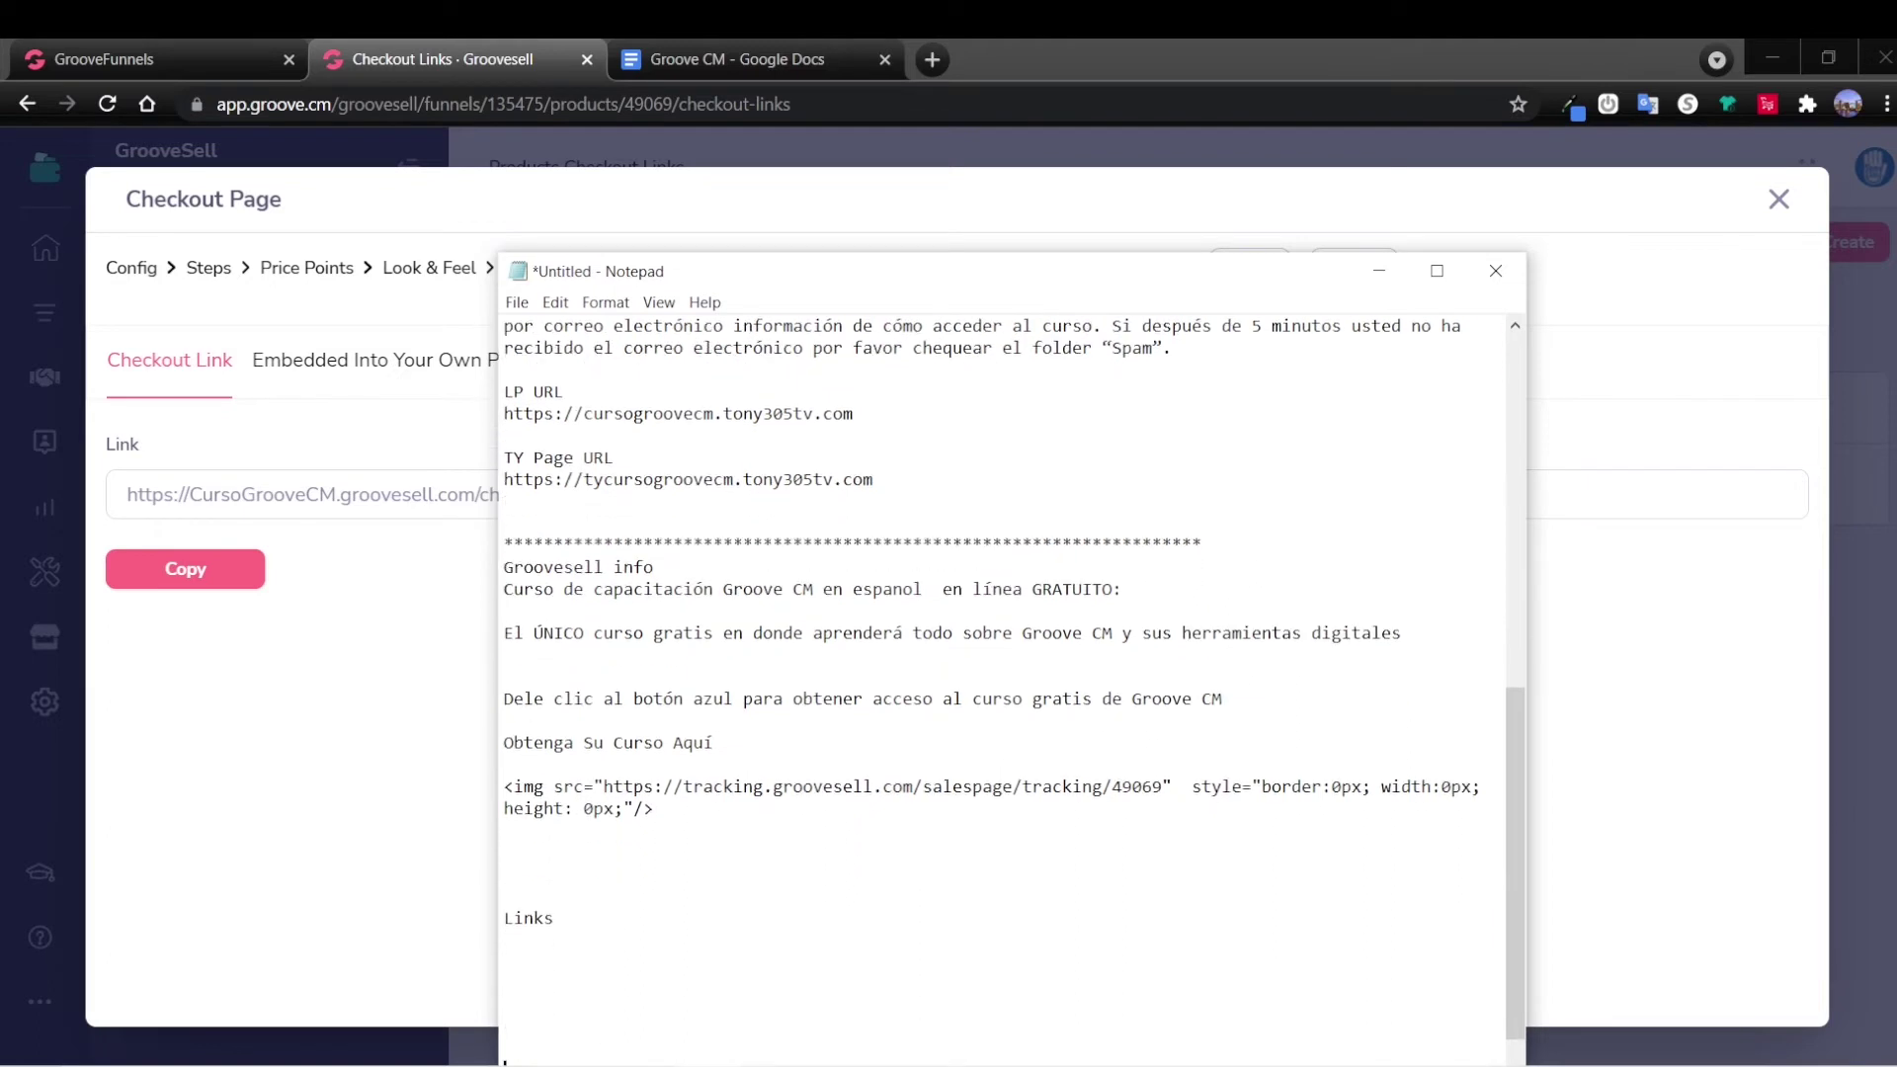
click(680, 968)
key(ctrl+v)
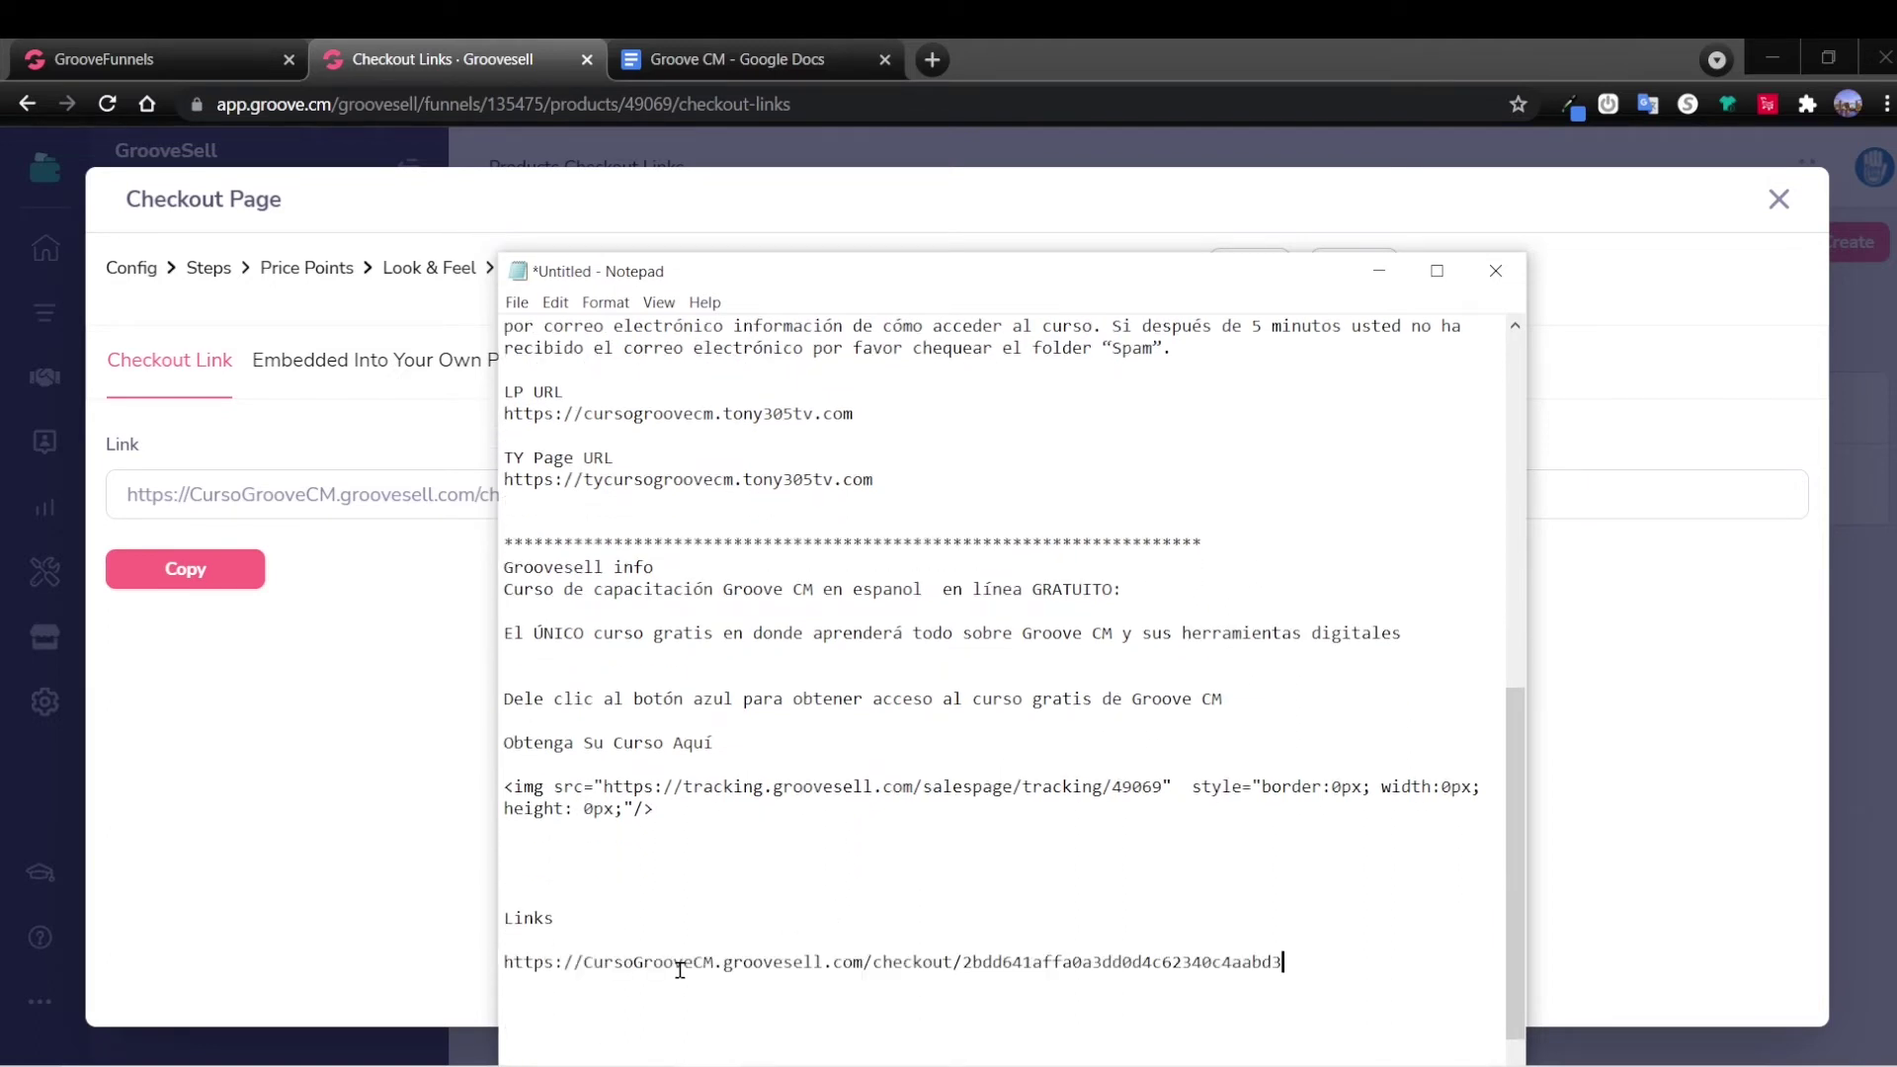
click(425, 664)
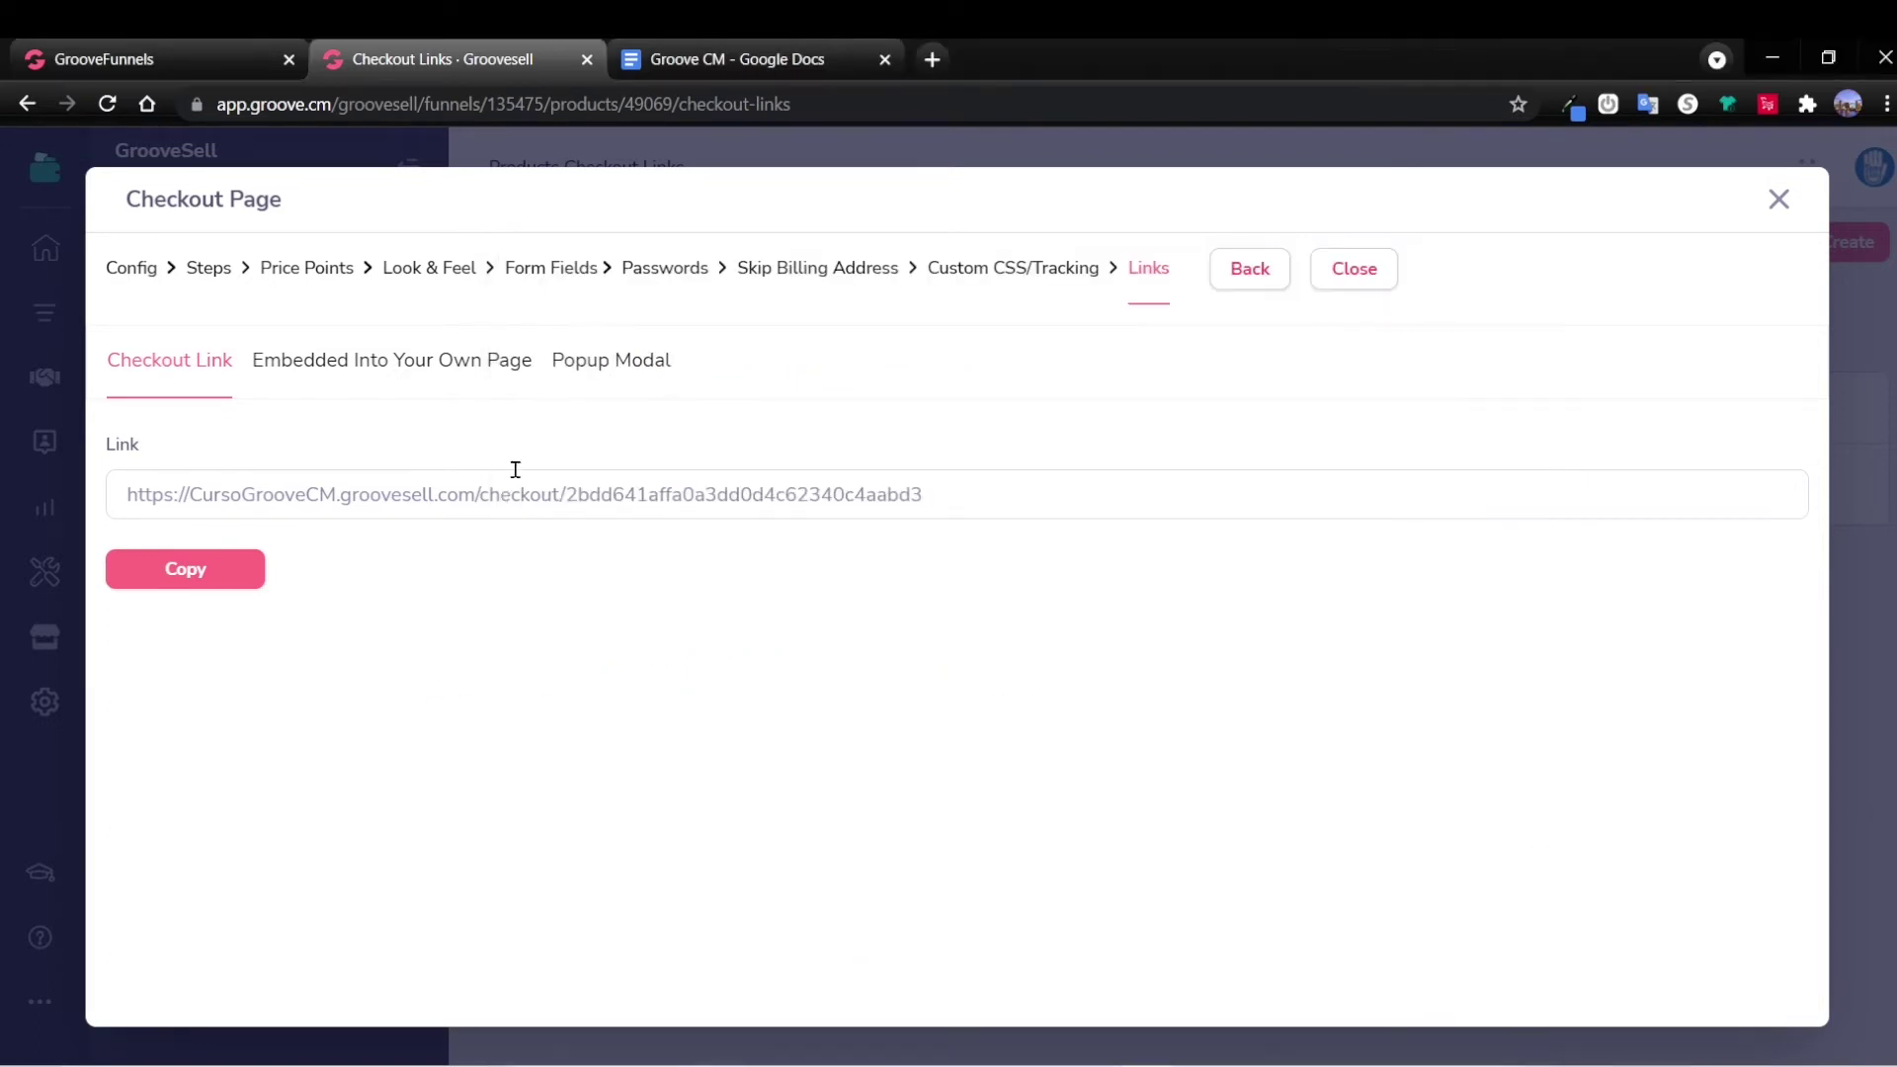
Review the embed-into-page and popup-modal code options, then close the checkout wizard.
click(423, 372)
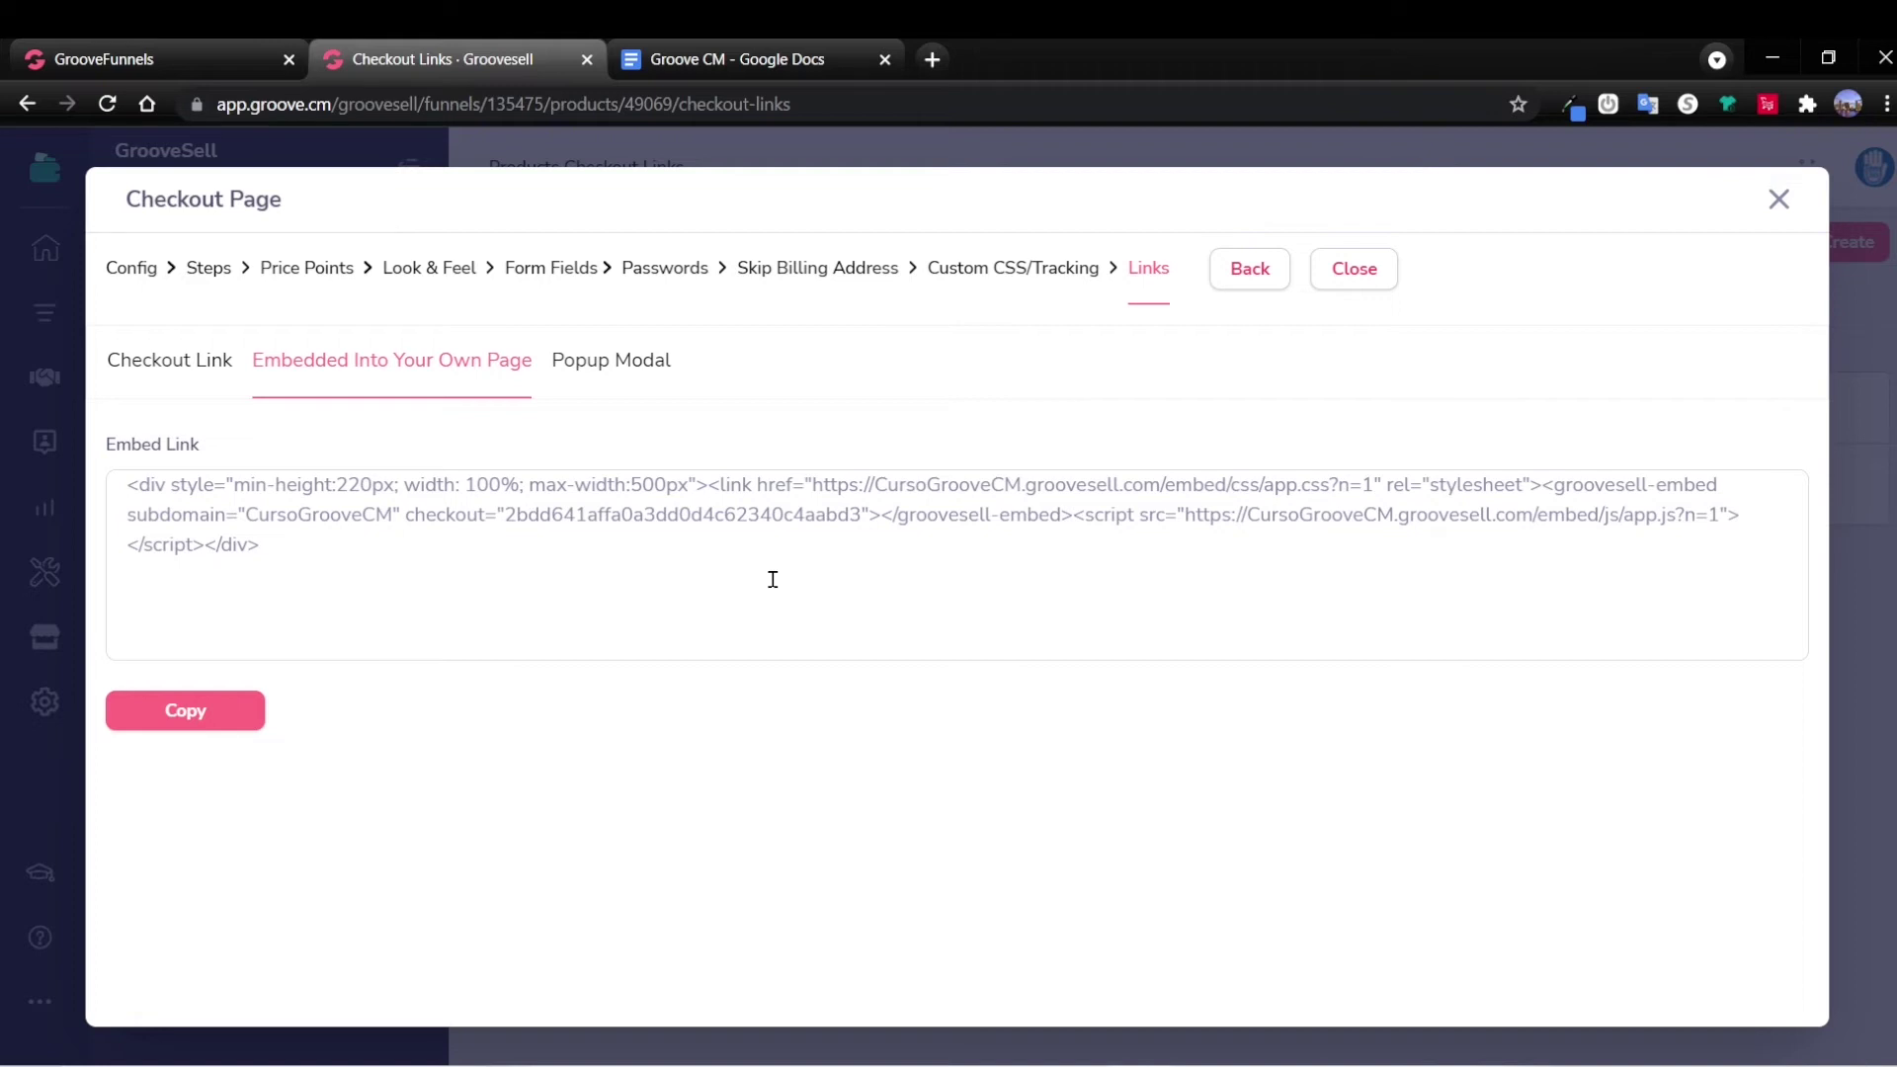
click(606, 367)
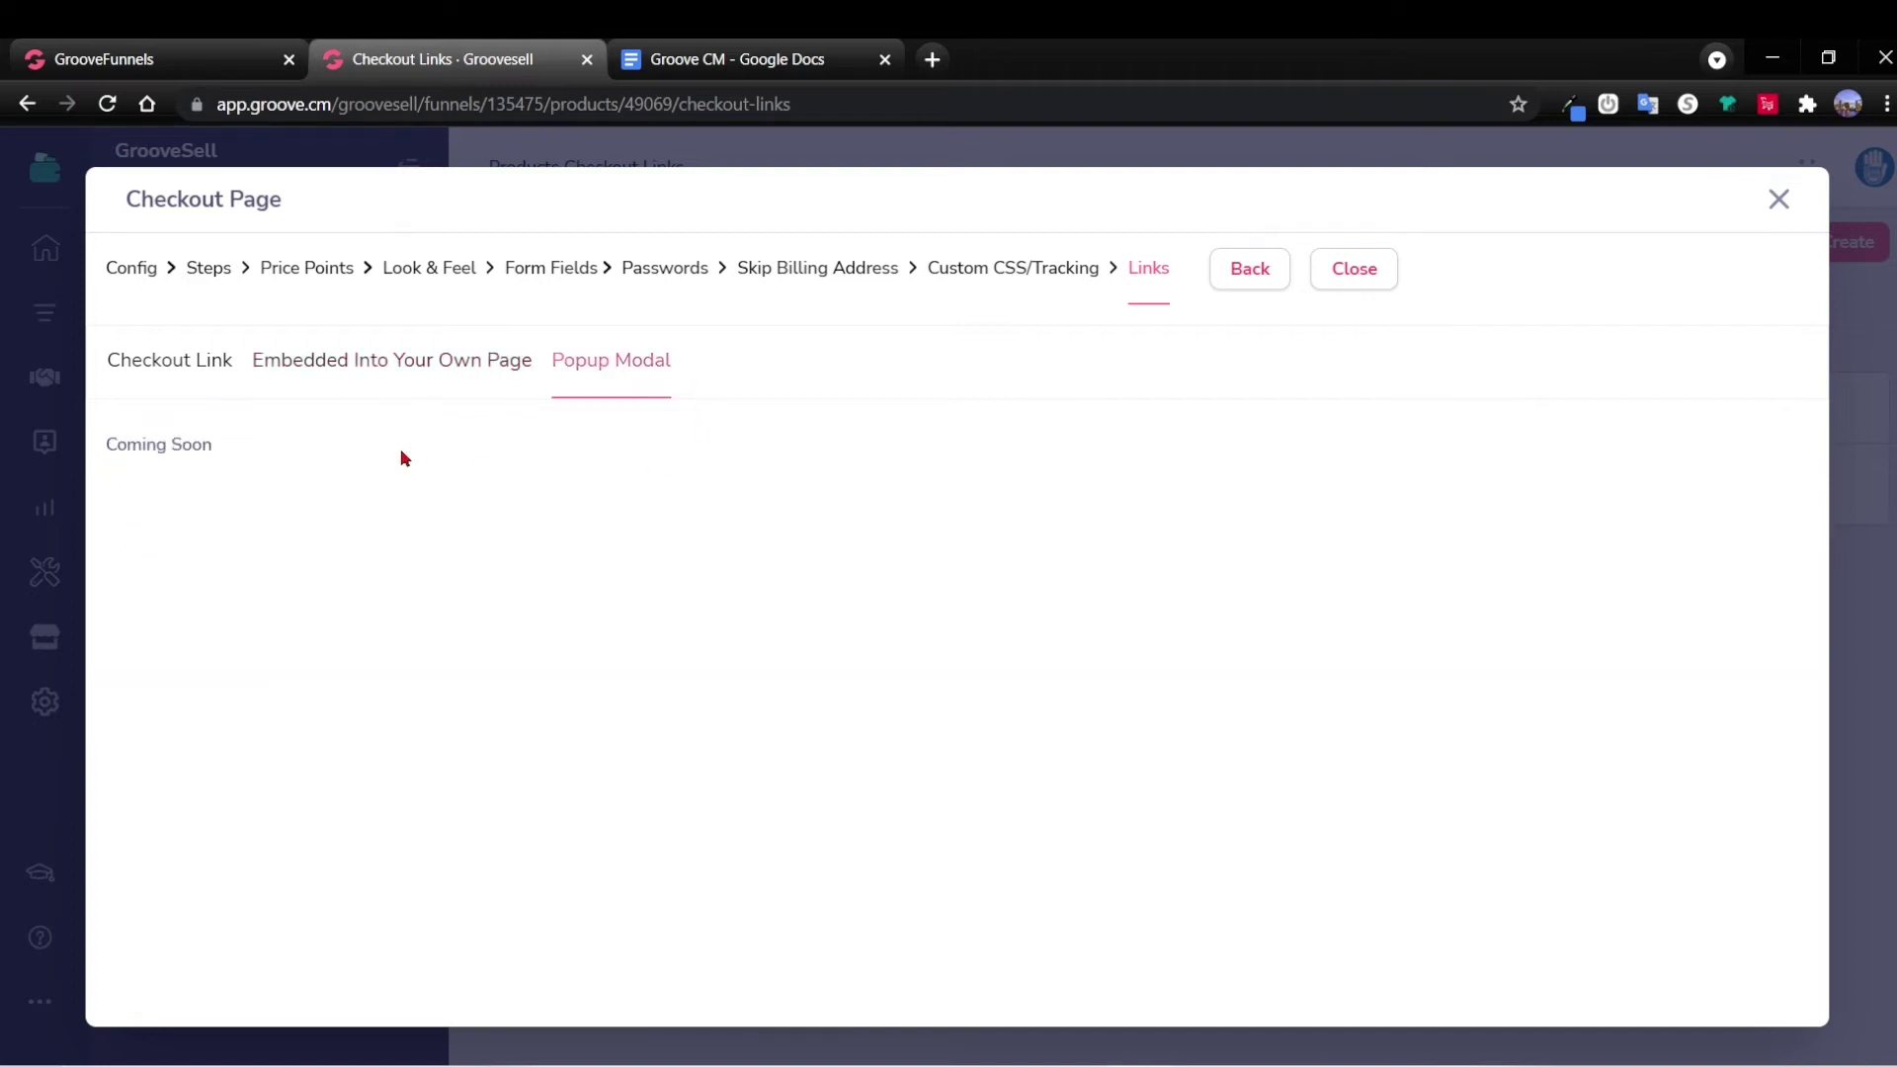
click(425, 368)
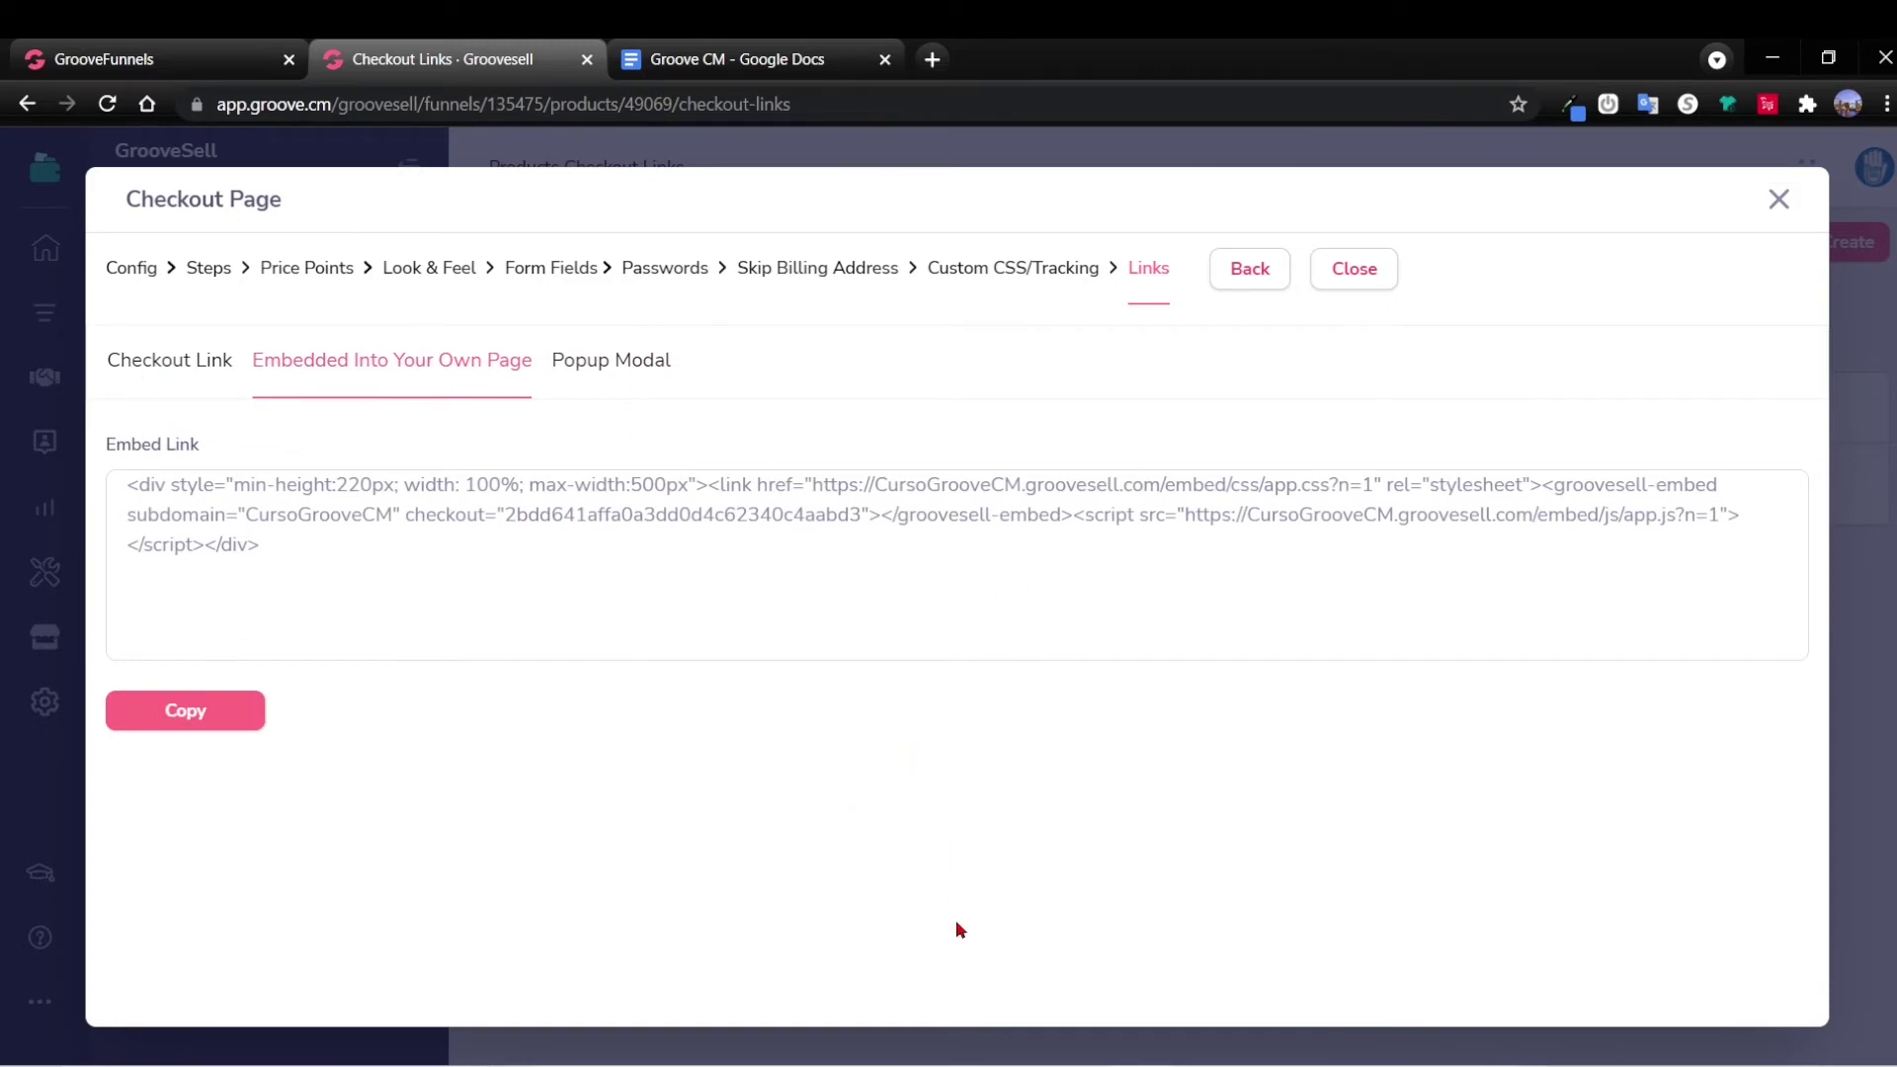
click(1354, 281)
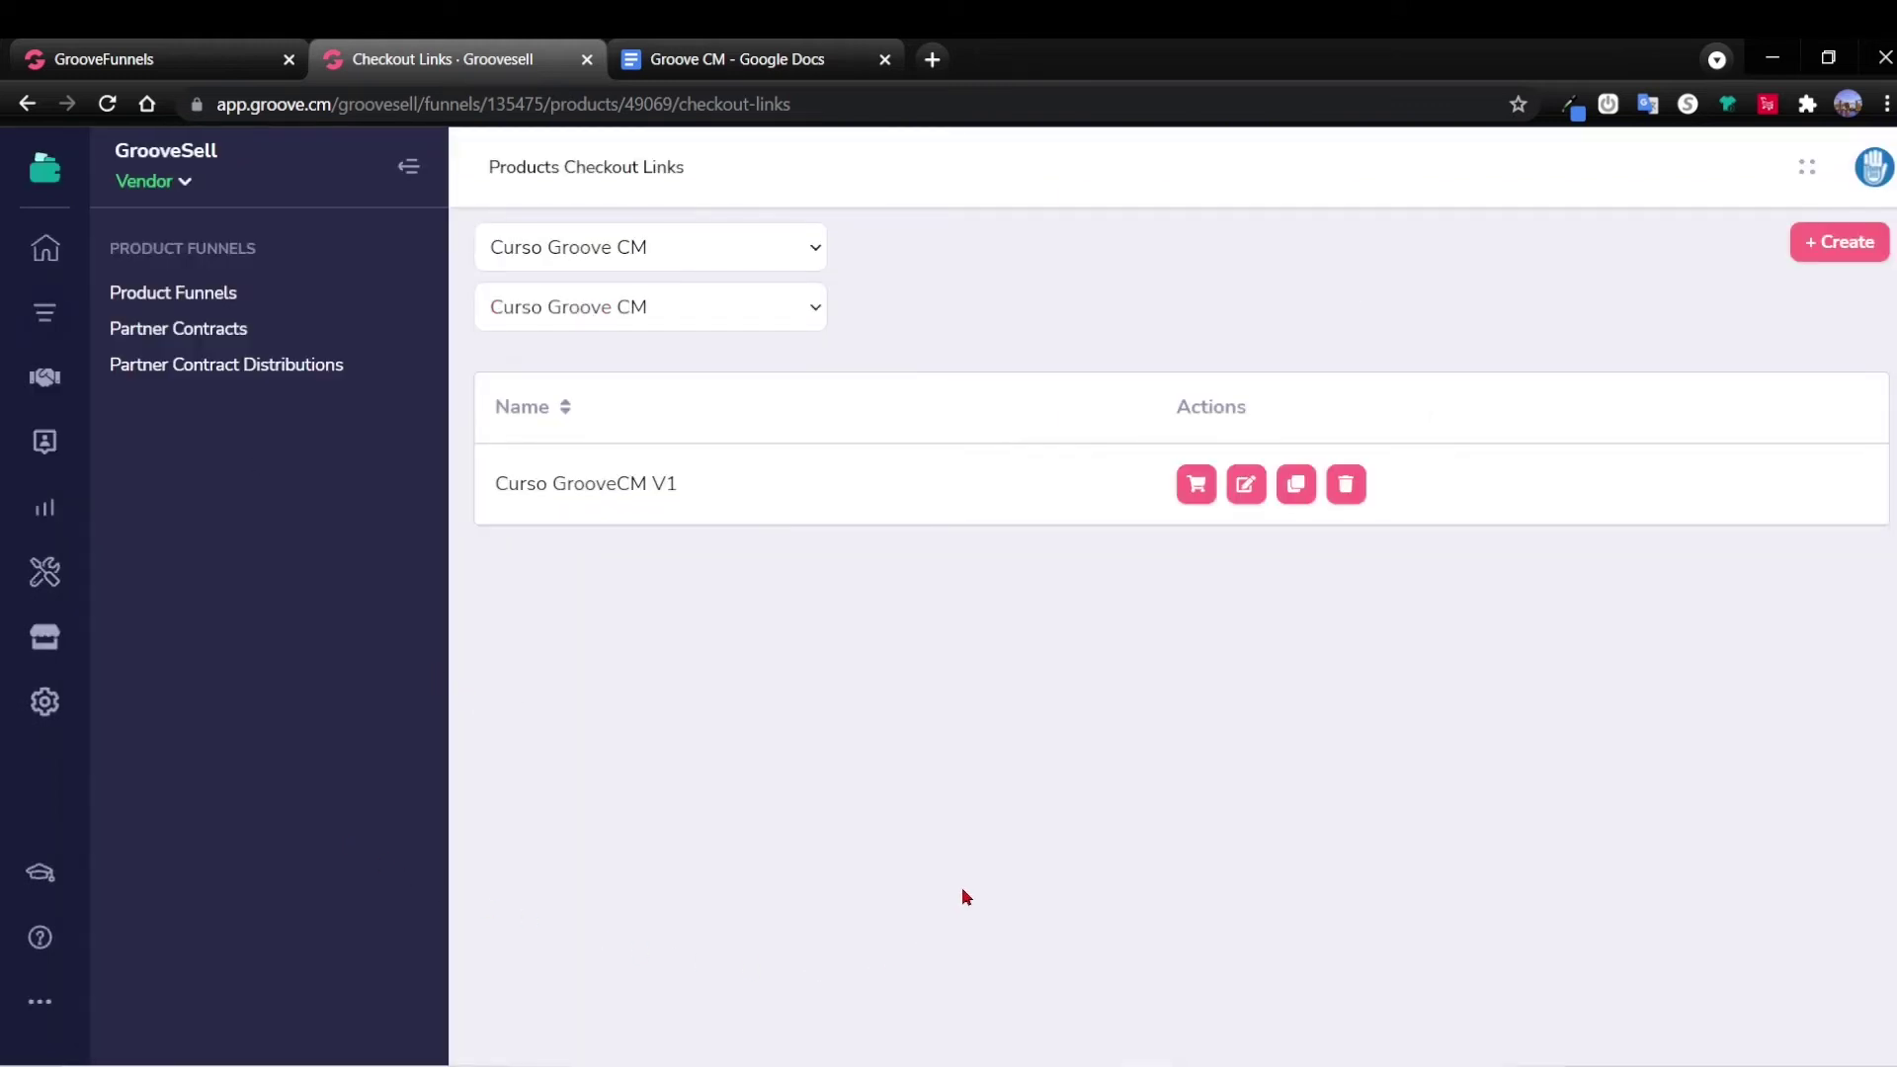
Reload the GroovePages builder and load the Curso GrooveCM checkout page from the first funnel.
click(228, 65)
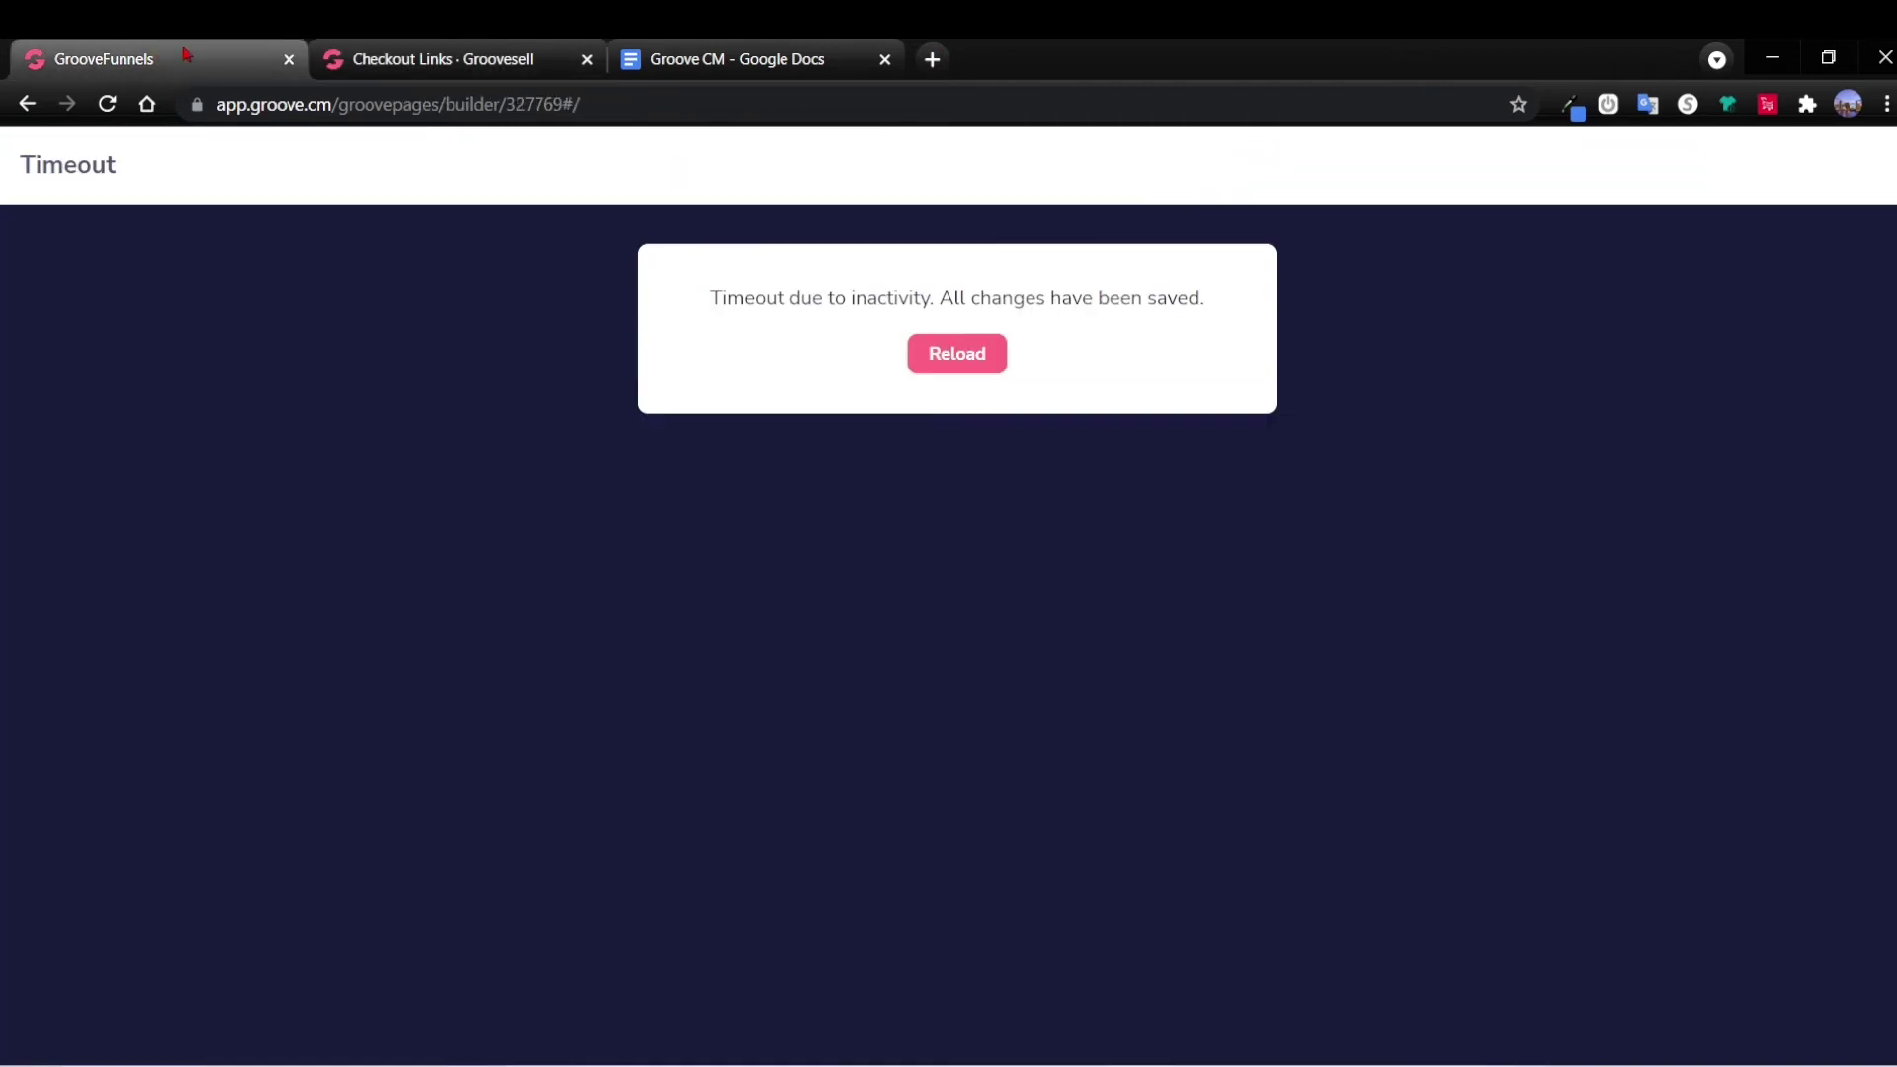
click(960, 358)
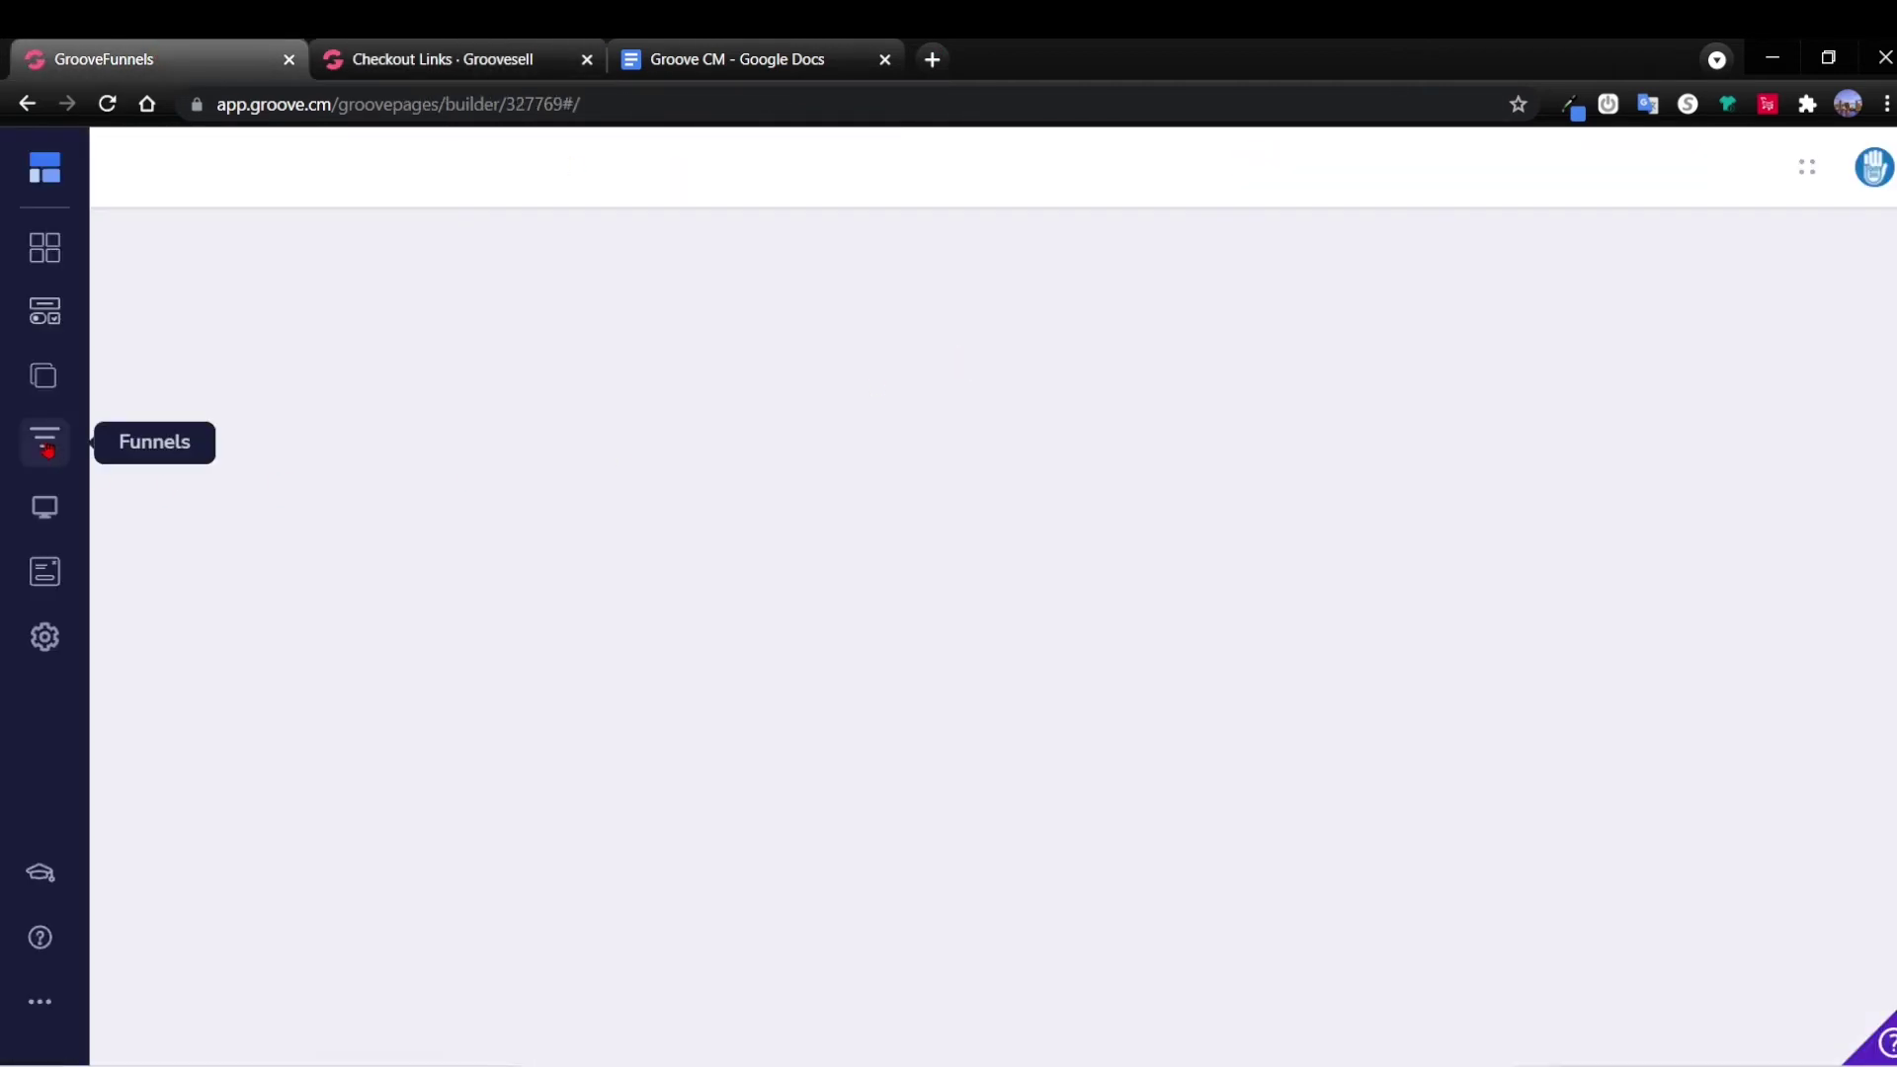
click(46, 449)
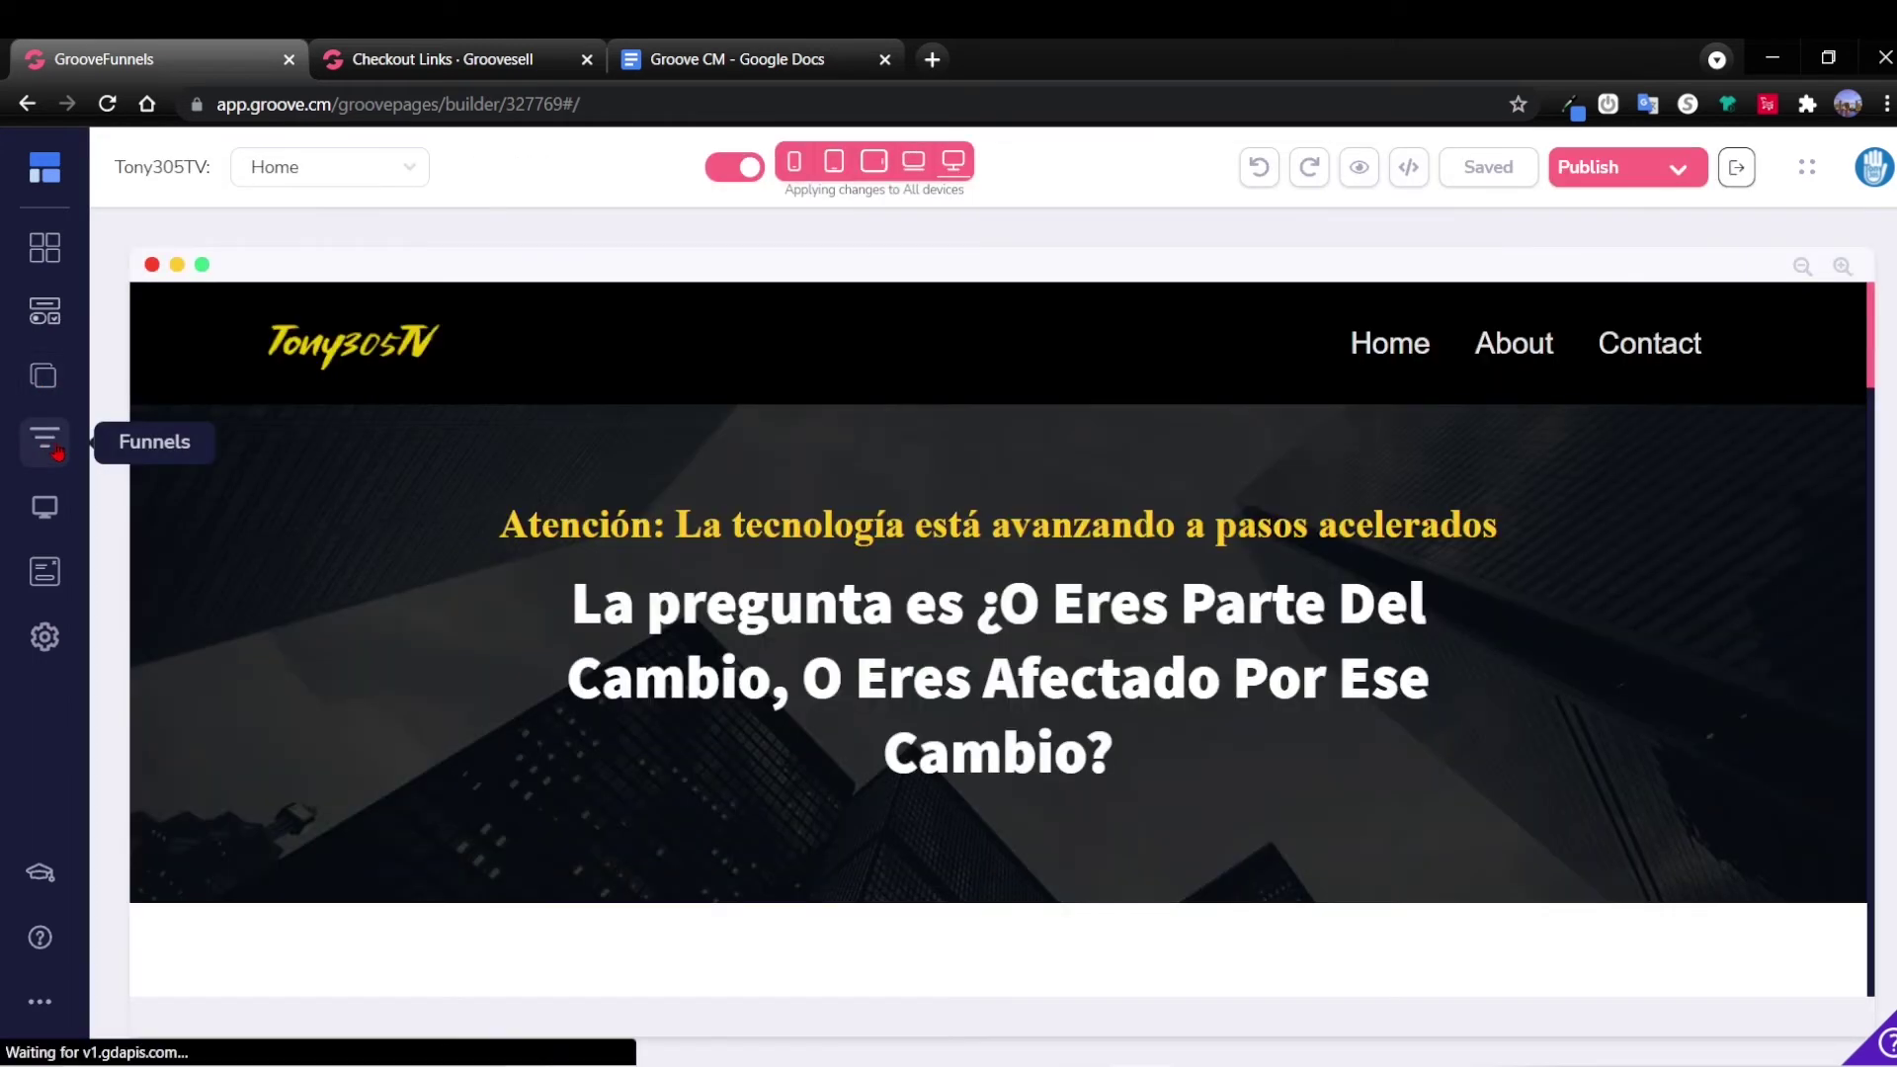
click(60, 452)
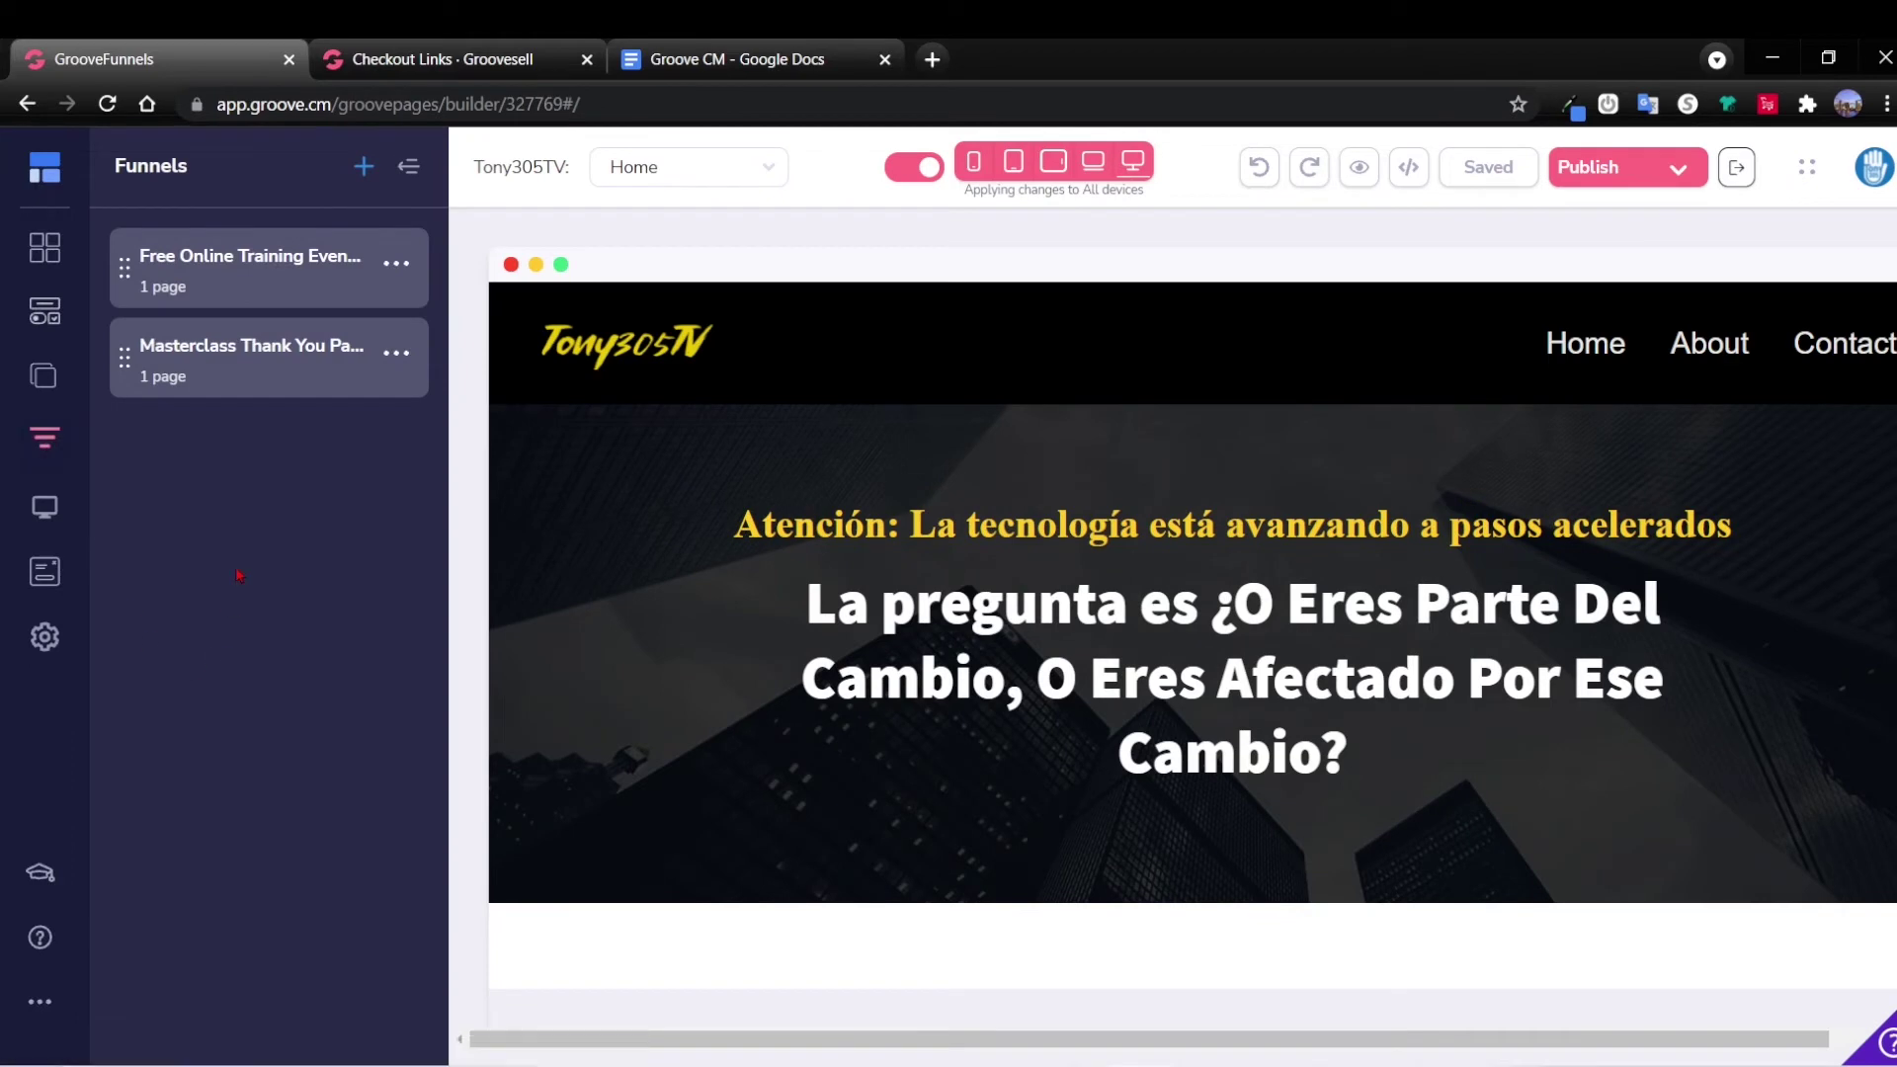
click(194, 255)
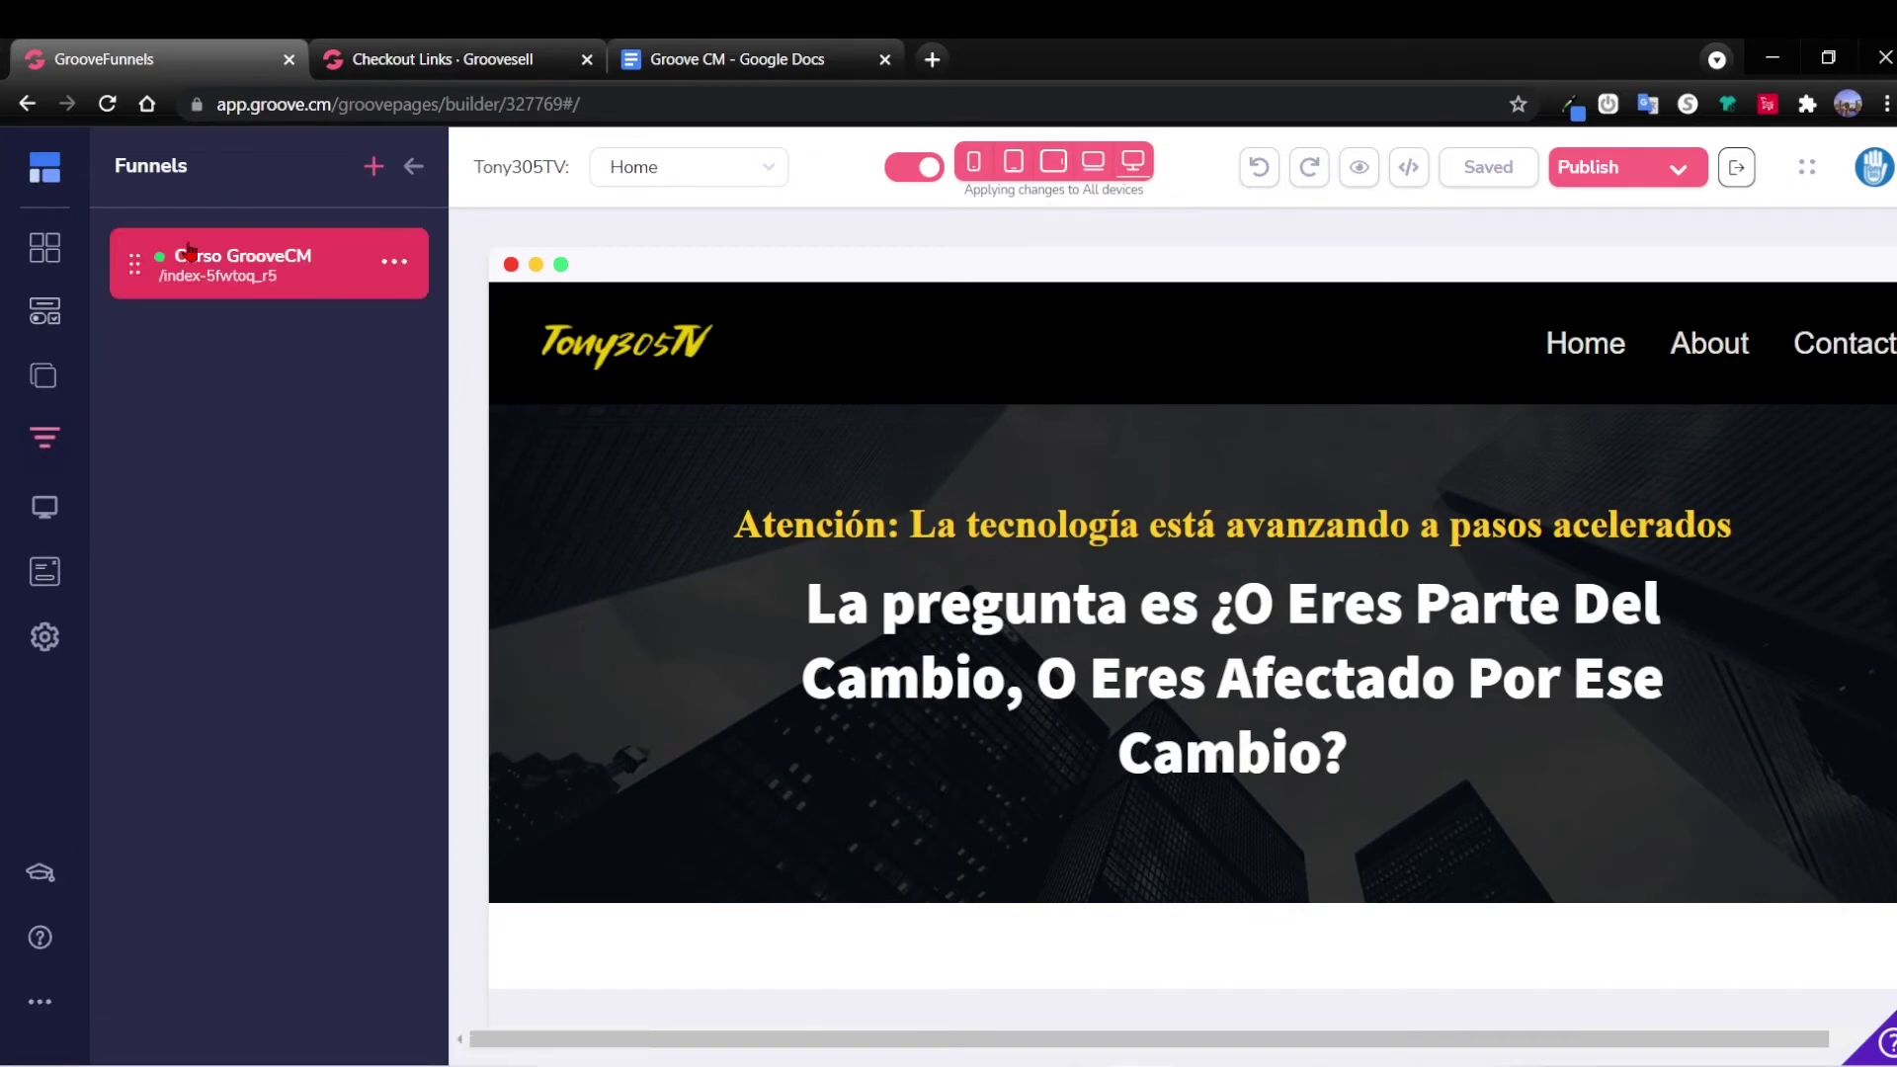
click(190, 251)
Copy the tracking-pixel img tag from the Notepad notes and bring up the page's settings.
key(alt+Tab)
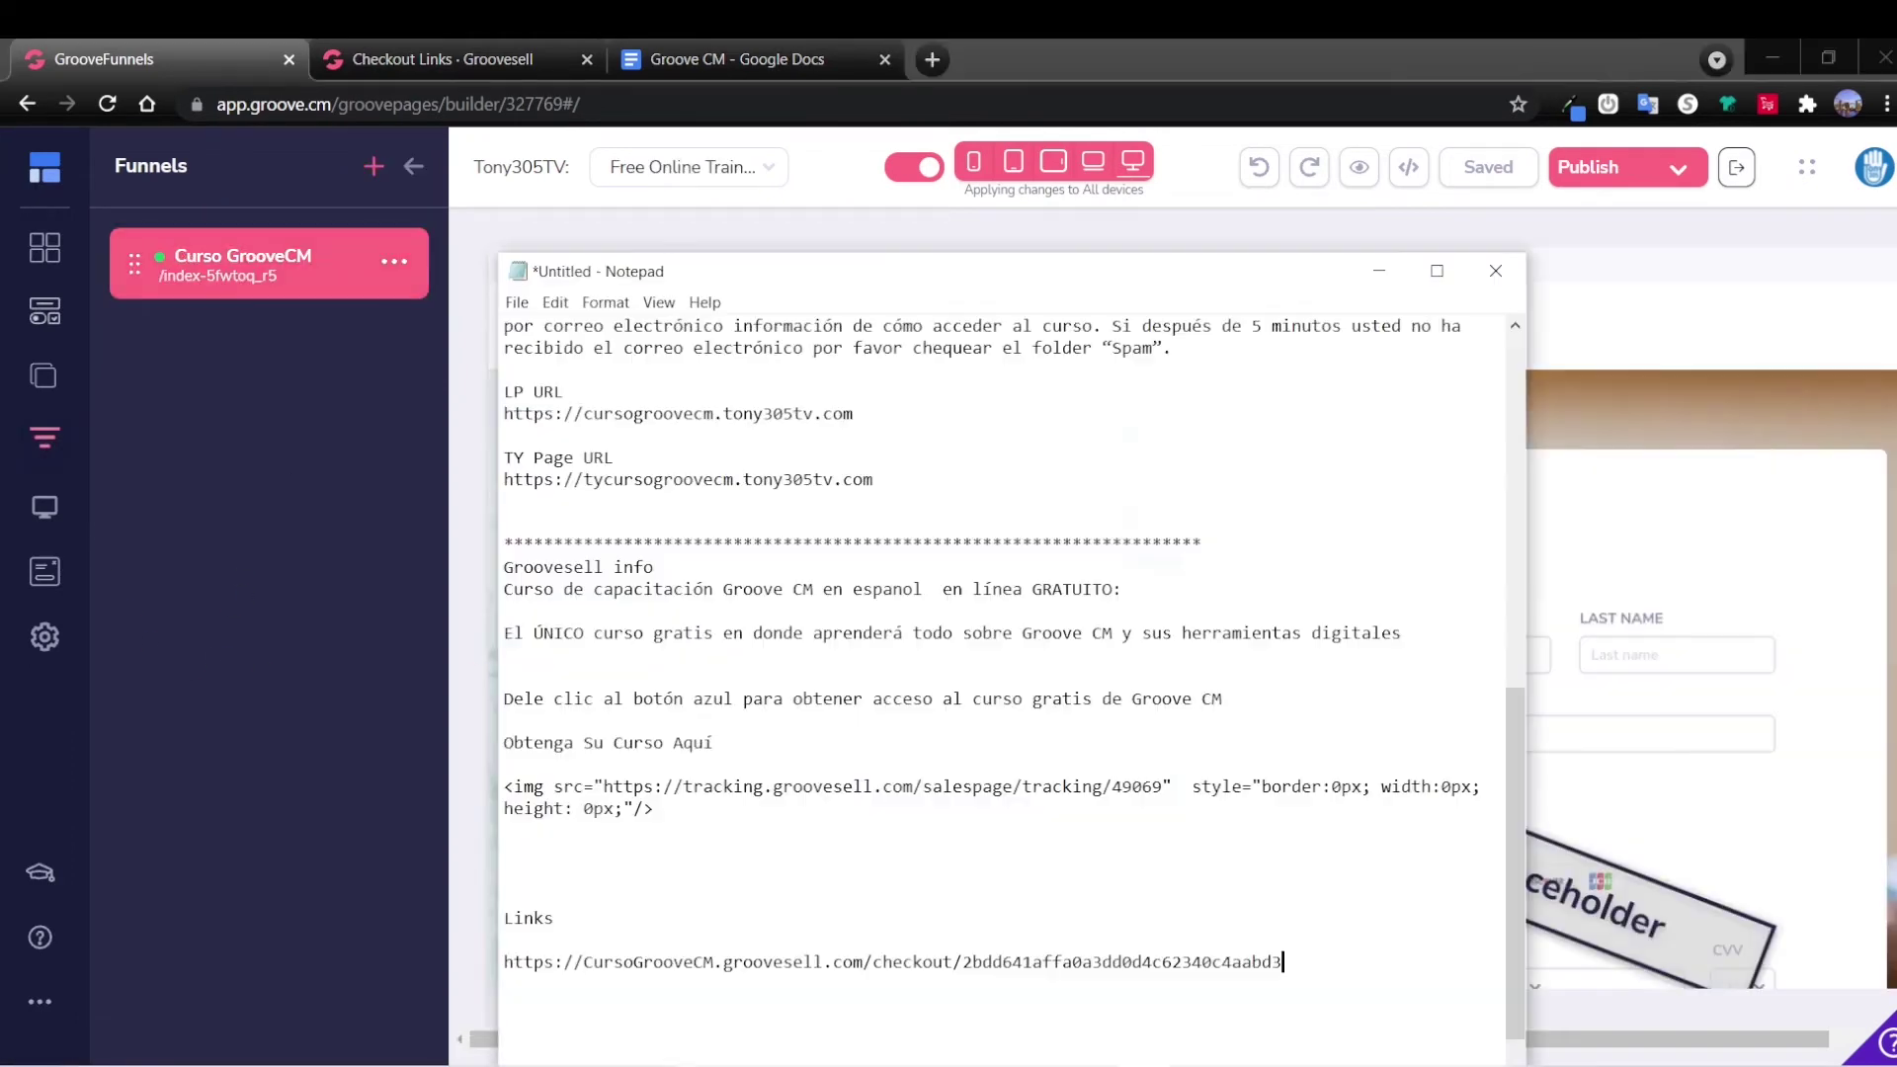
scroll(706, 746, down, 1)
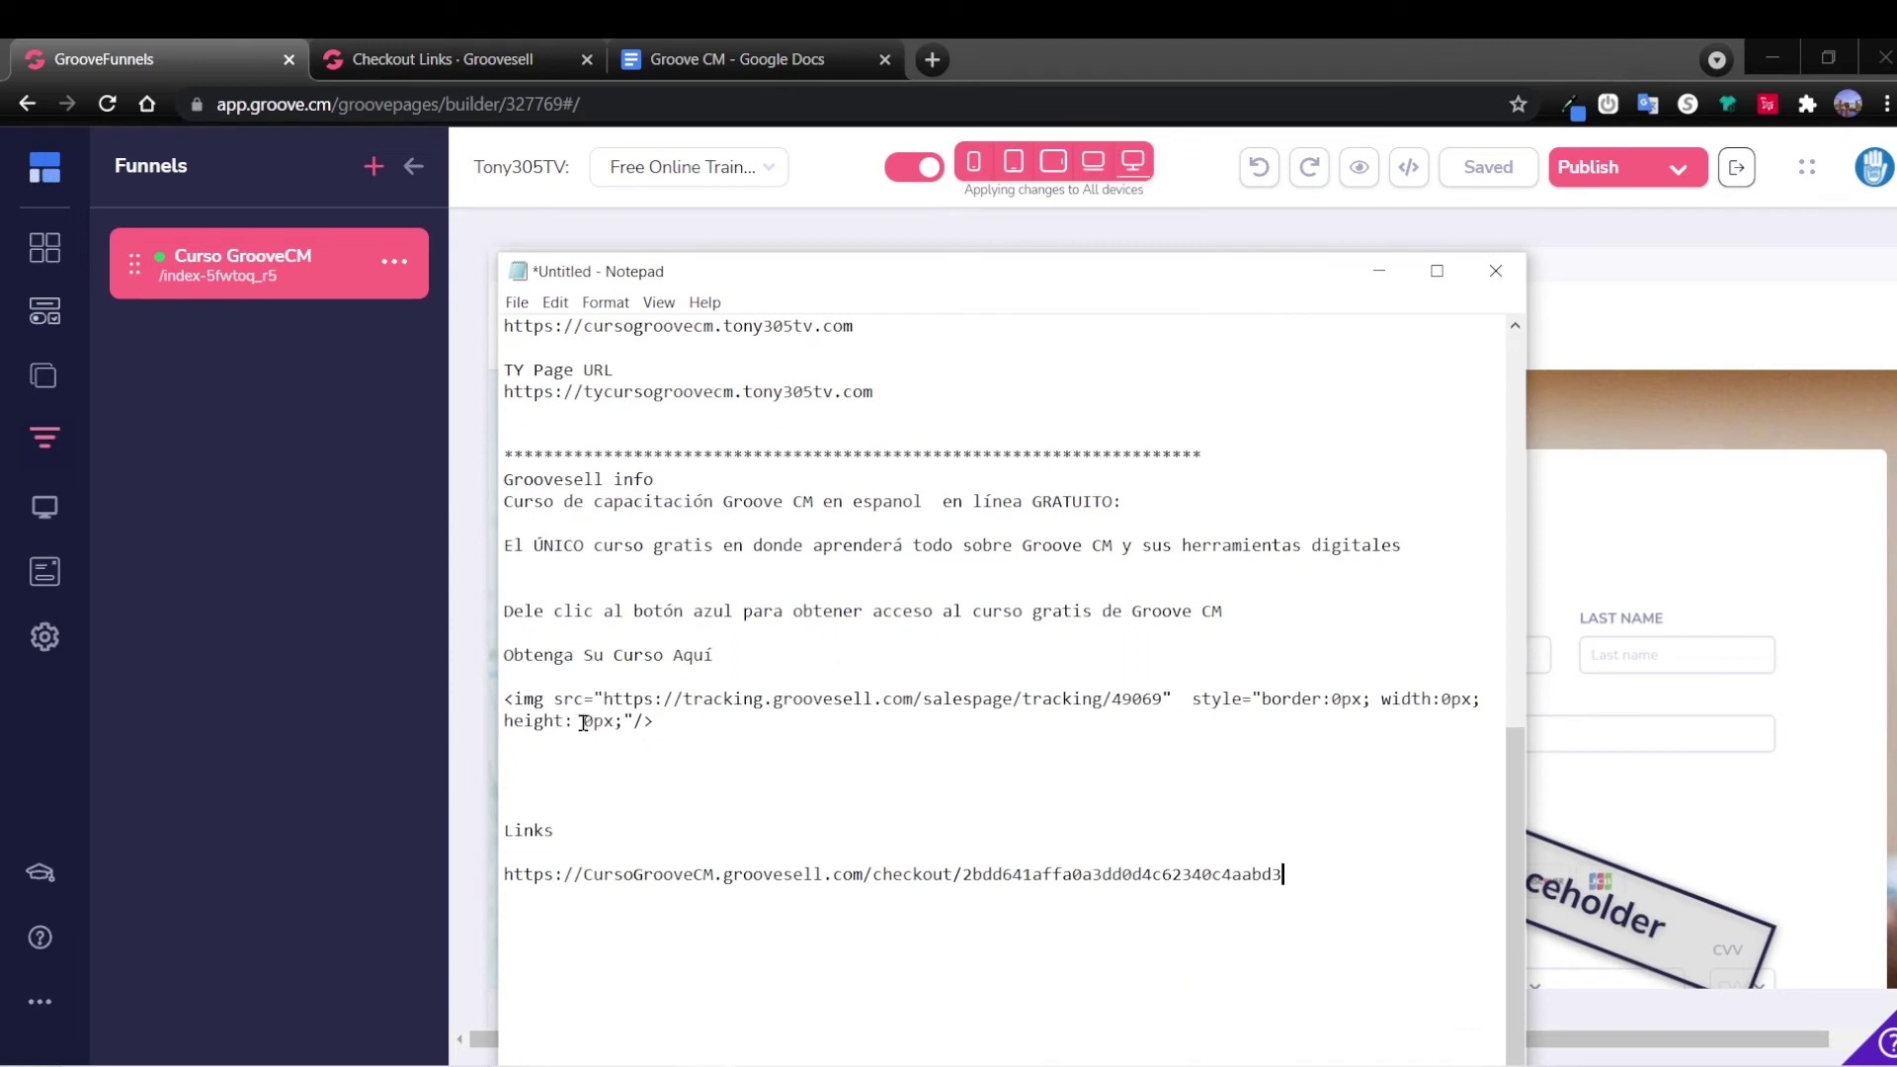
drag(502, 701, 677, 728)
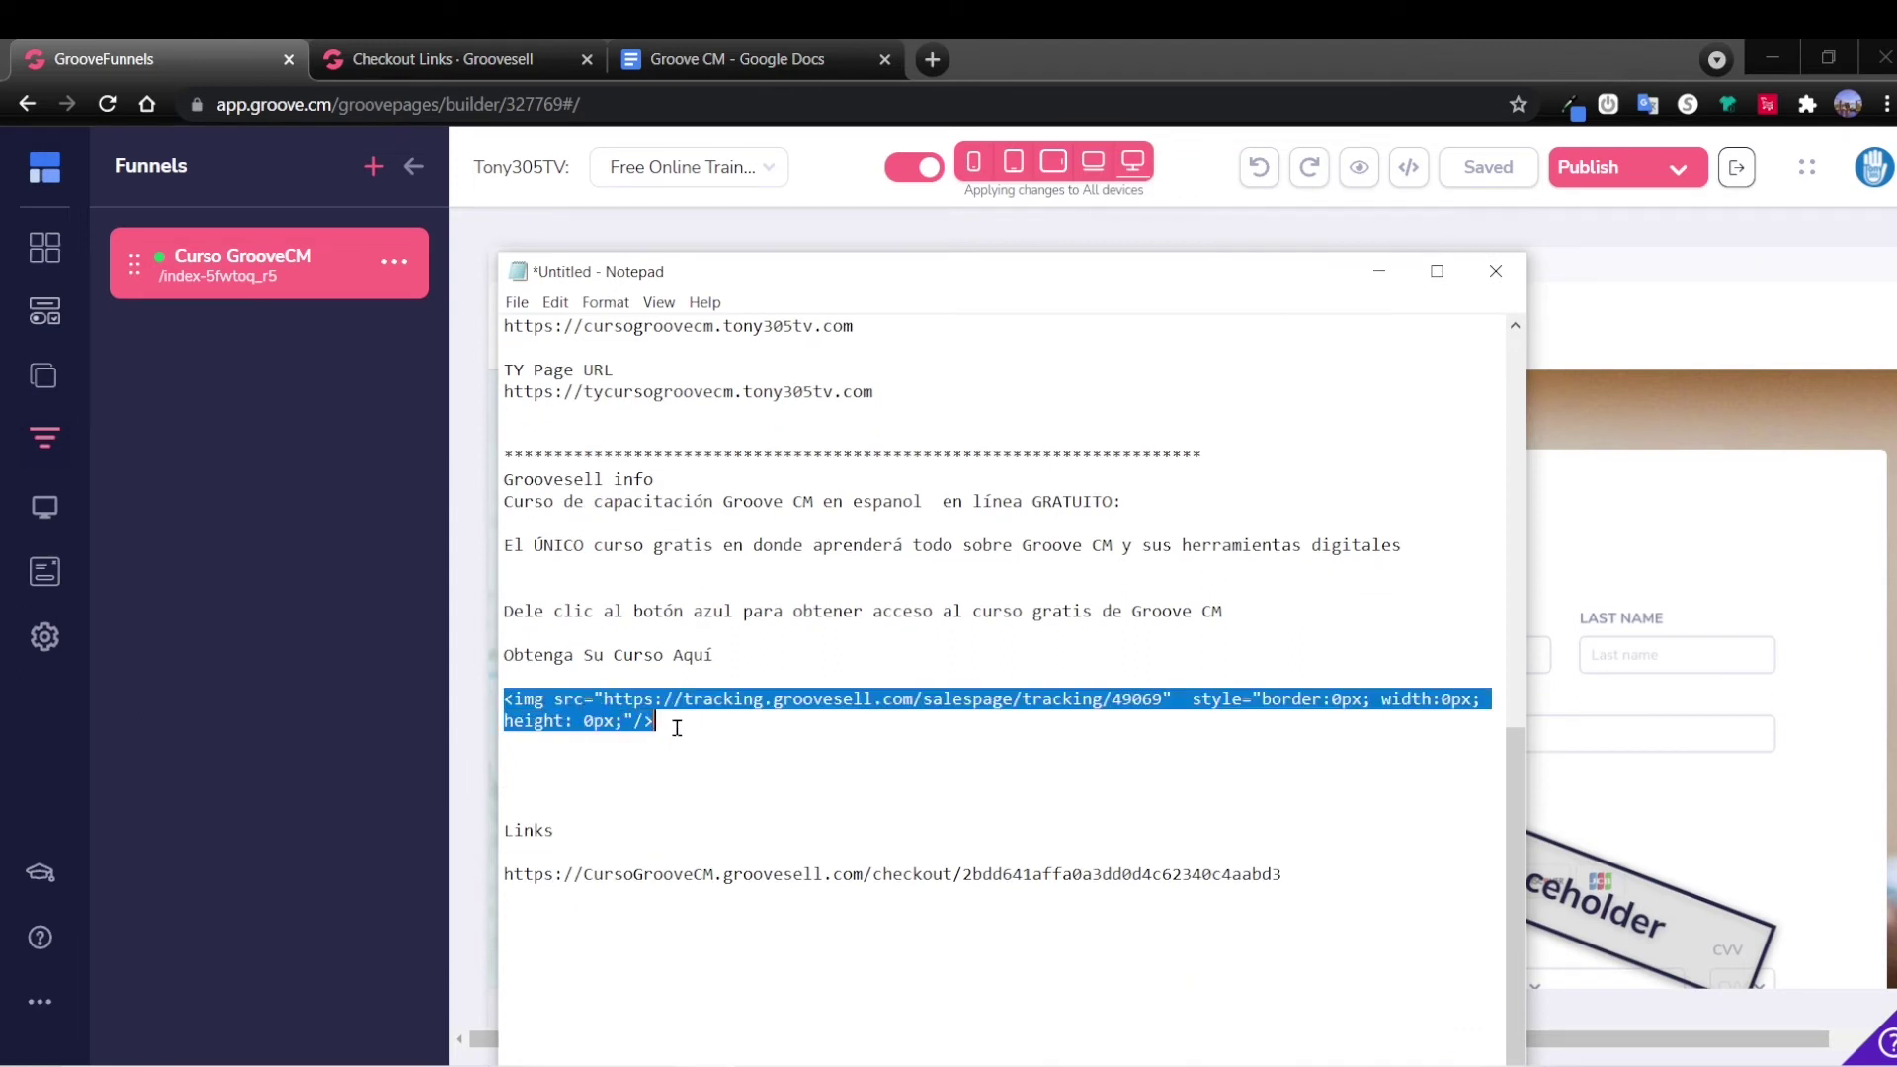
click(218, 616)
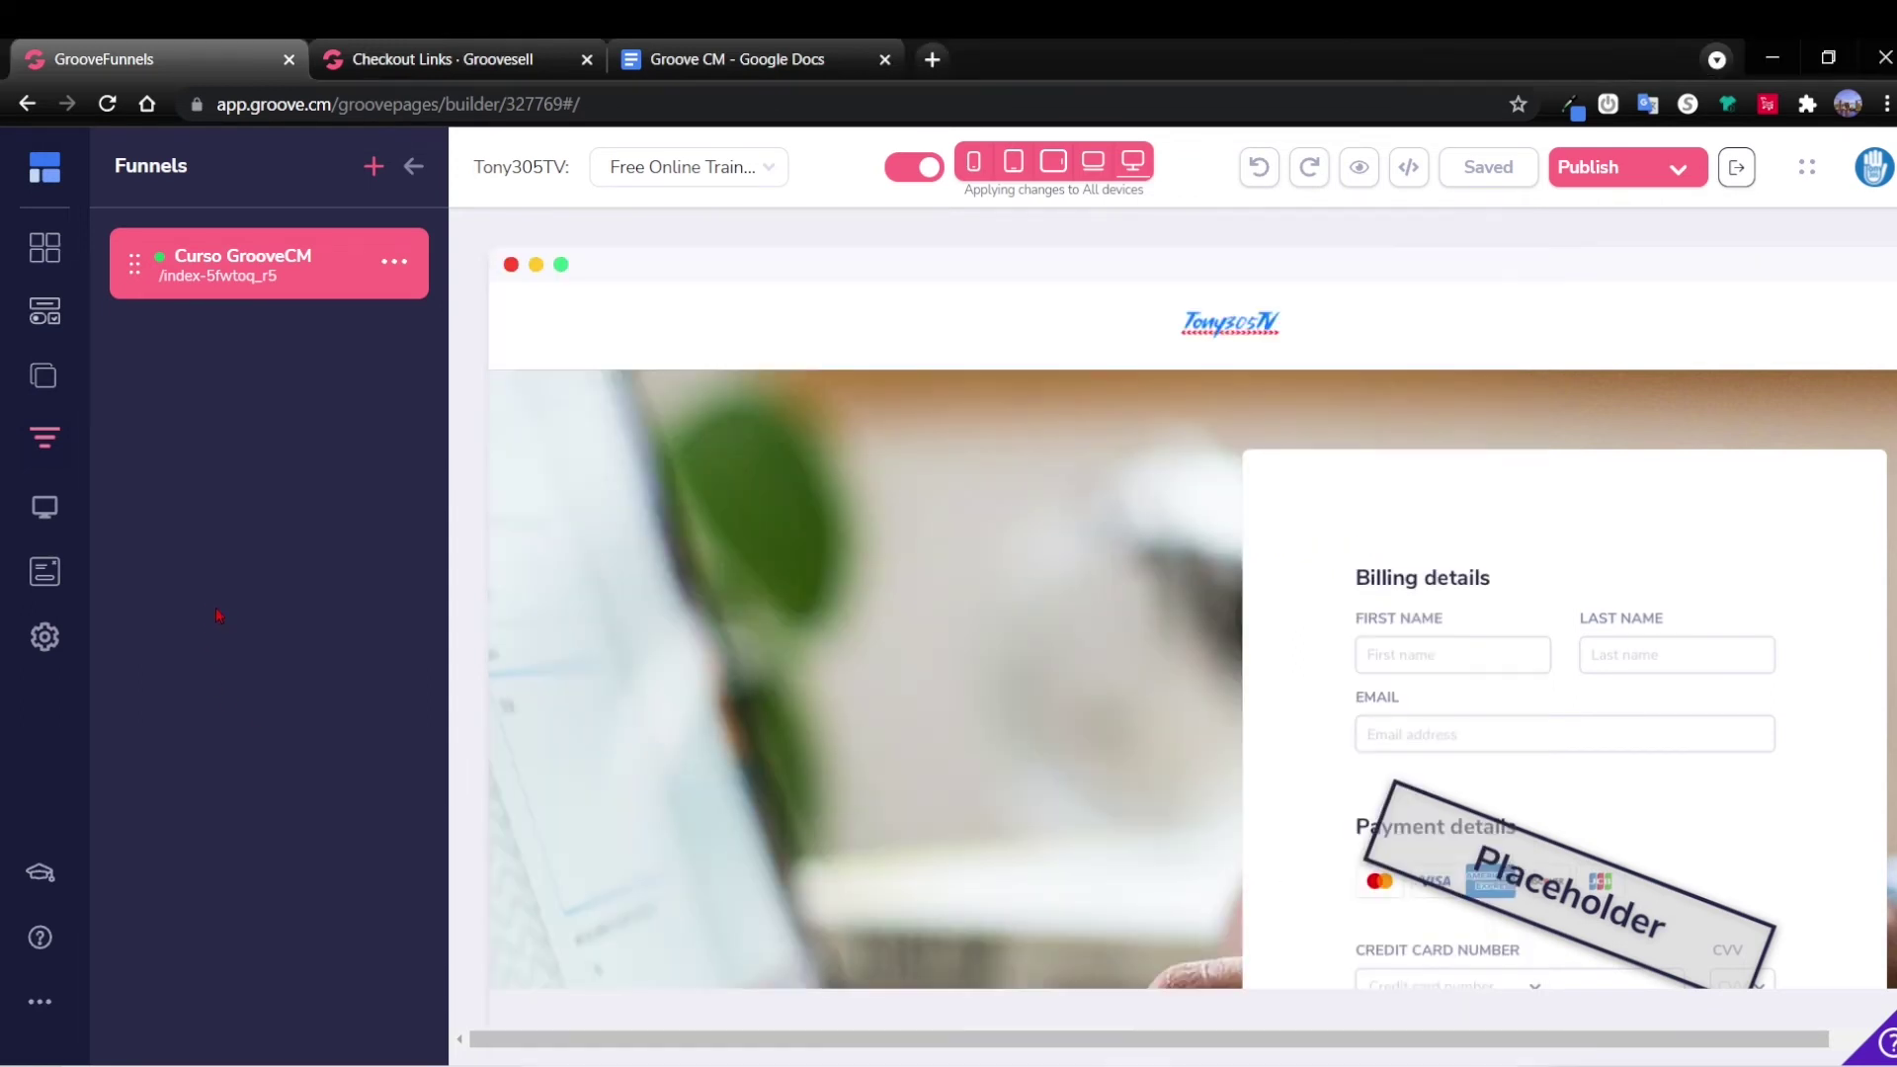
click(394, 263)
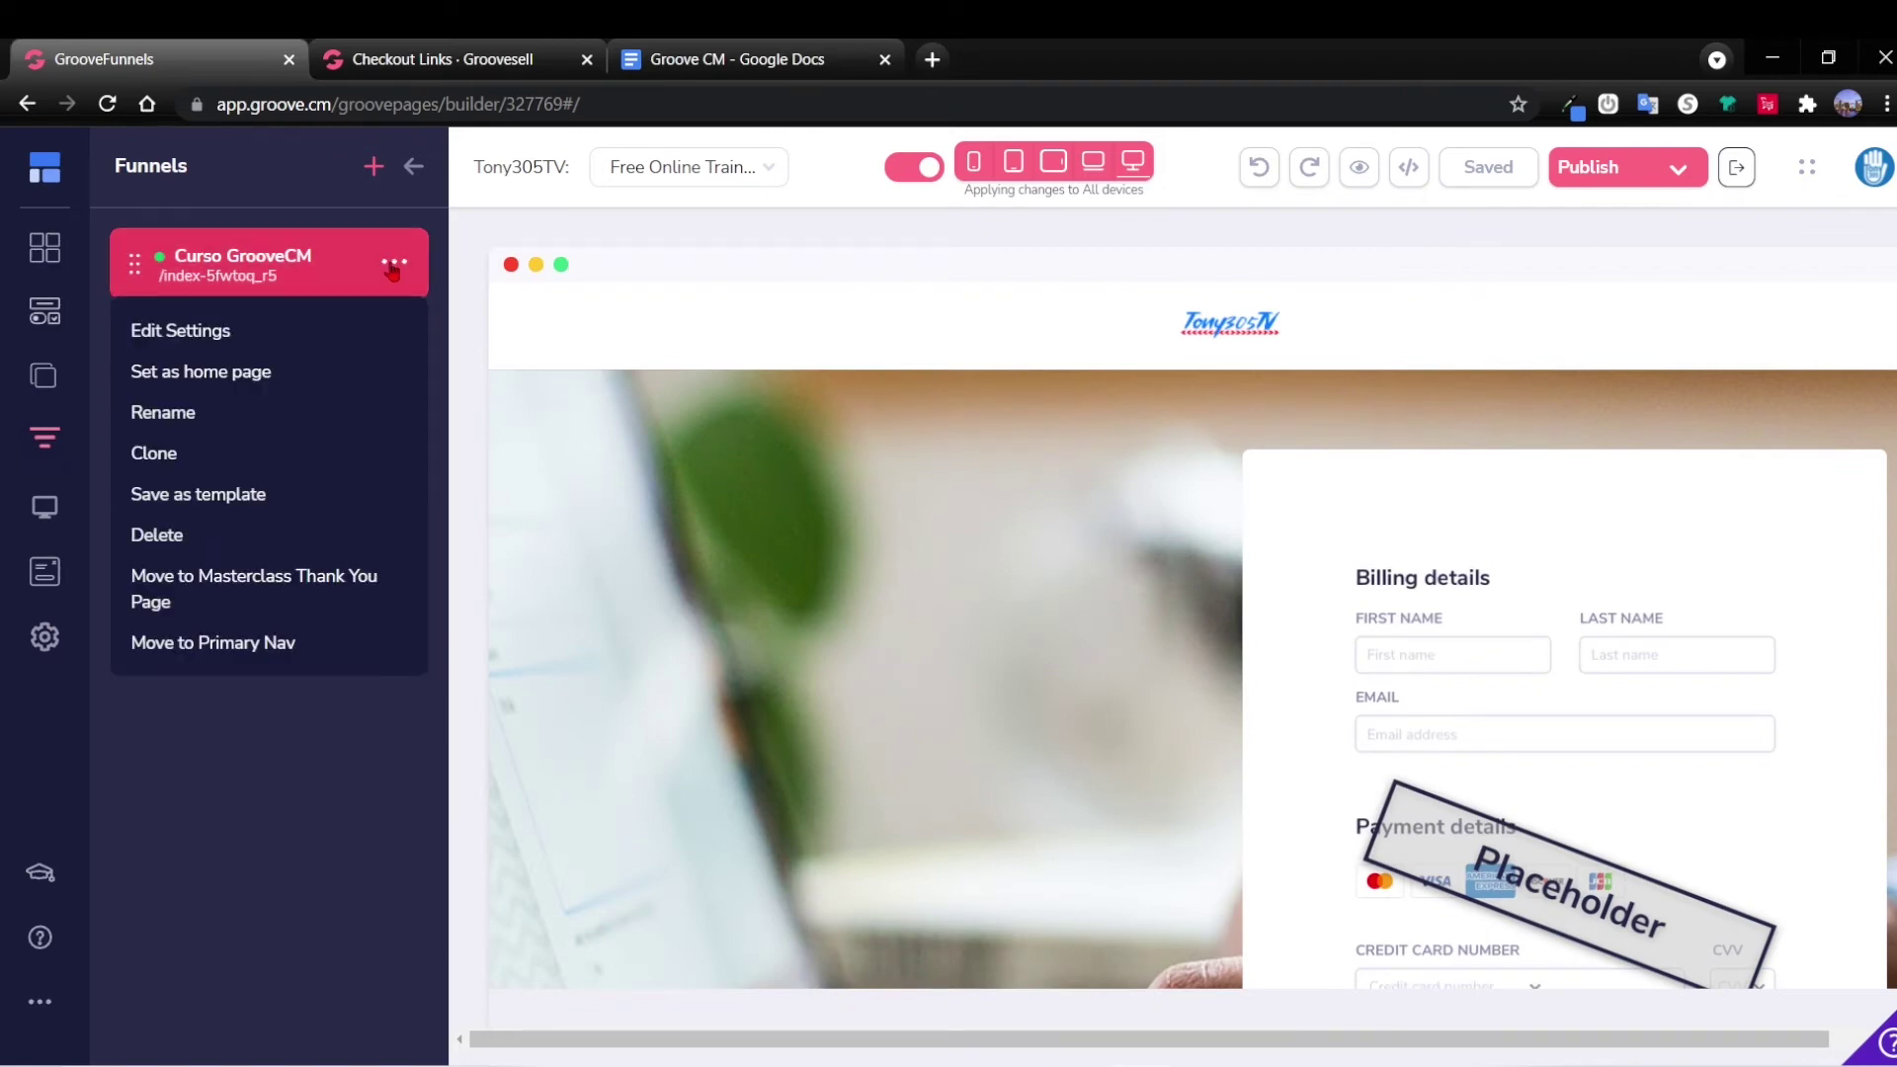
click(201, 334)
Paste the tracking-pixel img tag into the page's 'Include in <body> top' code box and save.
scroll(269, 507, down, 5)
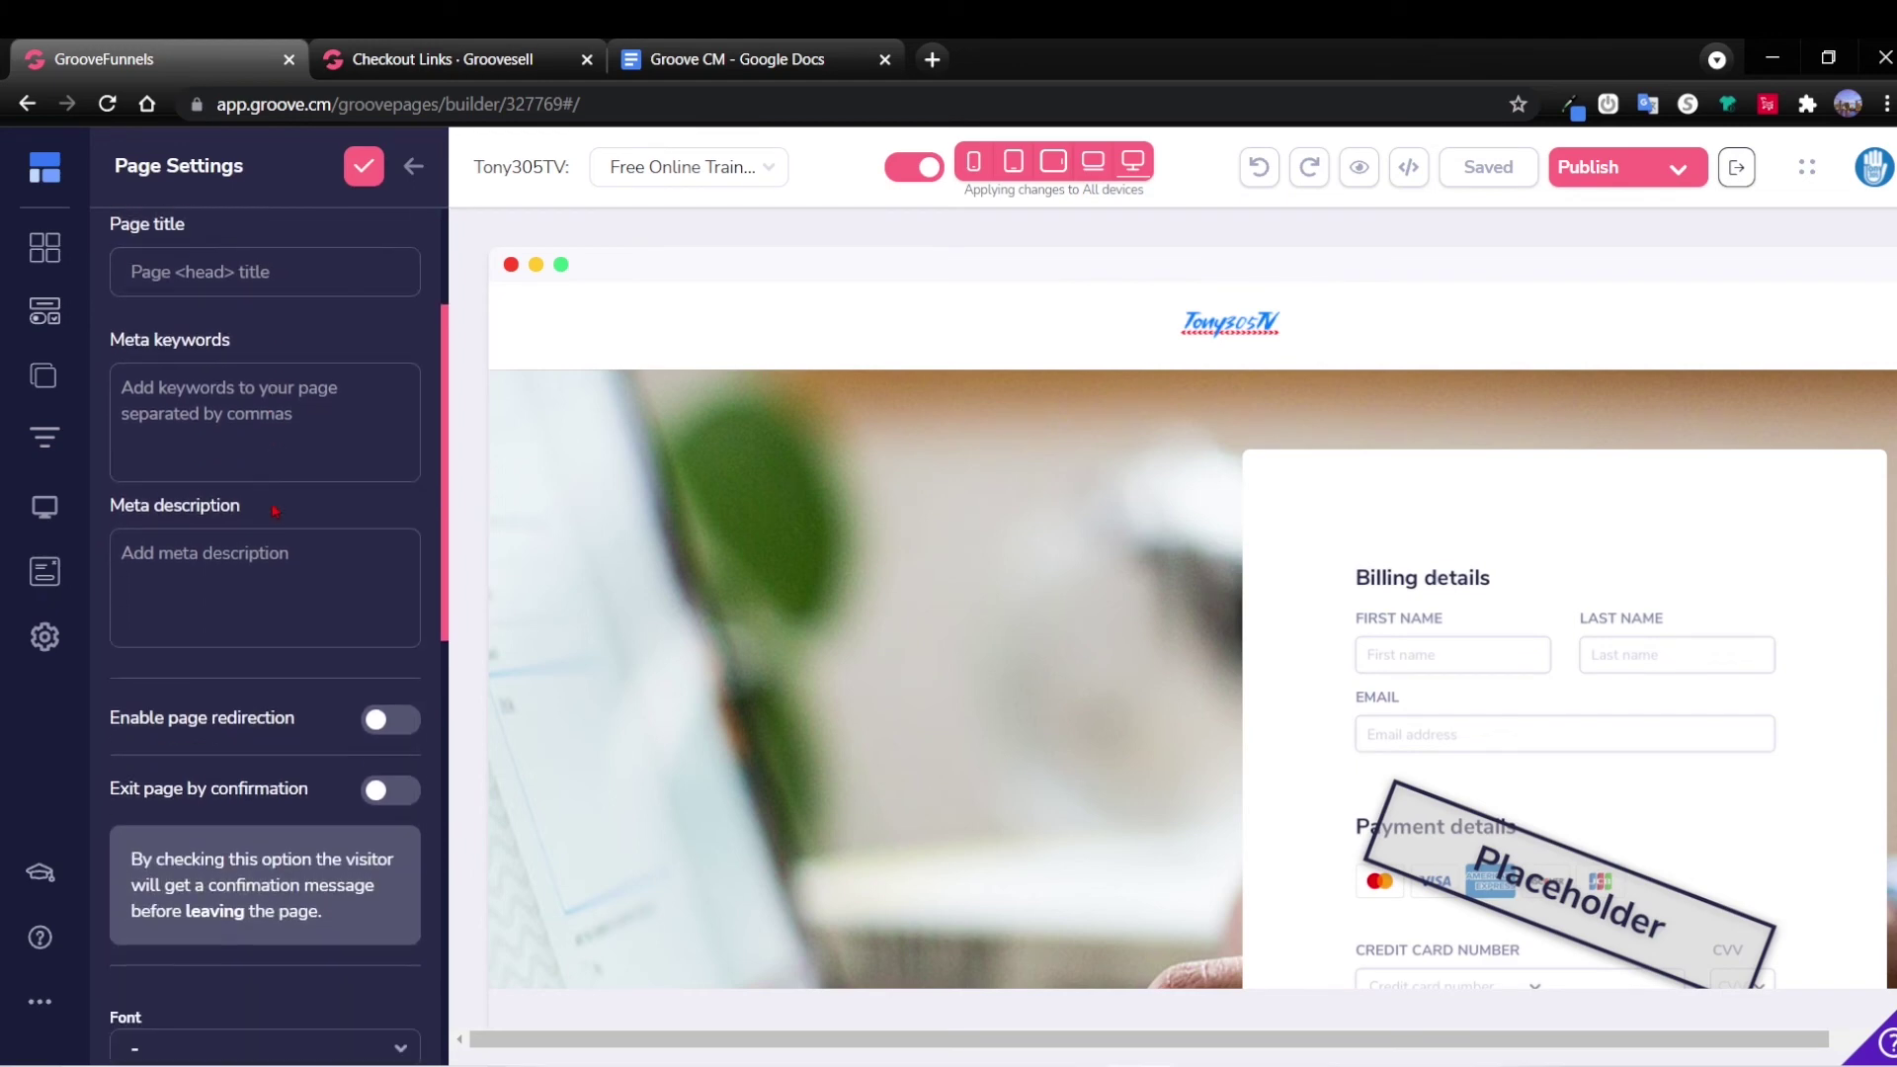
scroll(270, 506, down, 6)
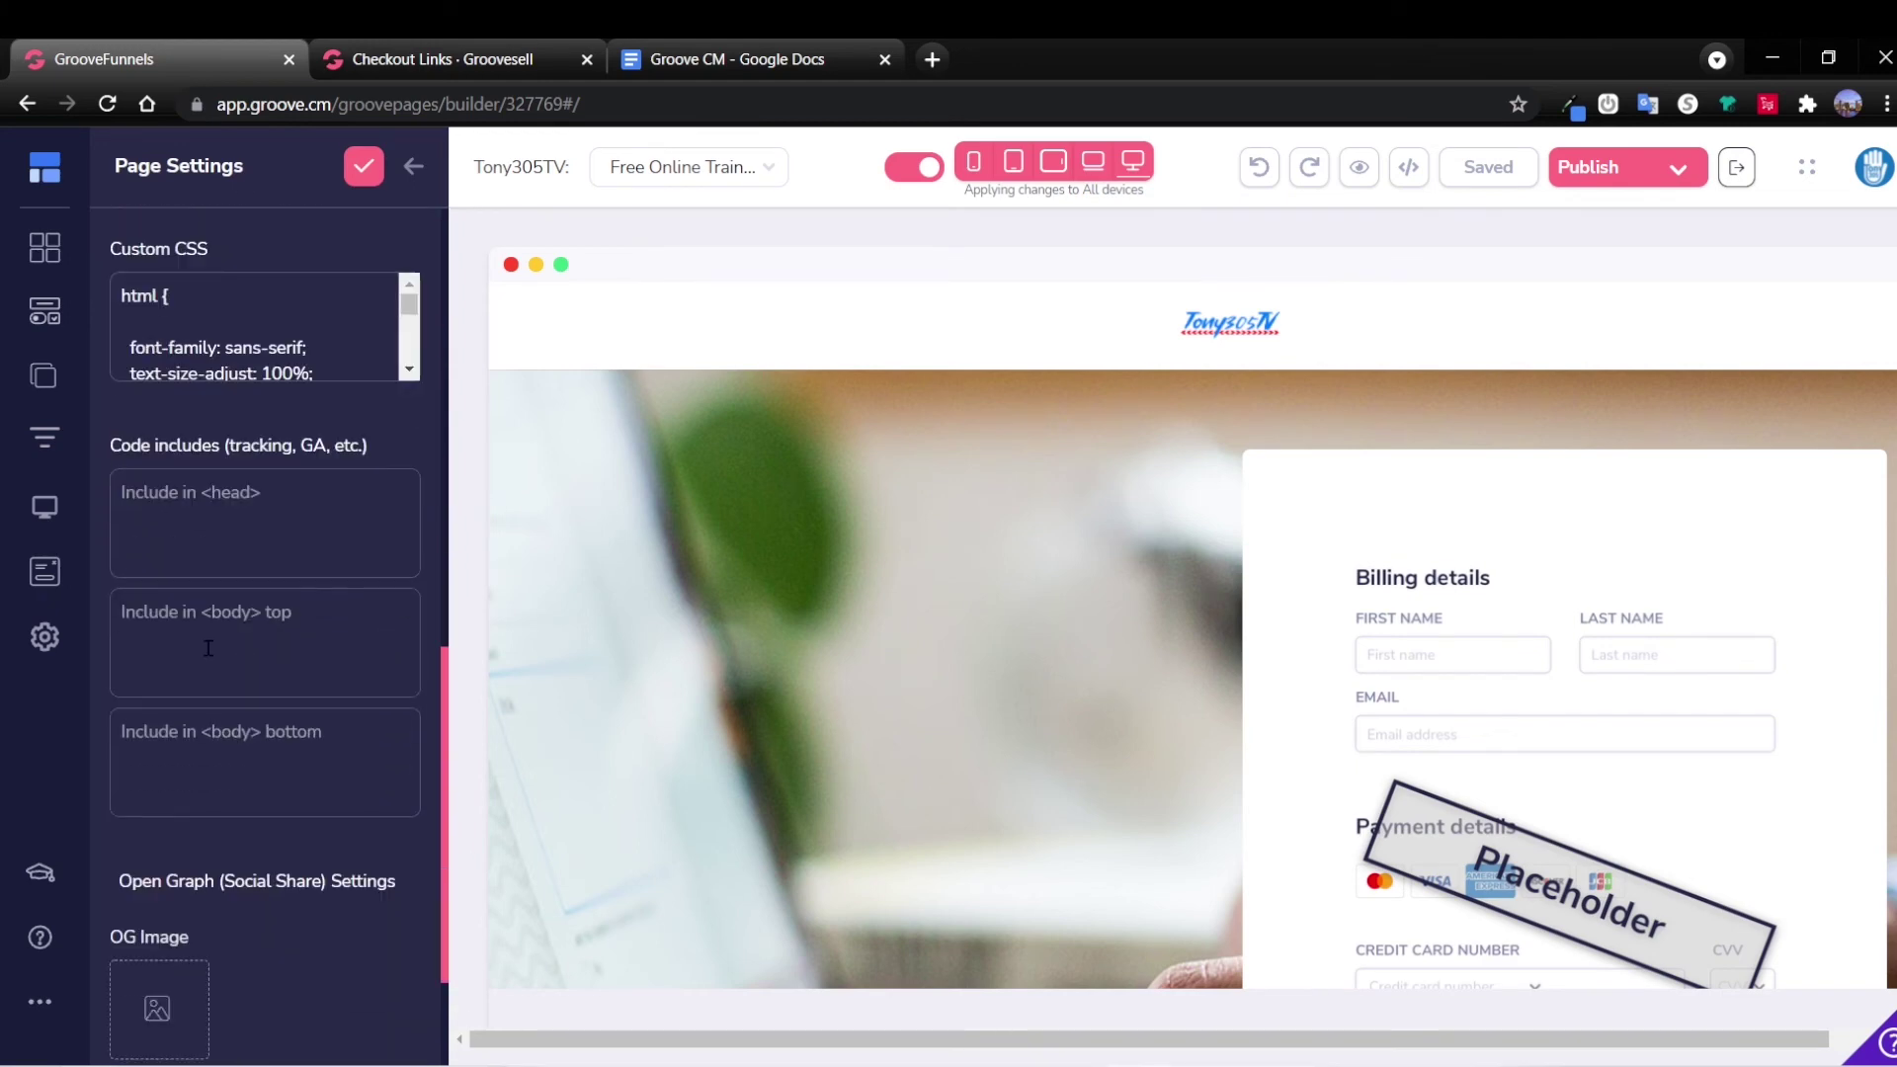
click(229, 635)
key(ctrl+v)
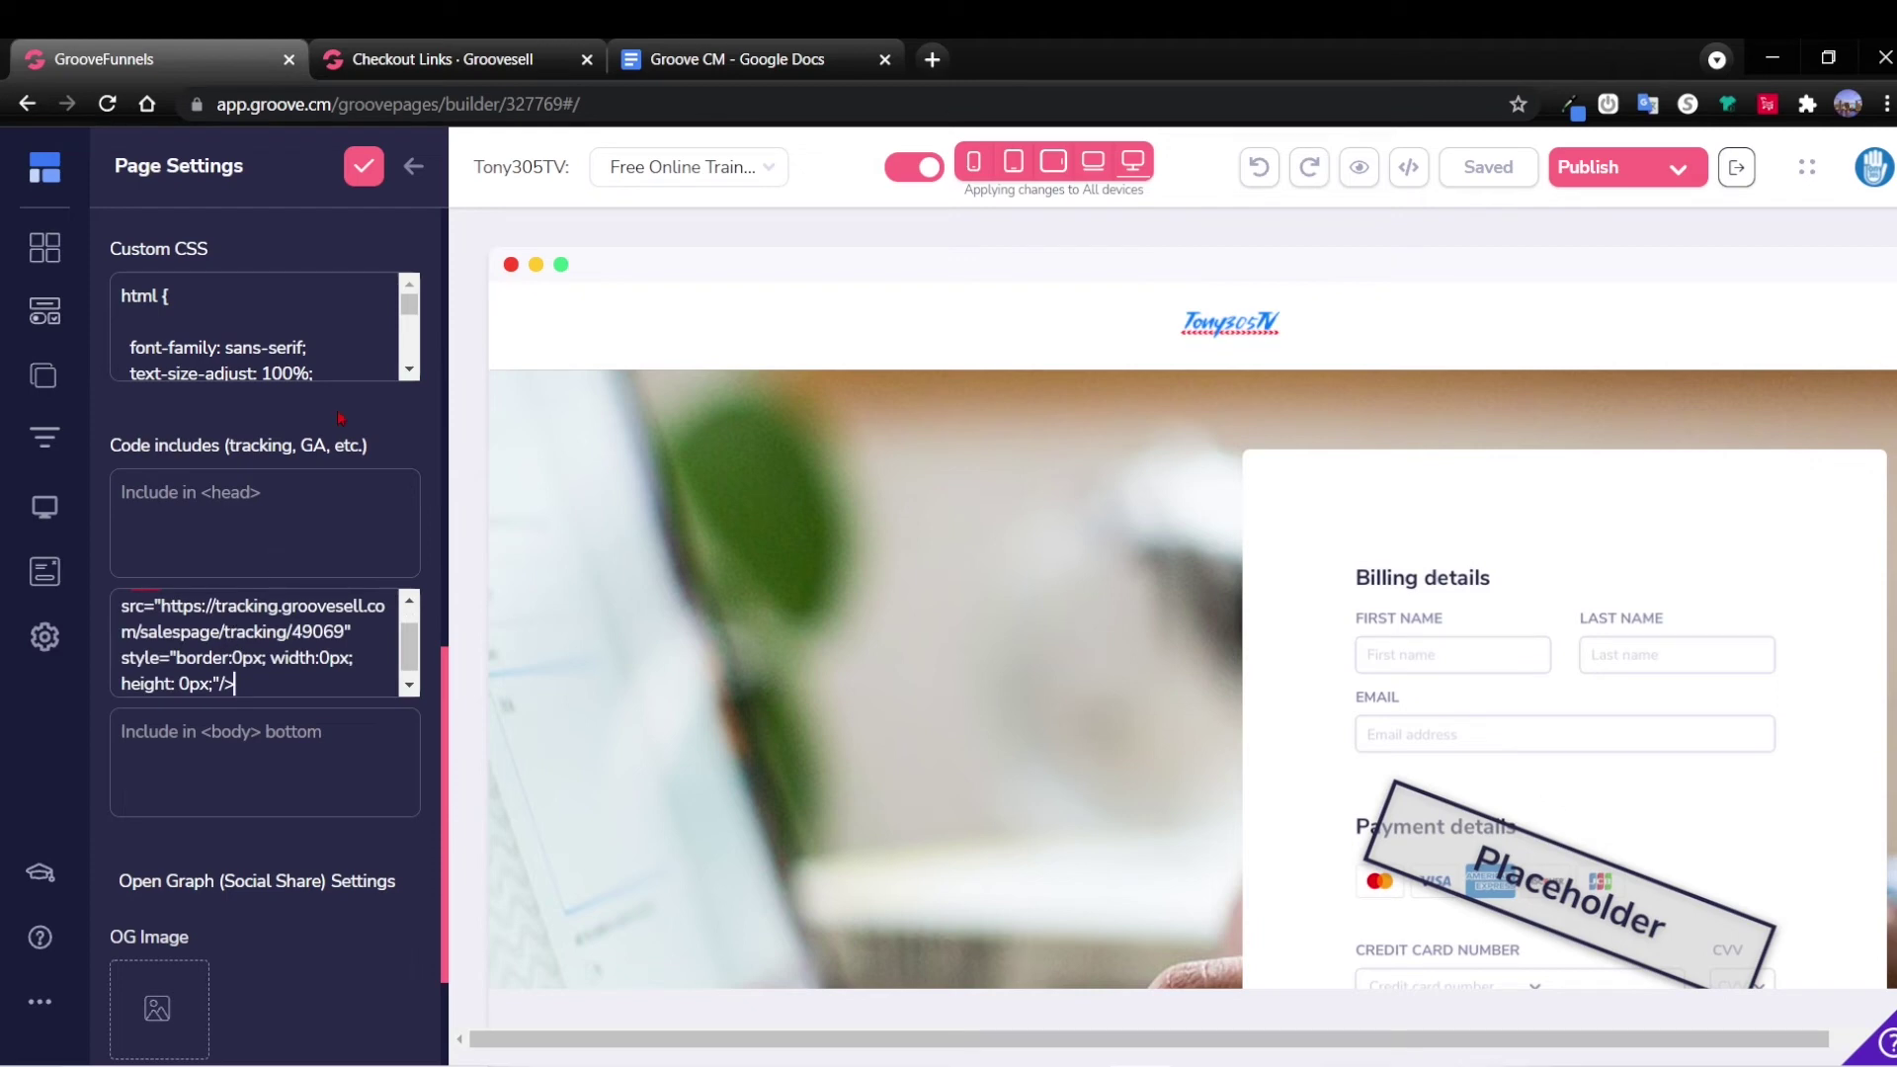
click(363, 167)
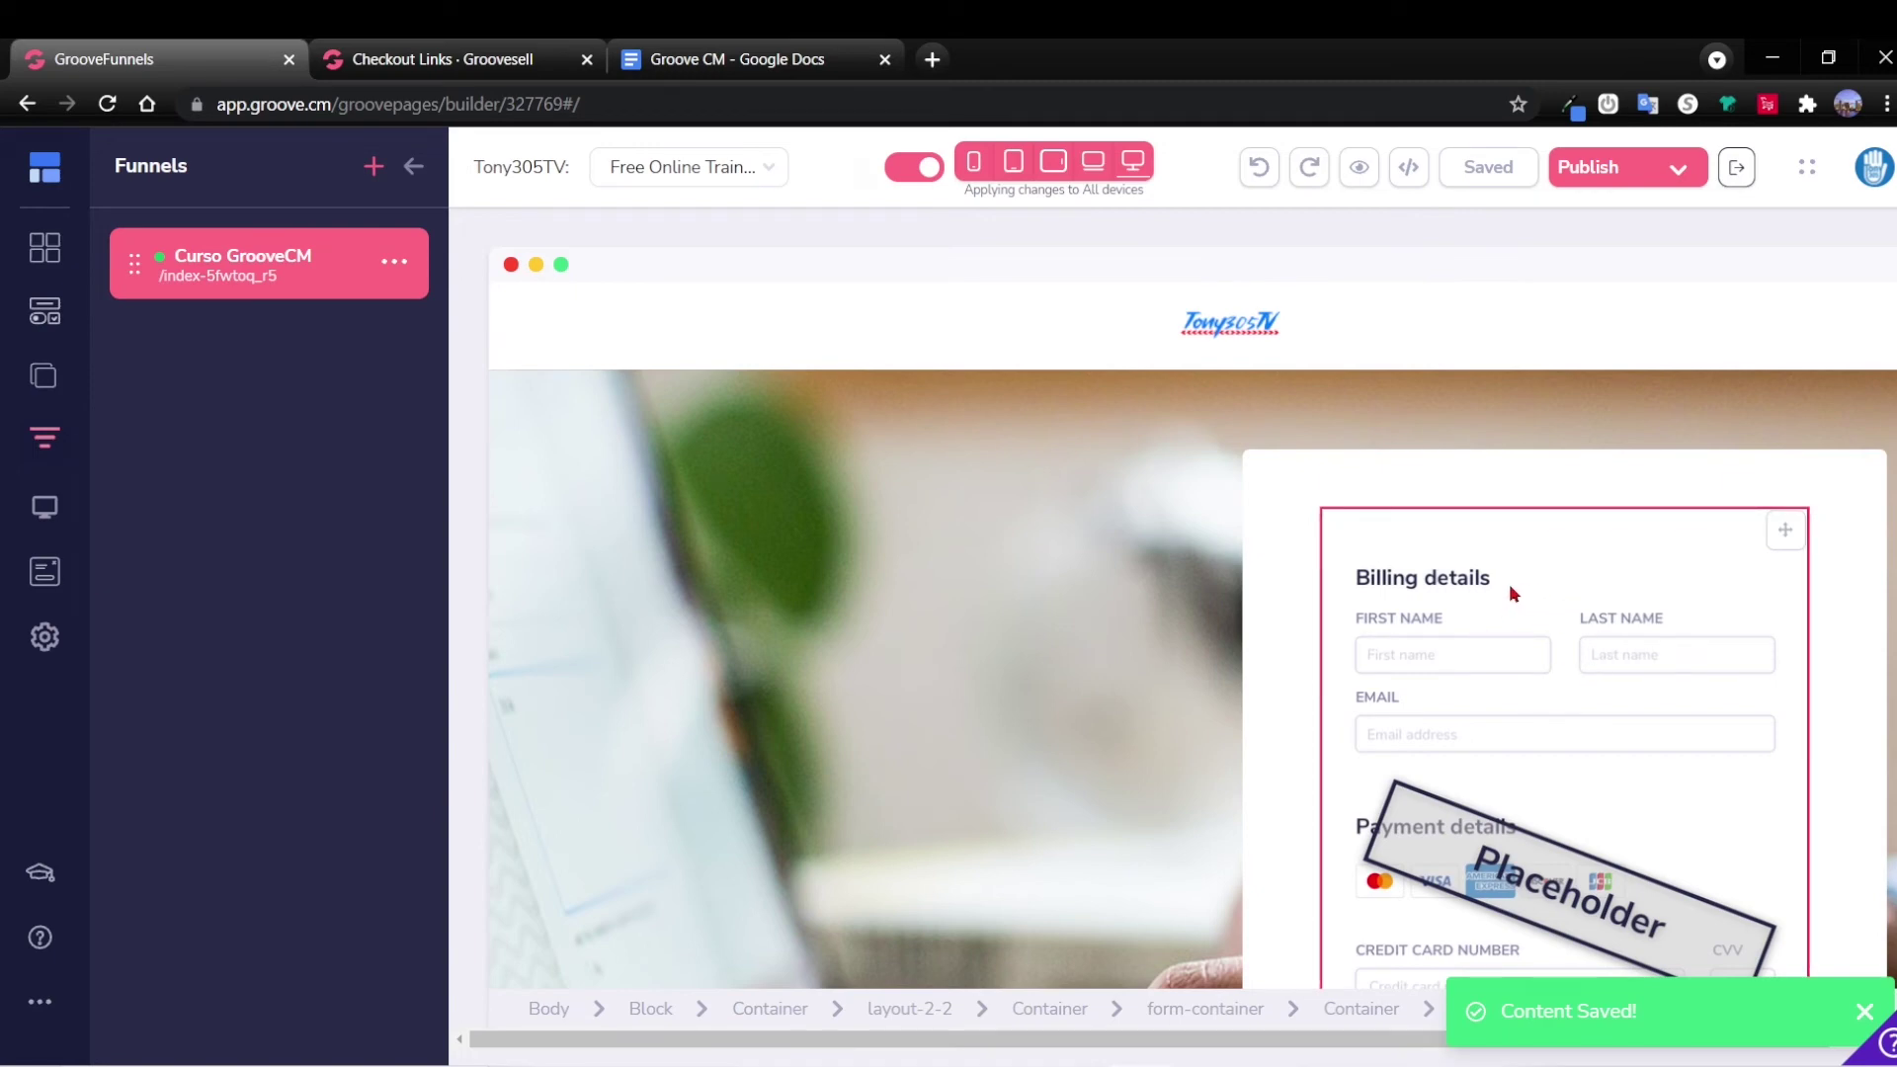
Switch the page's checkout form to a GrooveSell checkout linked to the Curso Groove CM funnel.
click(1567, 596)
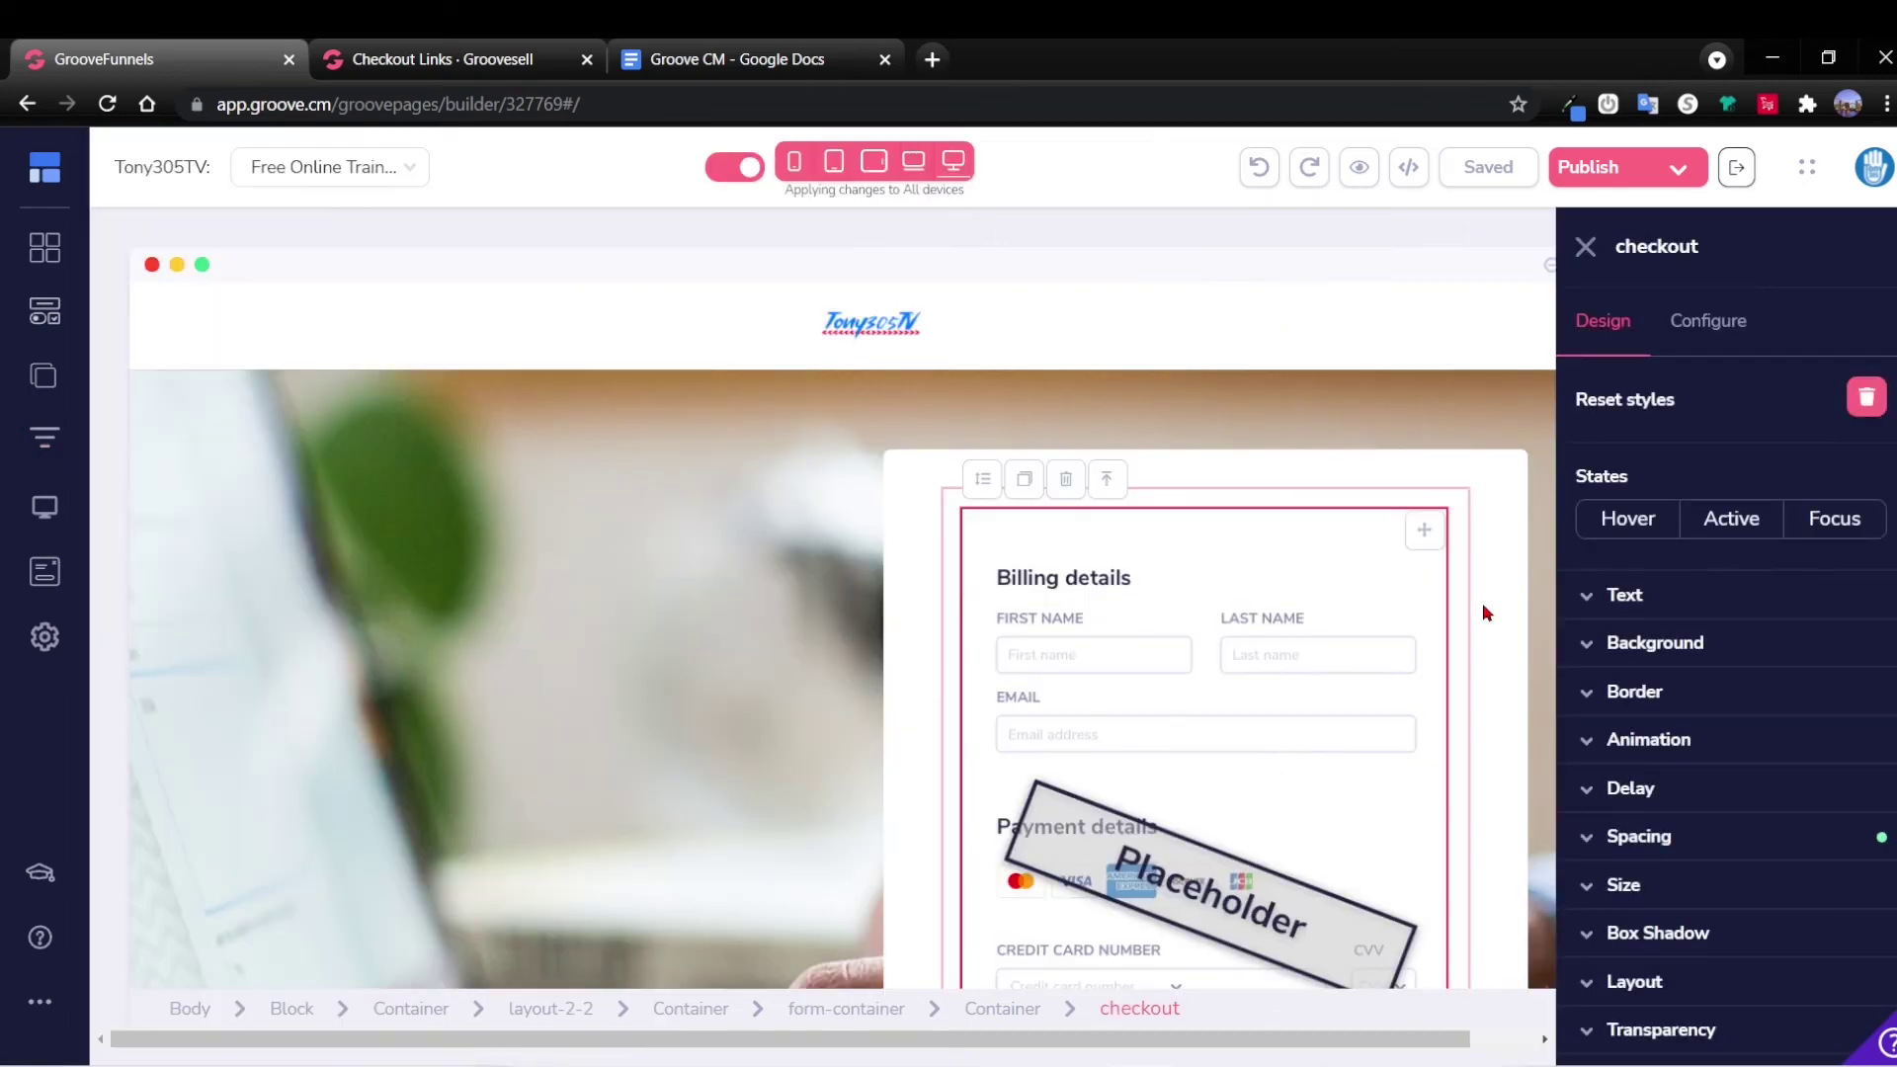
click(1708, 320)
click(1739, 442)
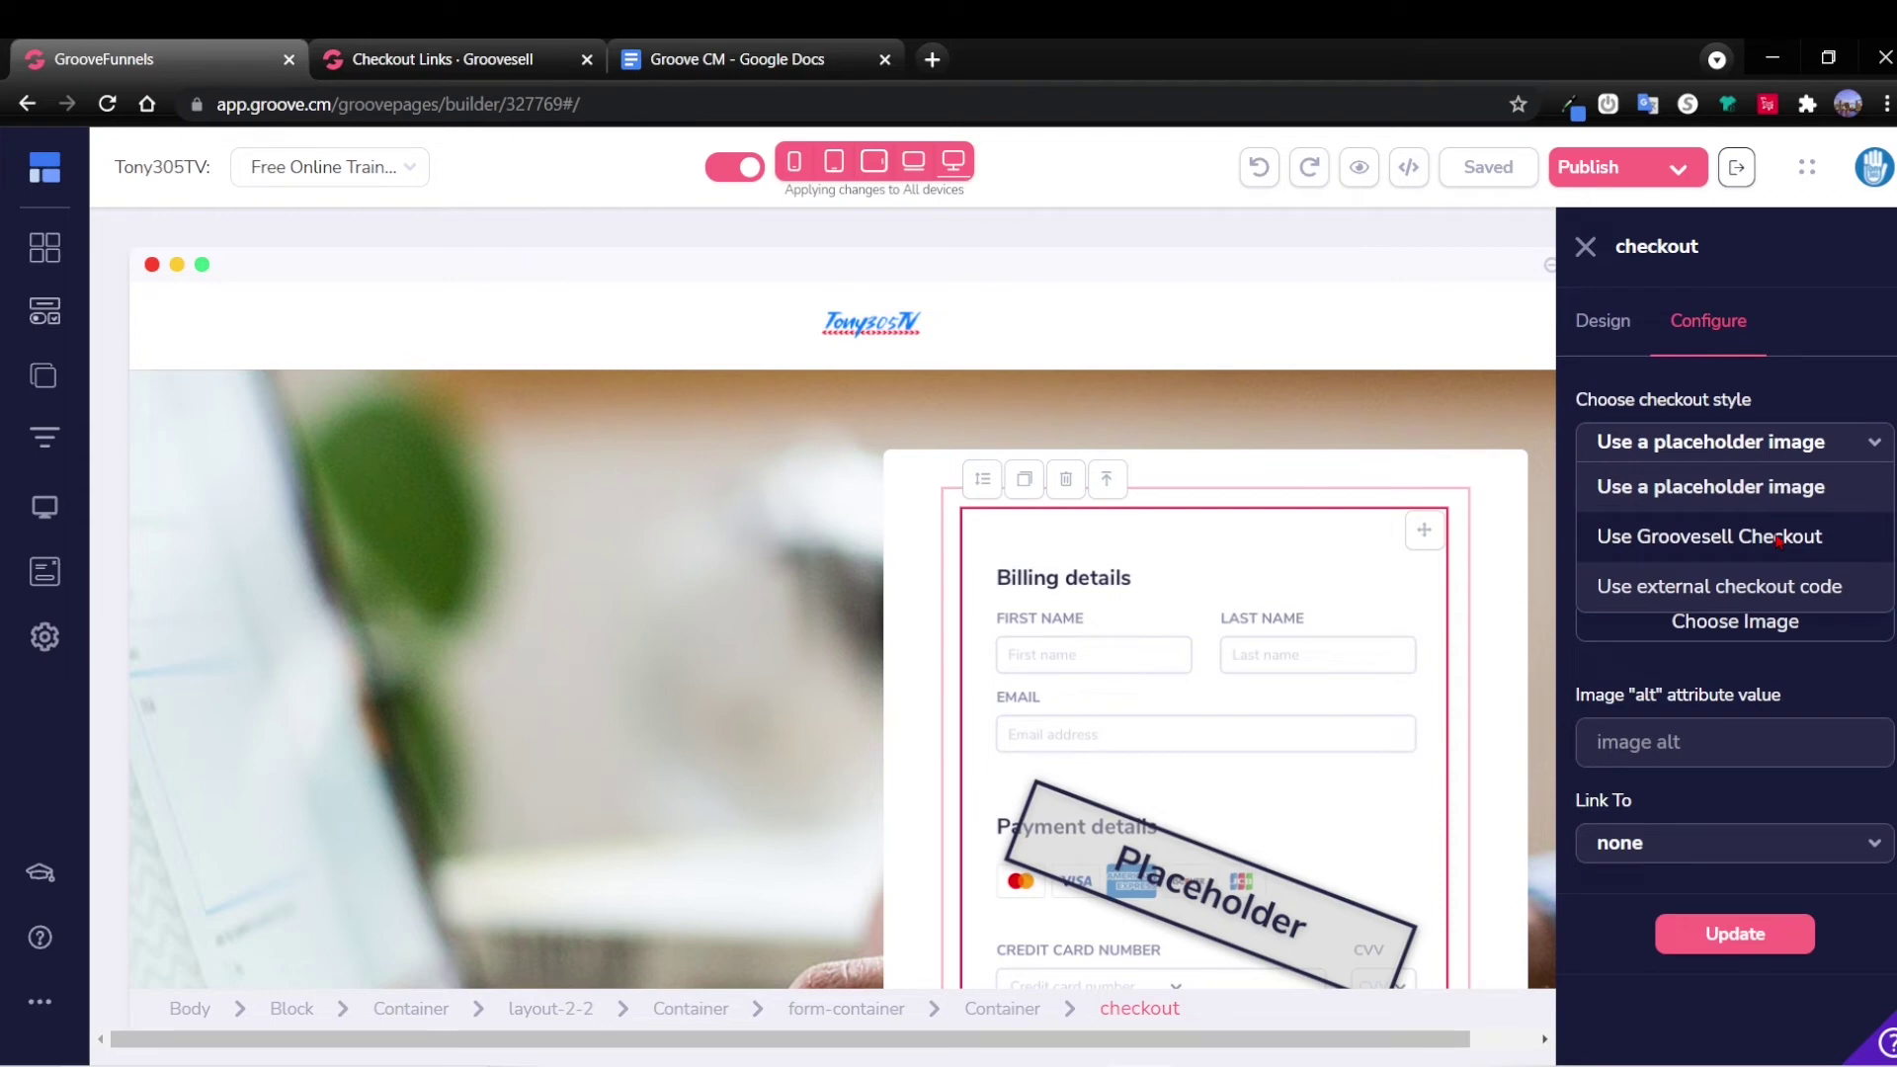
click(1779, 539)
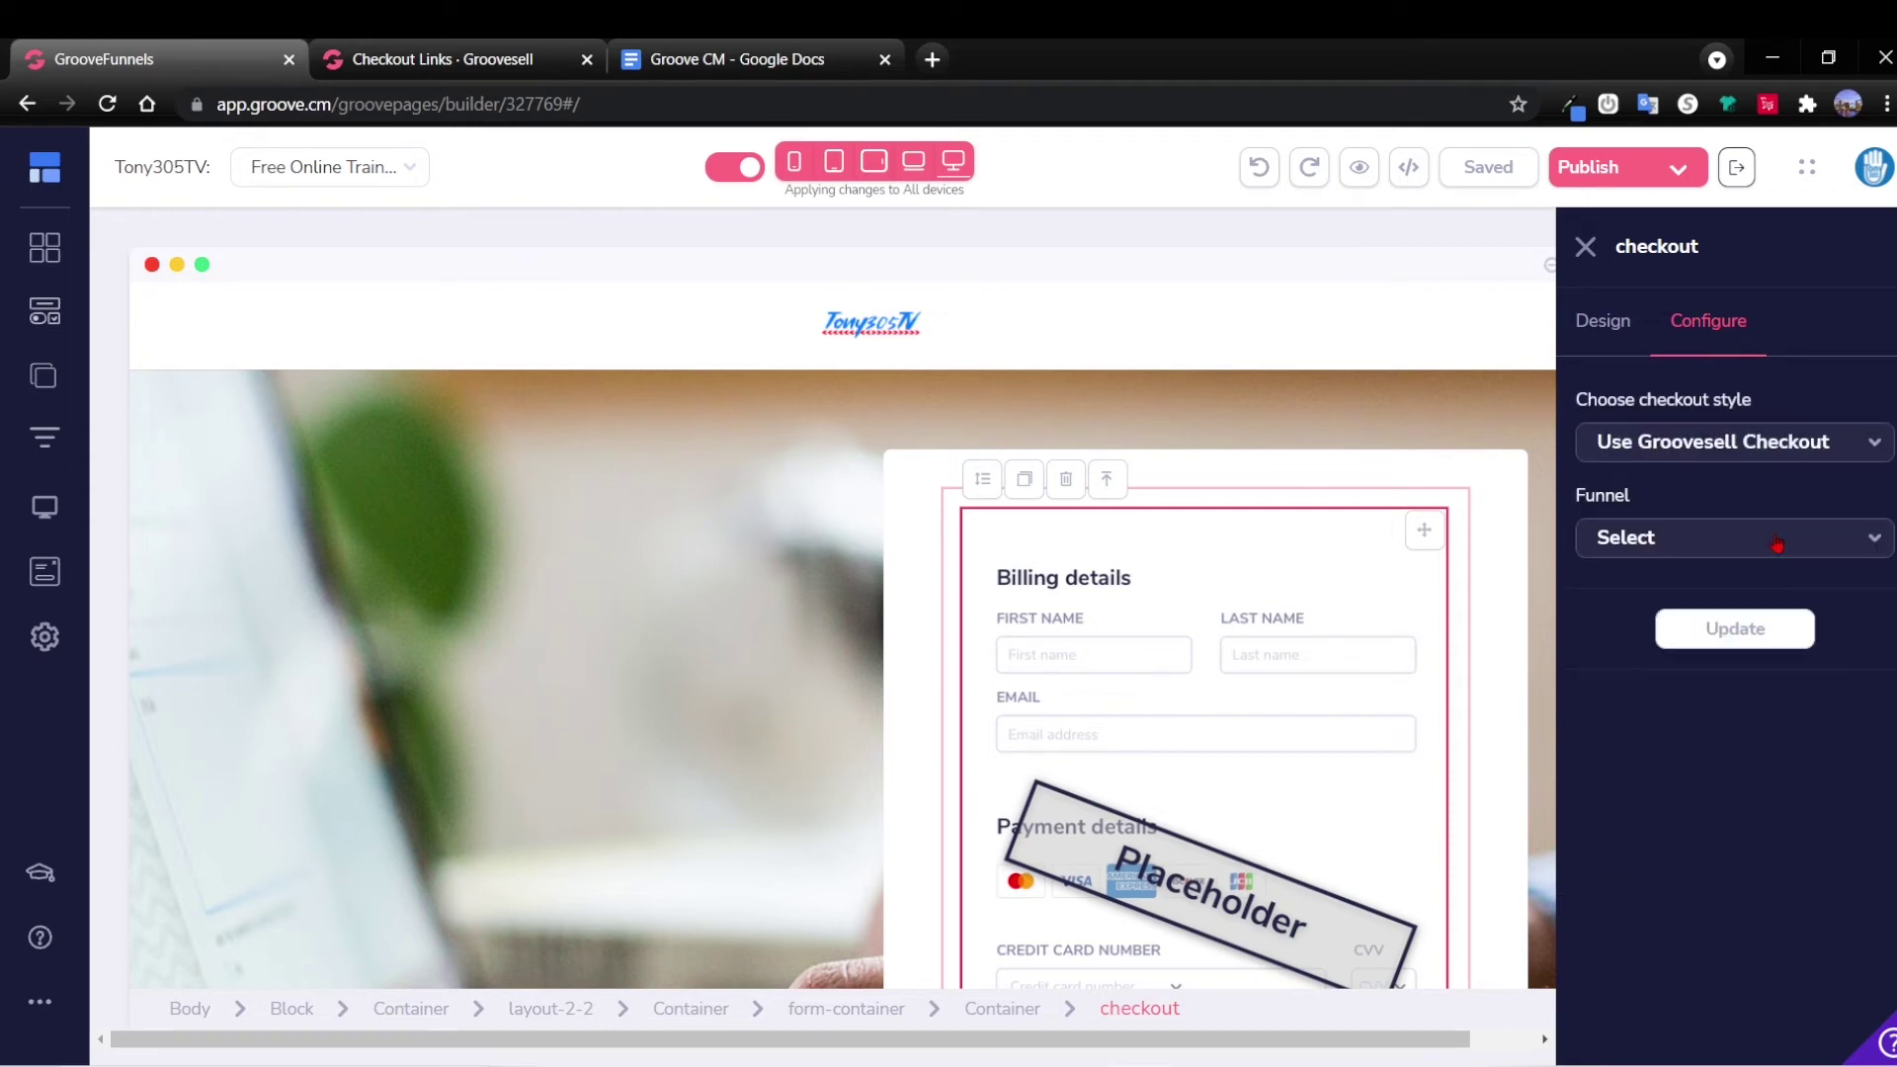
click(1845, 539)
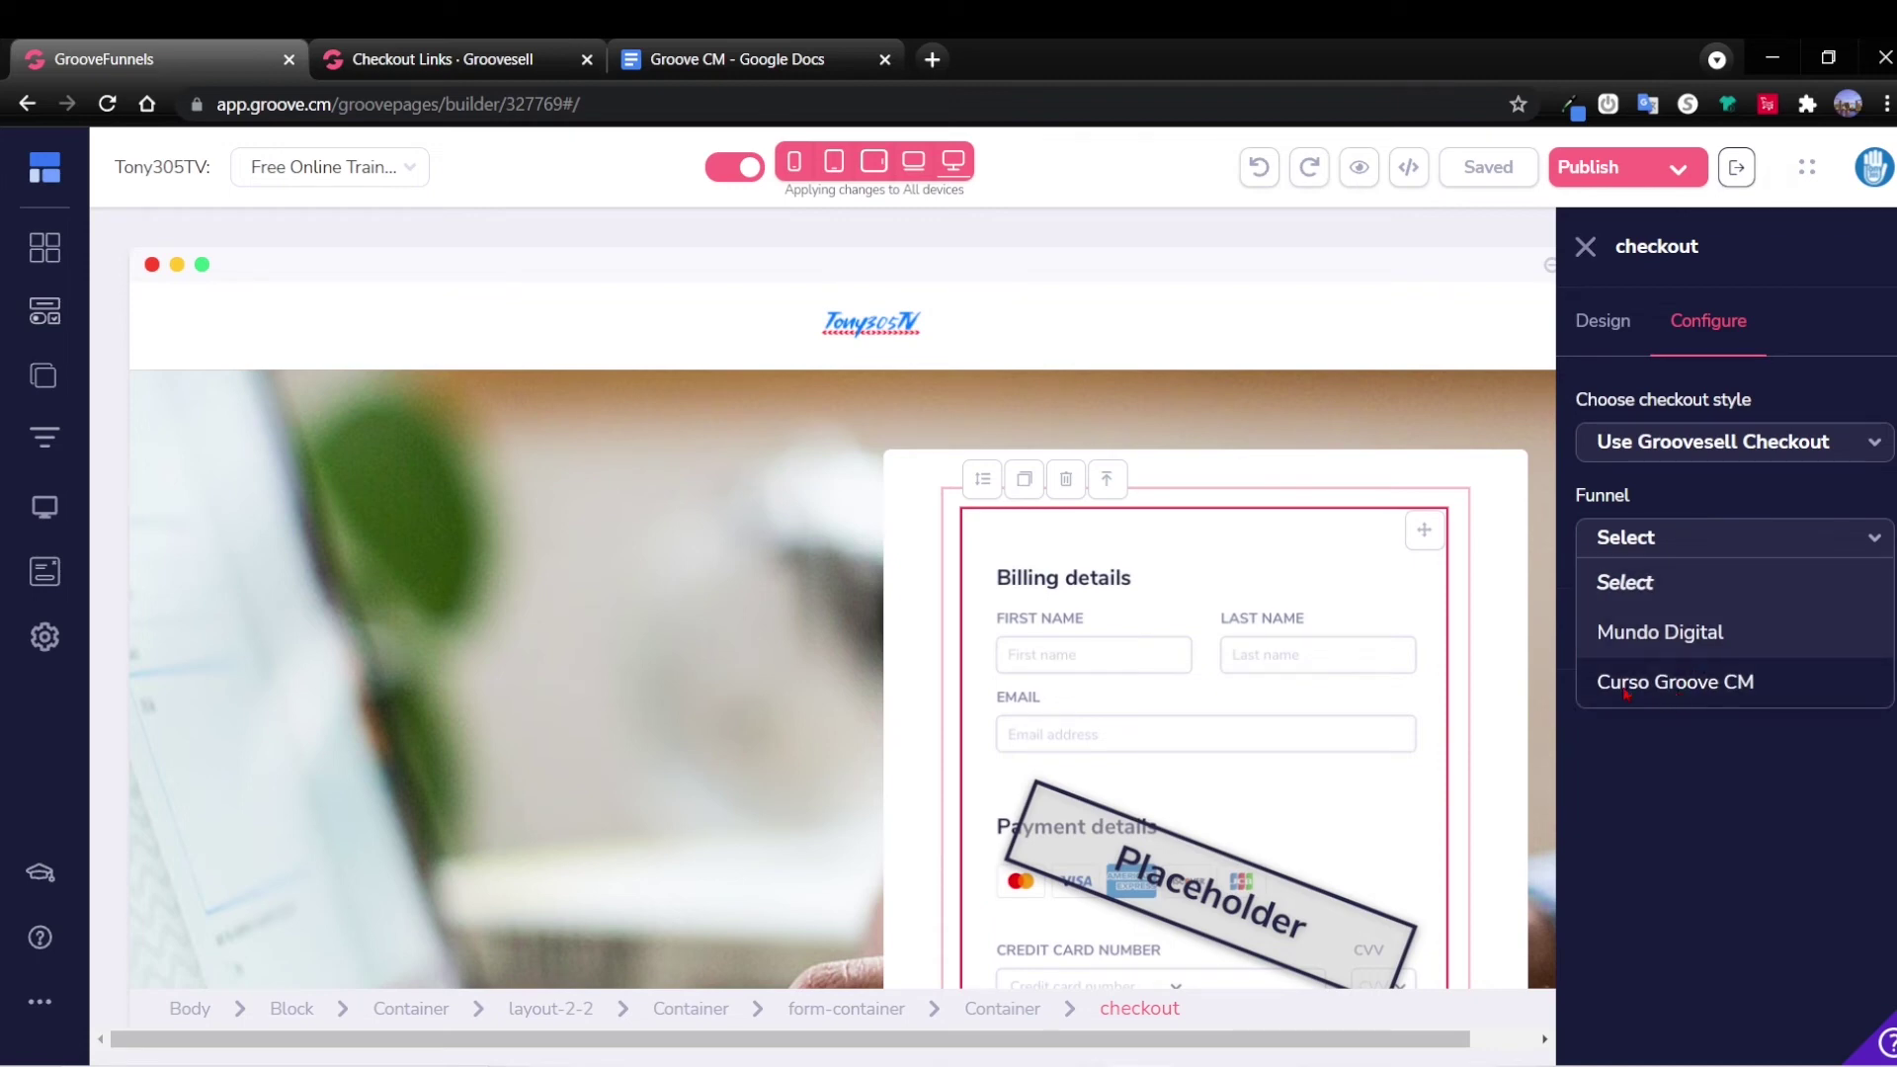
click(1688, 690)
Set product Curso Groove CM and checkout link Curso GrooveCM V1, then apply the update.
click(1805, 632)
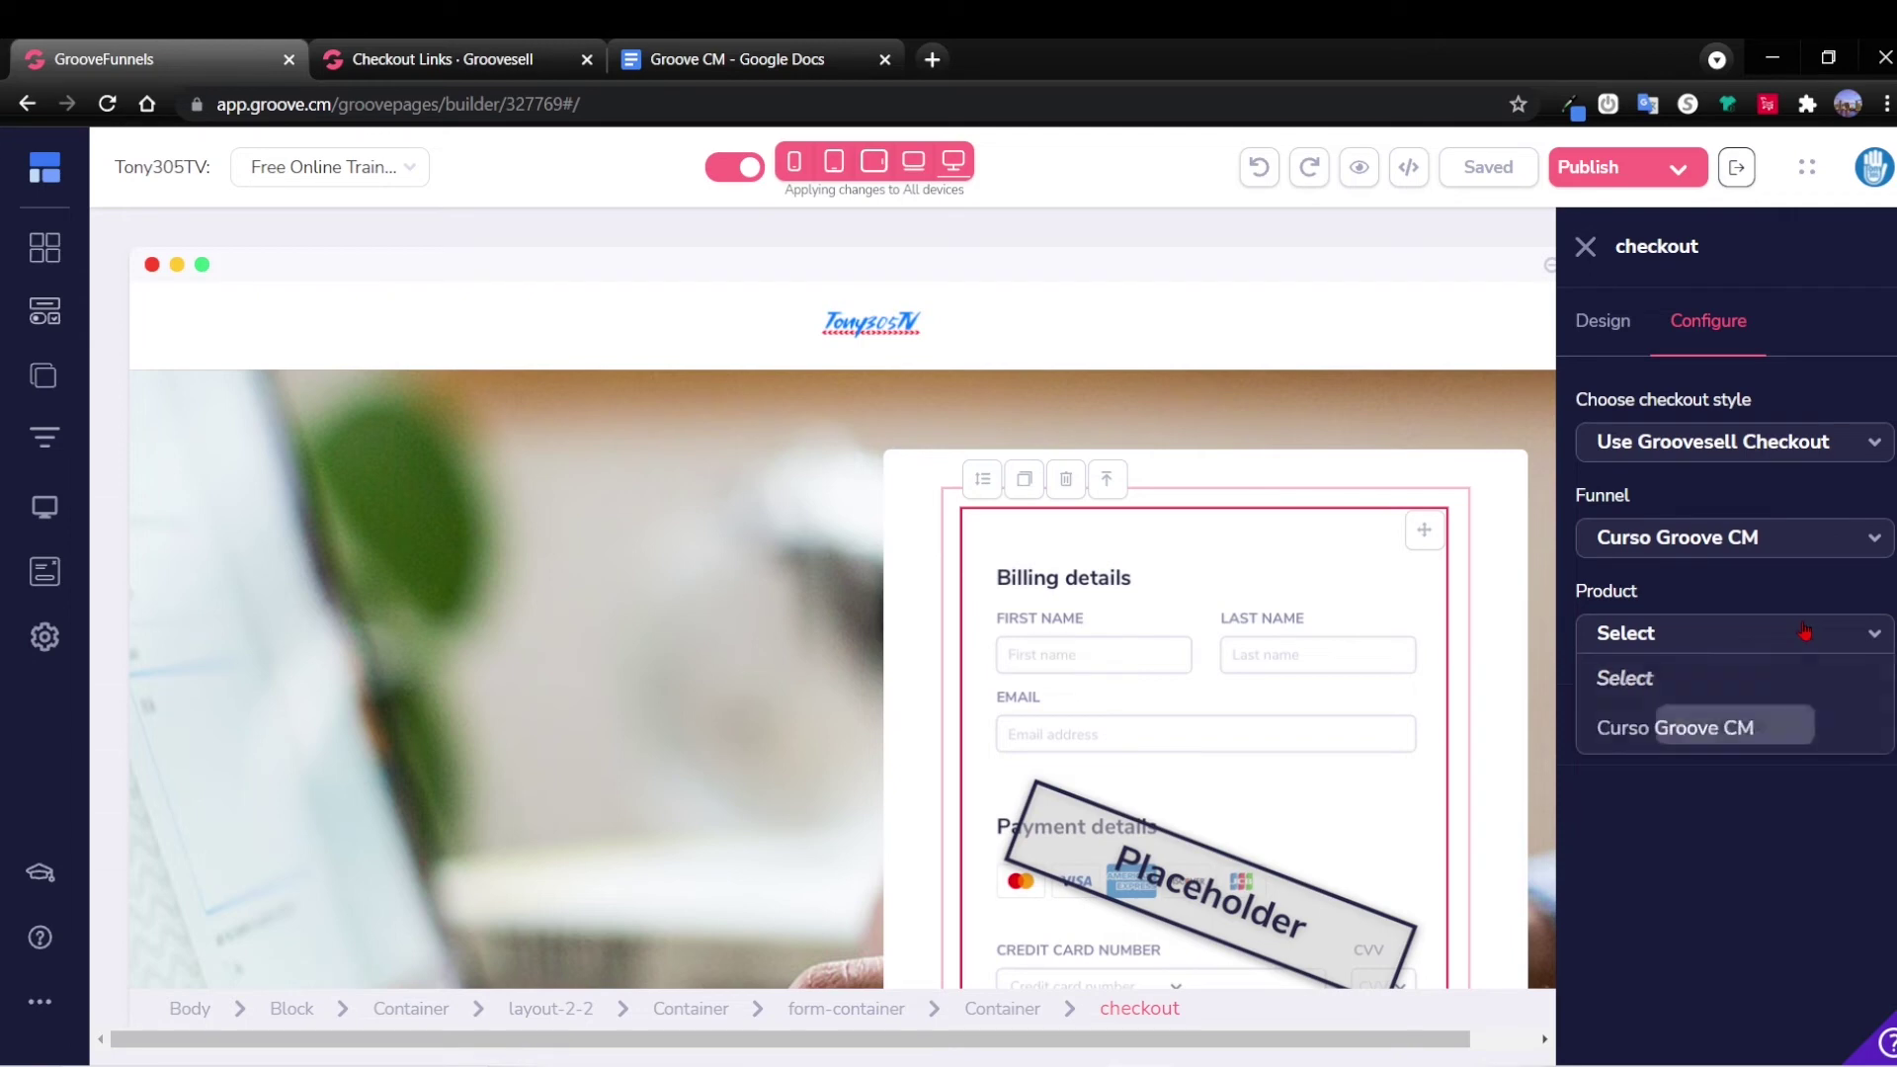
click(1693, 729)
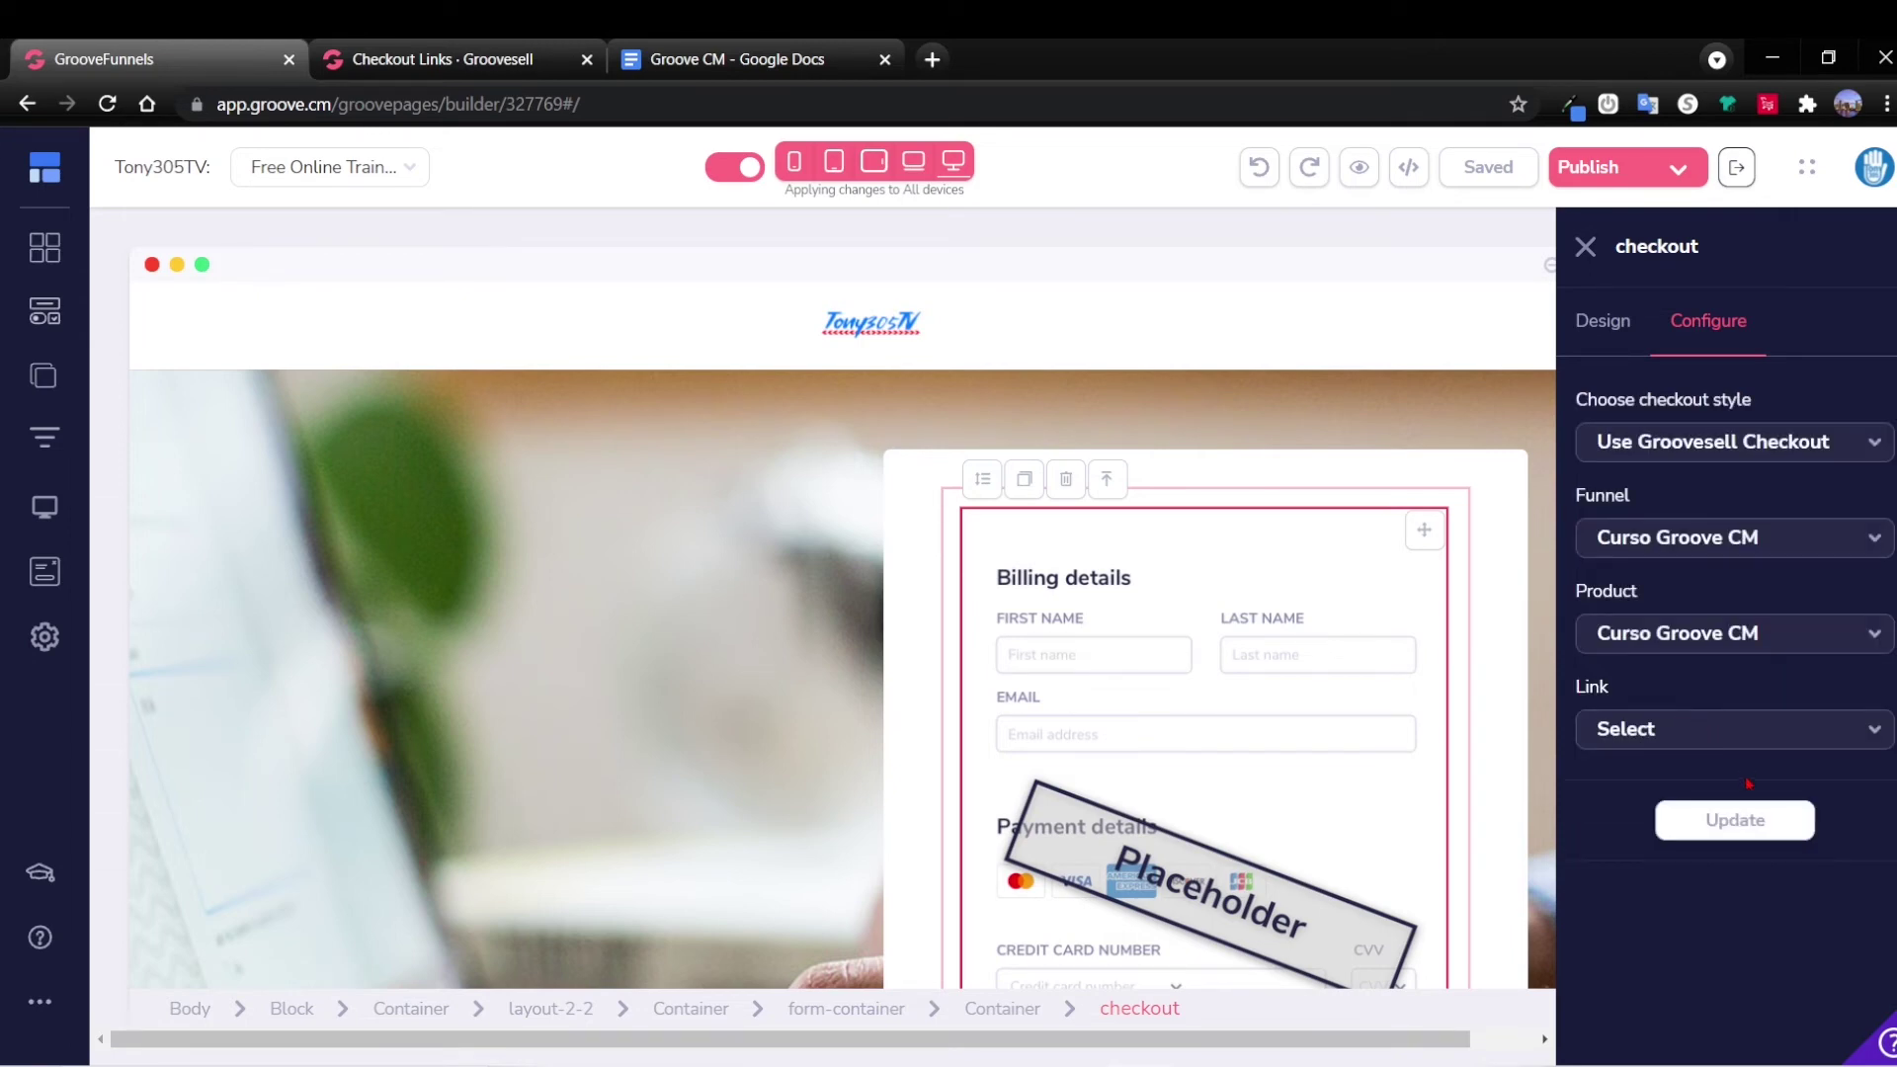
click(1744, 741)
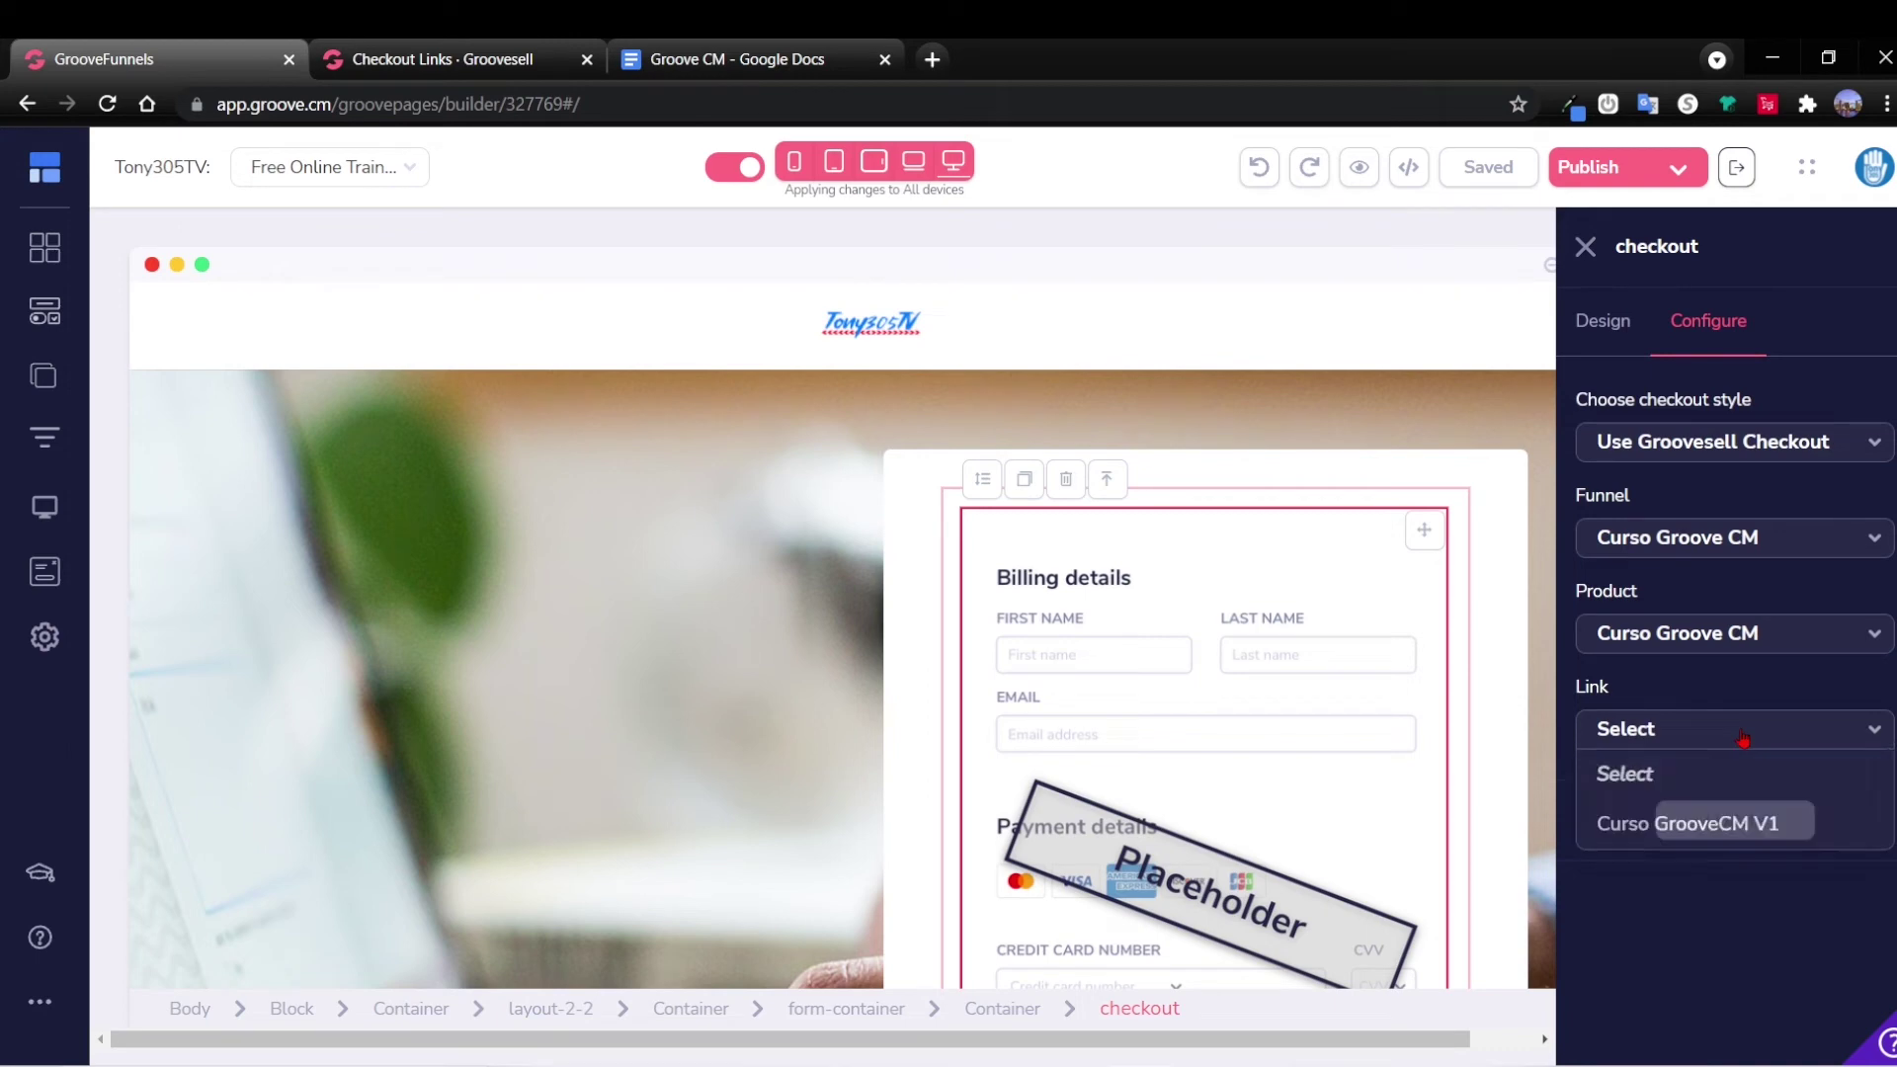
click(1669, 823)
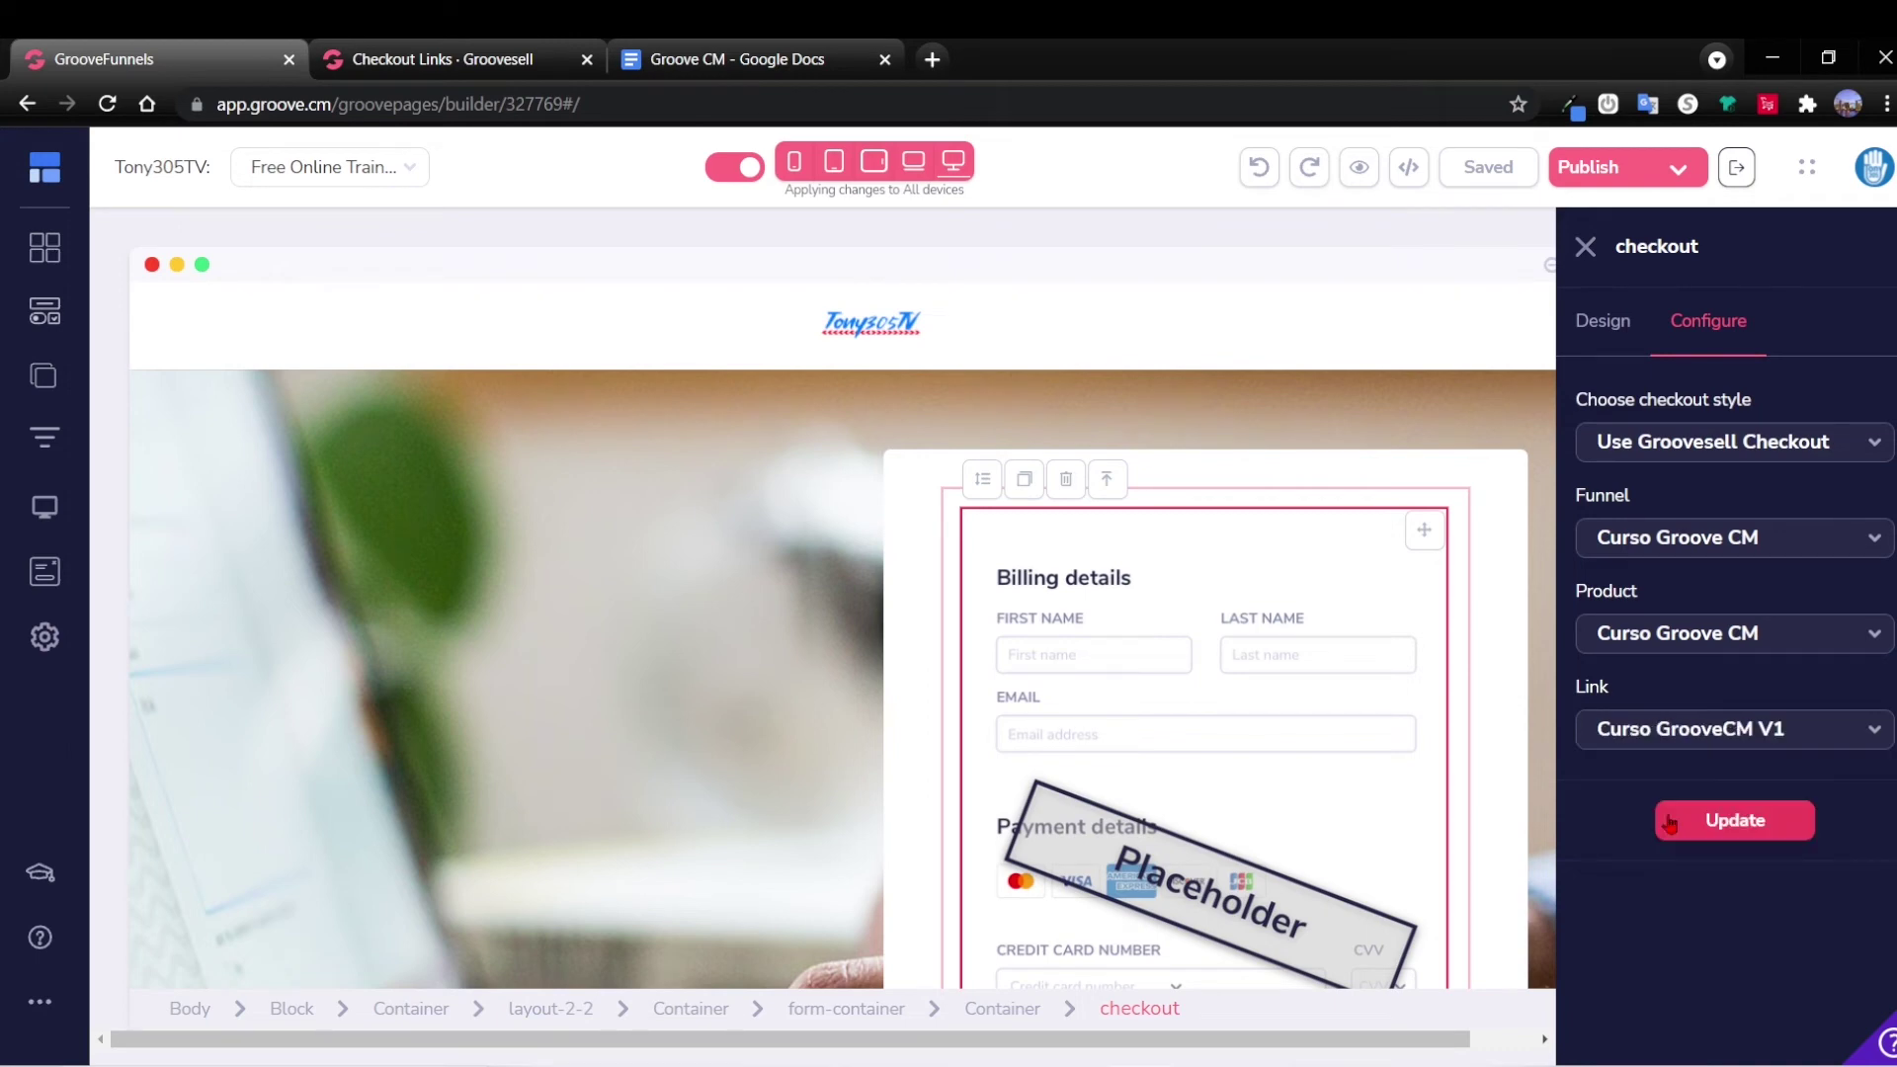
click(1725, 833)
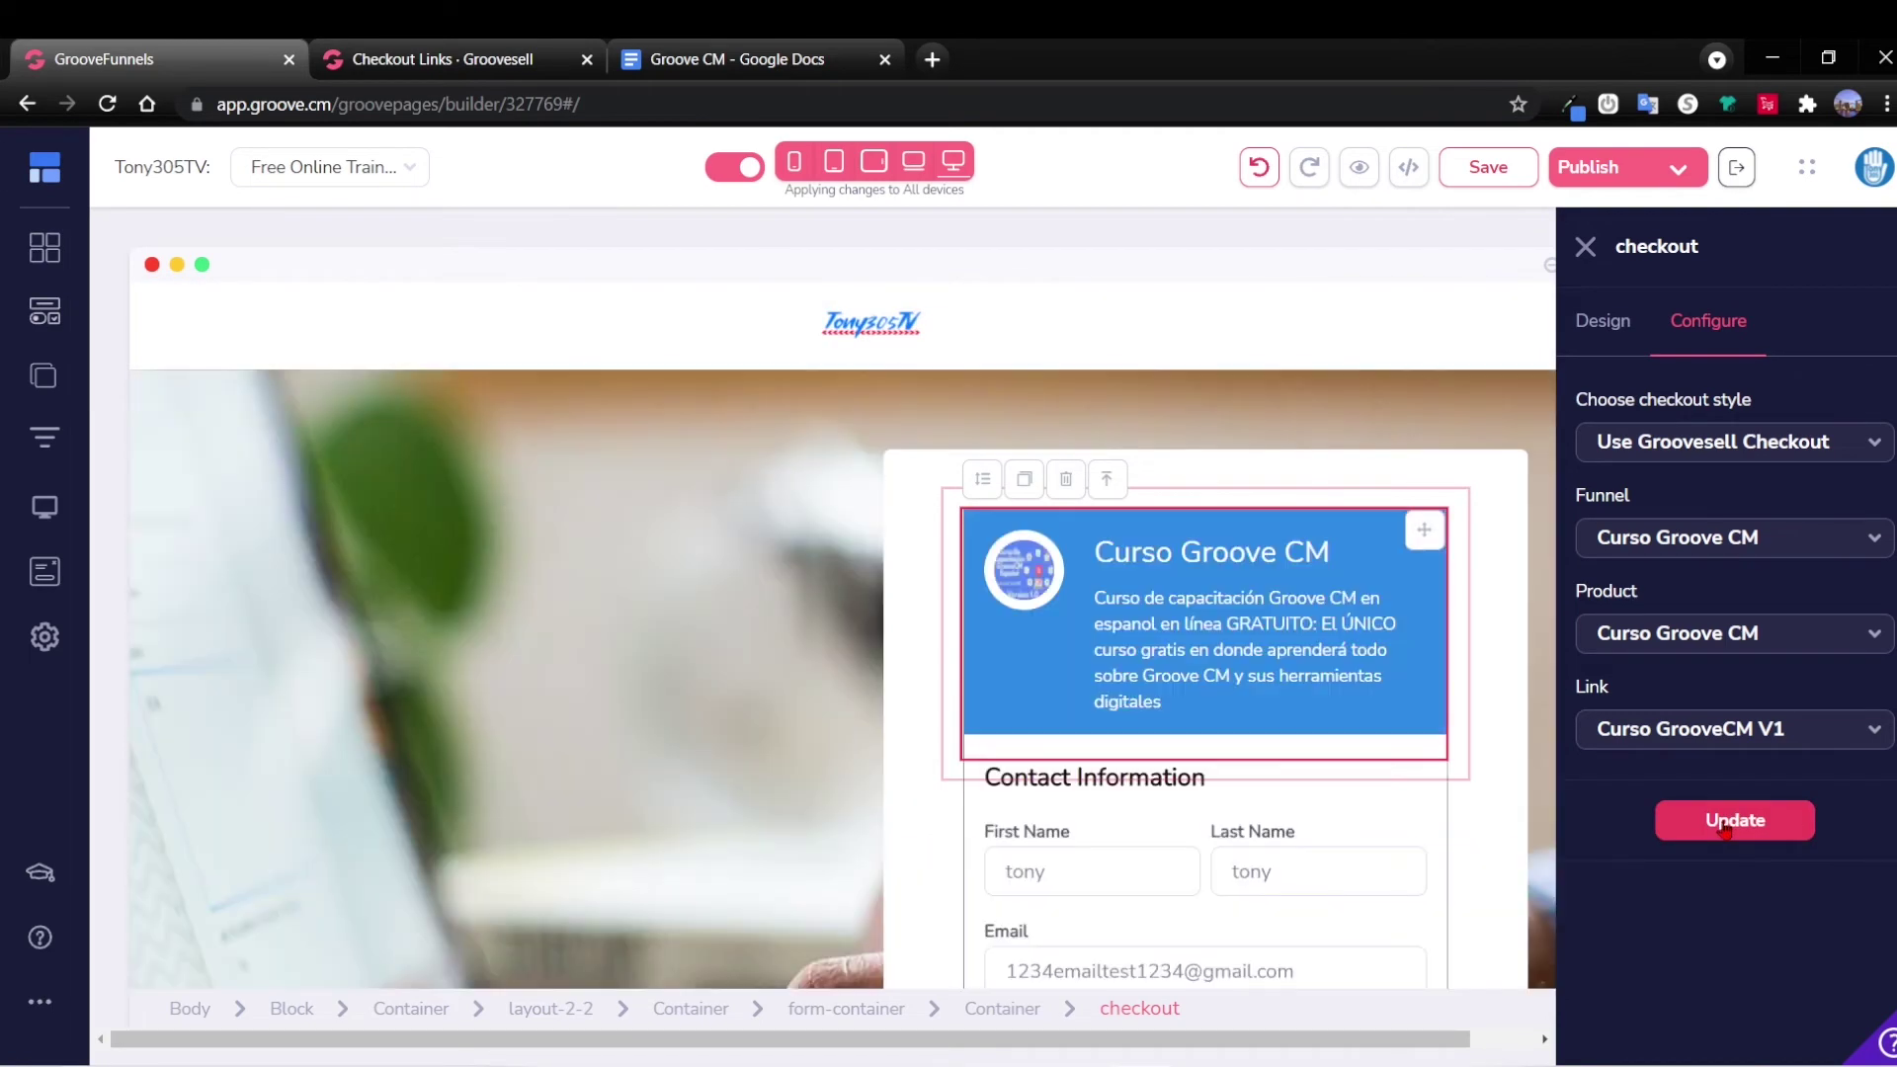
scroll(1397, 659, down, 6)
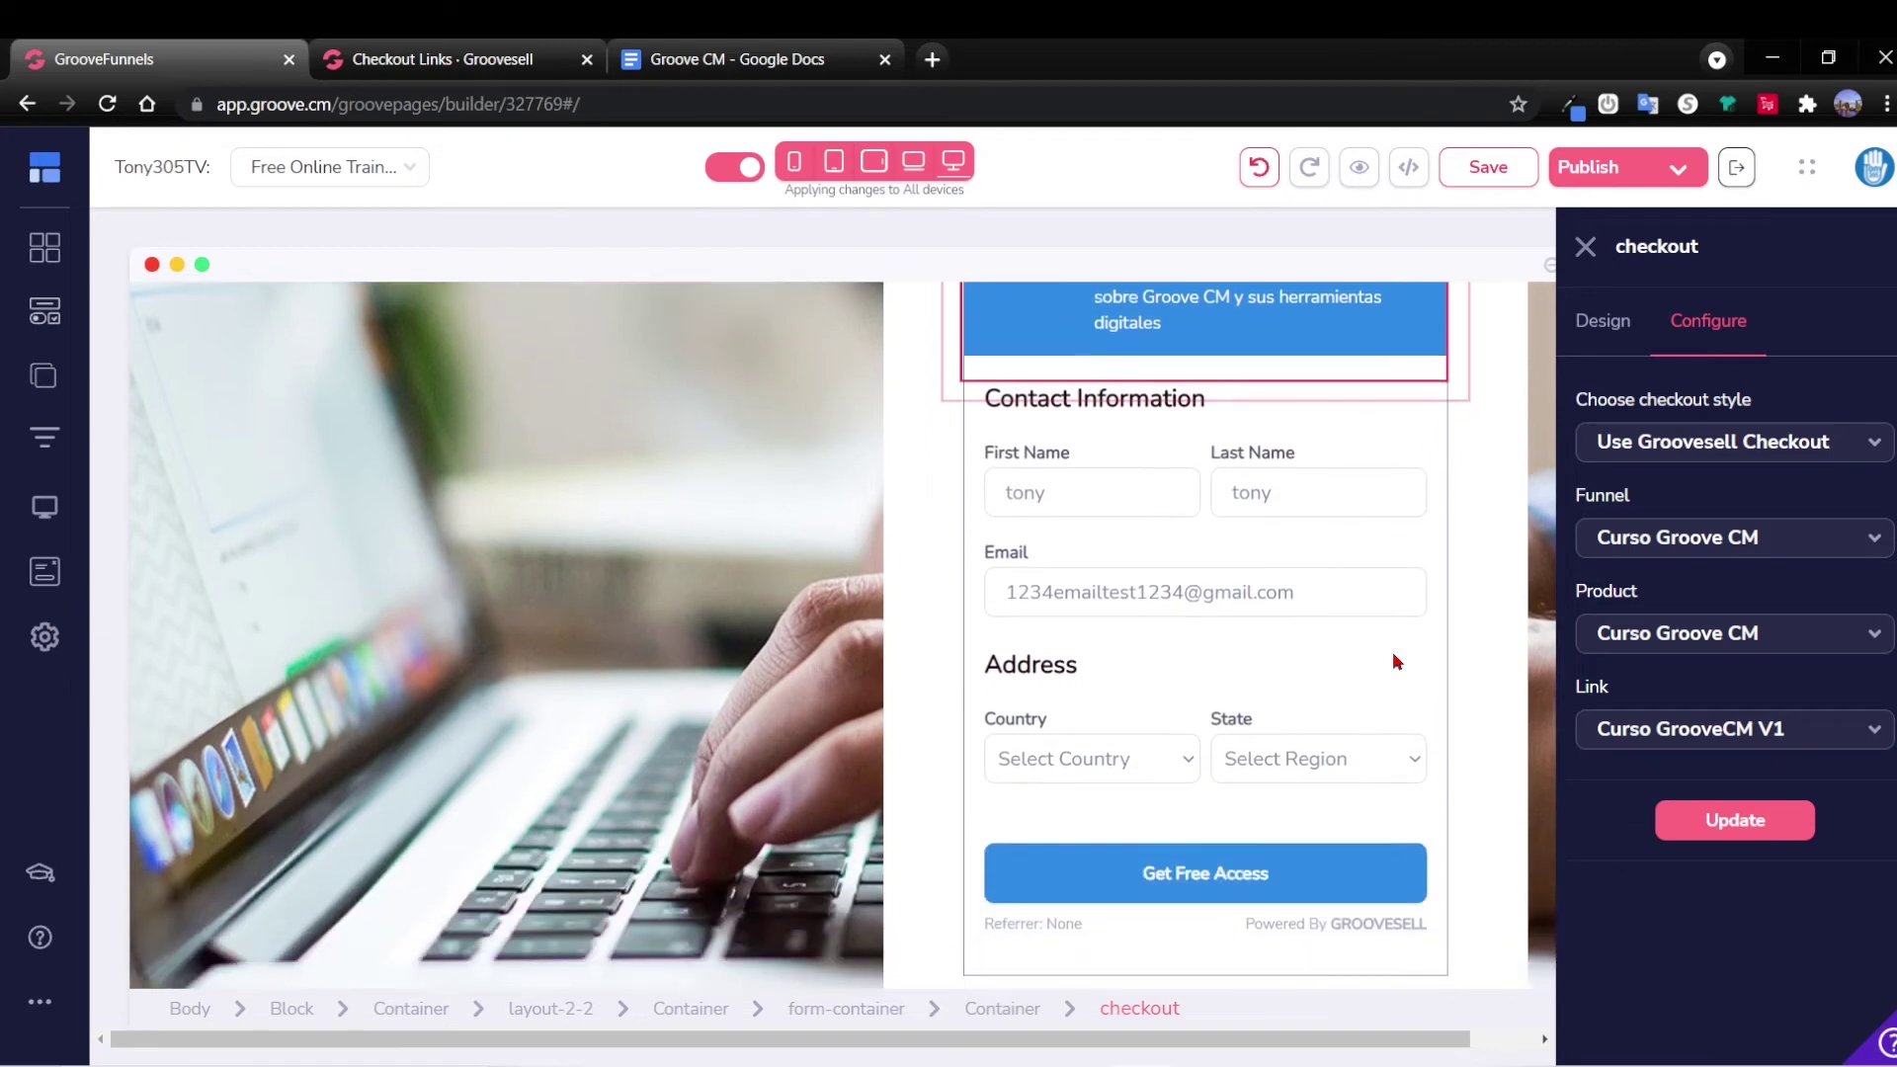
scroll(1396, 660, up, 5)
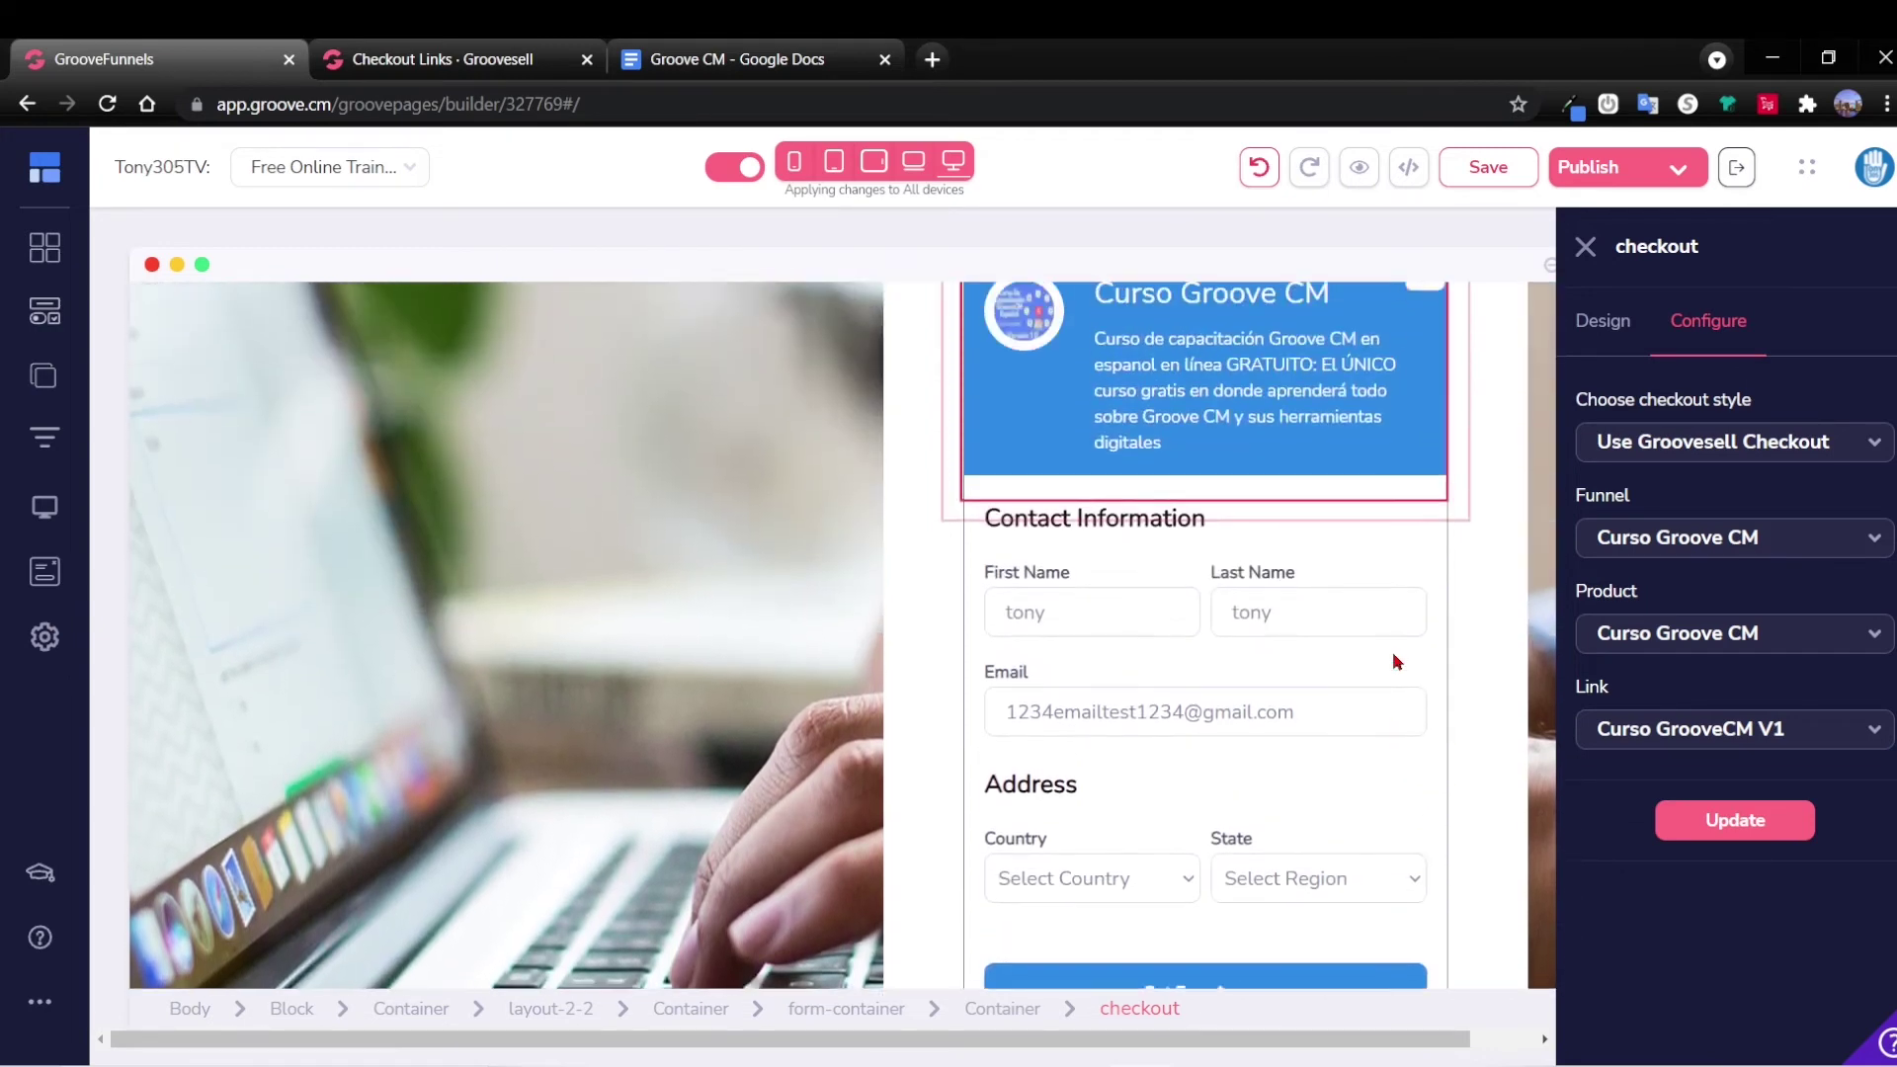
click(1490, 804)
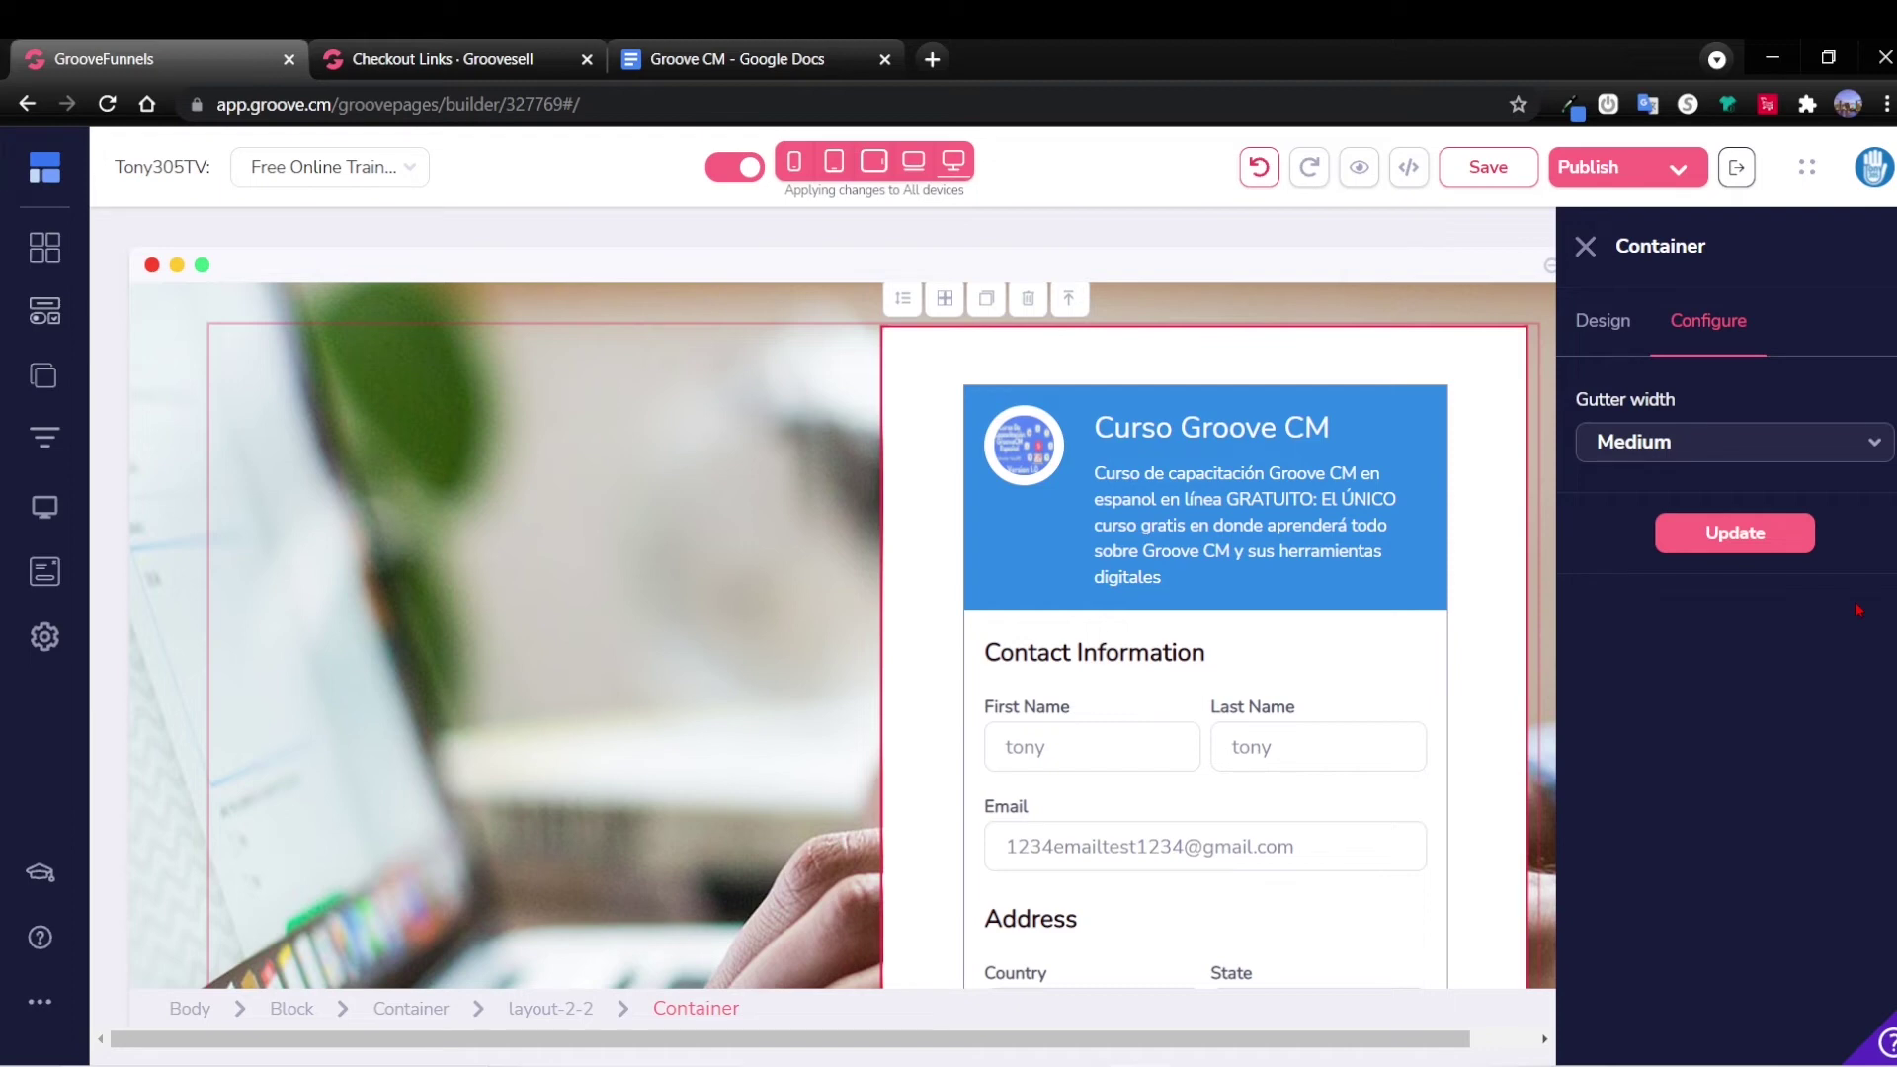
Review the tracking code in Notepad, close the container settings, and save the checkout page.
click(792, 1052)
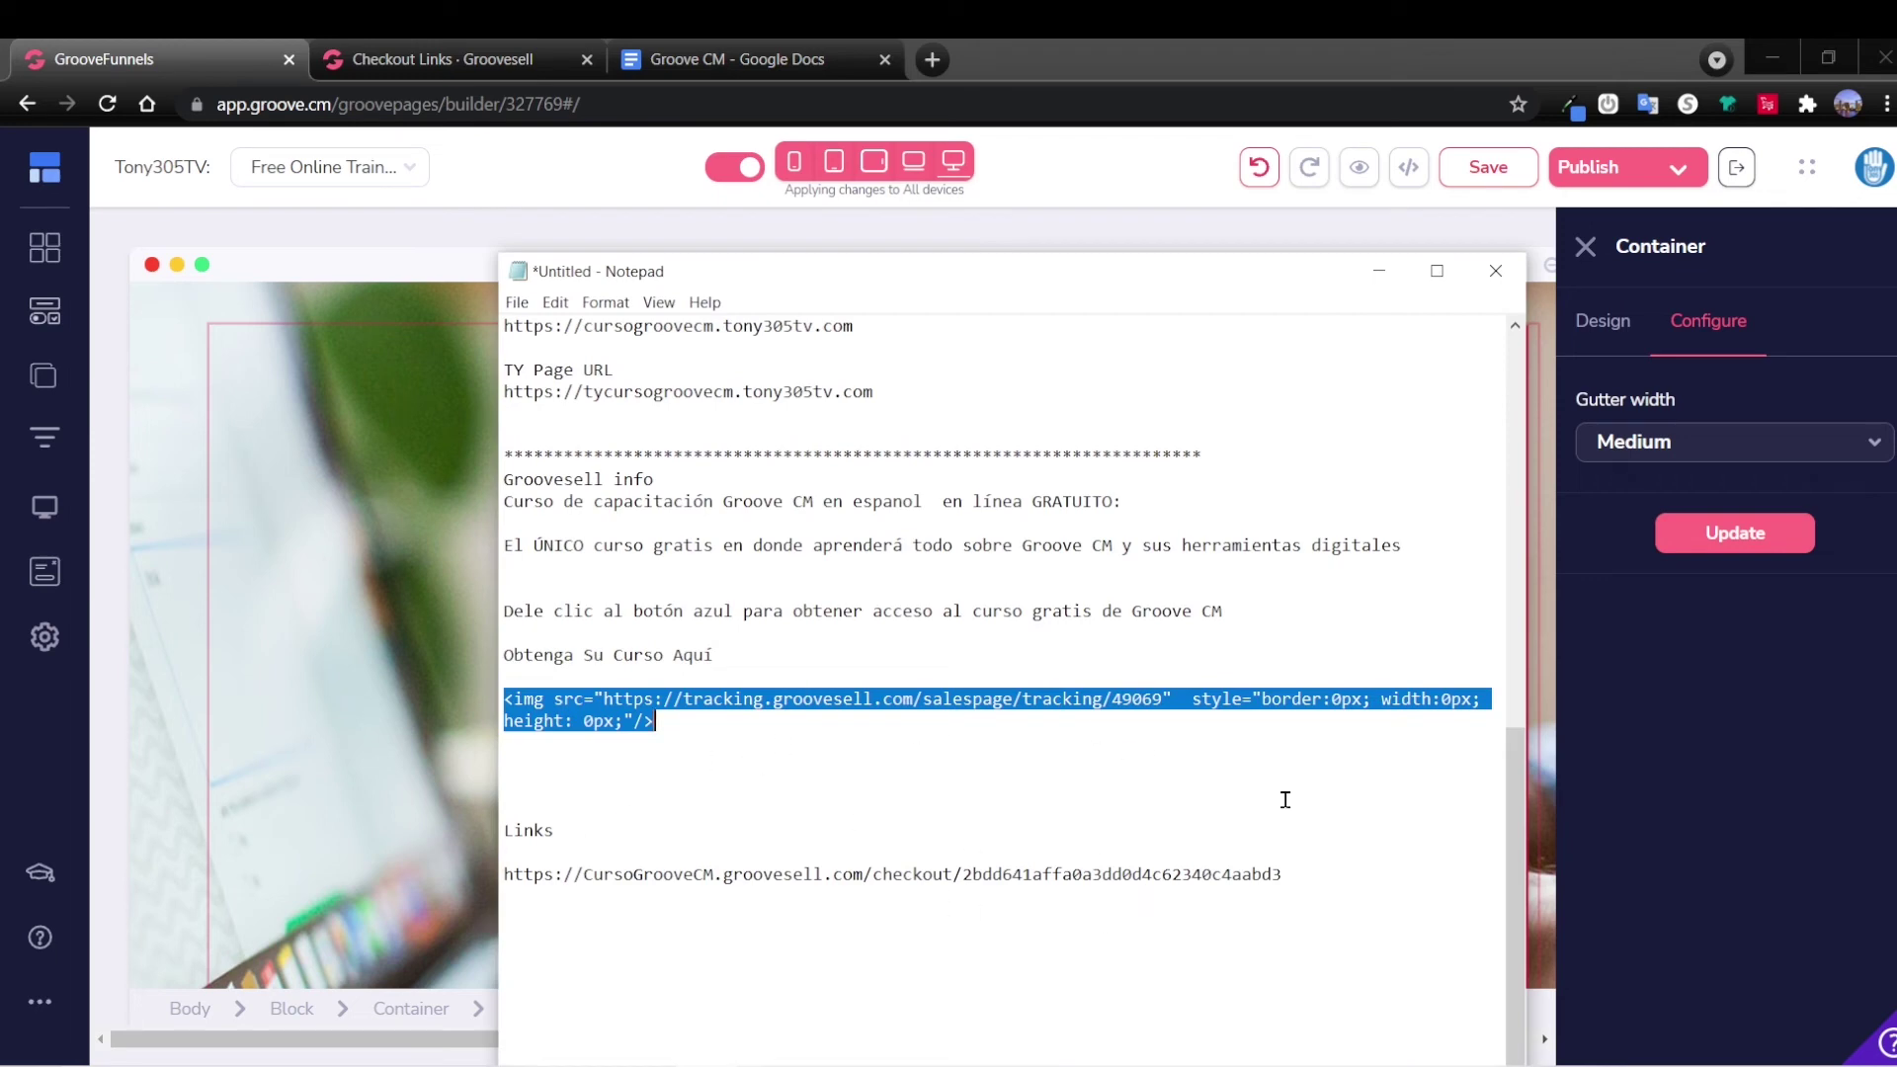
click(1382, 272)
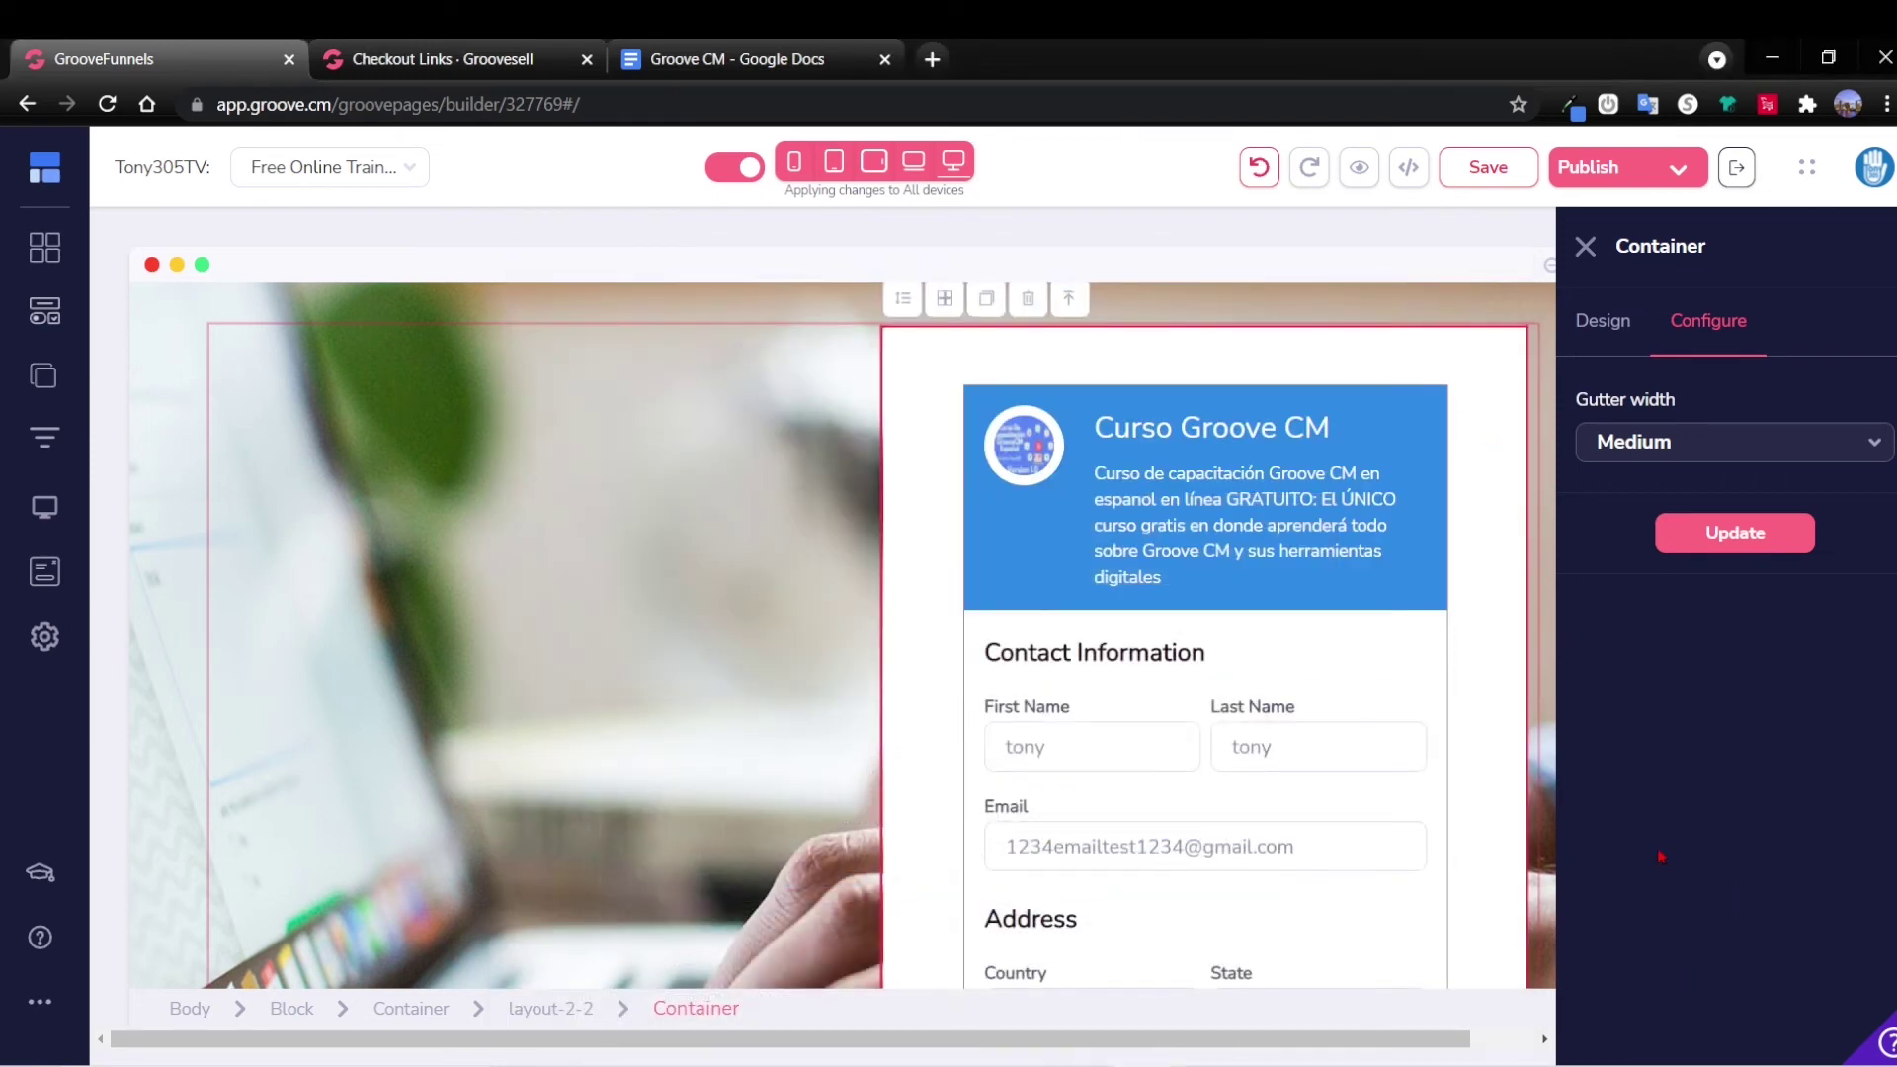
click(1588, 247)
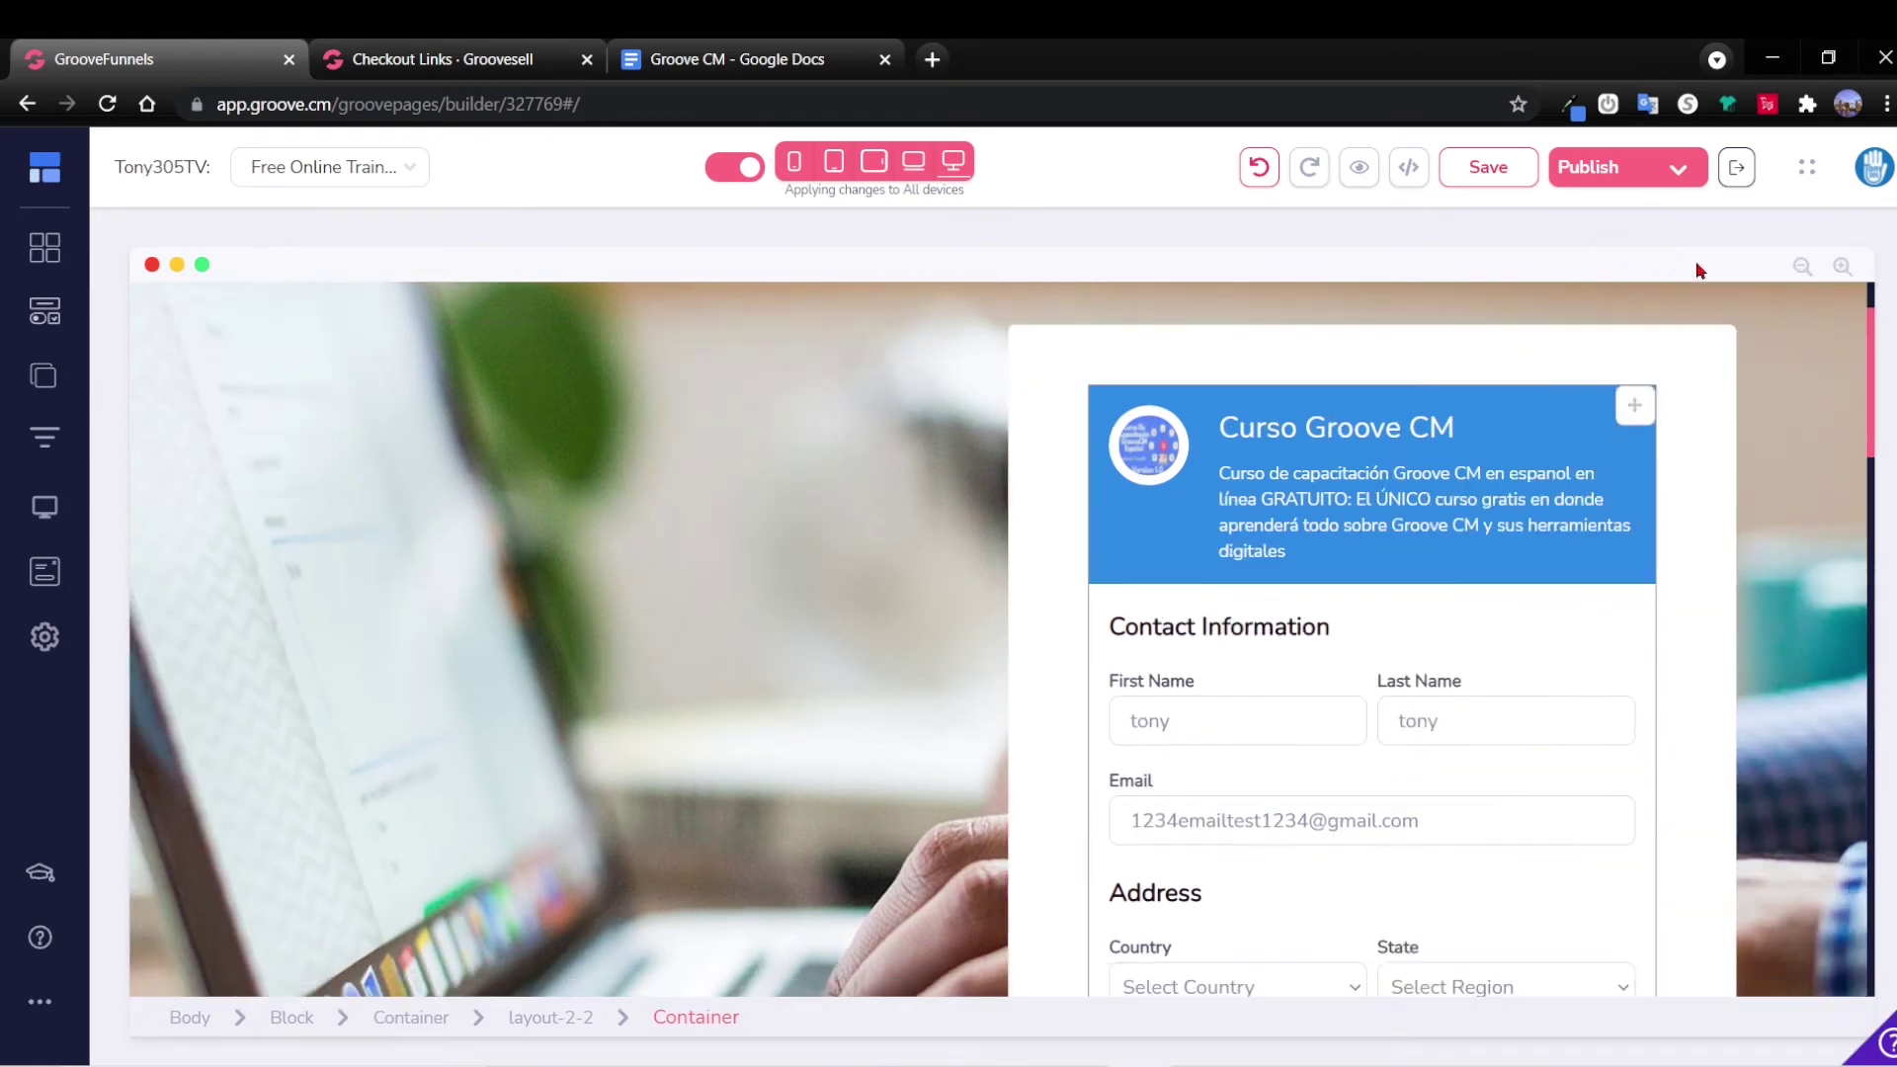
click(1546, 656)
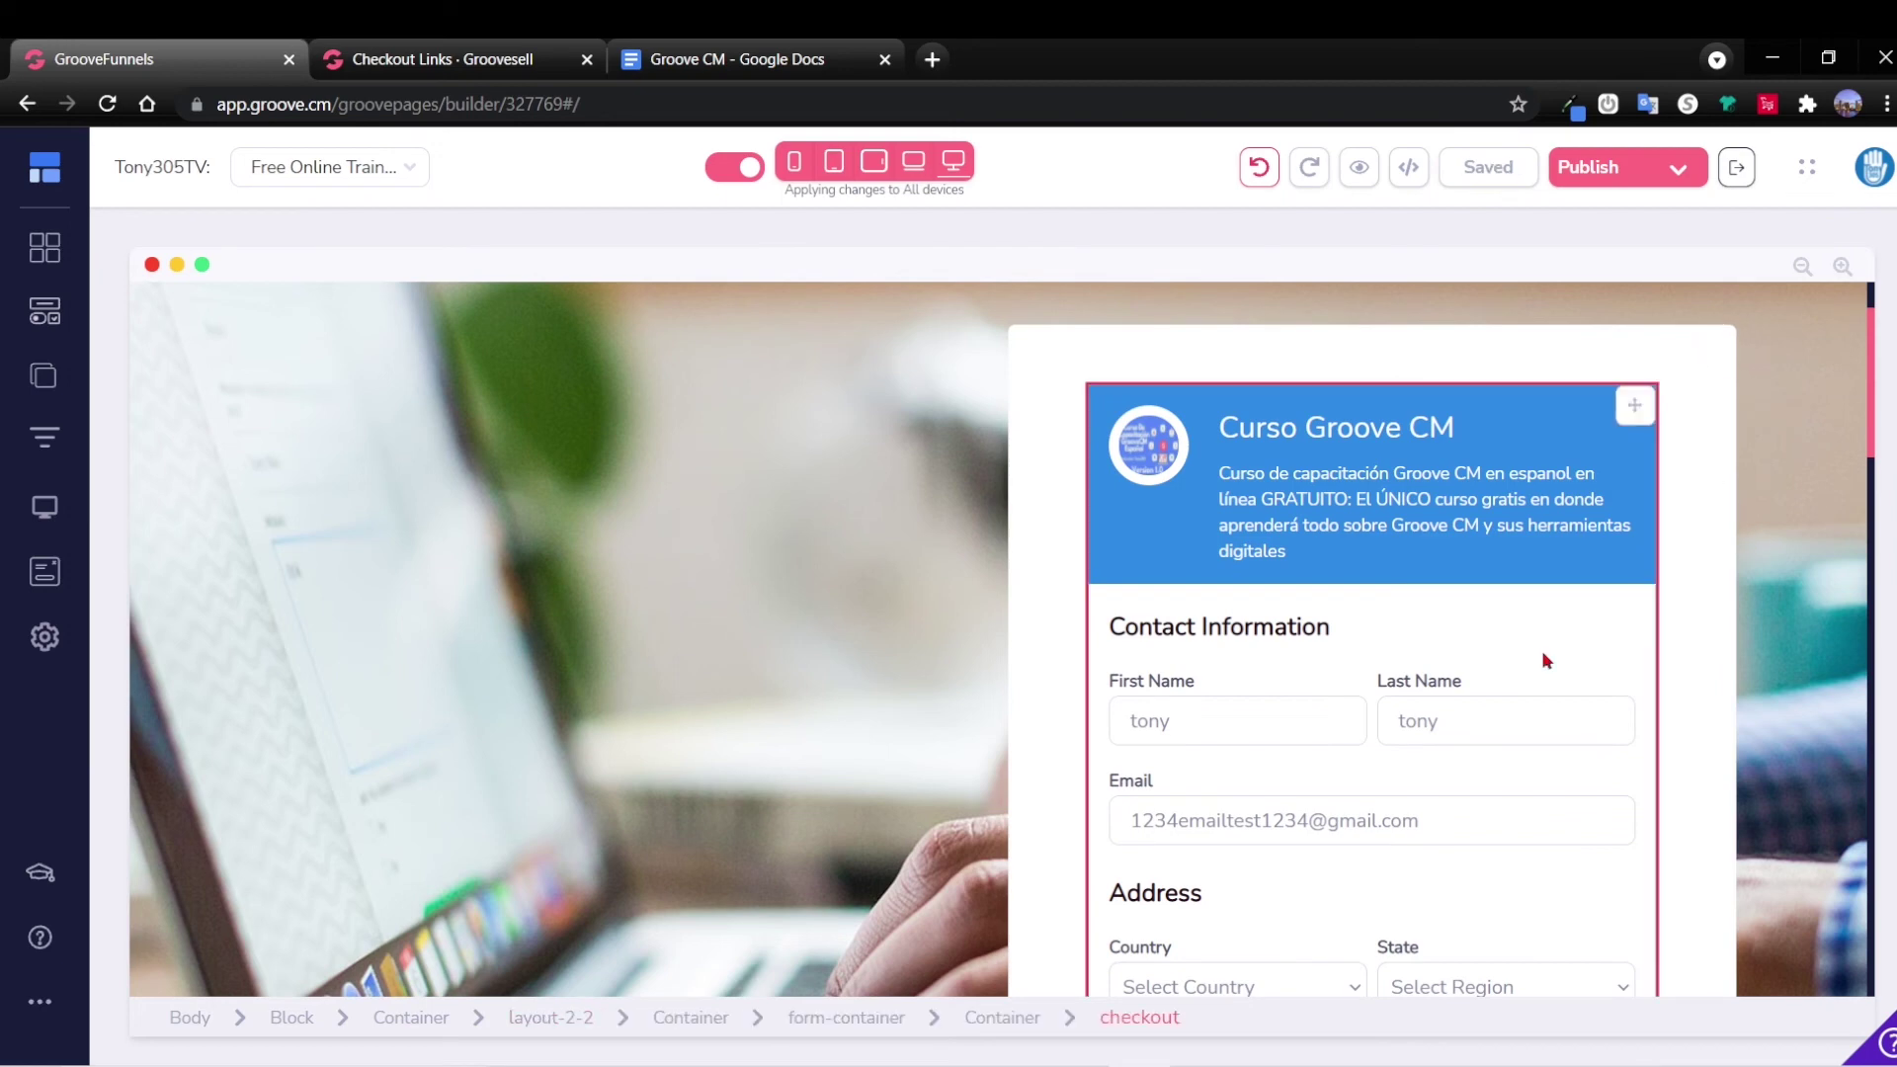
scroll(1571, 632, down, 3)
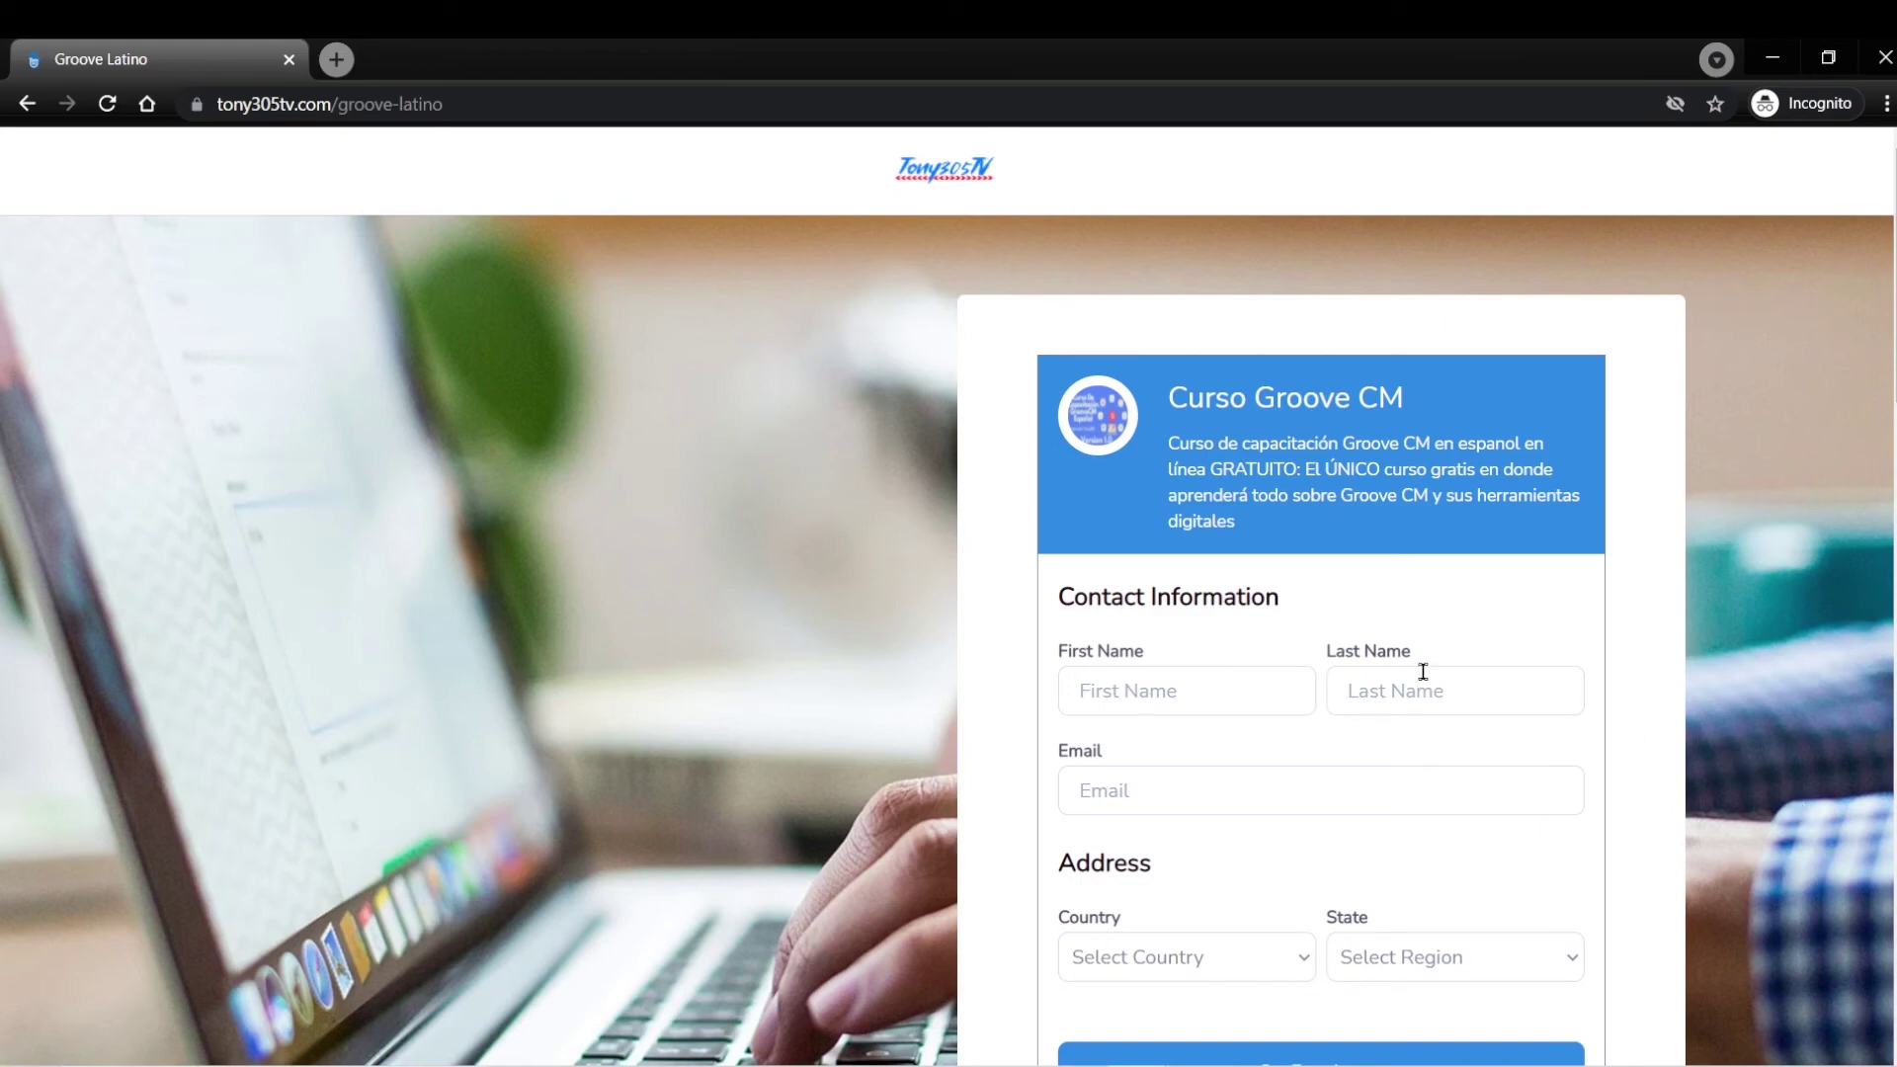
scroll(787, 573, down, 10)
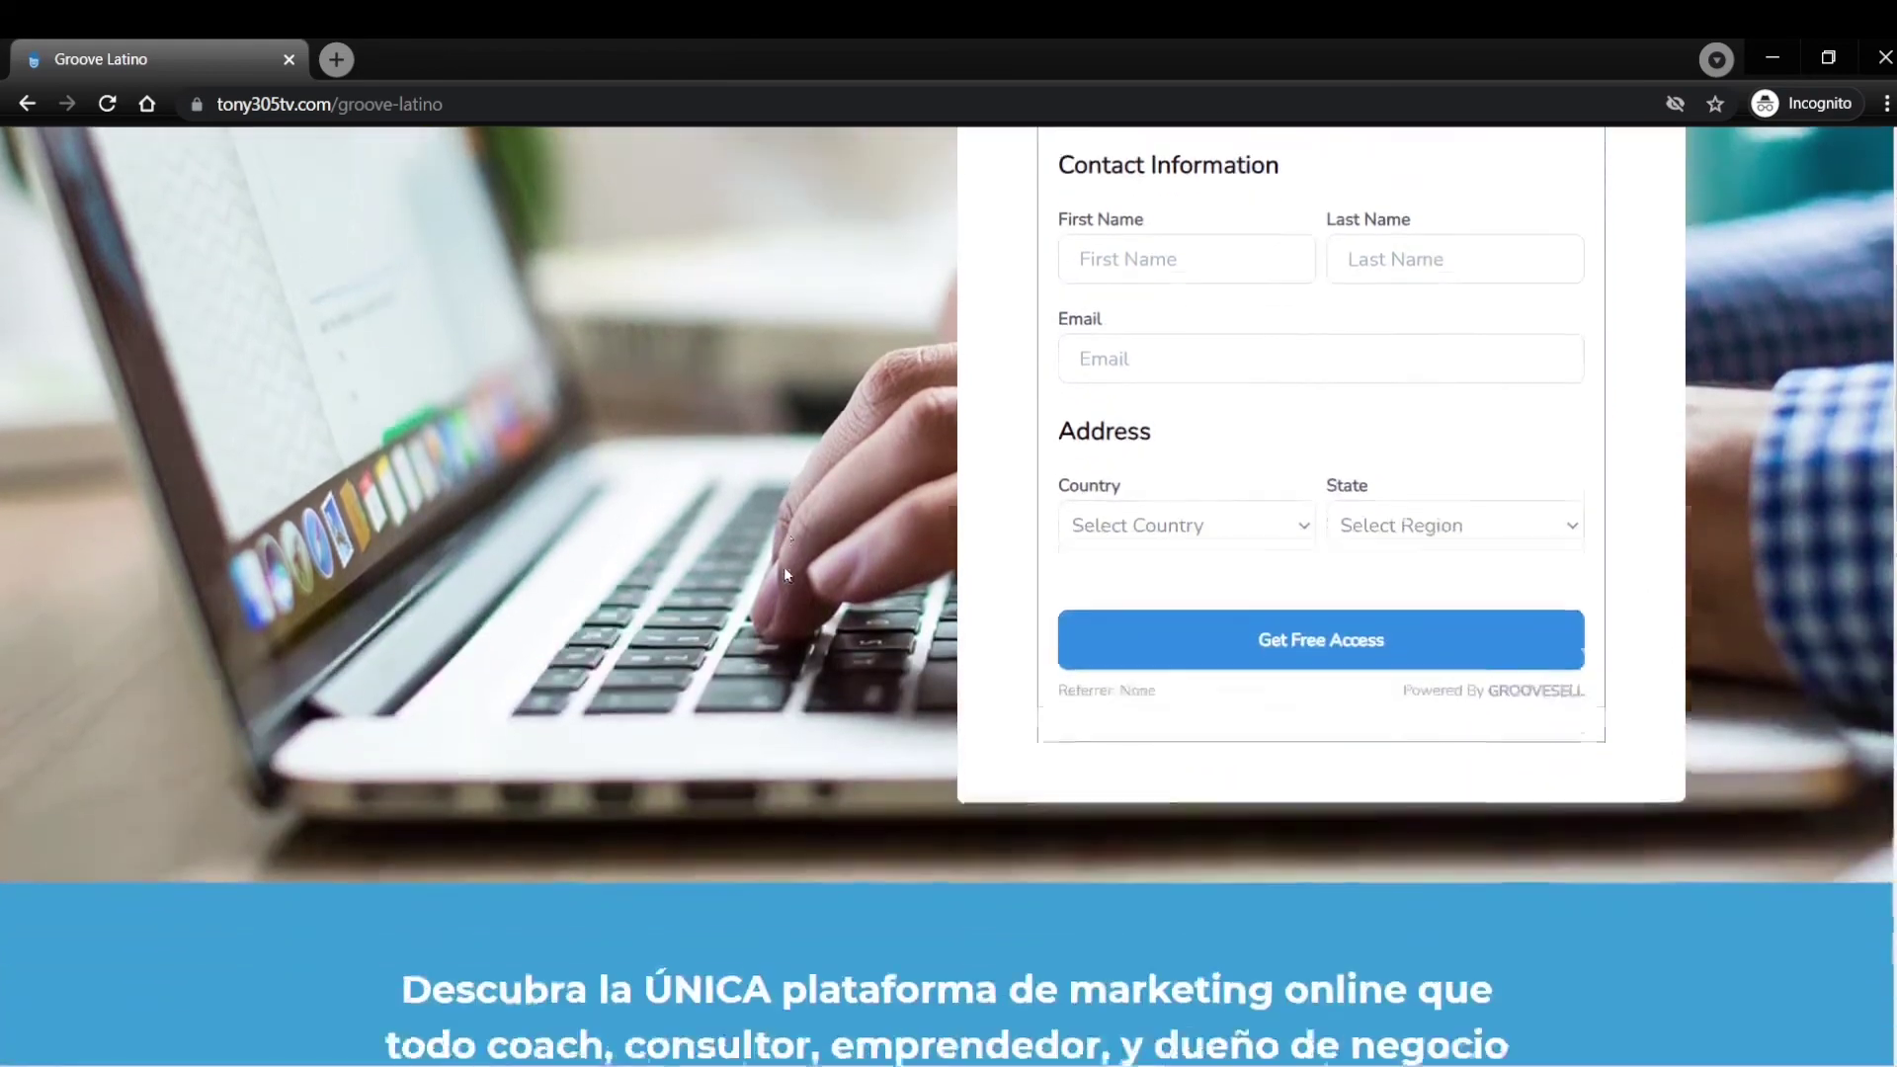
scroll(787, 573, down, 12)
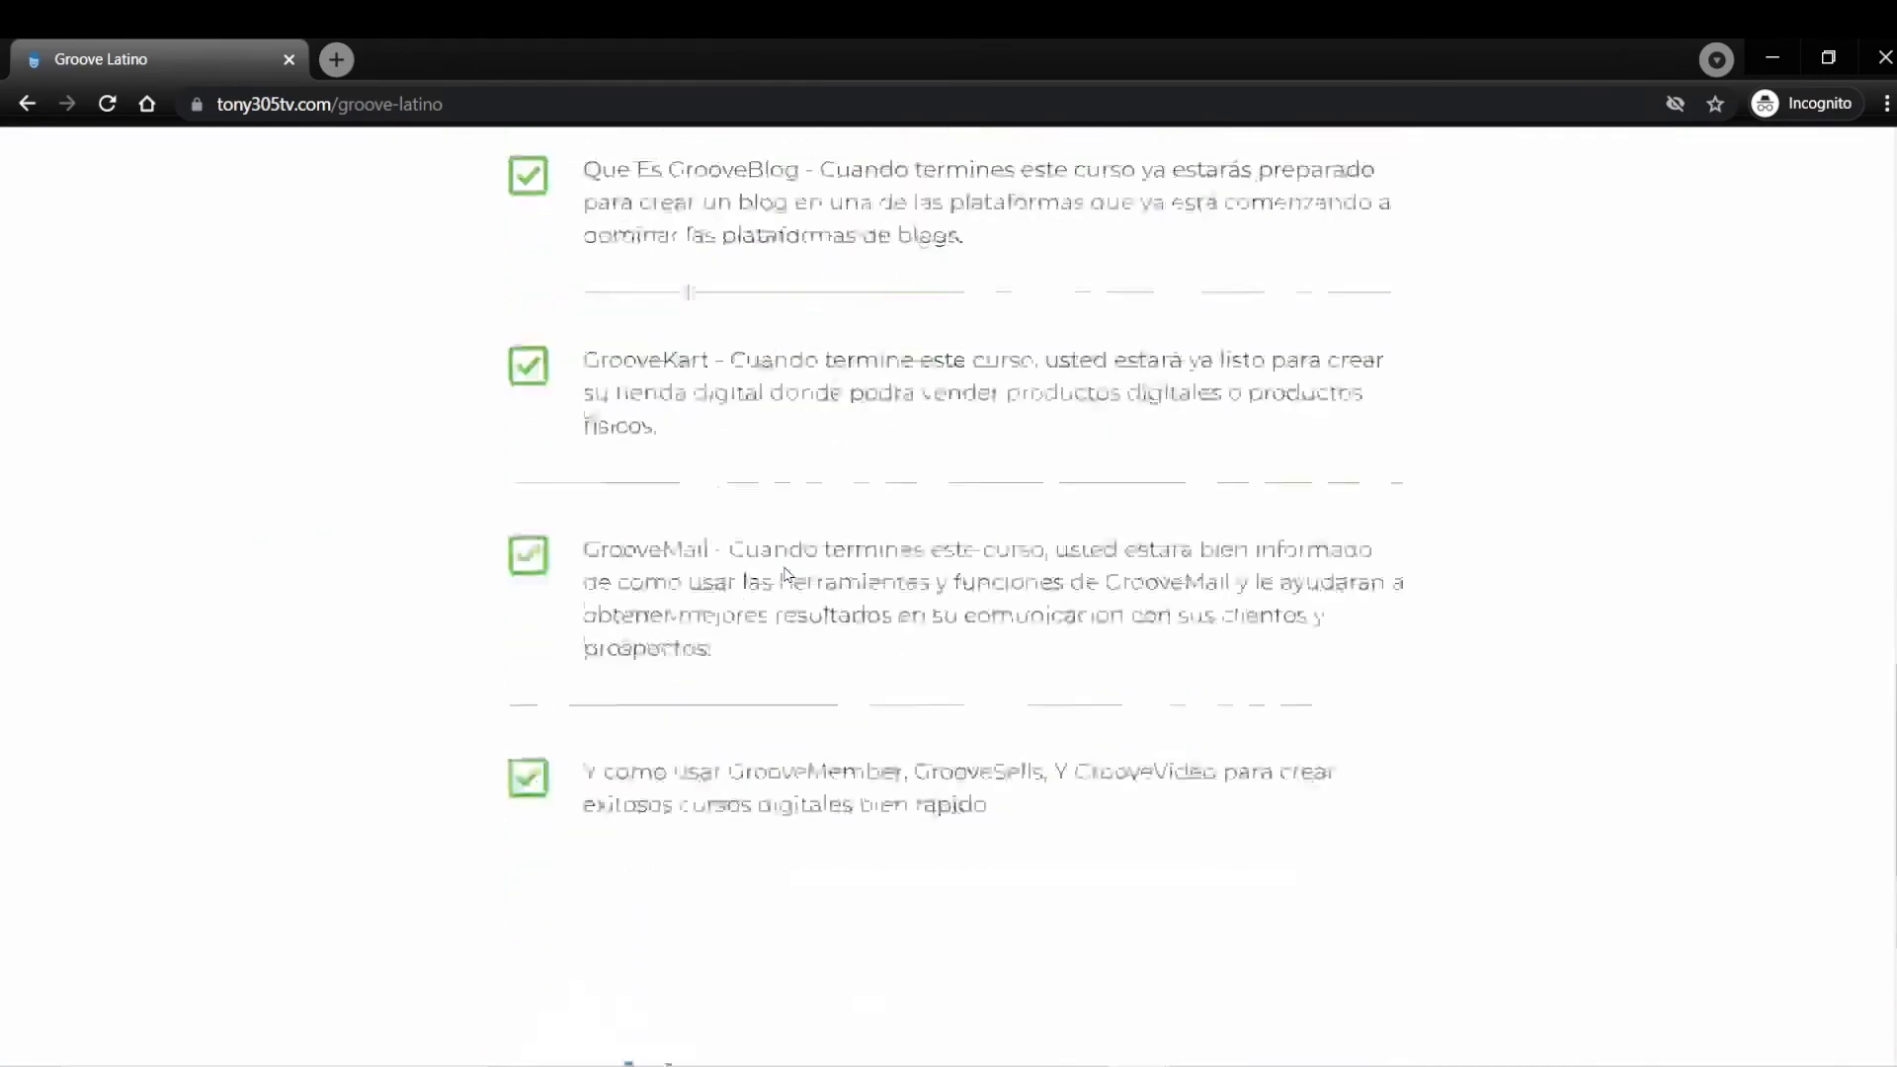
scroll(787, 573, up, 20)
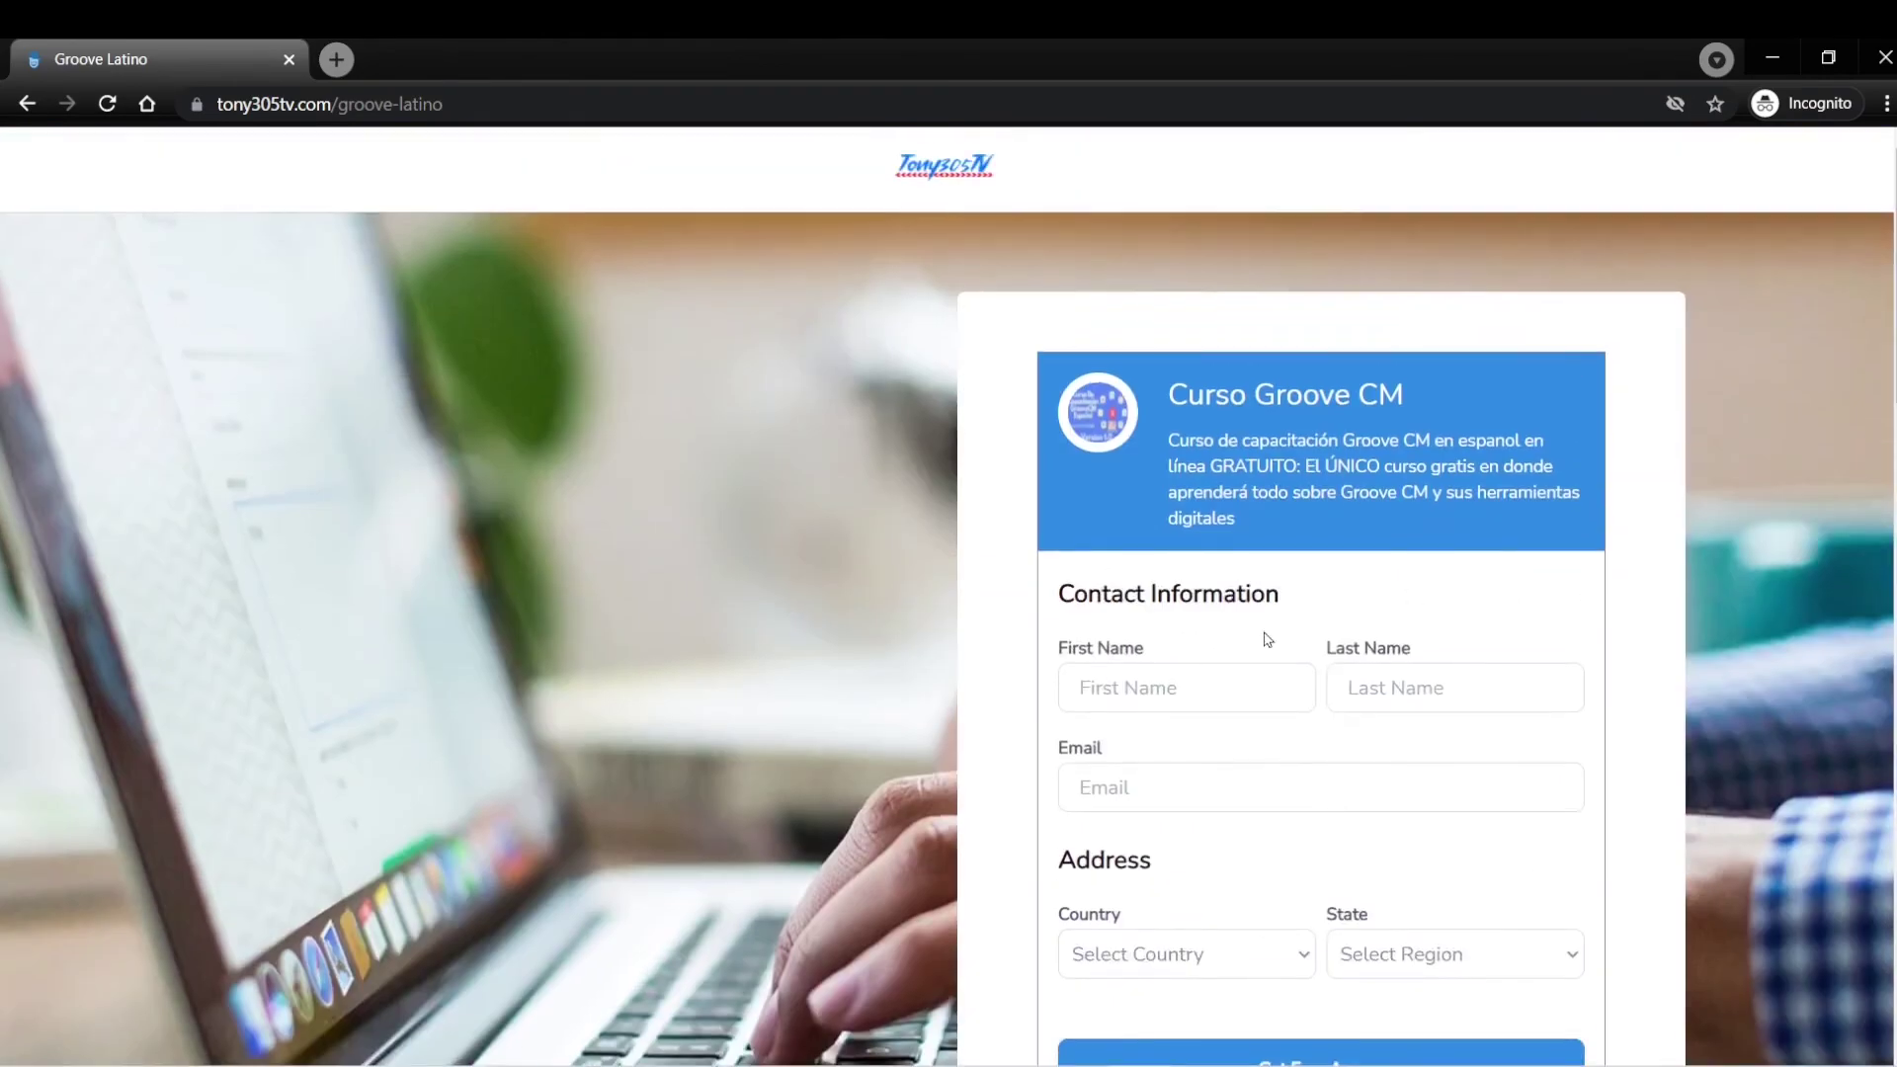
scroll(1253, 608, down, 3)
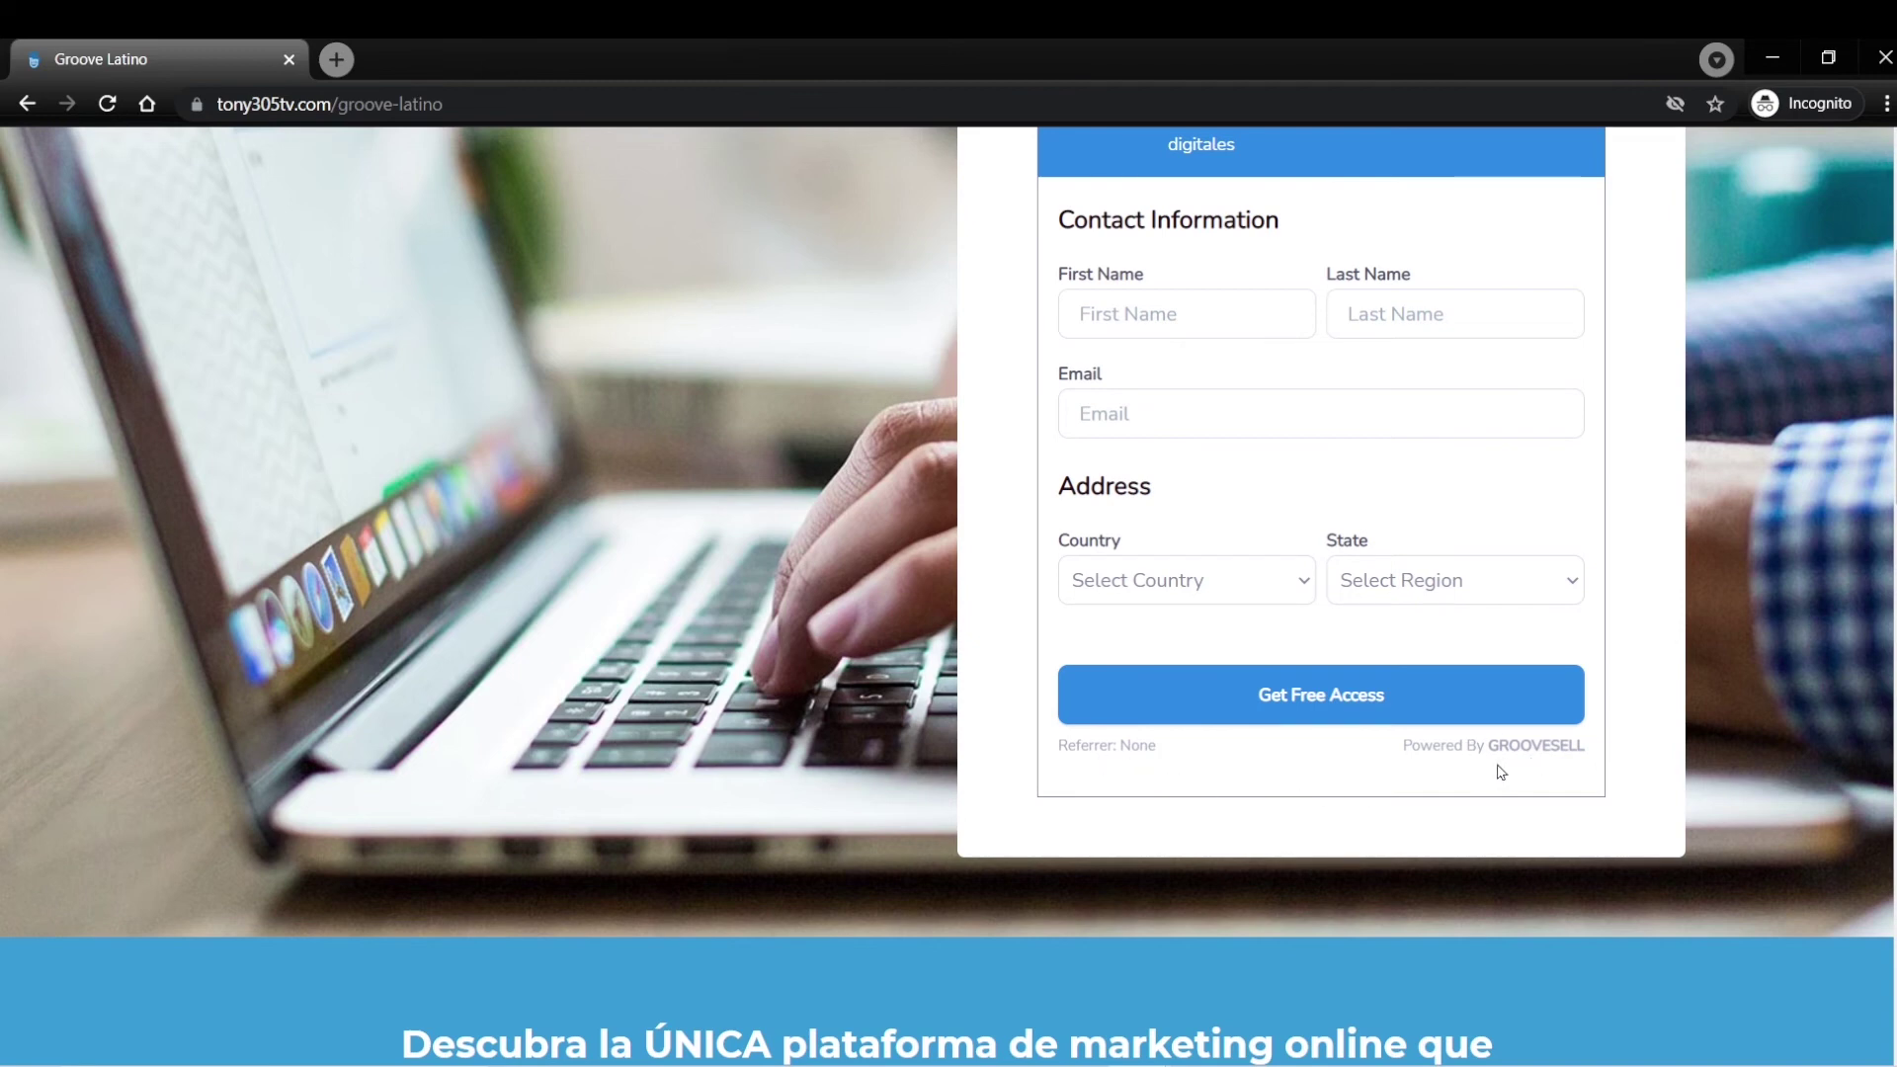
scroll(1426, 745, up, 3)
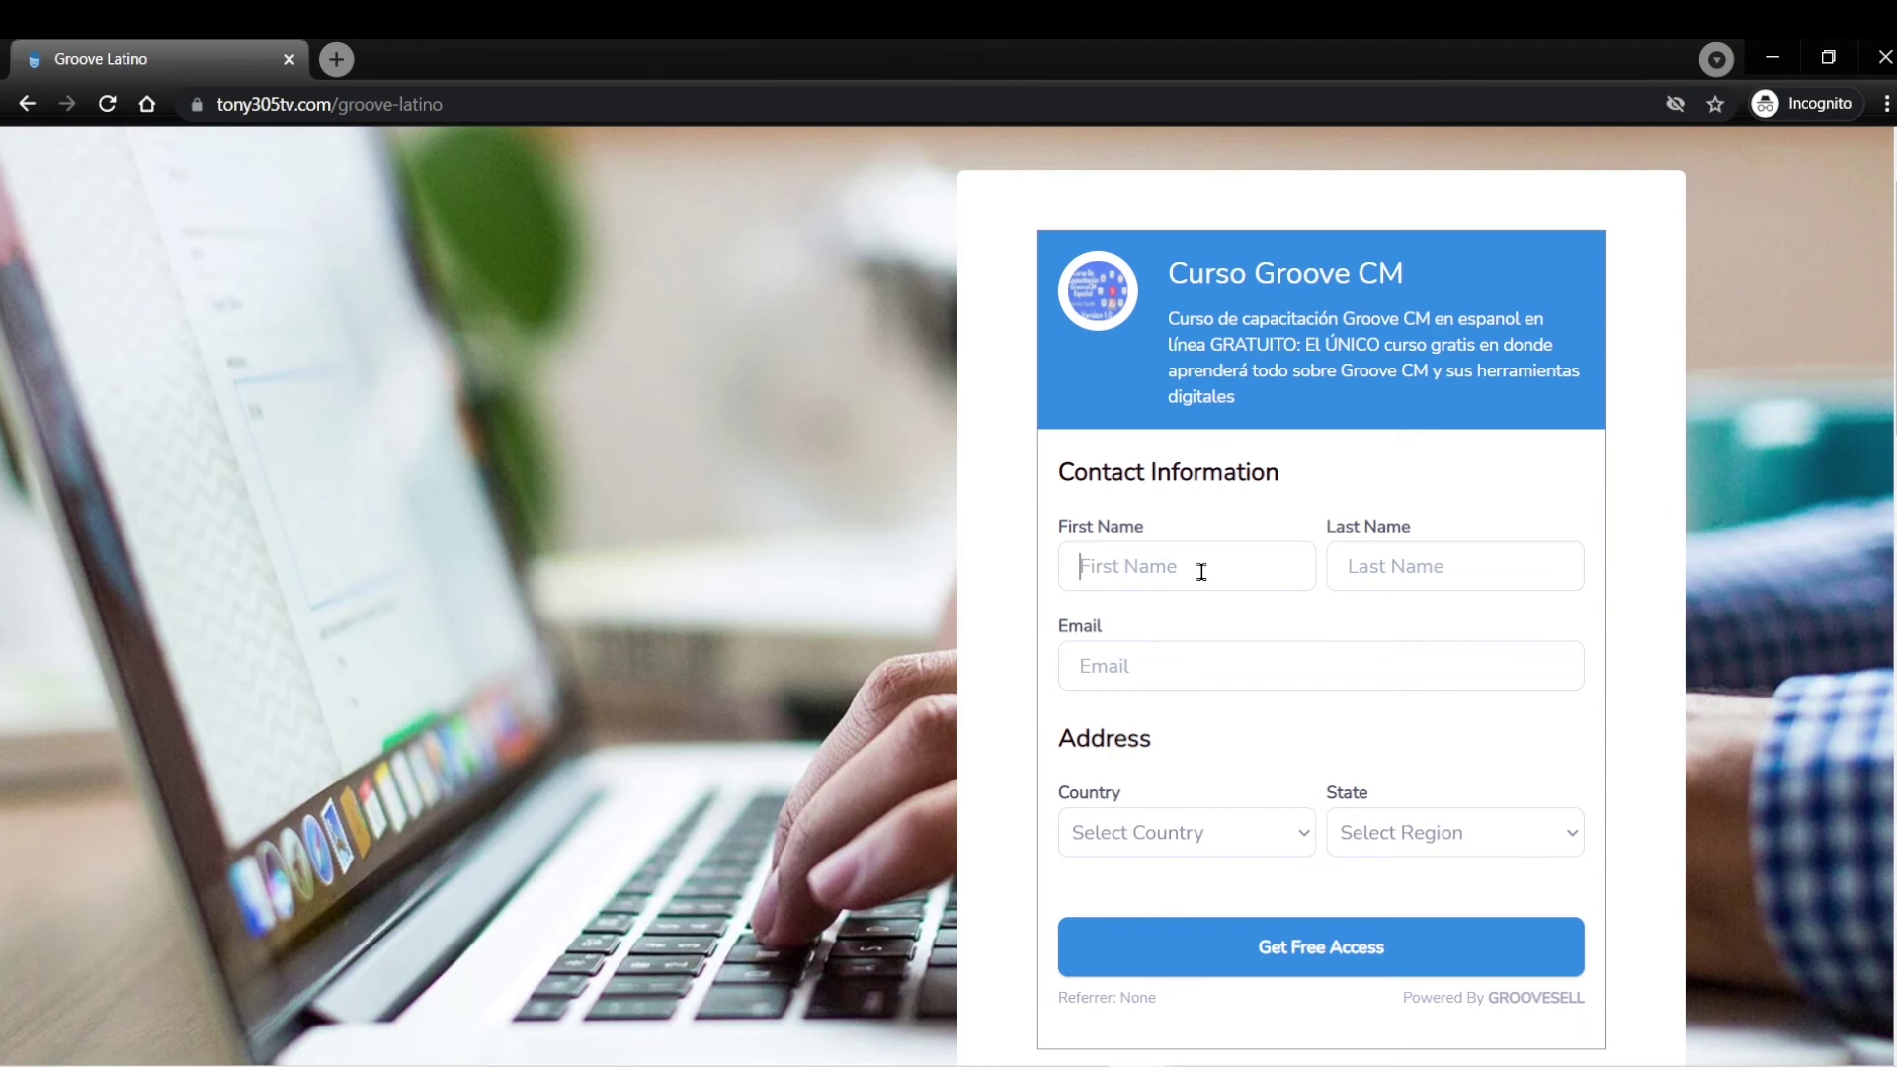
Enter a test first name, last name and email address in the signup form.
click(1202, 572)
text(tony)
key(Tab)
text(ony)
double_click(1391, 569)
text(tony)
key(Tab)
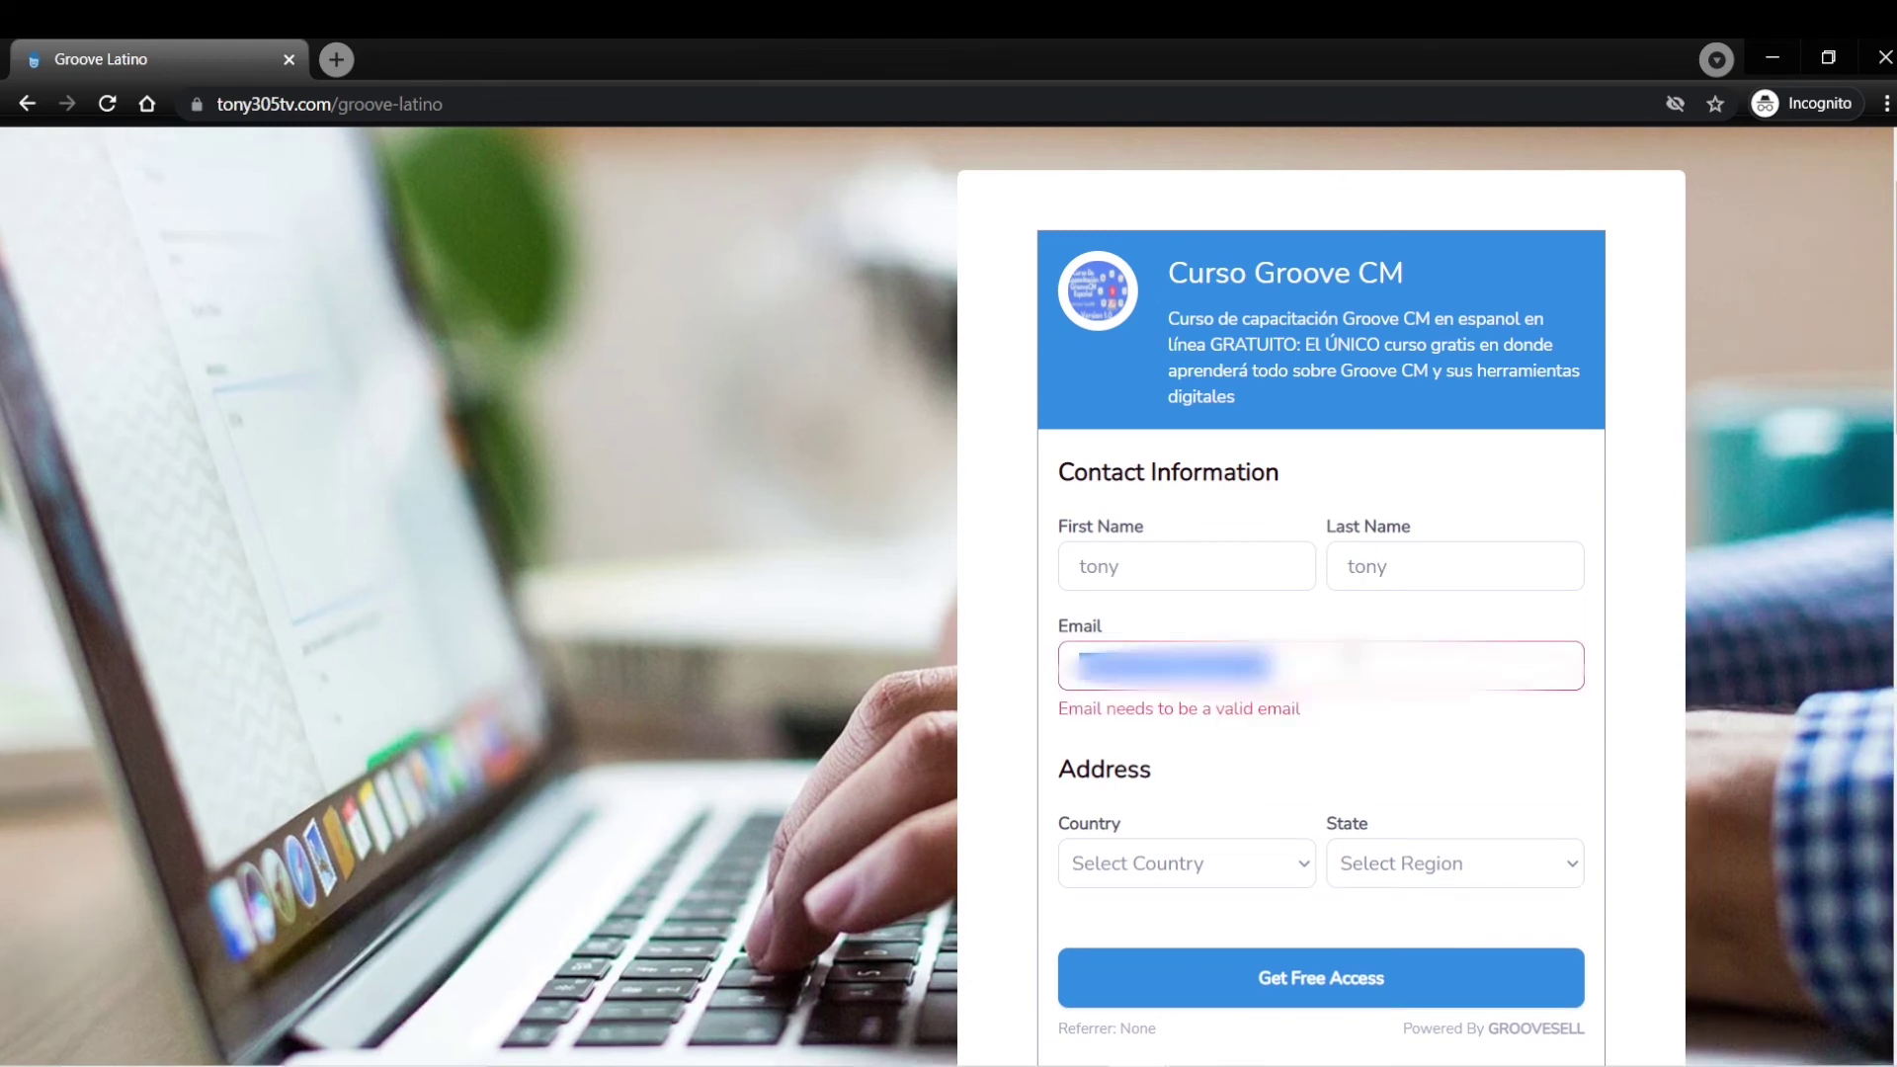
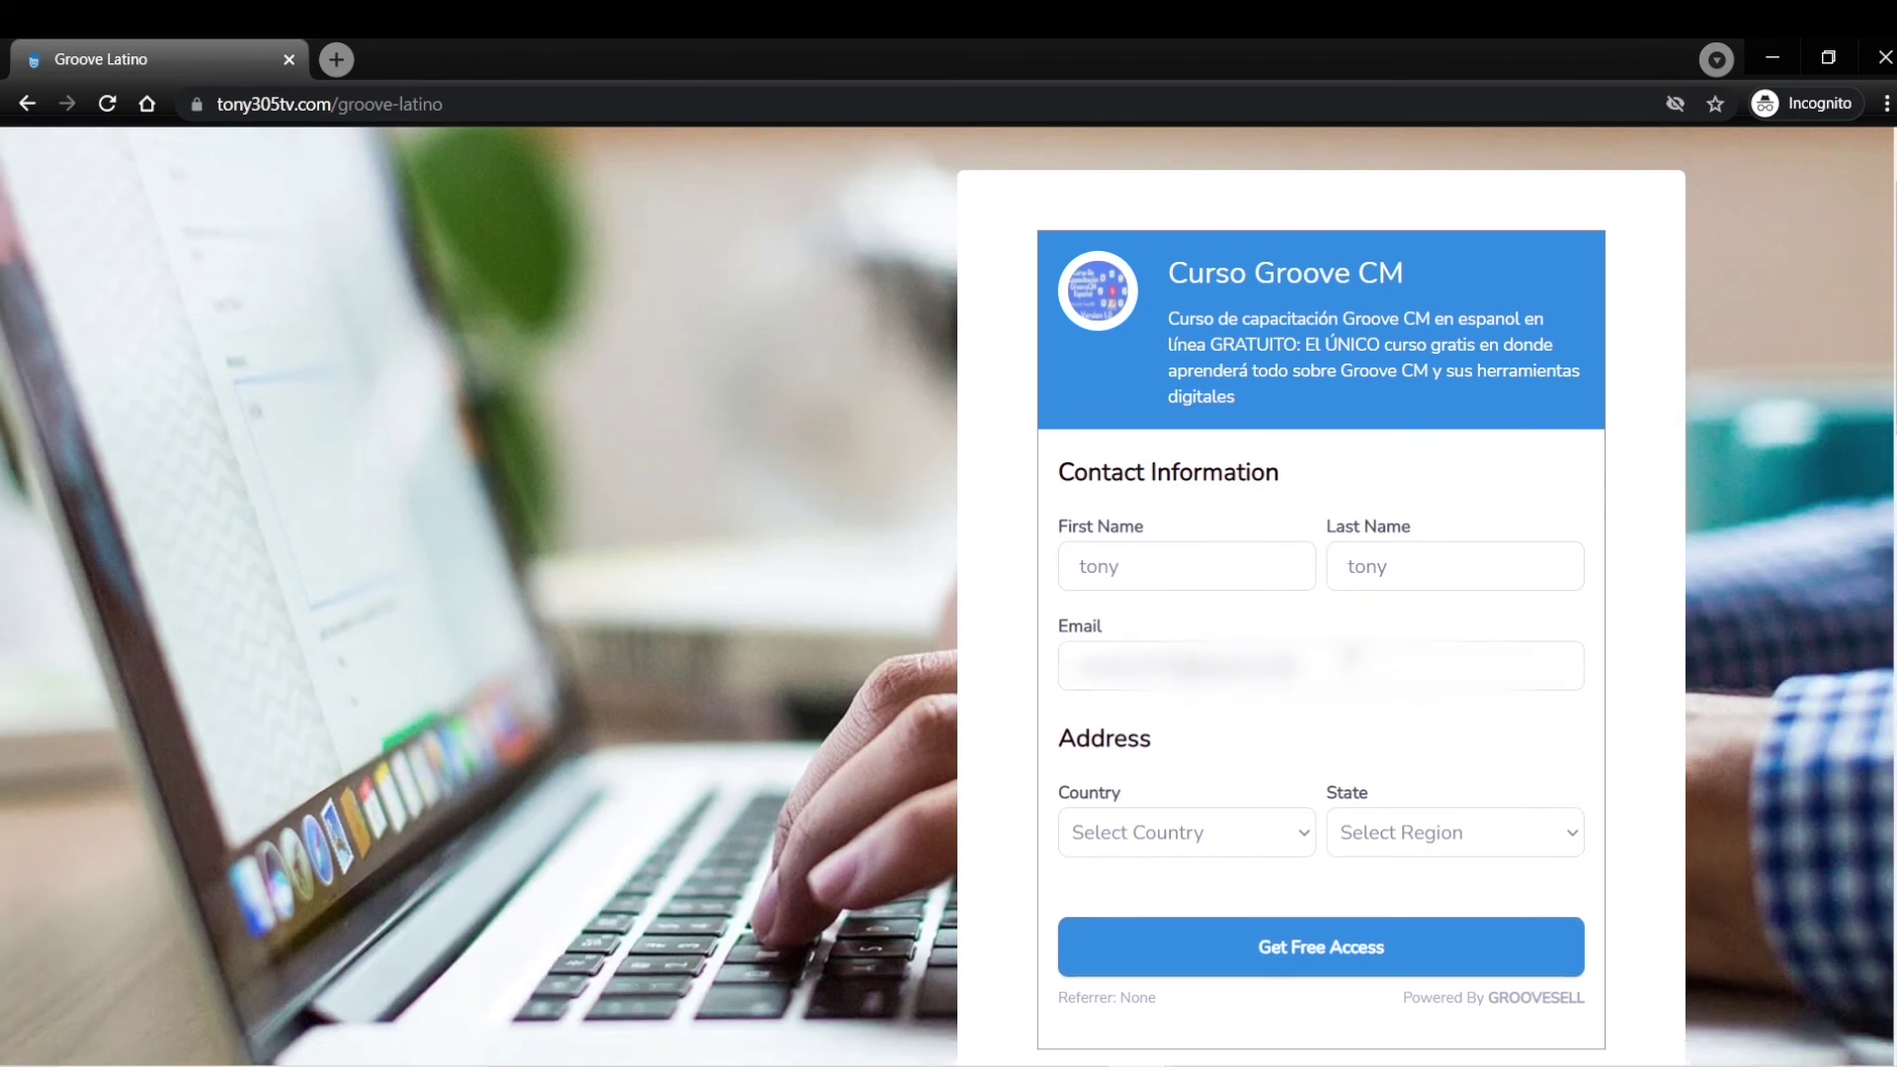
Choose United States and Florida, then submit the form with Get Free Access.
click(1235, 846)
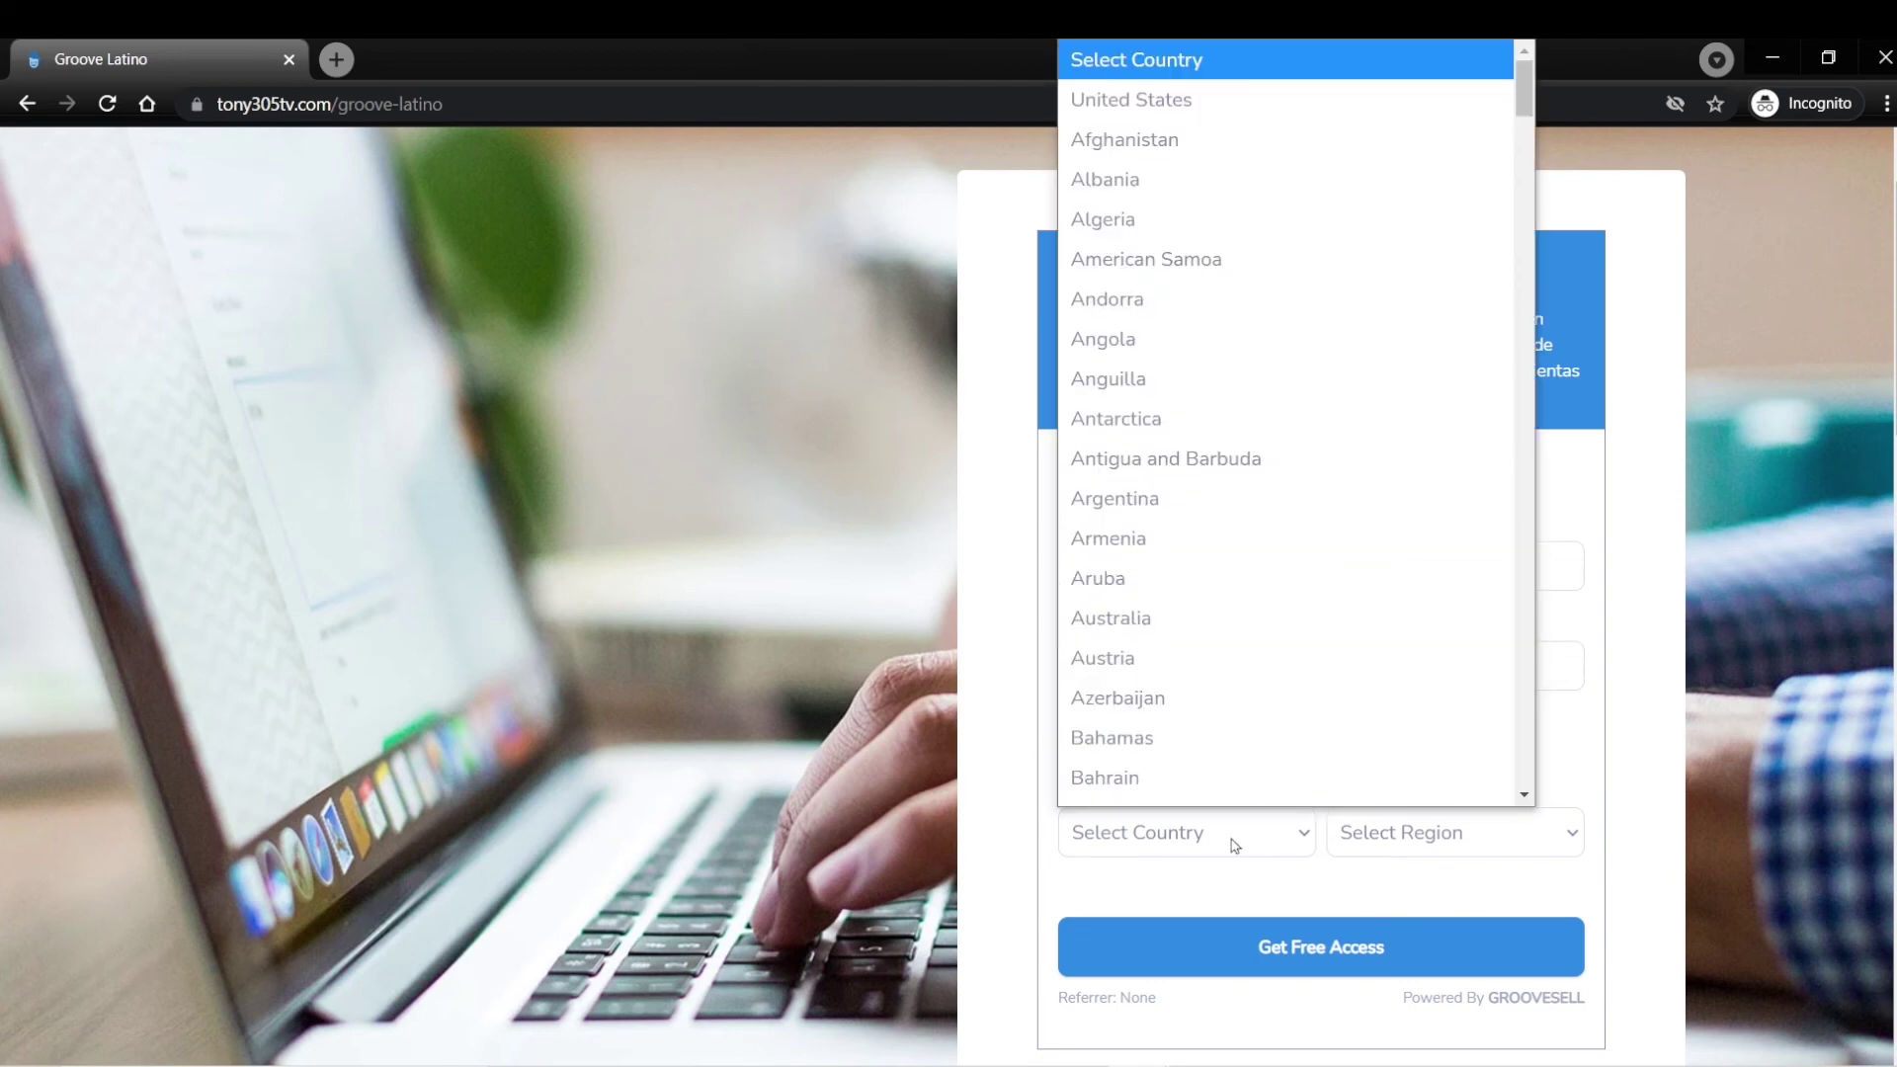
scroll(1271, 484, down, 1)
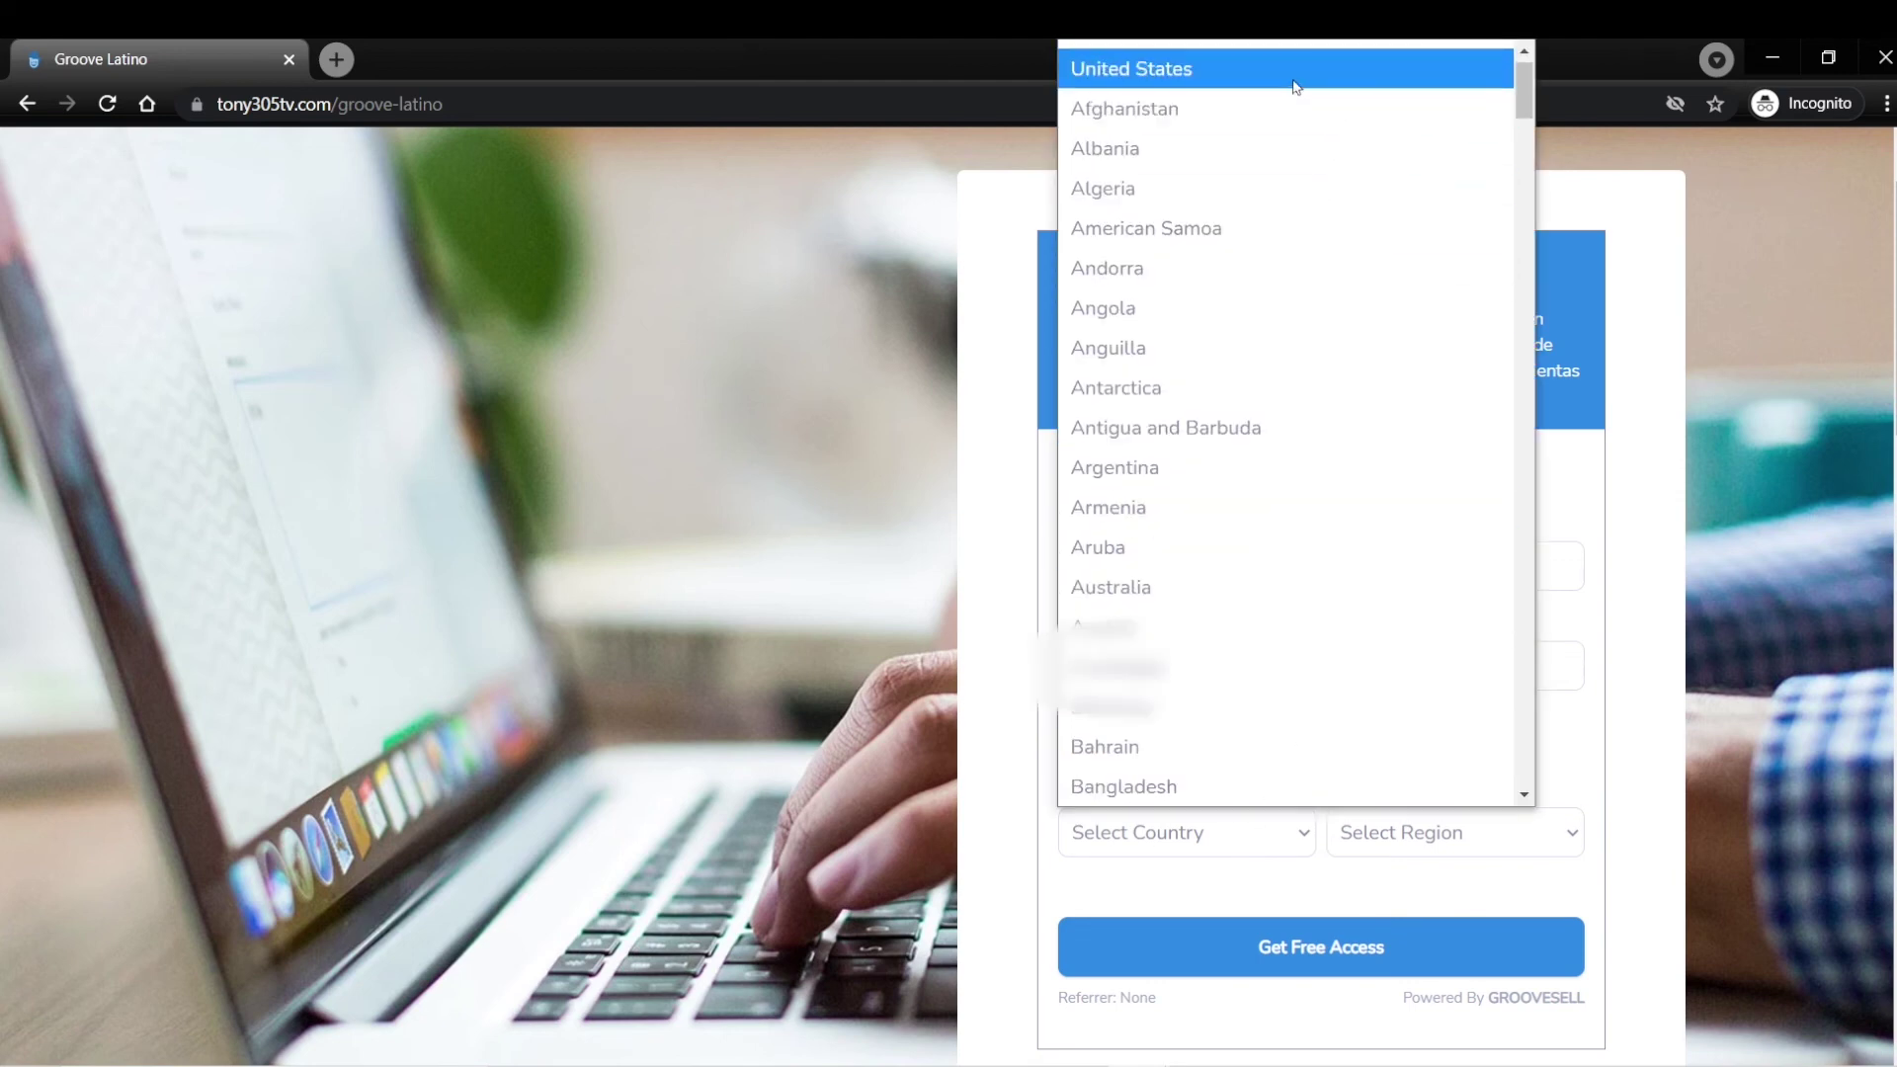
click(1292, 83)
click(1568, 830)
scroll(1474, 697, down, 1)
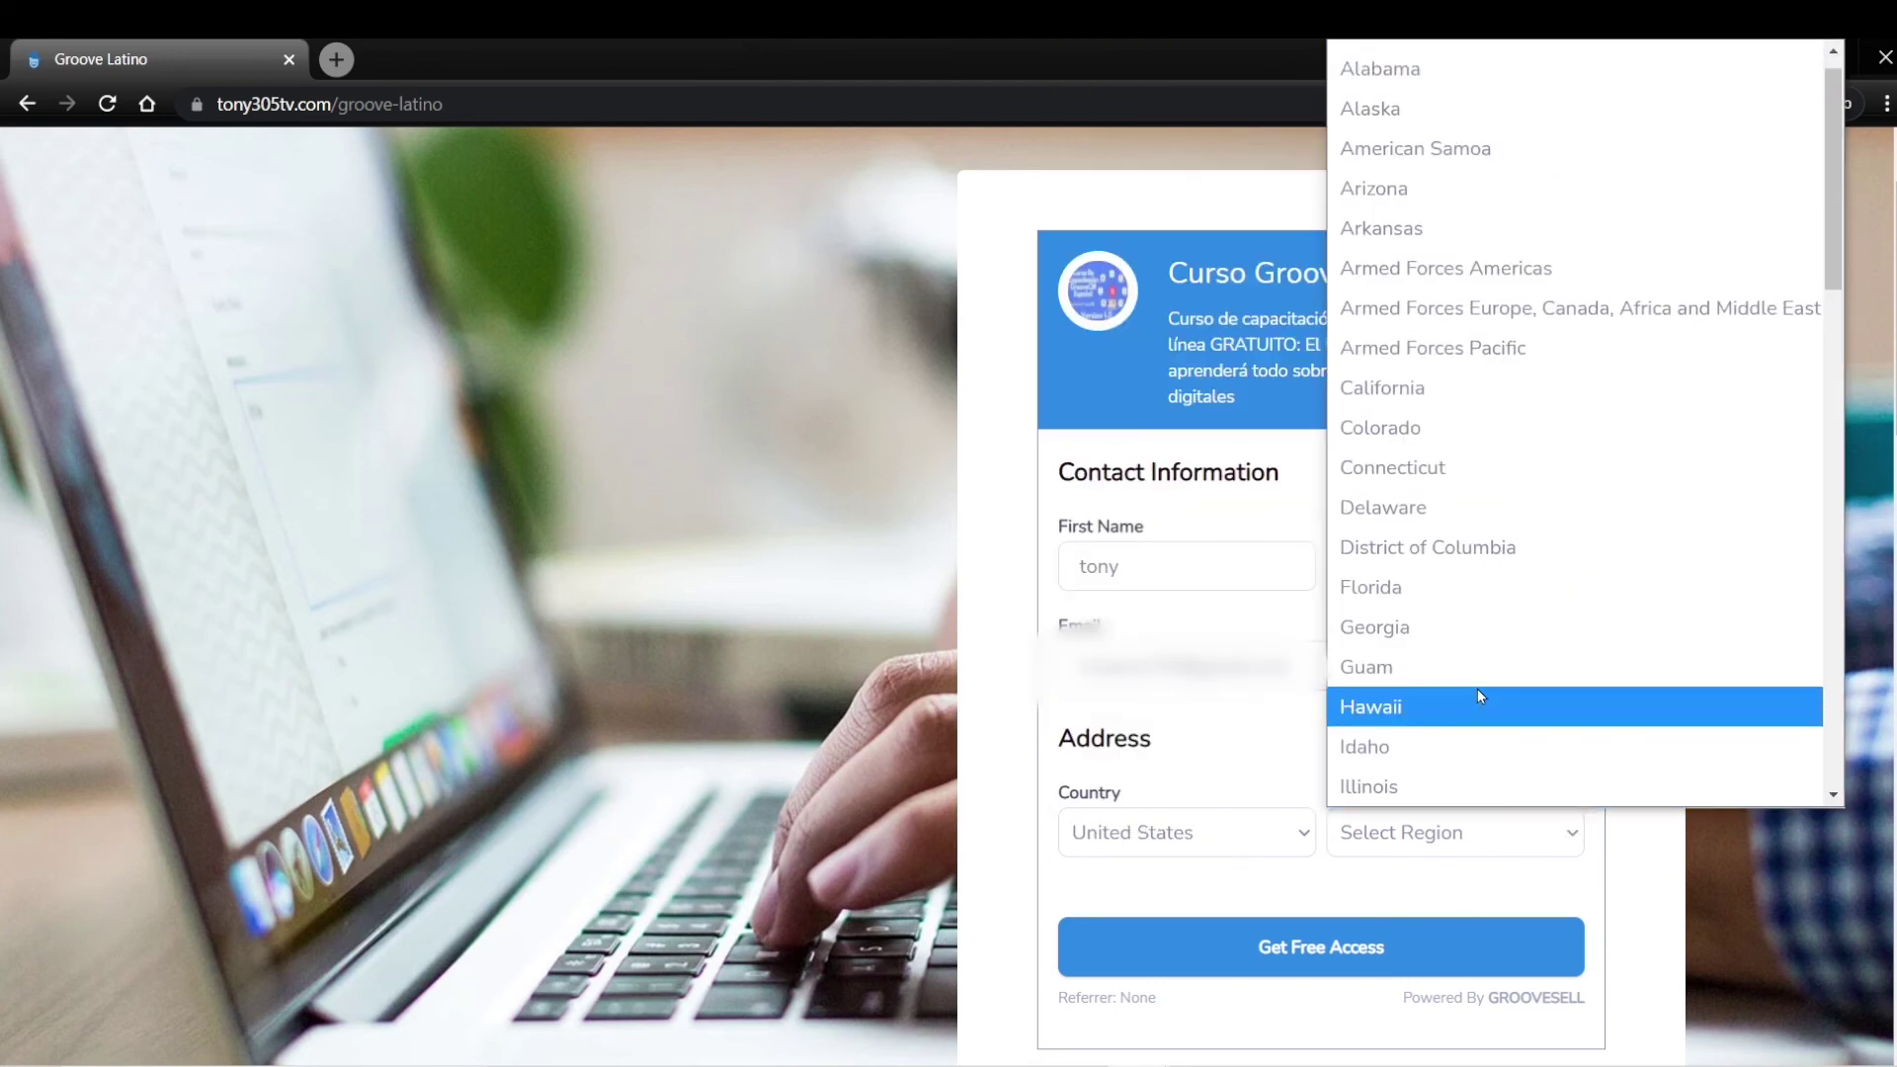
key(f)
click(1452, 589)
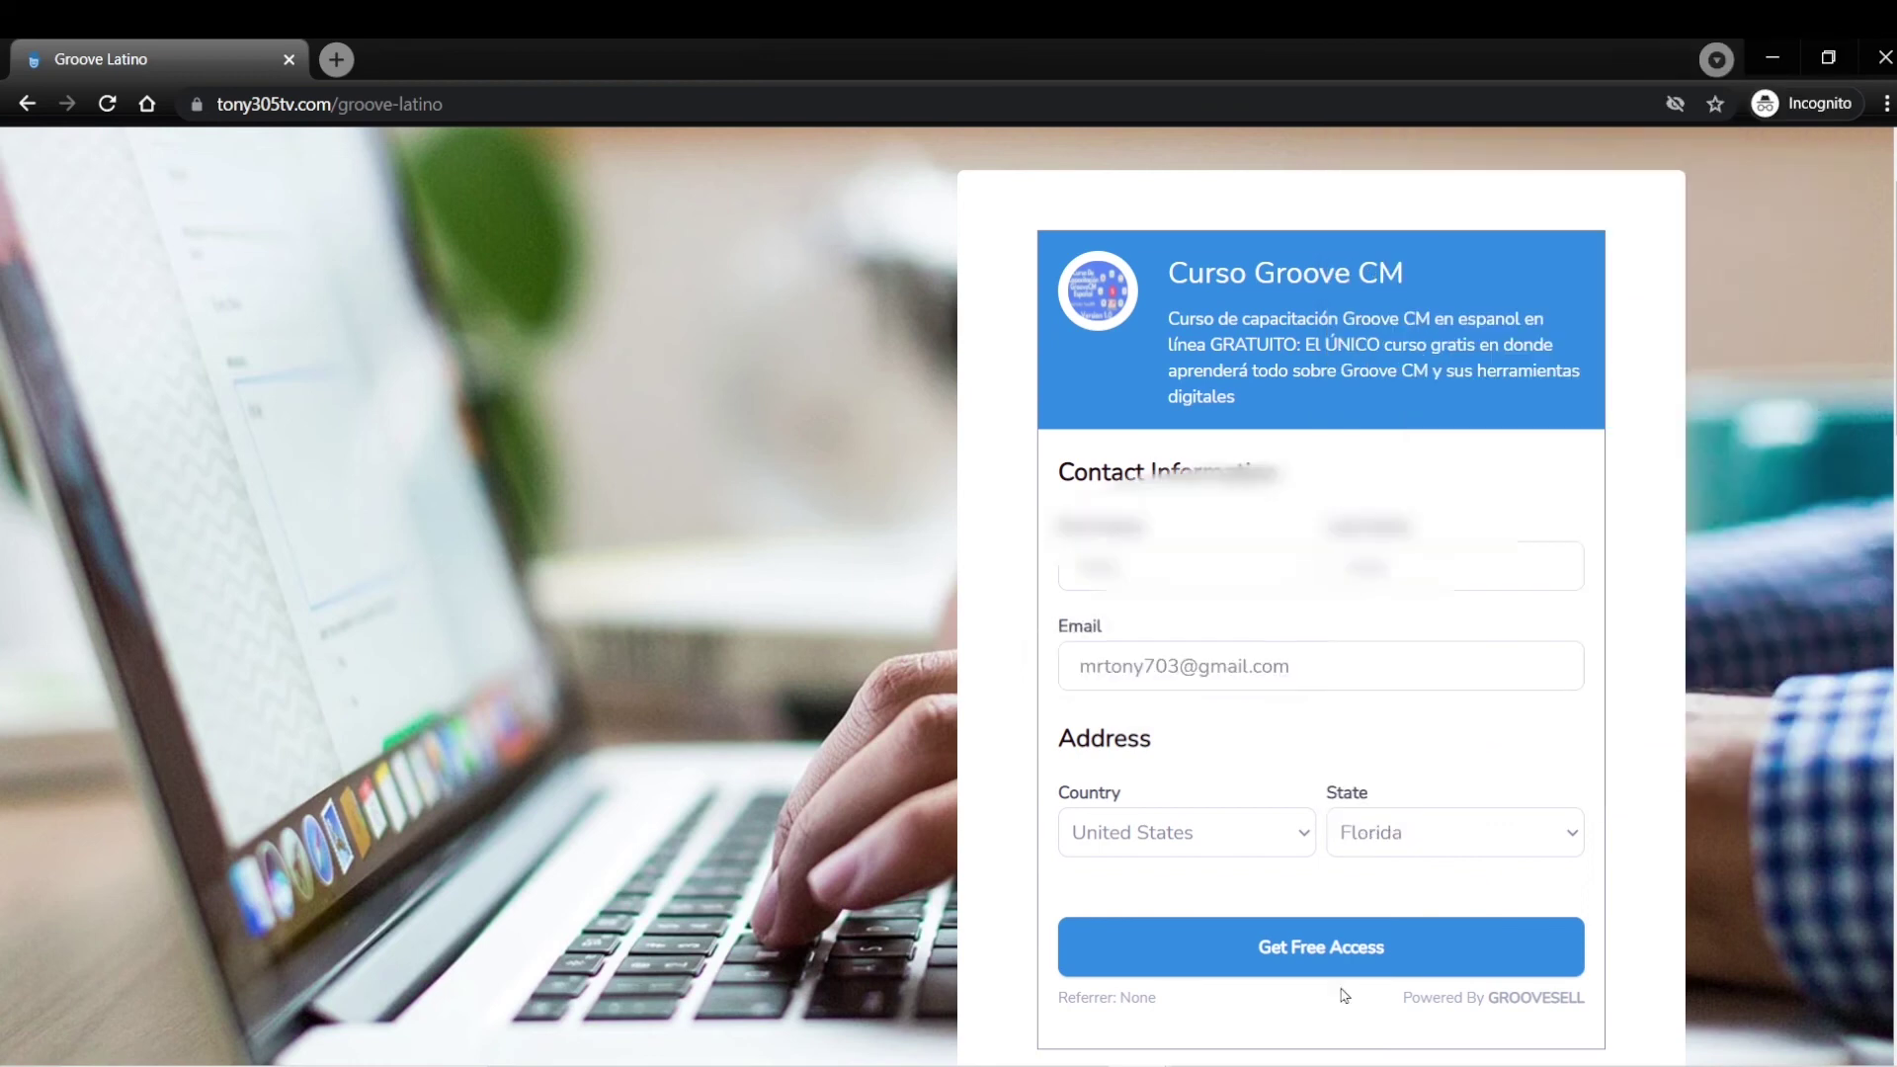
scroll(1340, 989, down, 1)
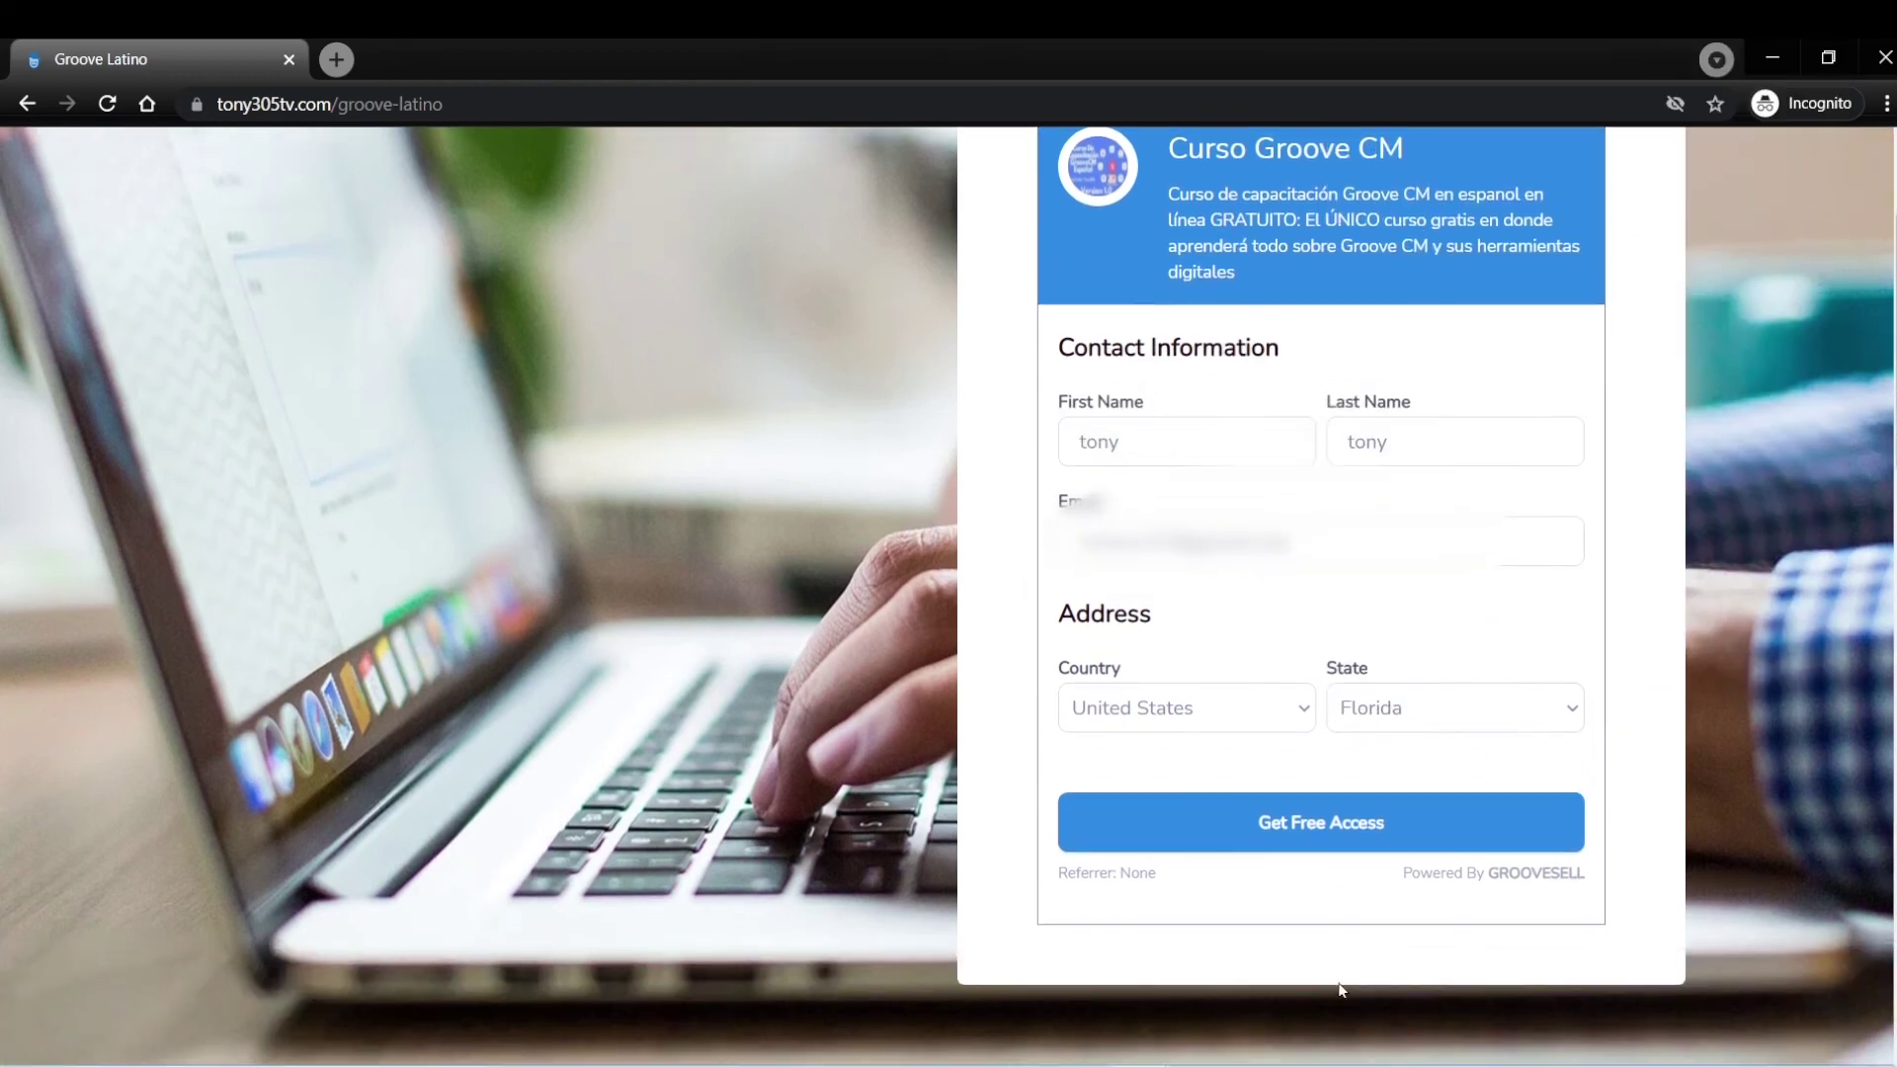
click(1332, 830)
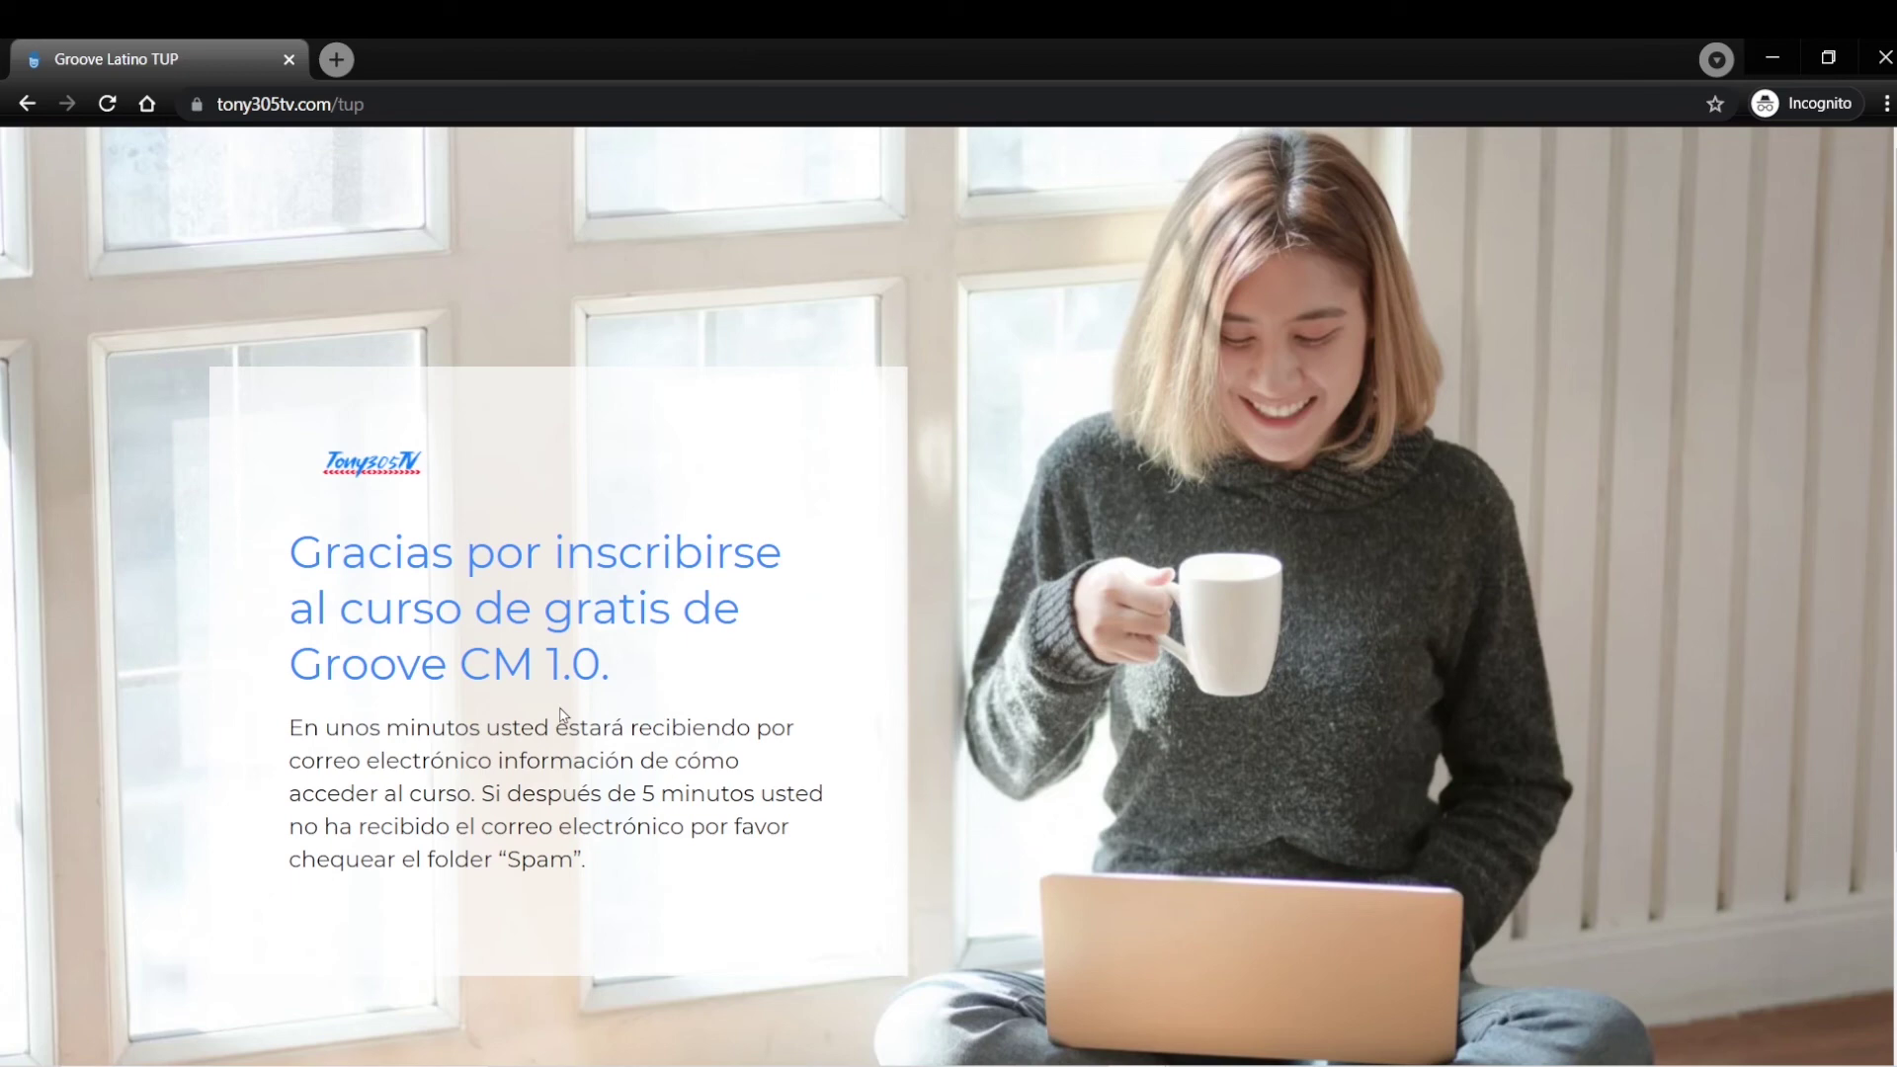
Scroll the thank-you page, then switch to Gmail's $0.00 new-sale email for Curso Groove CM.
scroll(563, 713, down, 3)
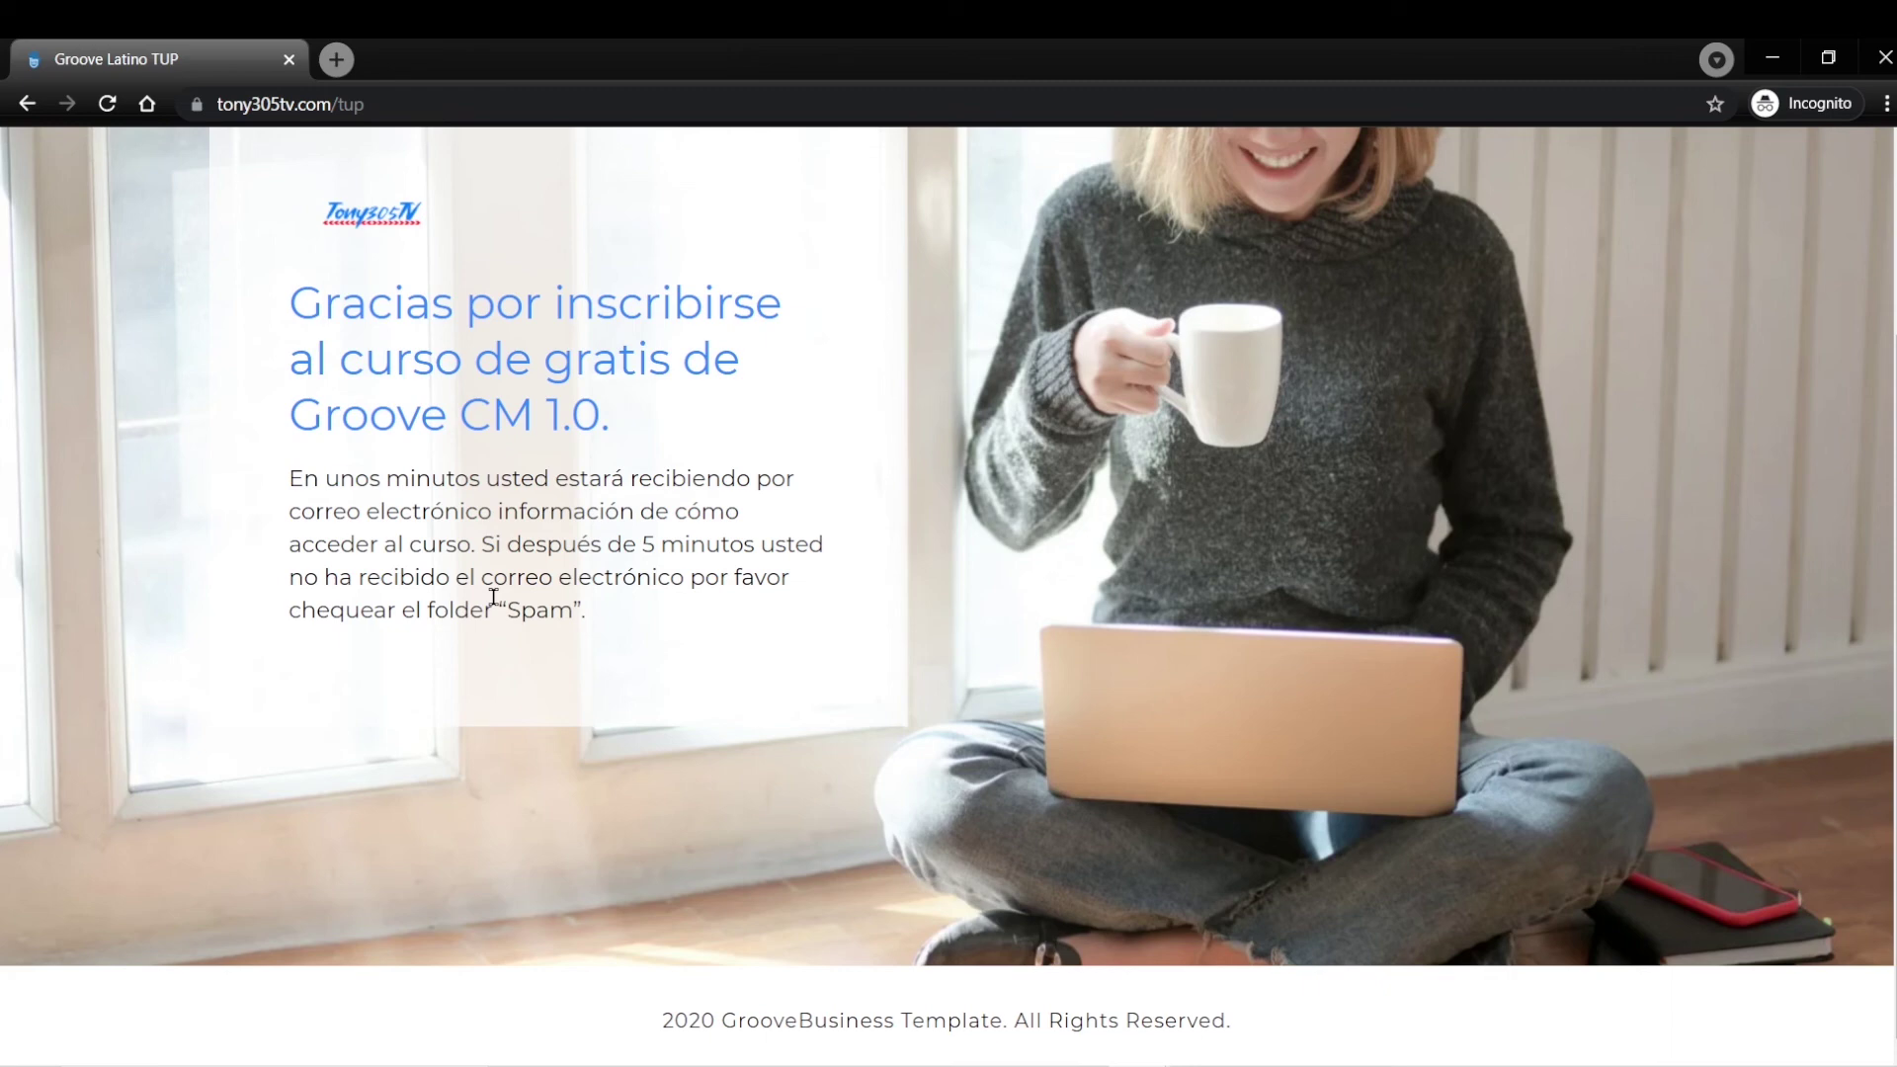
key(alt+Tab)
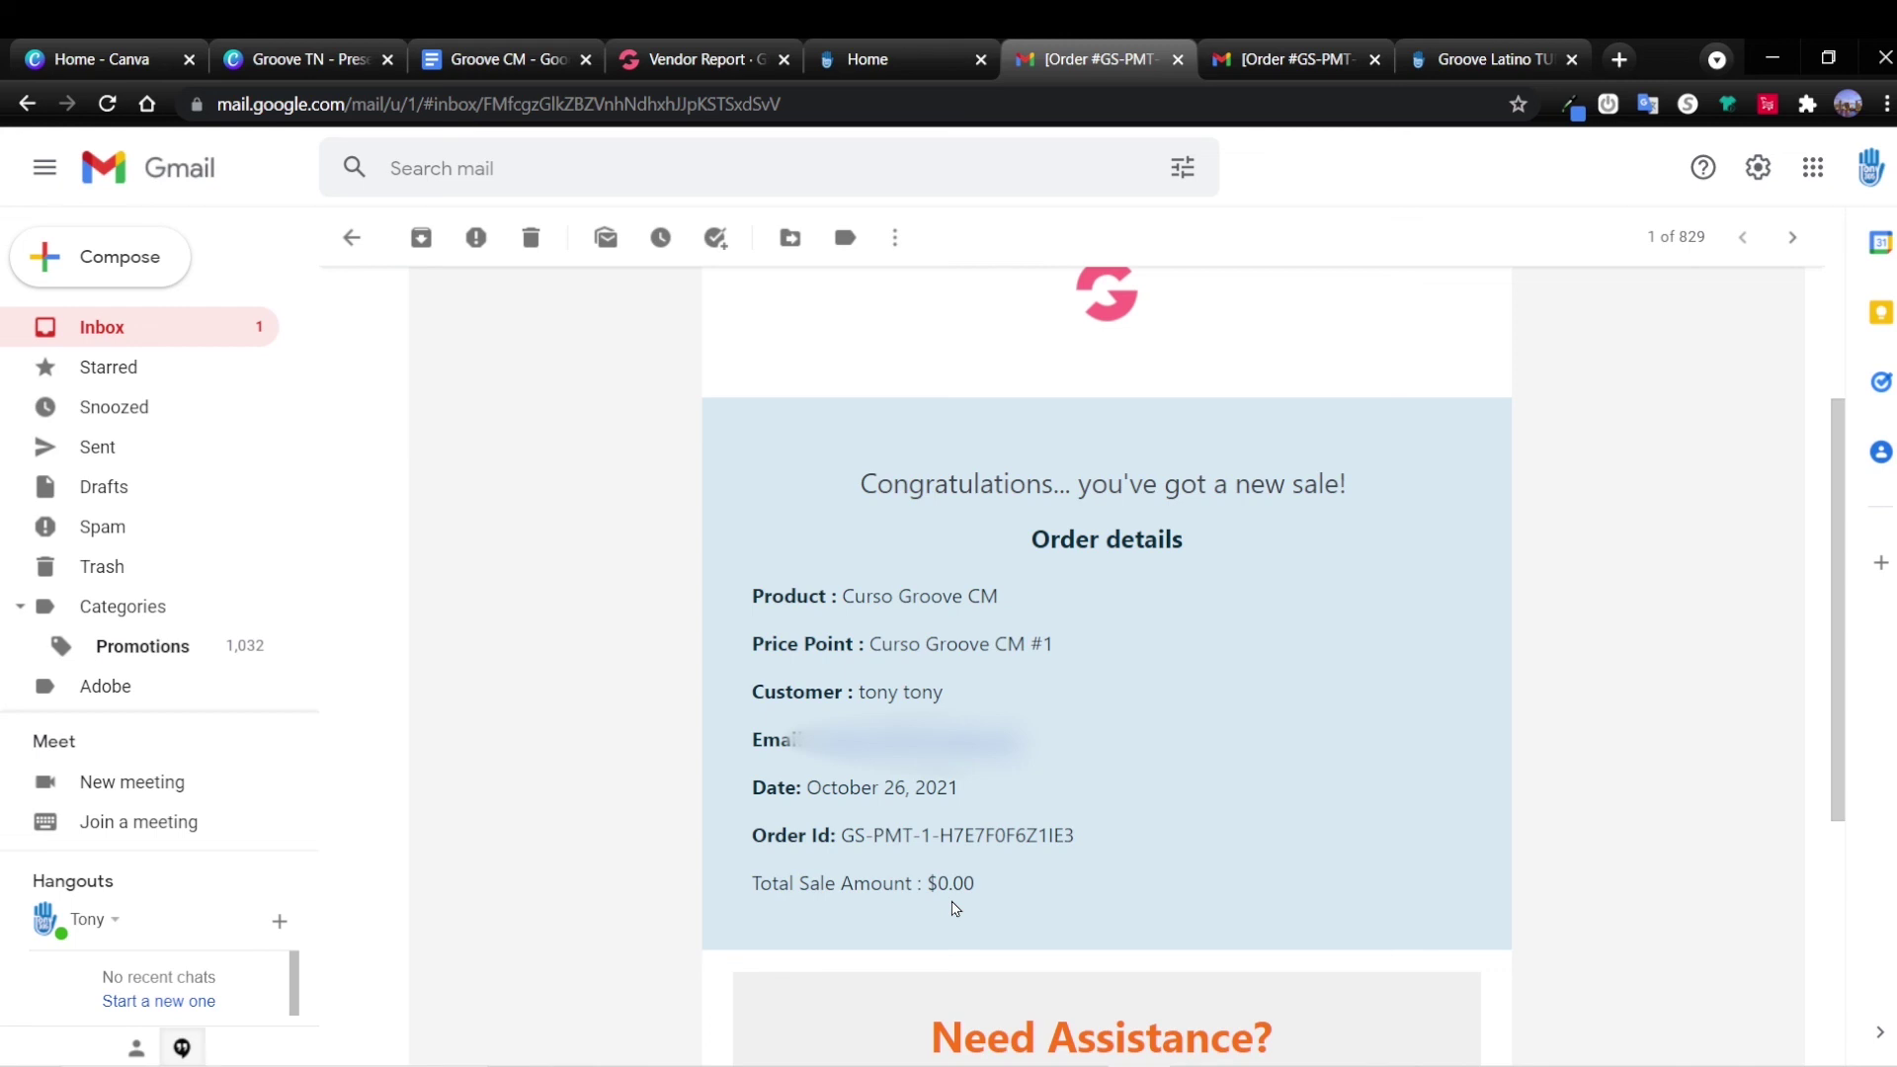
Switch to the next Gmail tab showing the Welcome to Curso Groove CM 1.0 email.
key(ctrl+Tab)
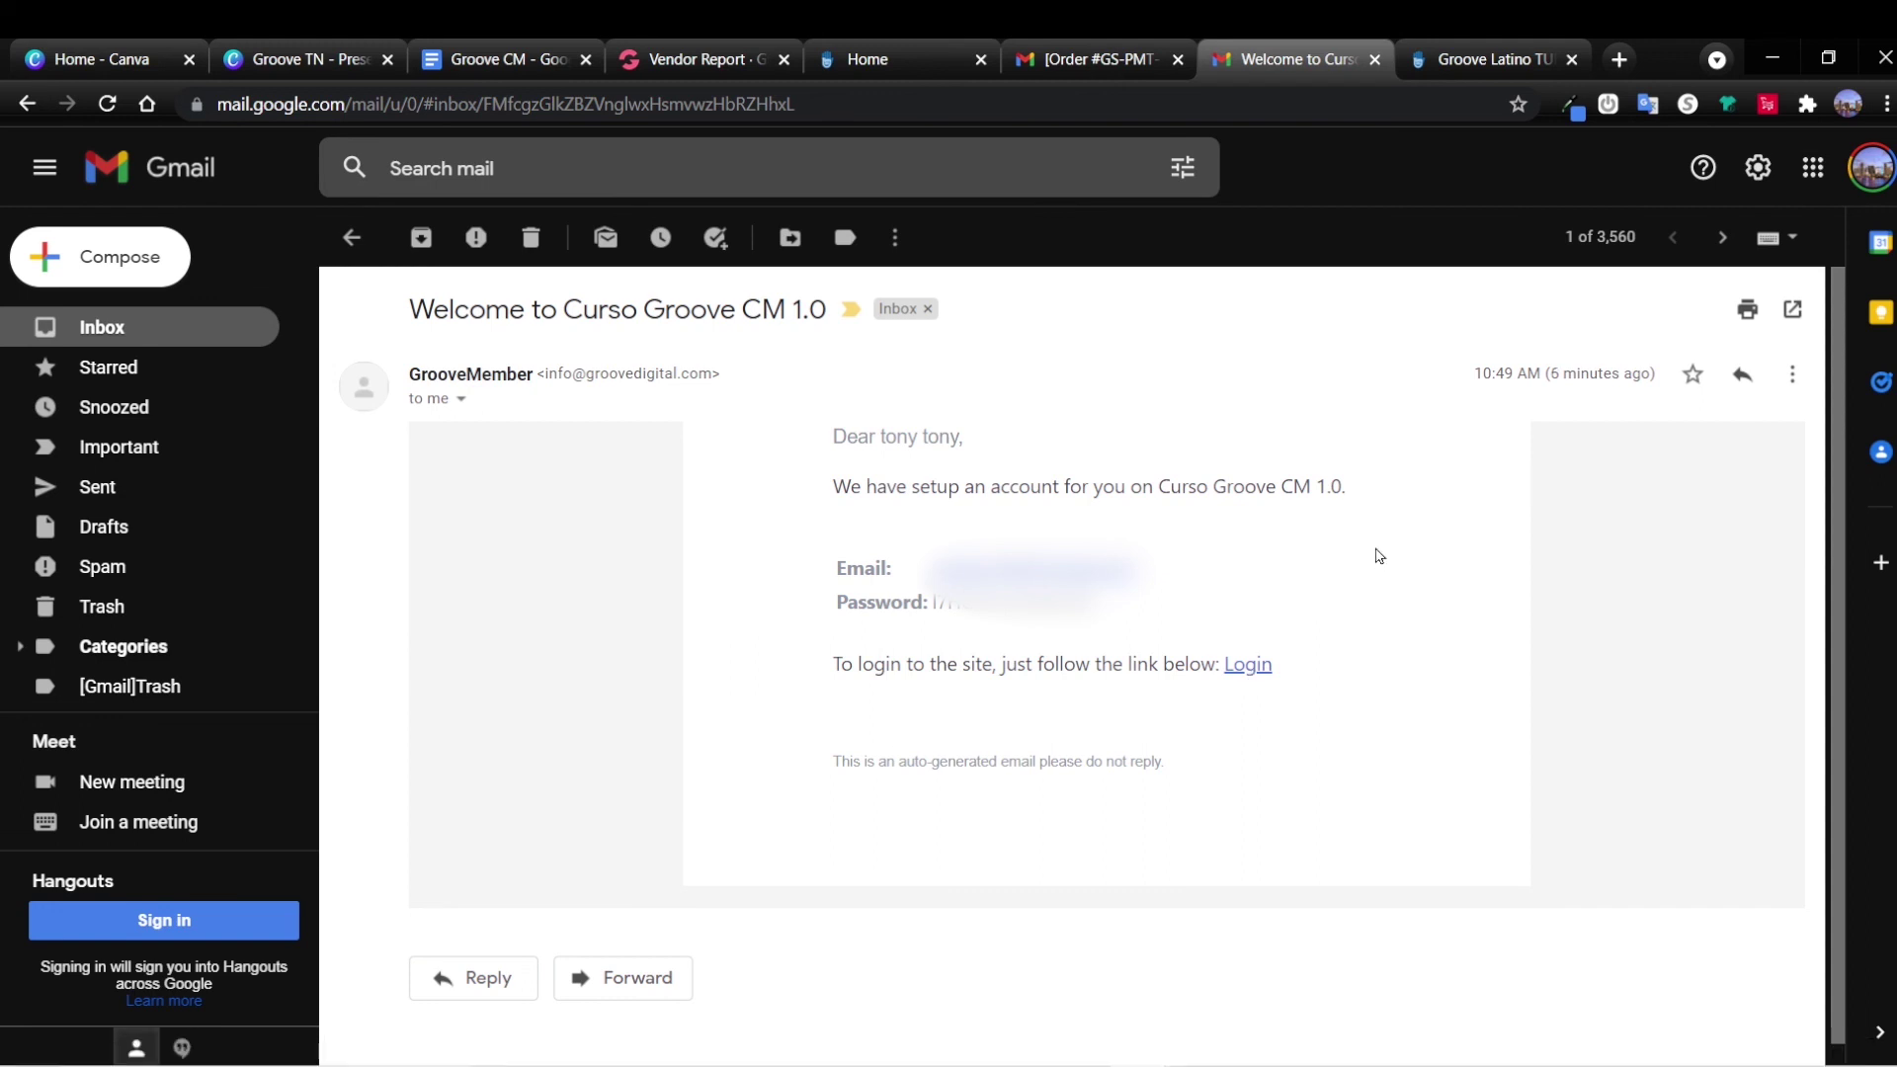
Follow the welcome email's Login link to the groovecmlite.groovemember.net login page.
click(1249, 666)
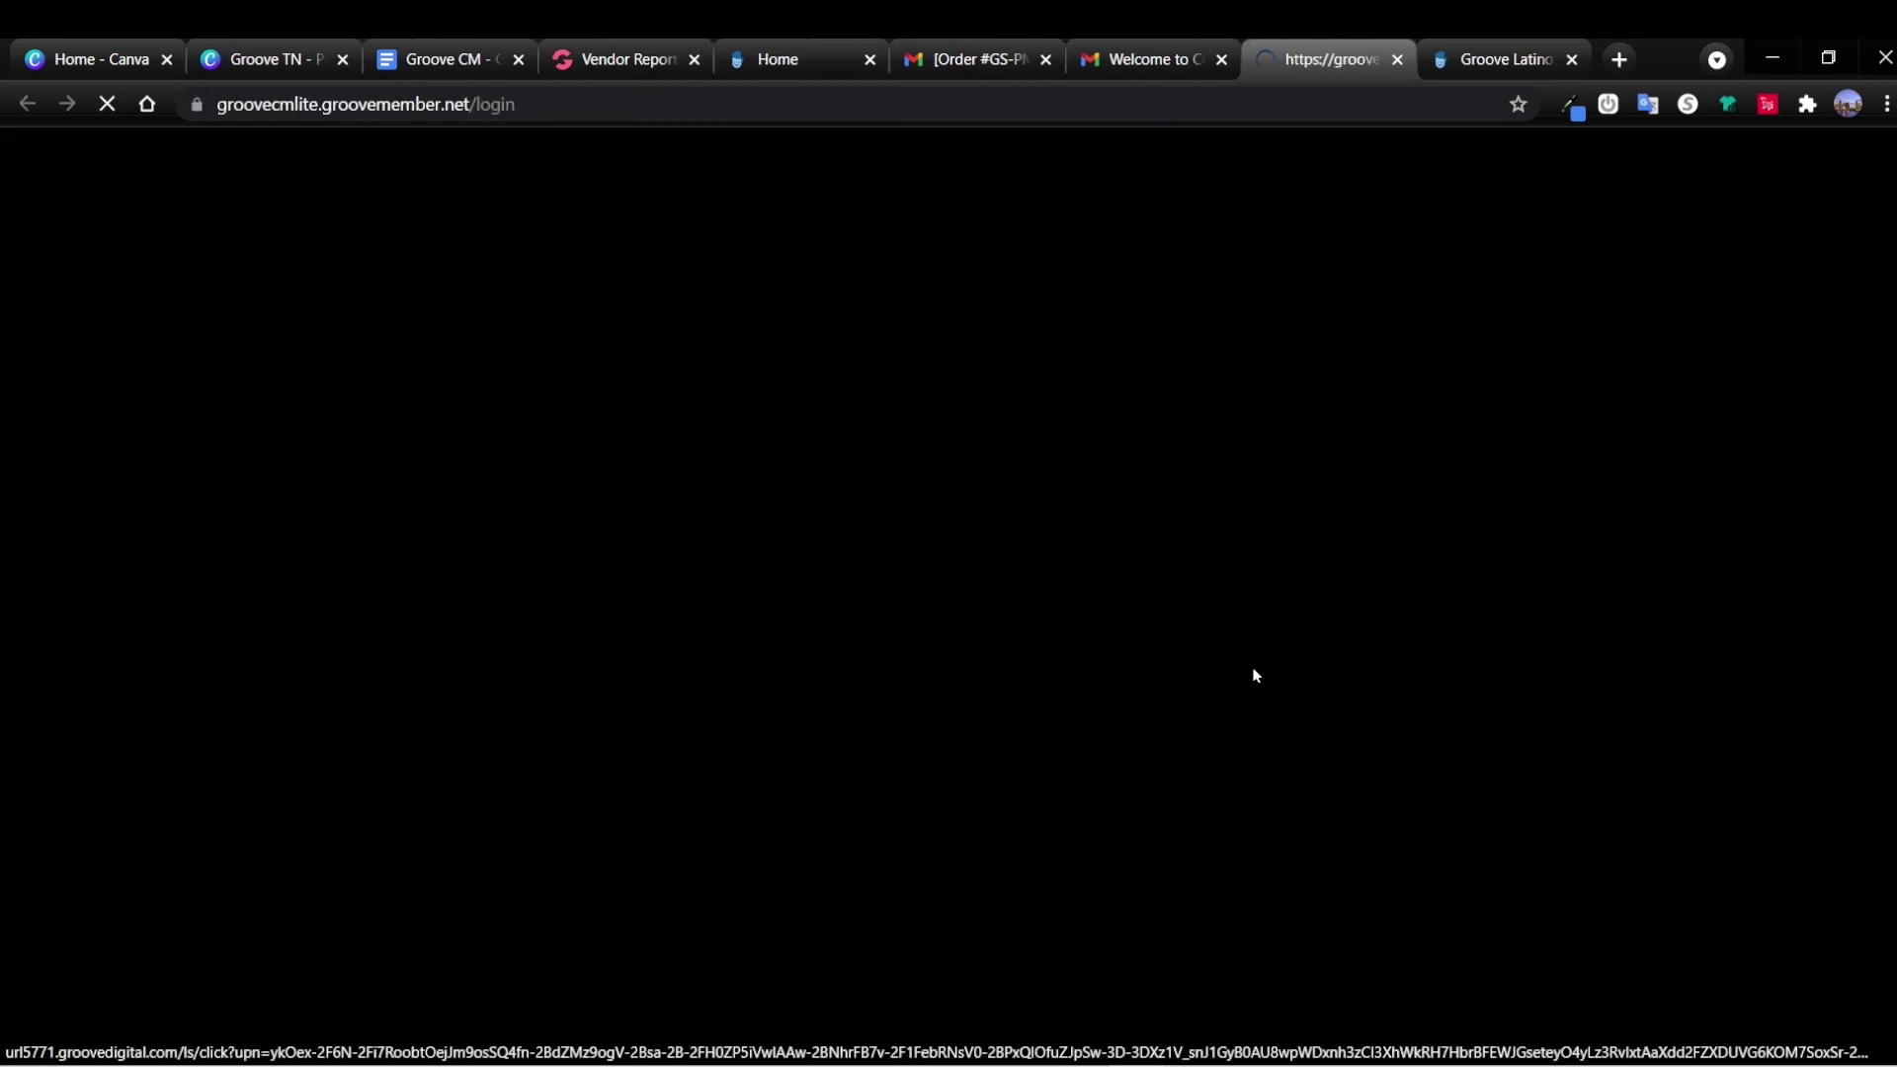